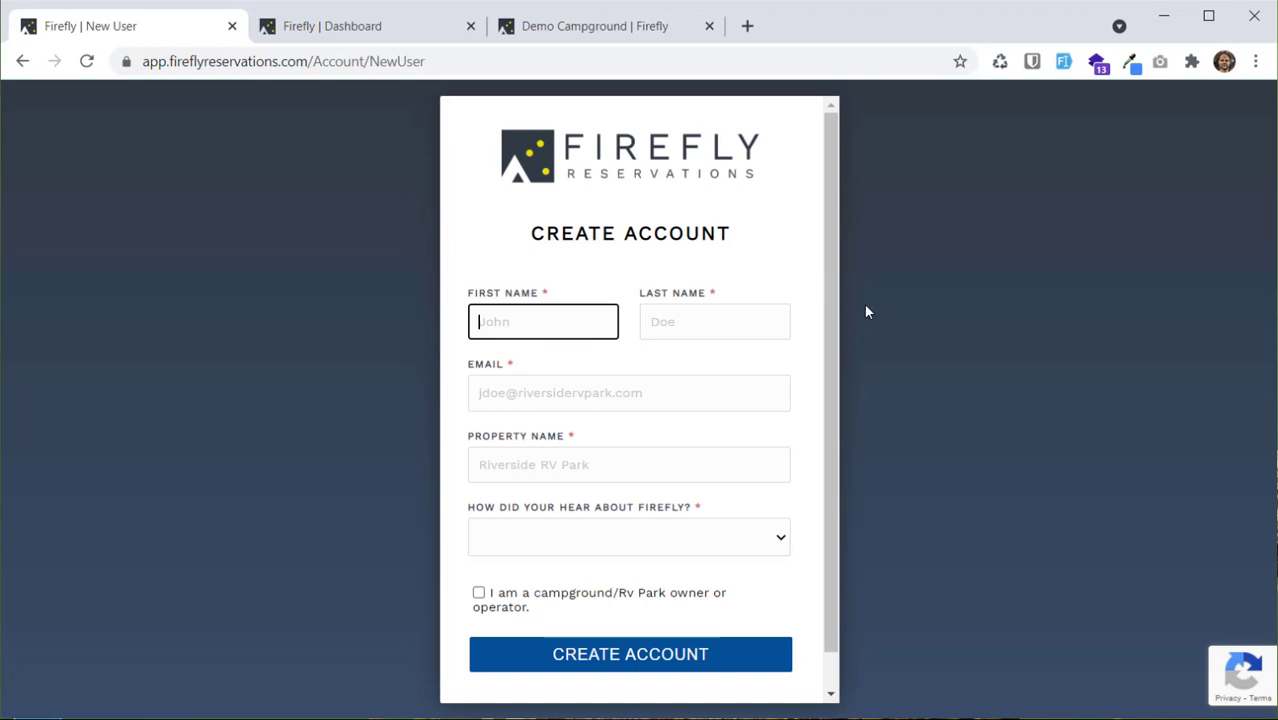
Look over the account creation form and the Moonlight RV Park dashboard with its checklist, quick links and statistics.
scroll(836, 317, down, 1)
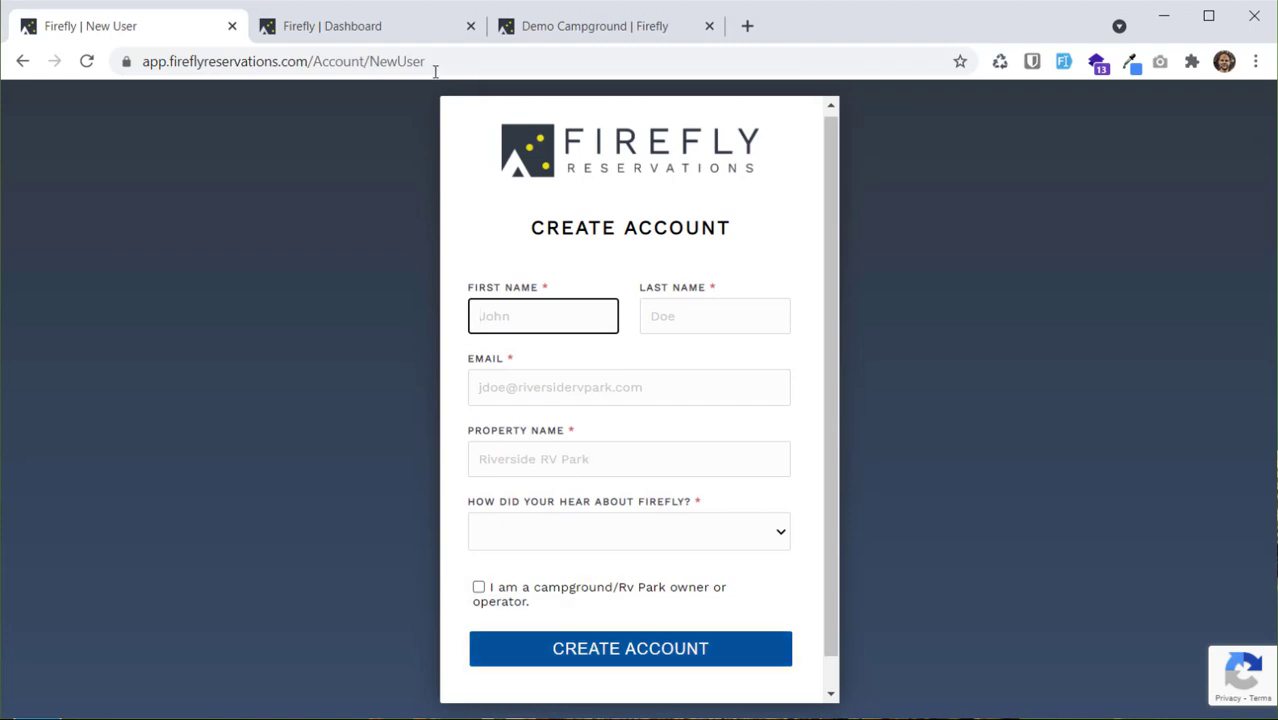
click(390, 28)
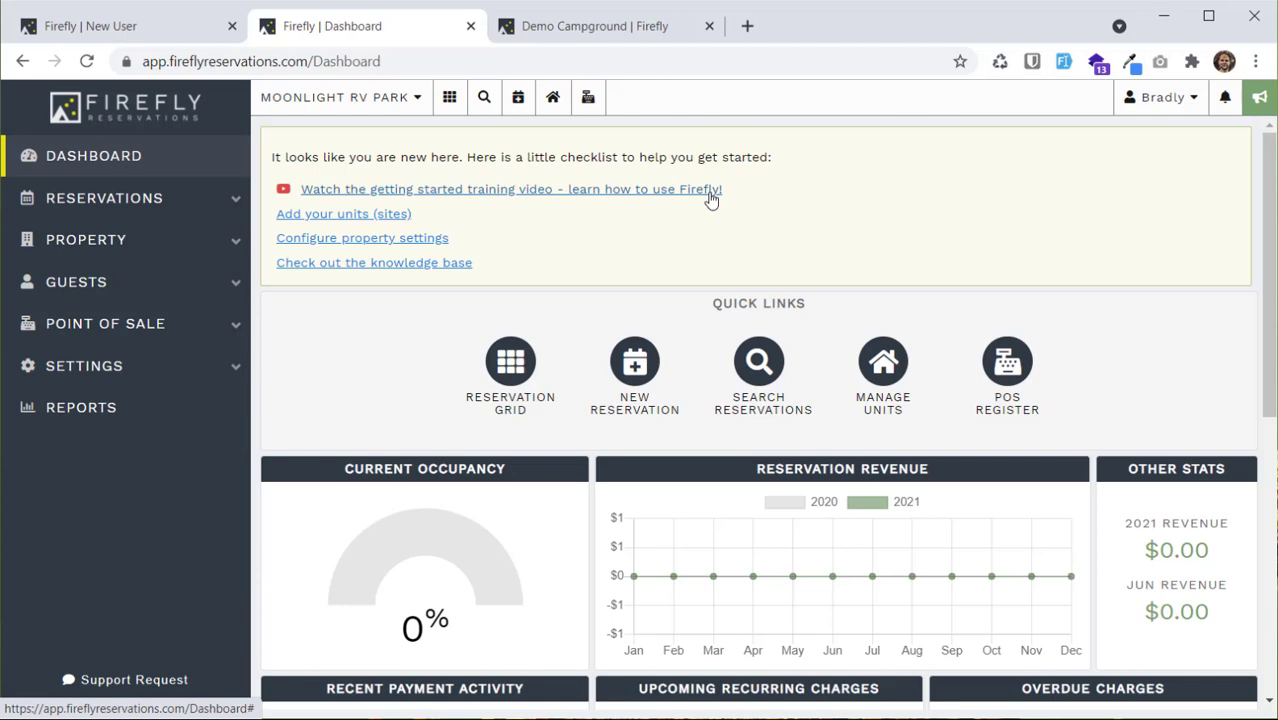
scroll(1121, 286, down, 3)
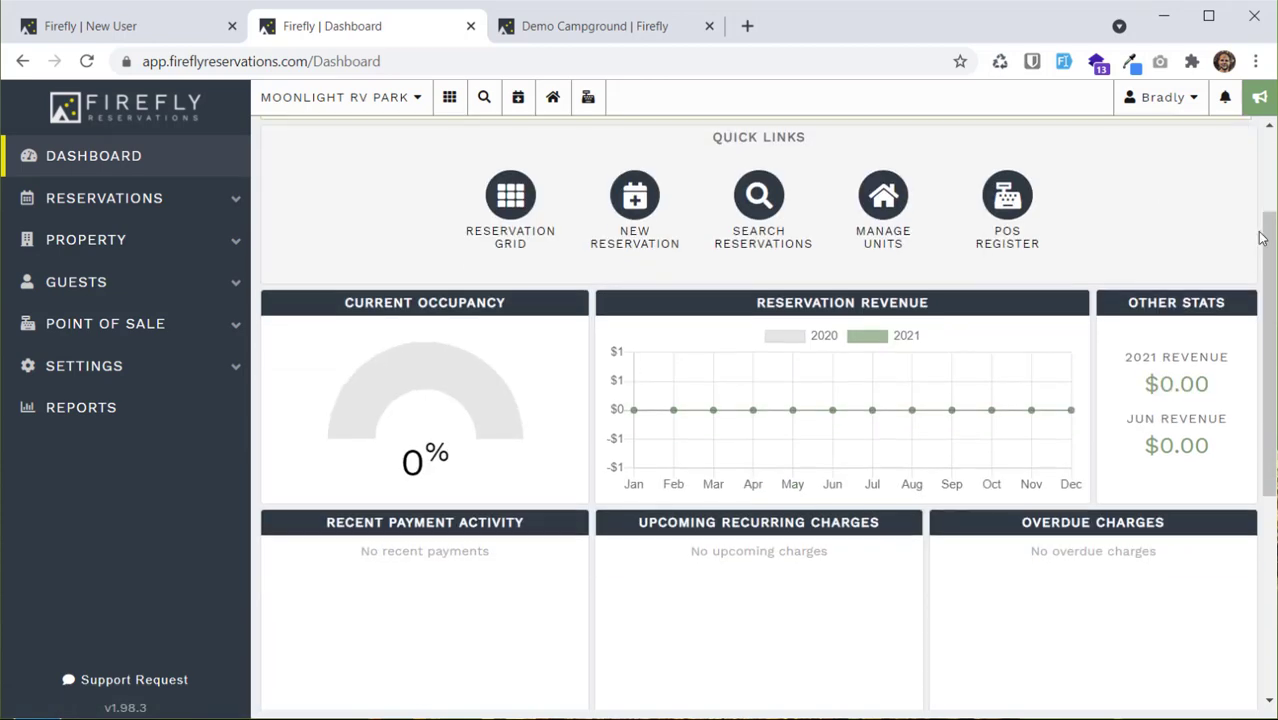
drag(1272, 245, 1272, 160)
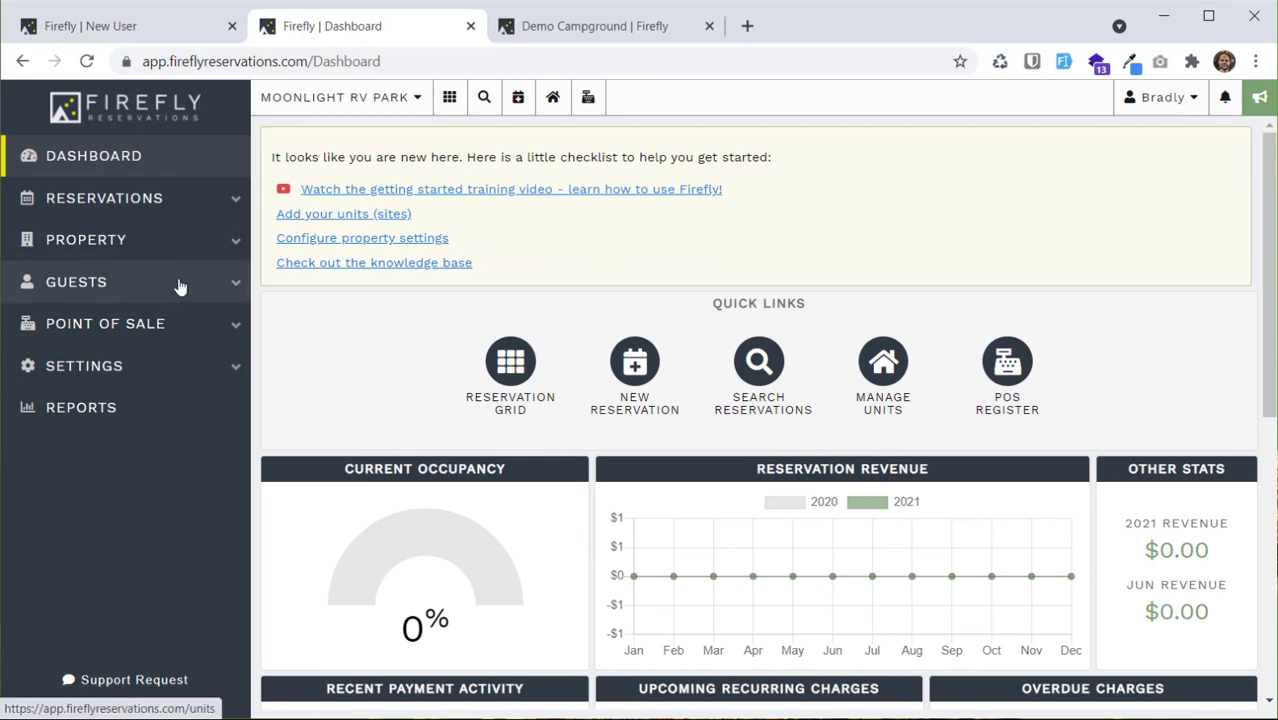
Open the Property settings page for Moonlight RV Park.
click(124, 367)
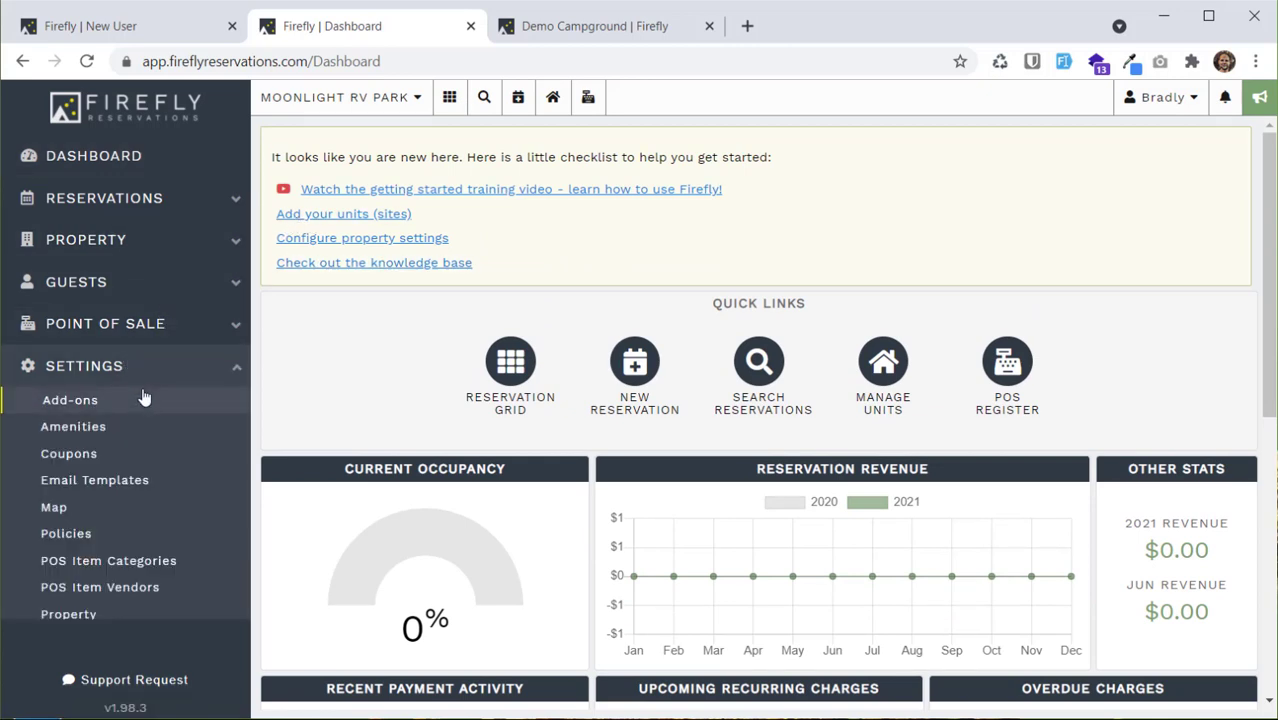
scroll(146, 404, down, 2)
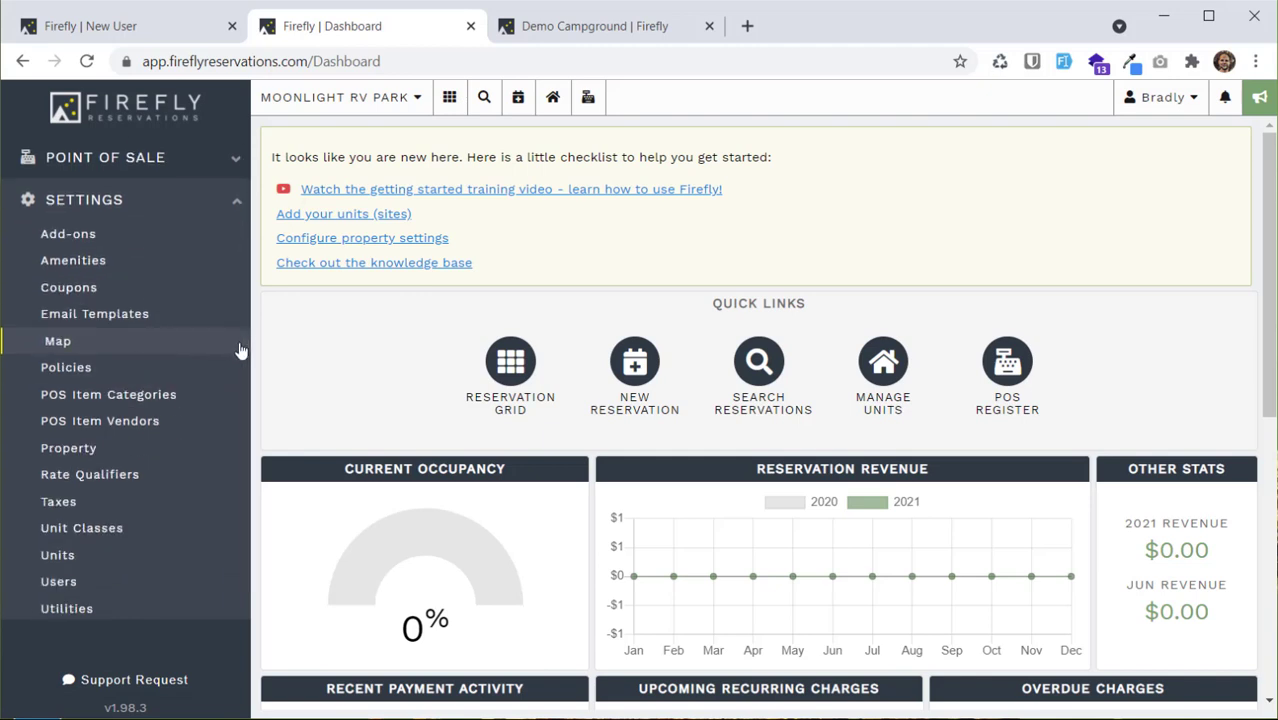
mouse_move(243, 351)
mouse_down()
mouse_move(248, 363)
mouse_move(229, 368)
mouse_up()
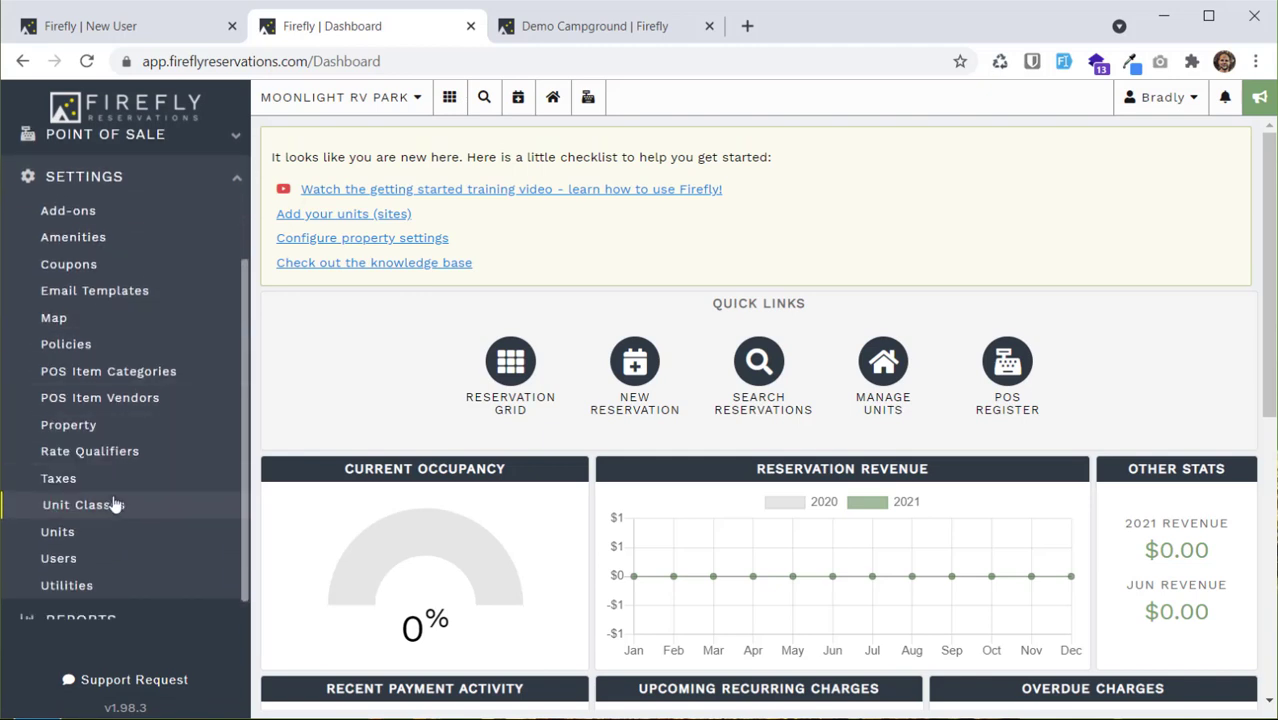
click(87, 430)
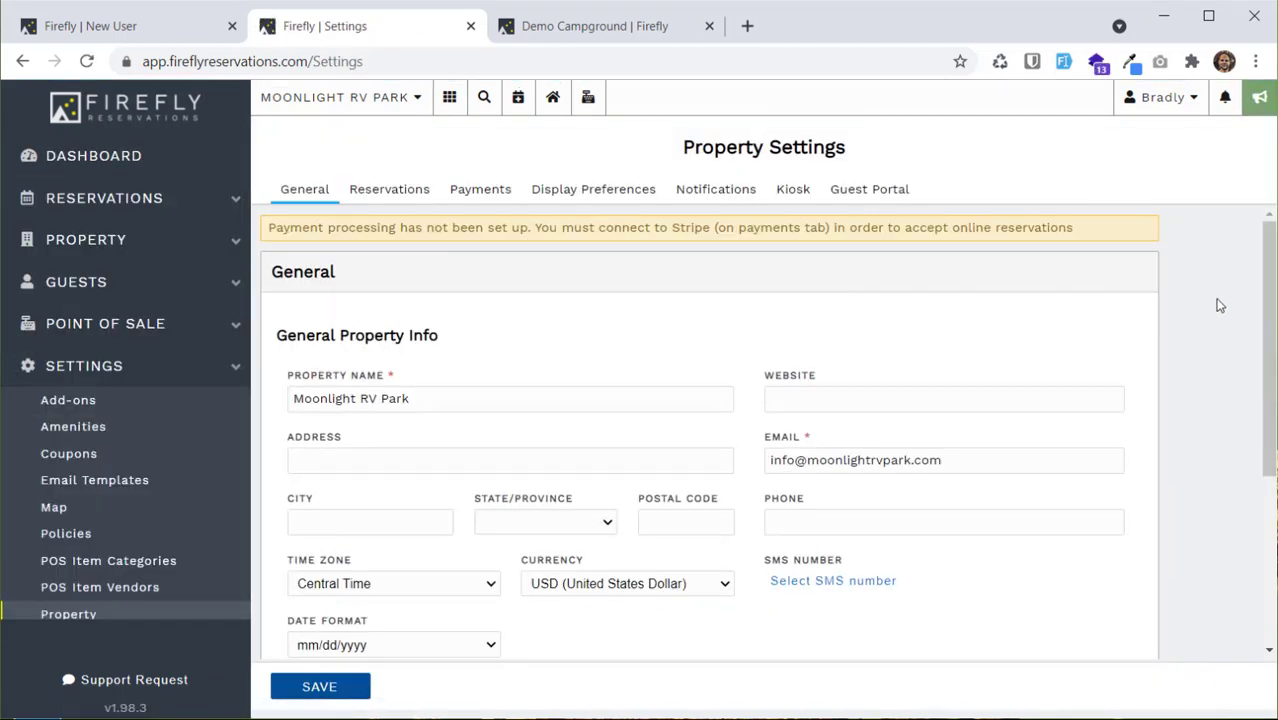
scroll(1267, 262, down, 1)
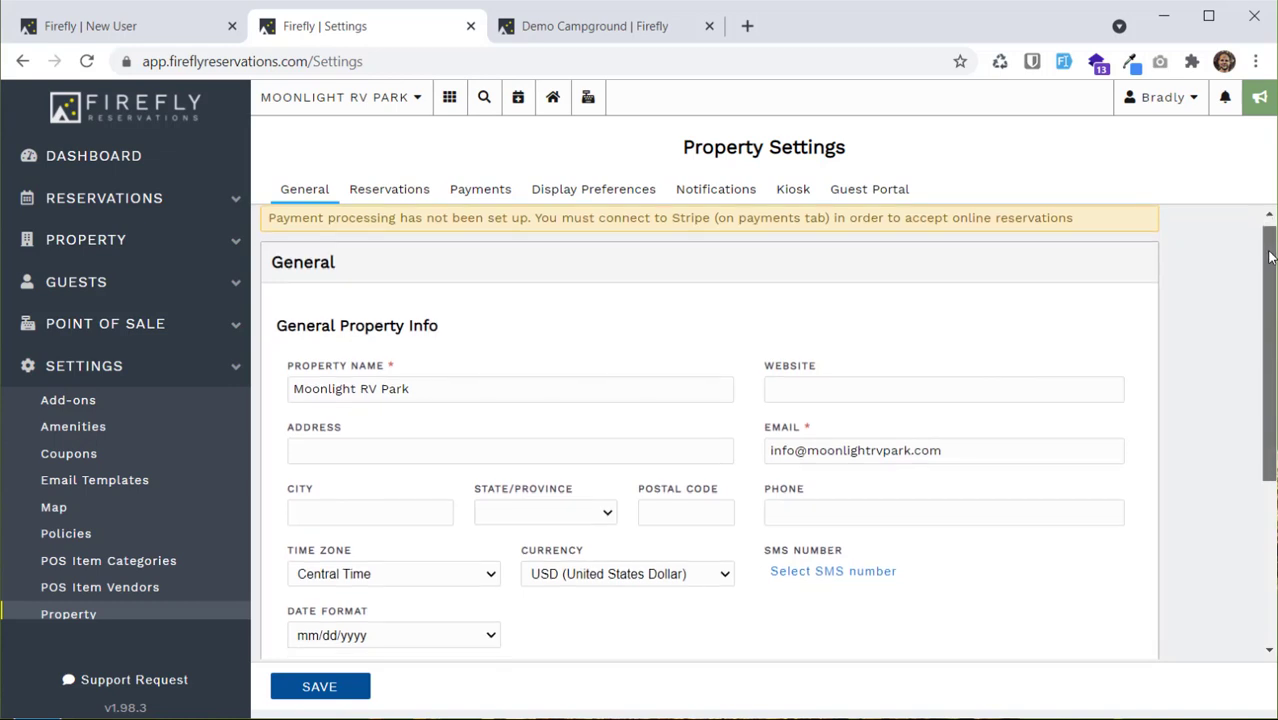
scroll(1270, 262, down, 3)
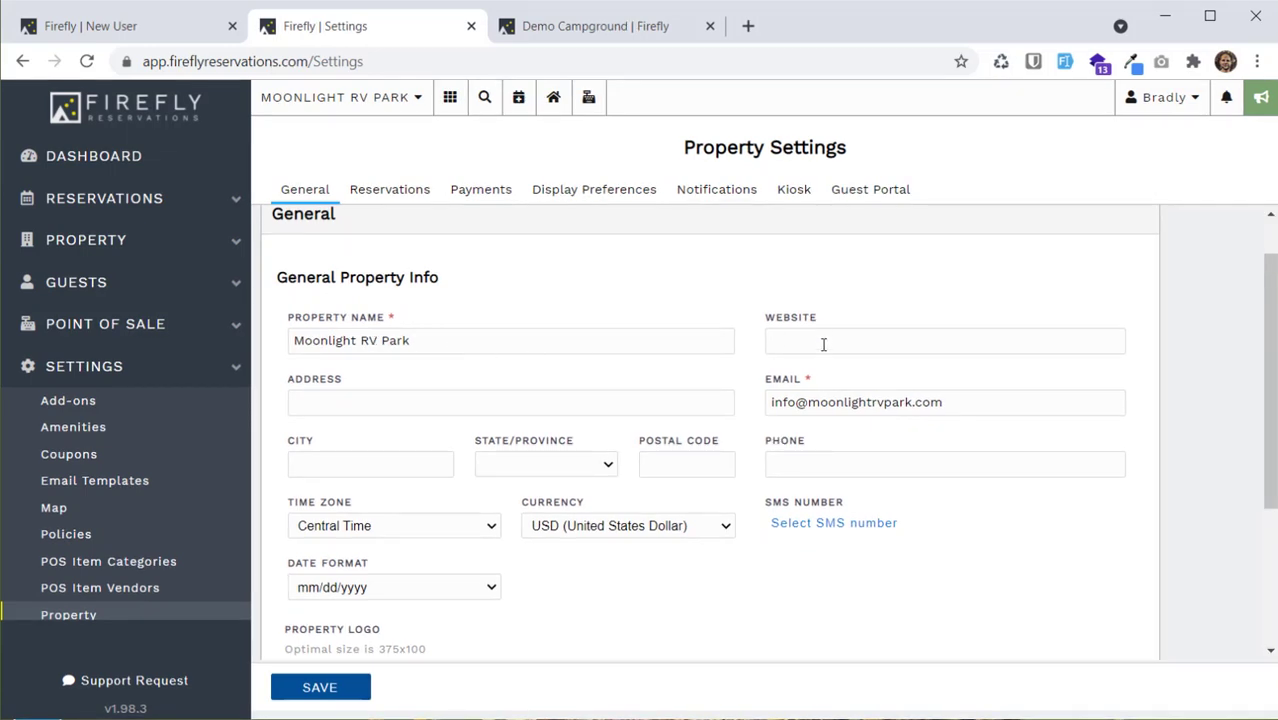
click(835, 464)
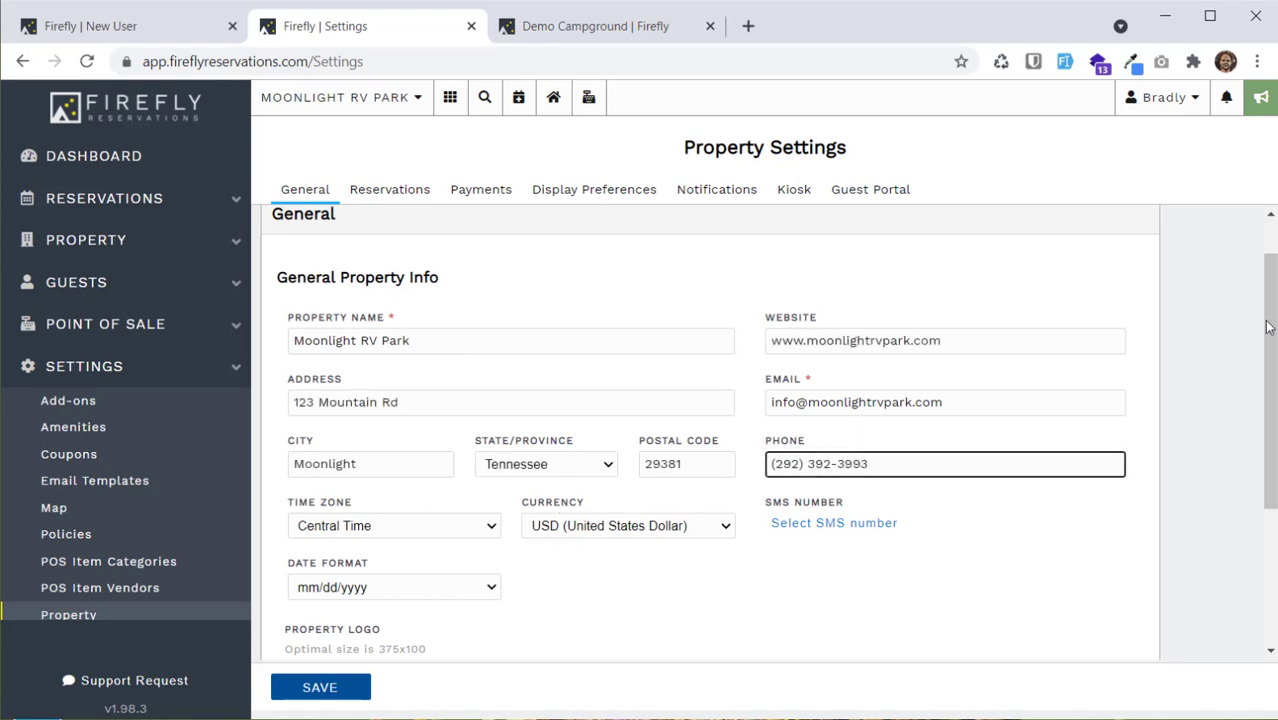
Upload "moonlight rv park logo 1.png" from the Demo images folder as the property logo.
drag(1265, 327, 1271, 432)
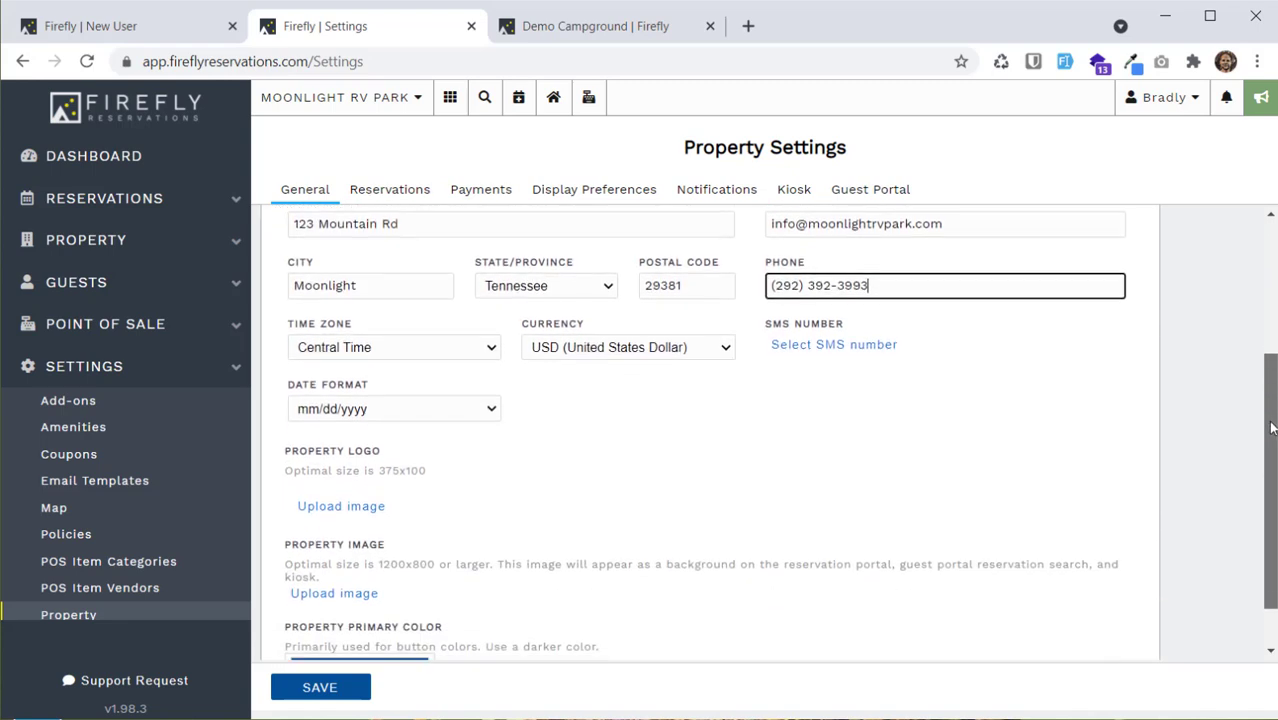
click(341, 507)
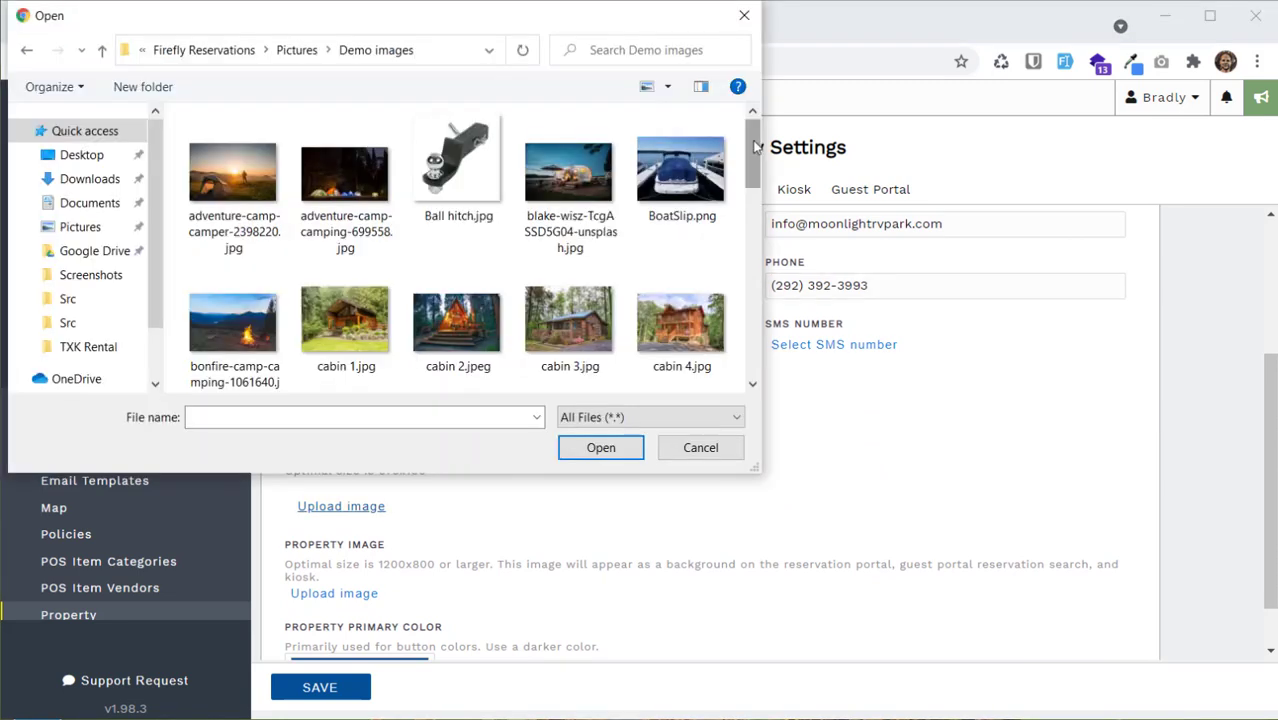
drag(757, 147, 743, 261)
scroll(427, 266, down, 1)
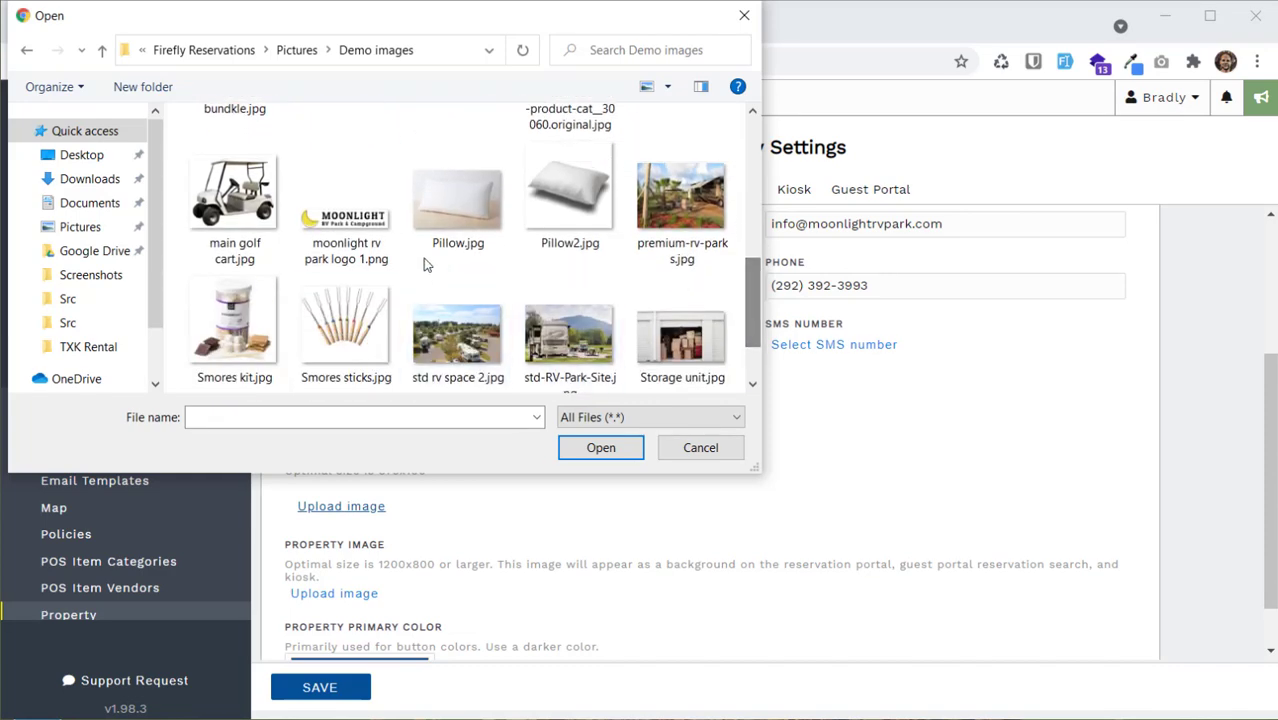
double_click(365, 248)
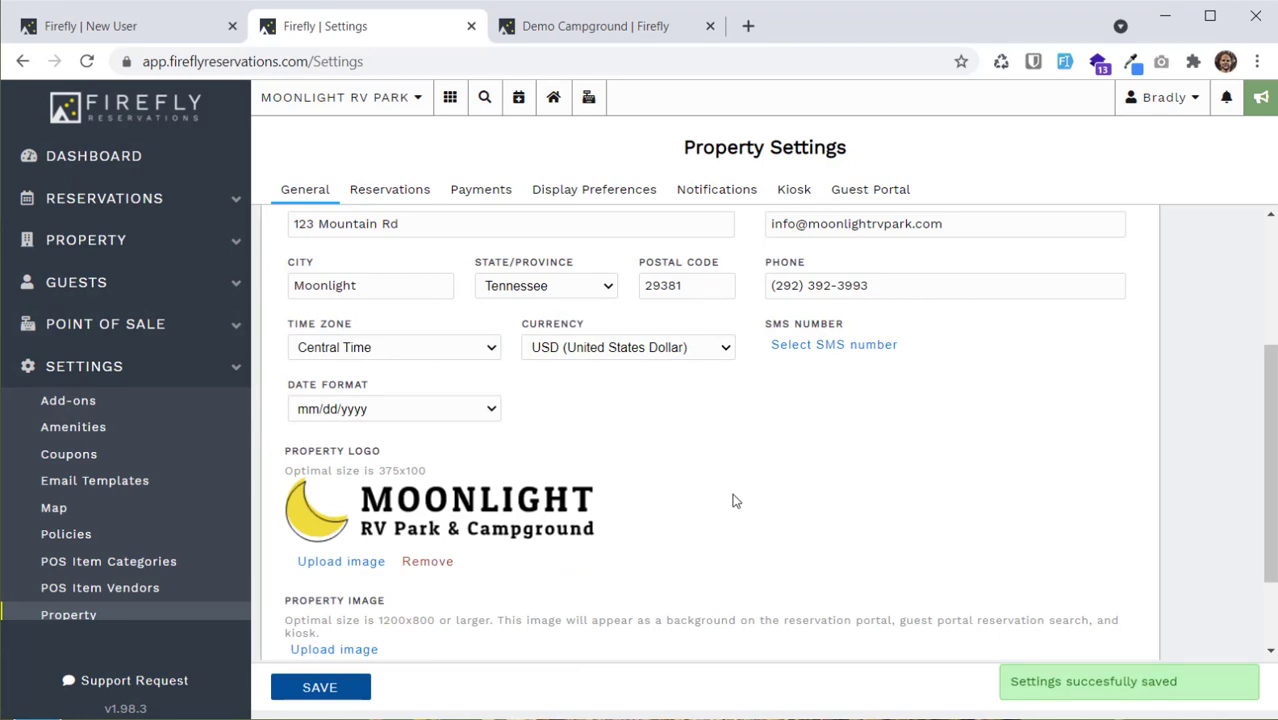
Upload "adventure-camp-camper-2398220.jpg" from the Demo images folder as the property image.
scroll(733, 500, down, 1)
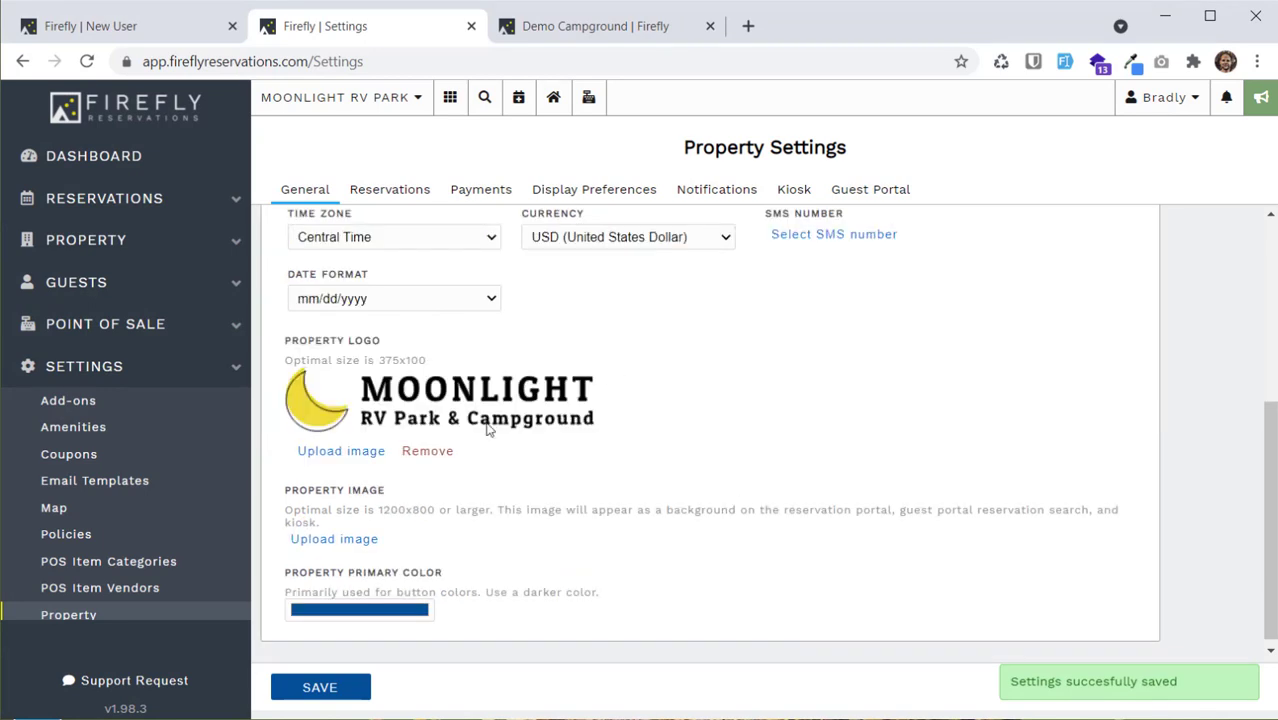
click(340, 542)
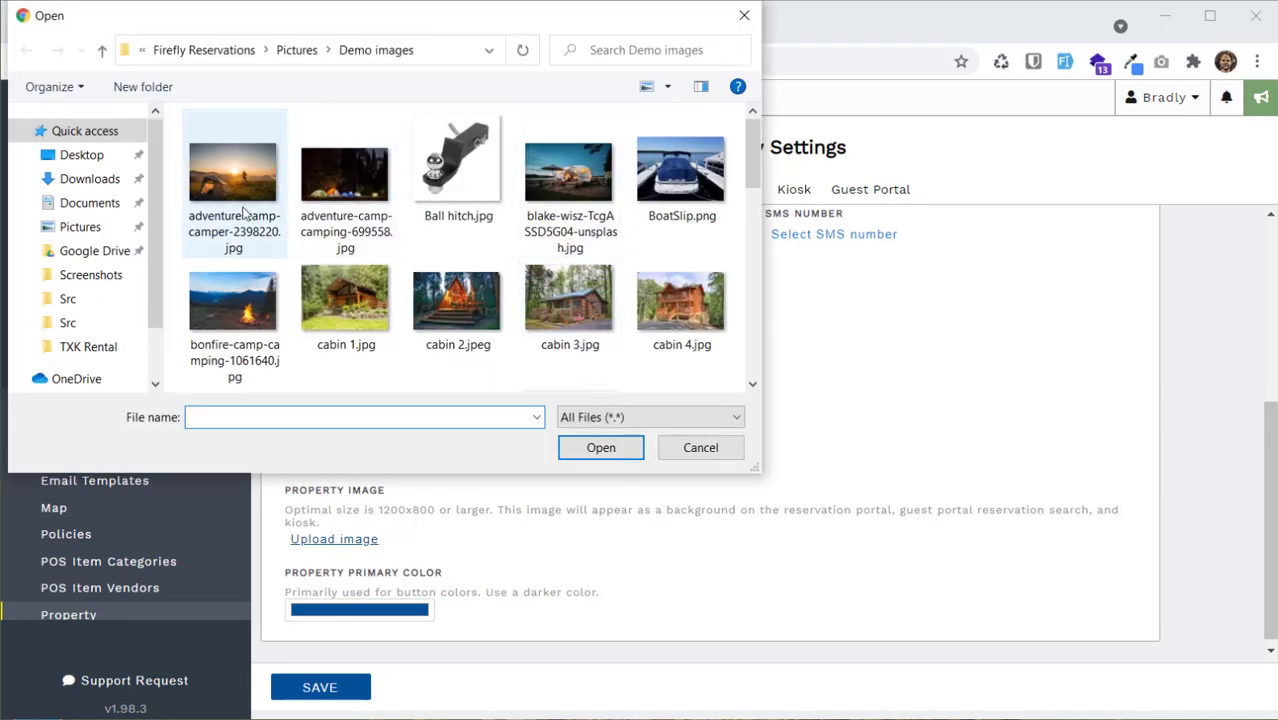
double_click(242, 193)
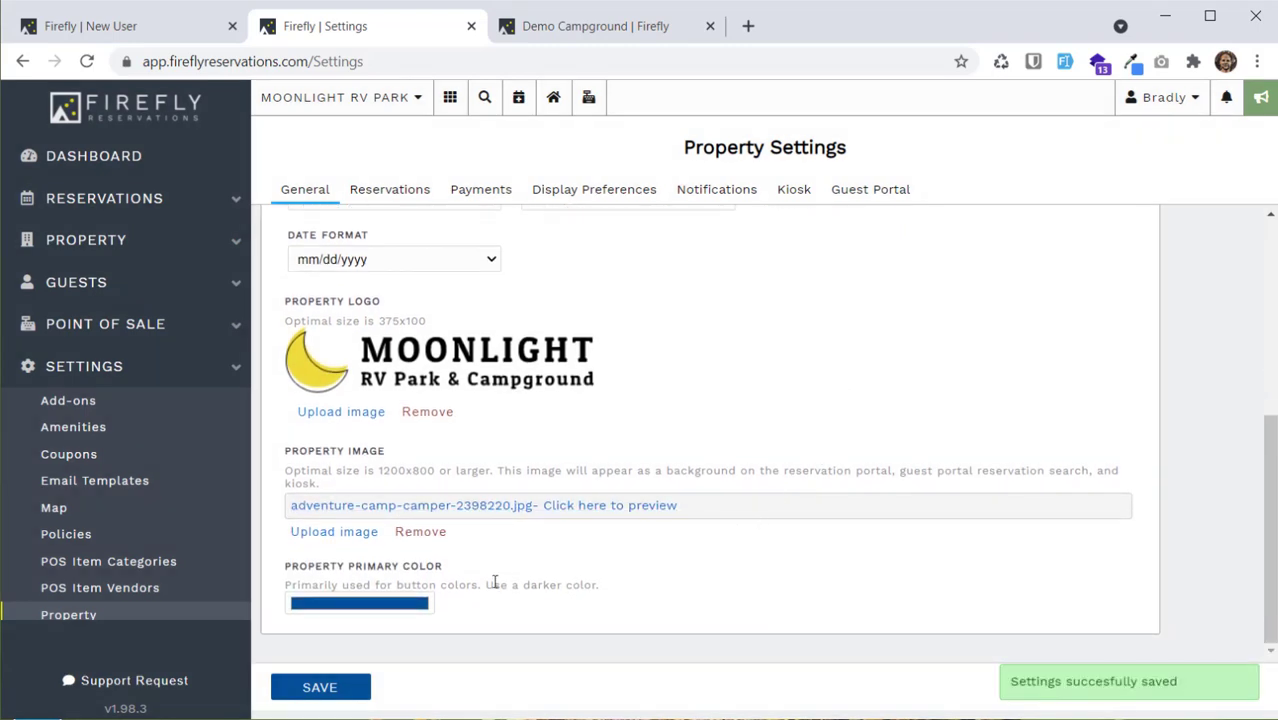
Set the property primary color to dark navy blue, RGB 5, 41, 77, and save the general settings.
click(375, 604)
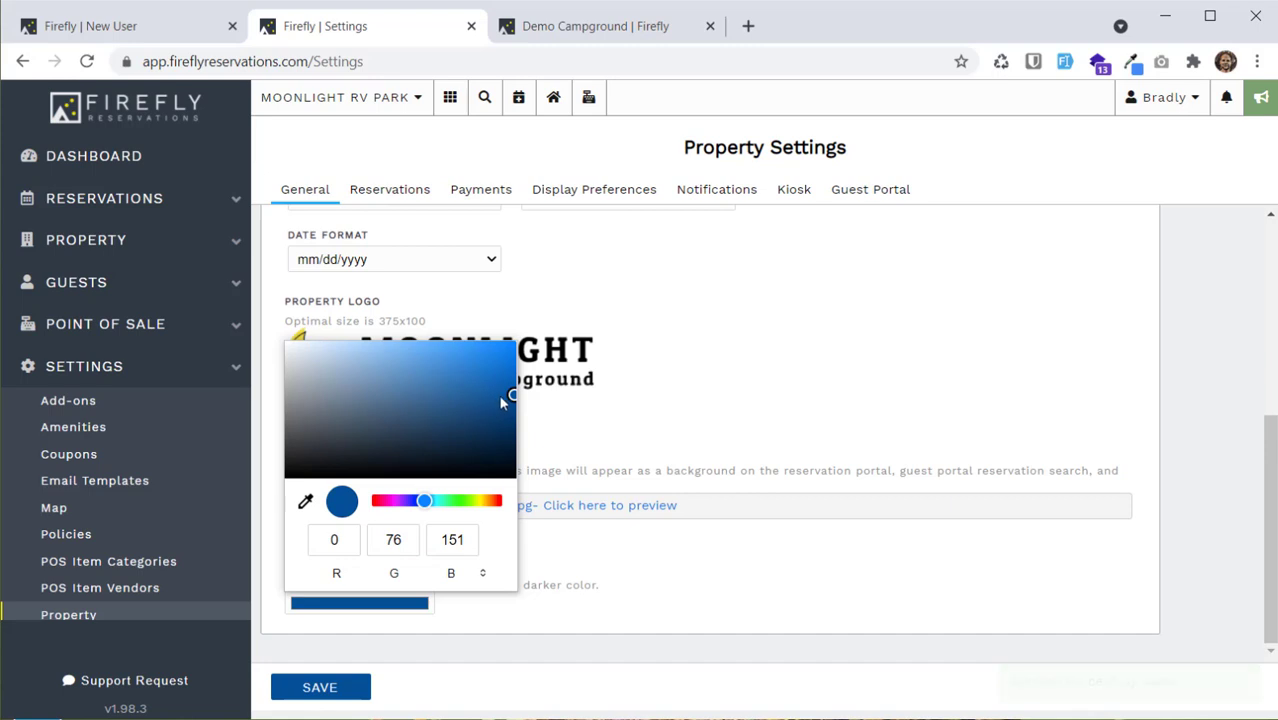
drag(512, 395, 501, 440)
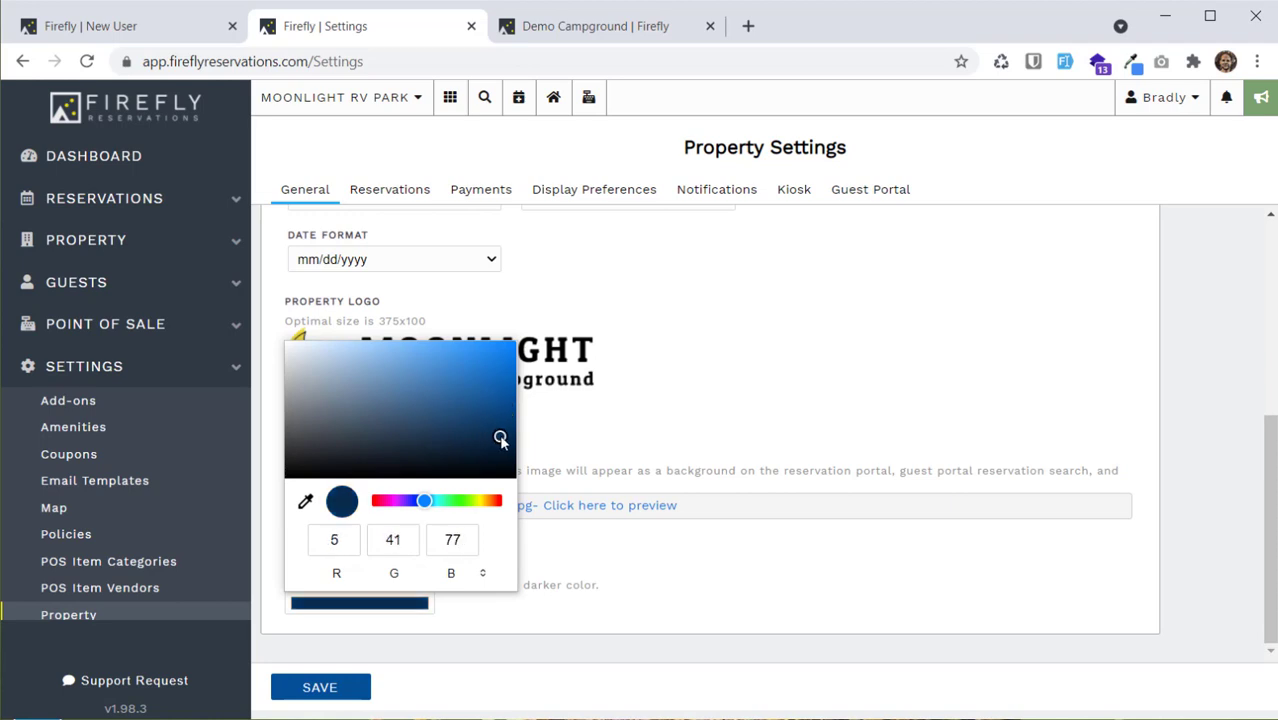
click(622, 434)
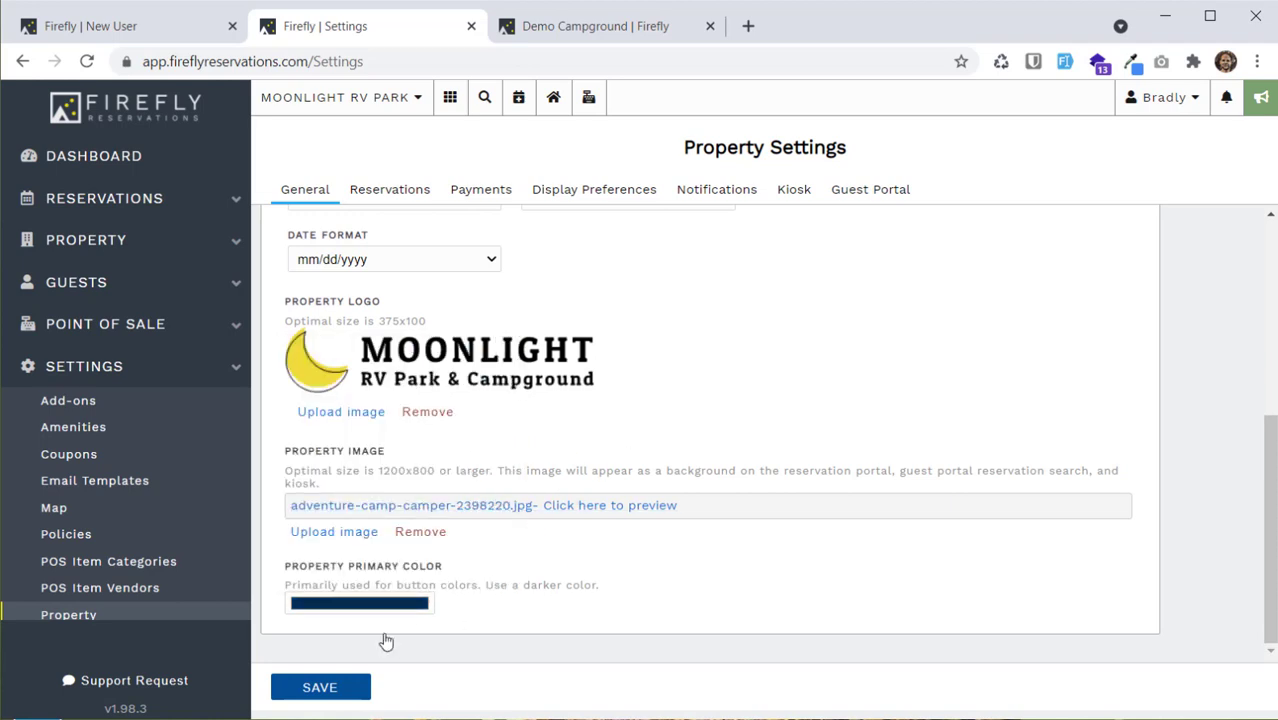
click(281, 699)
Review the Reservations property settings, including rate calculation mode, hold minutes, reservation limits, unit search and search results options.
scroll(1180, 372, up, 4)
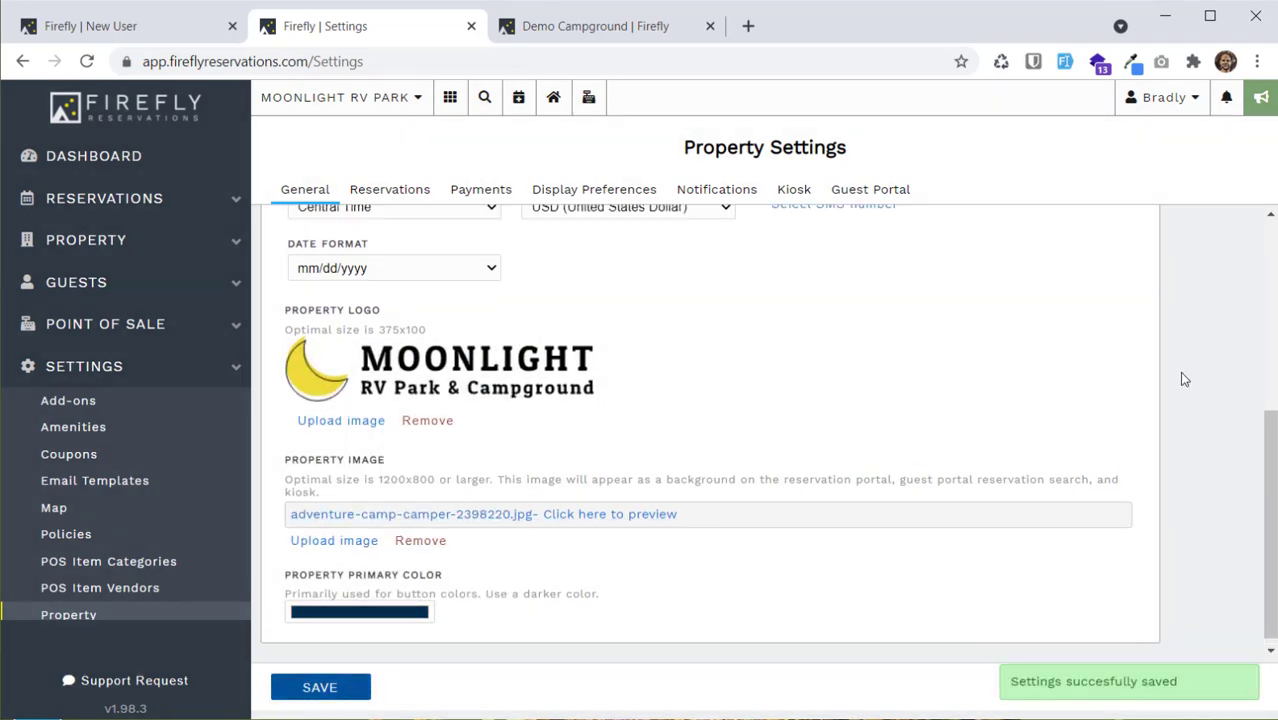
scroll(1181, 373, up, 1)
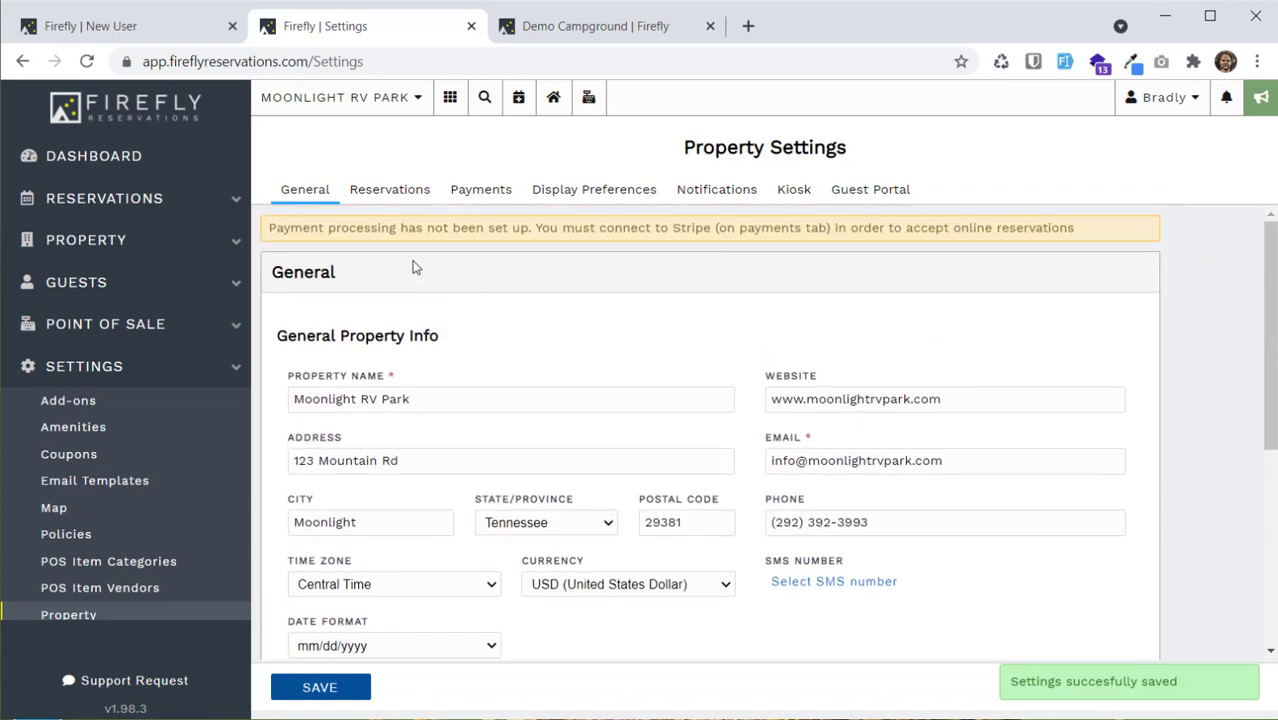
click(379, 192)
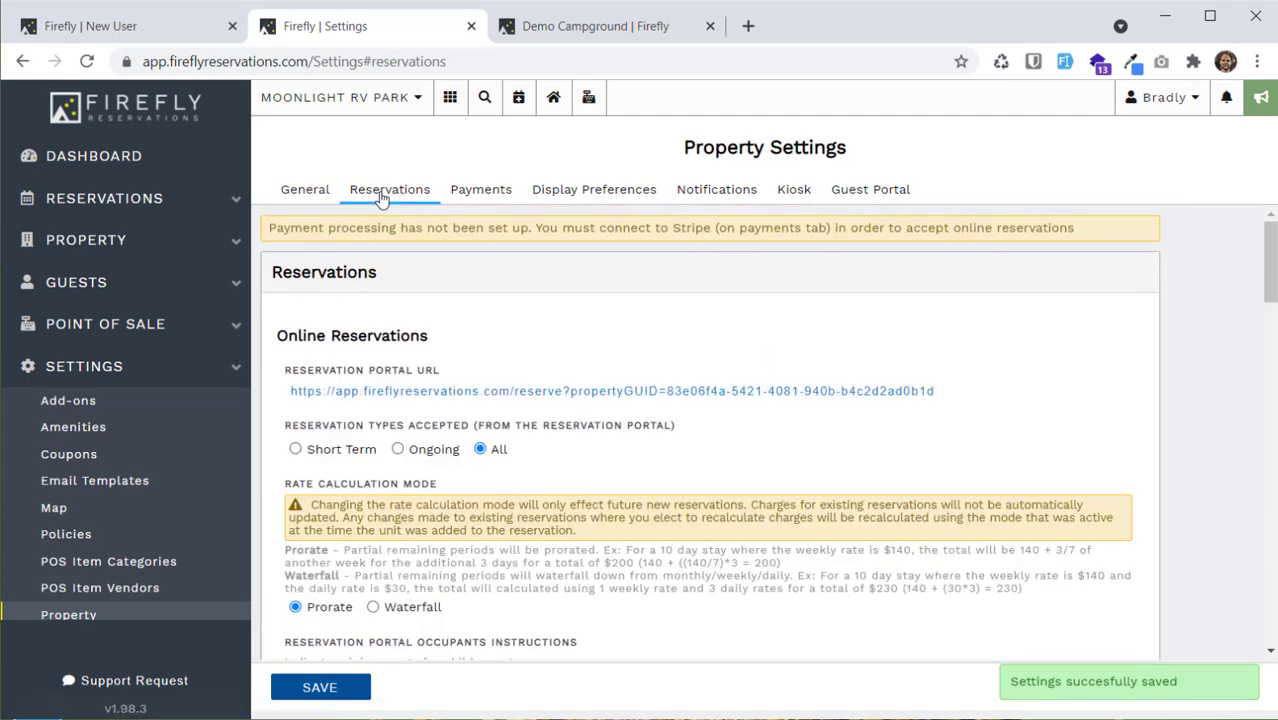
scroll(1272, 270, down, 1)
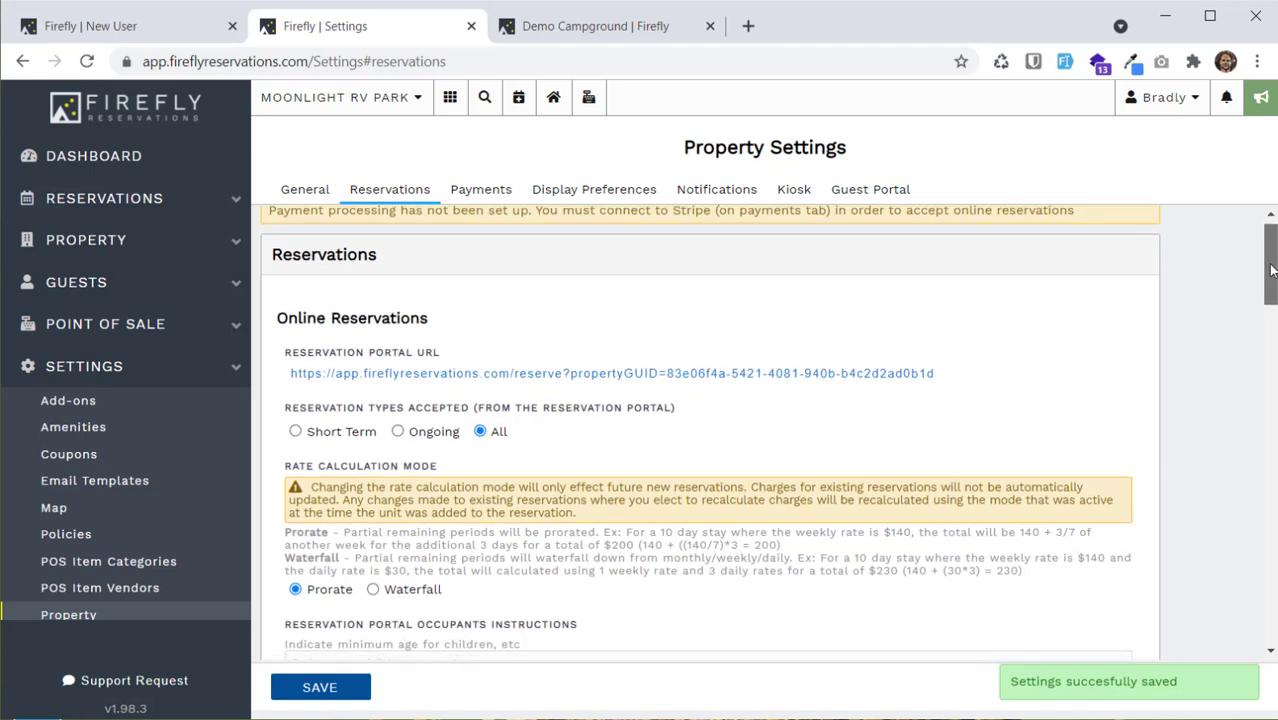
scroll(1272, 270, down, 1)
scroll(1272, 270, up, 1)
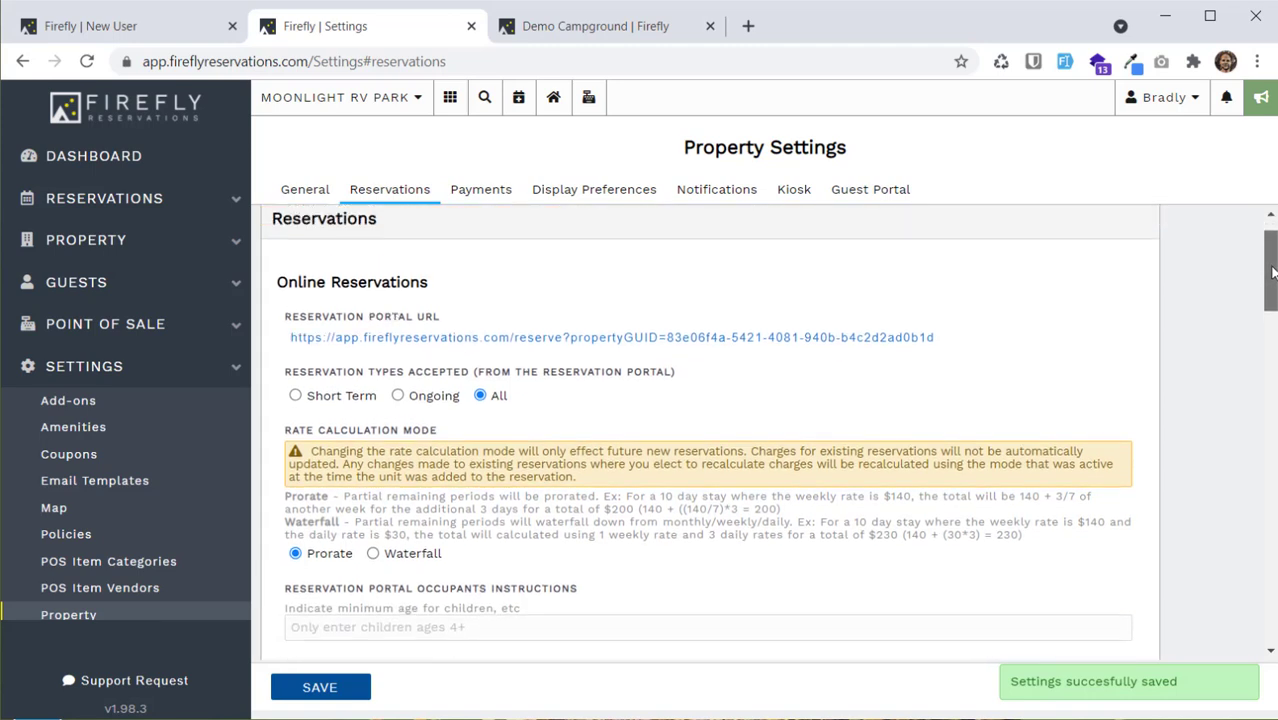
drag(1272, 270, 1273, 312)
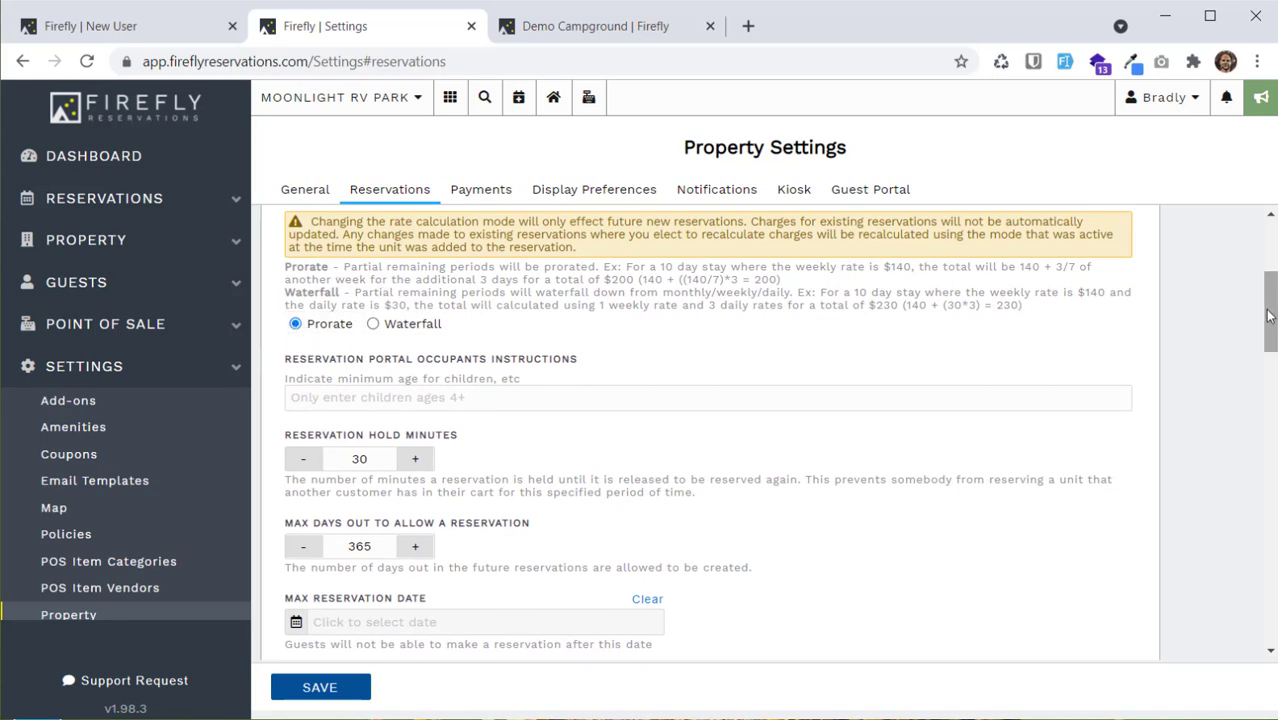
drag(1270, 316, 1270, 345)
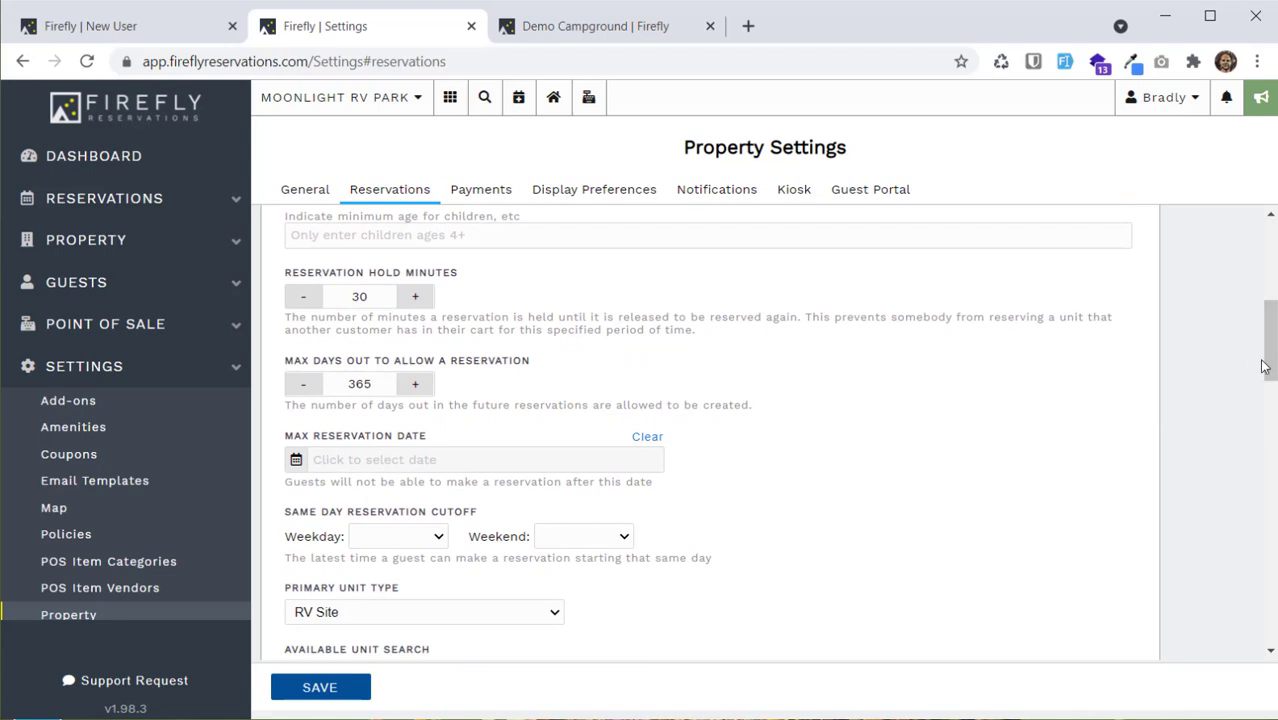
drag(1266, 366, 1270, 431)
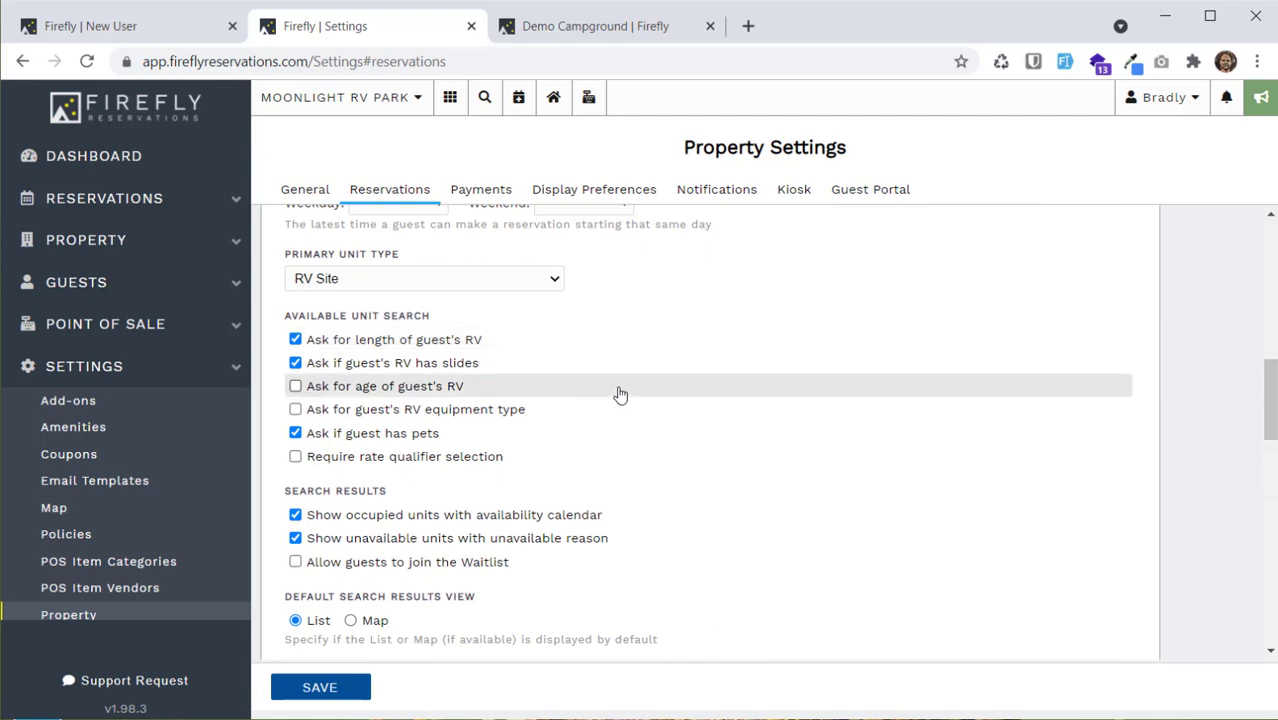
drag(1266, 418, 1272, 595)
drag(1124, 552, 1142, 695)
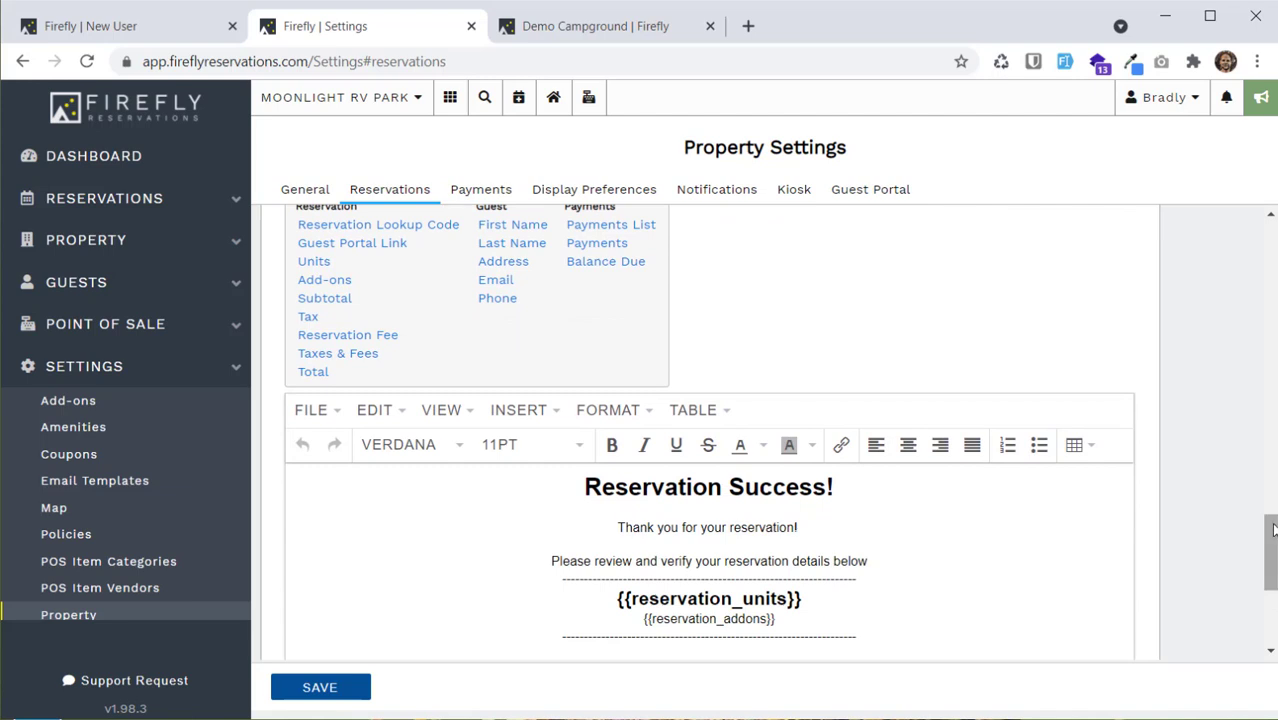
Examine the Reservation Success message and redirect URL options, and save the reservation settings.
drag(1272, 521, 1273, 545)
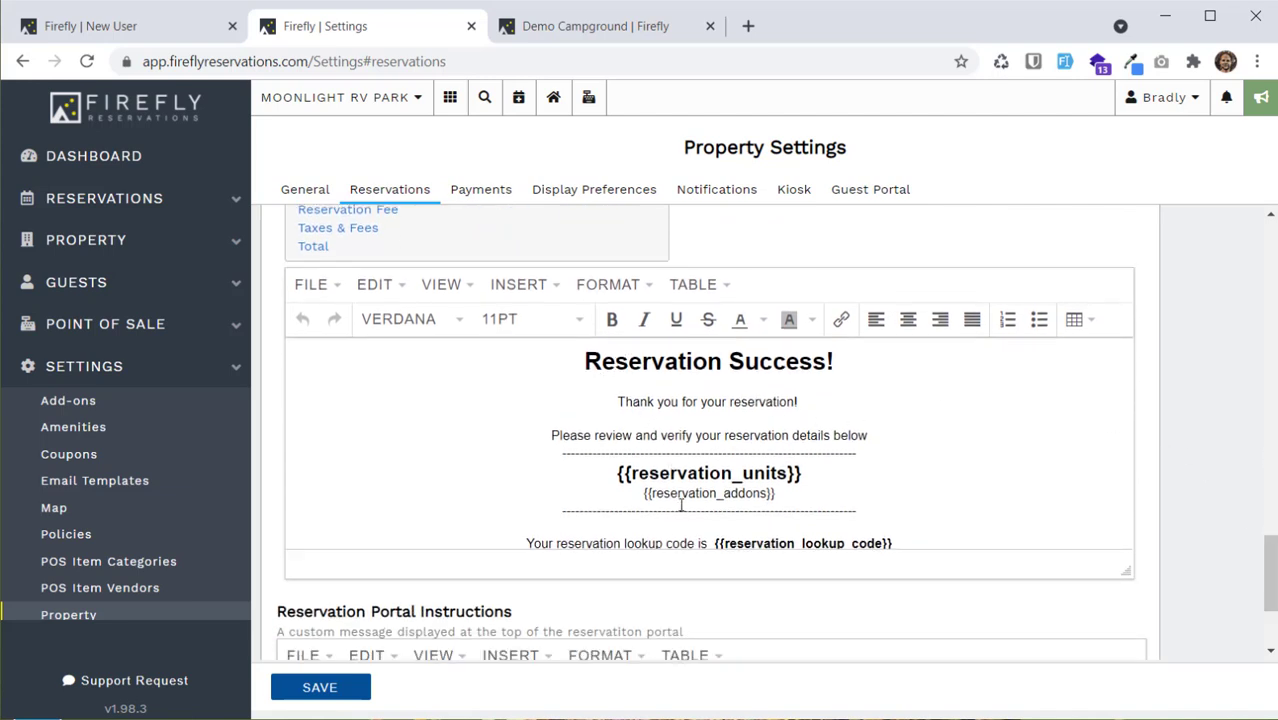
drag(1266, 572, 1264, 508)
click(720, 368)
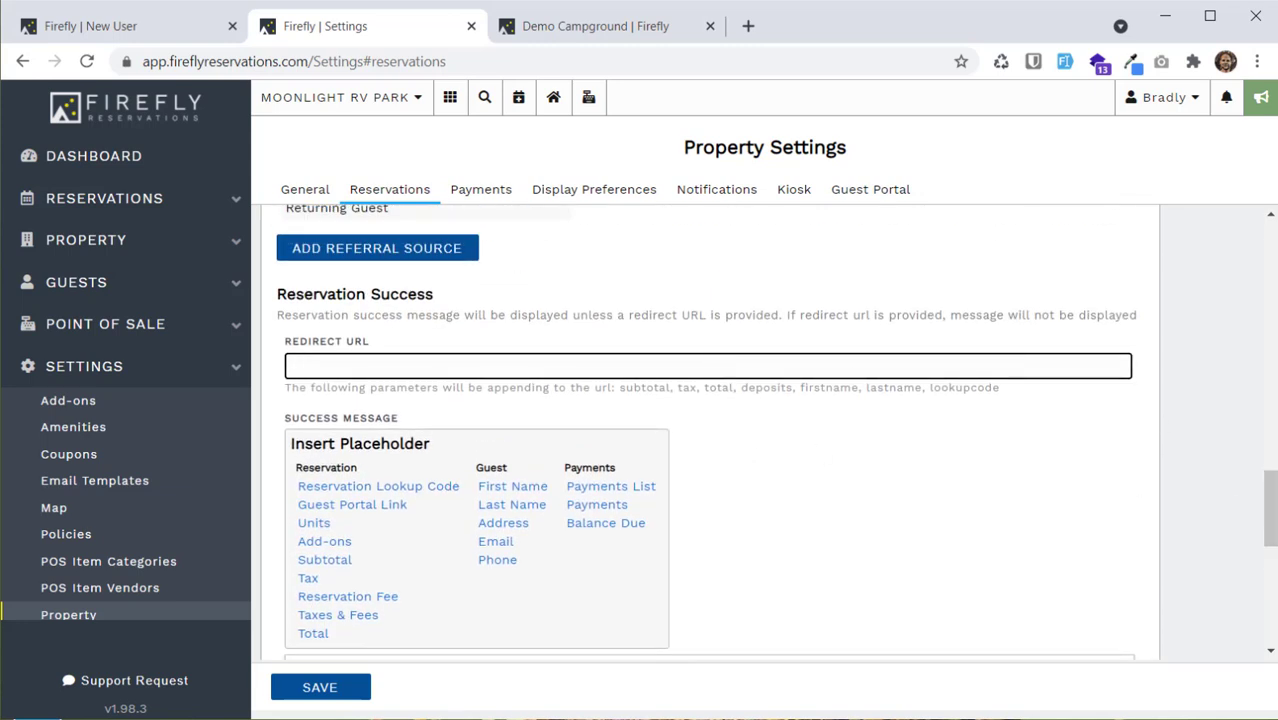
drag(1266, 470, 1268, 230)
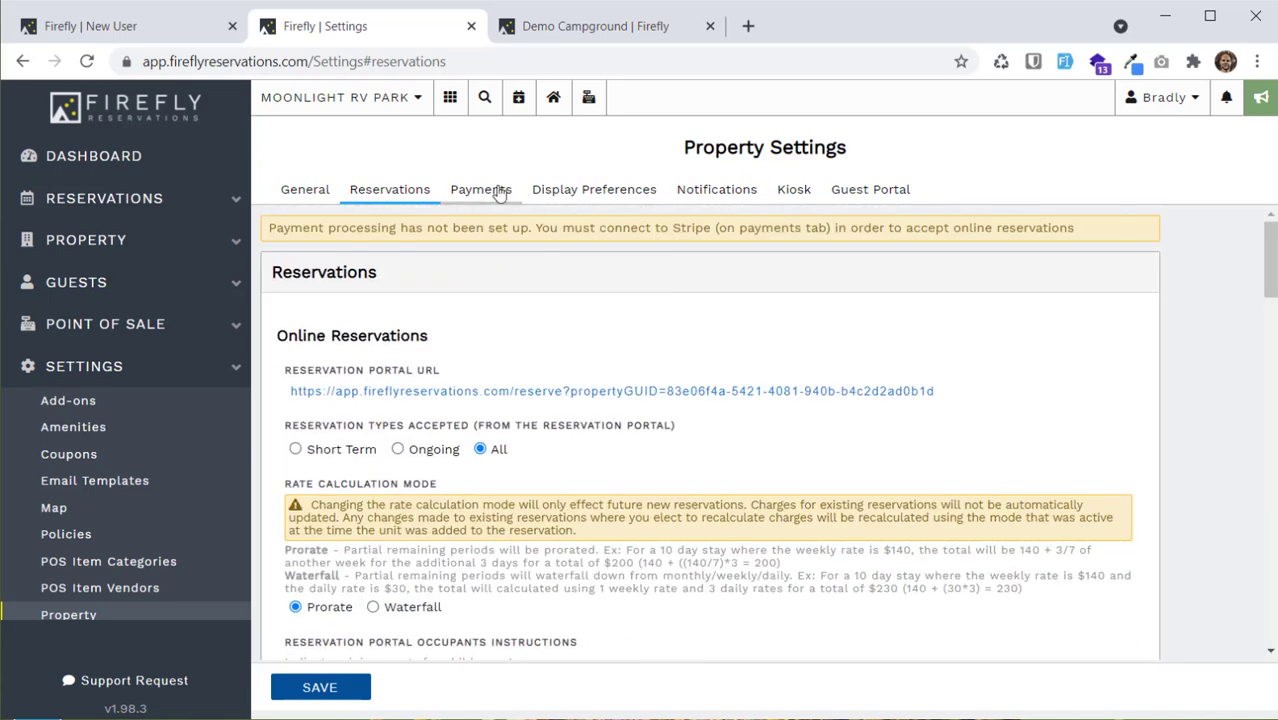
click(307, 688)
Open the Payments property settings and examine the Stripe connection and default payment options.
click(488, 192)
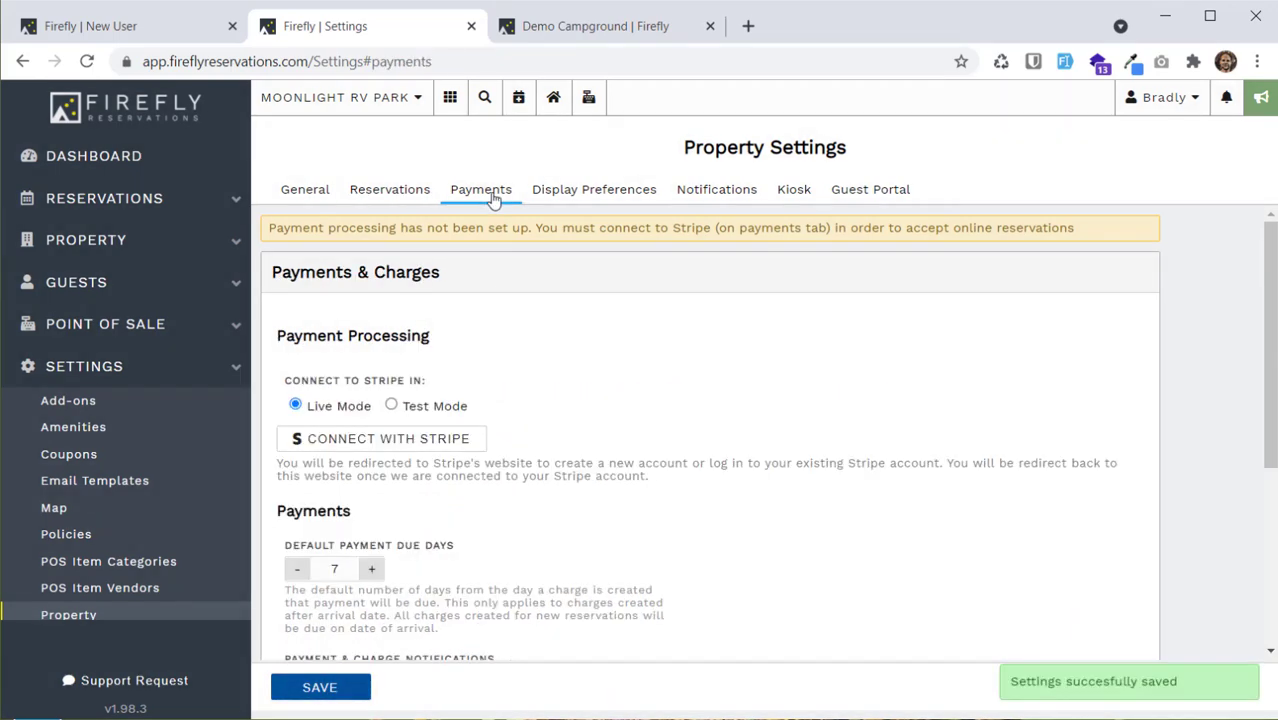
drag(1274, 258, 1240, 294)
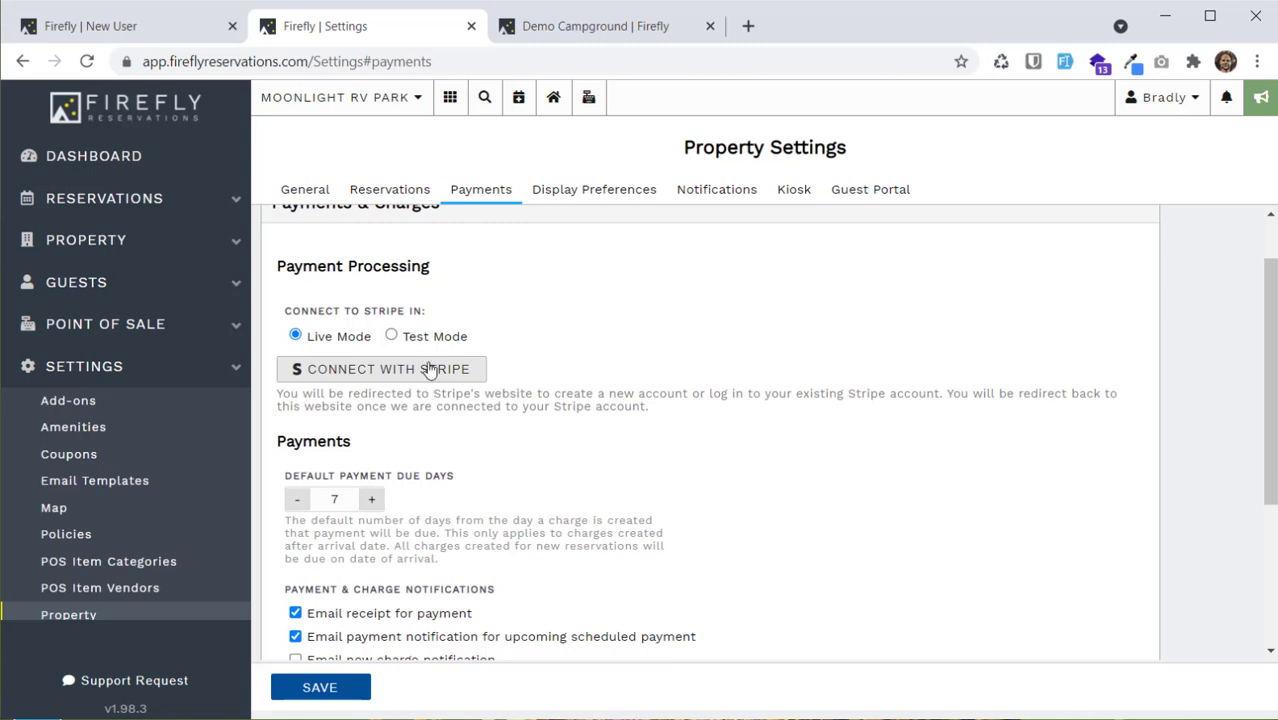
Connect payment processing to Stripe in Test Mode with the Test RV Park account, and review the connection in the Payments settings.
click(397, 336)
click(380, 377)
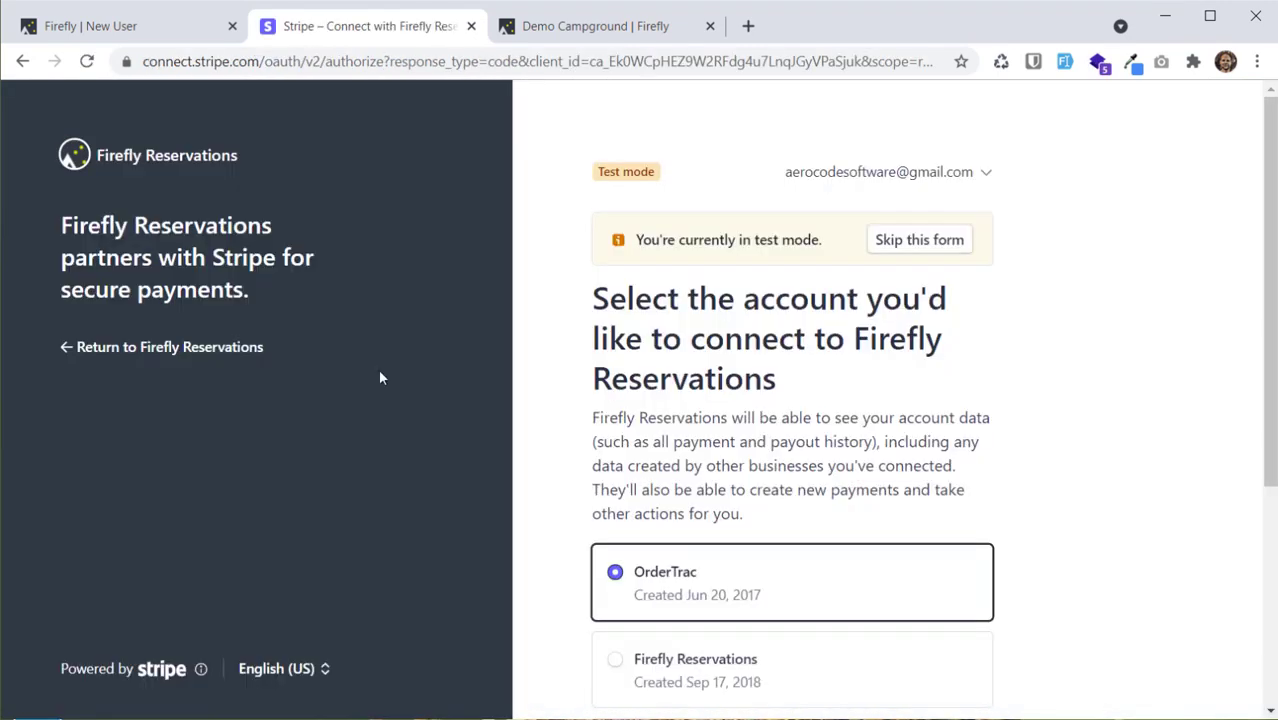
mouse_move(1270, 183)
mouse_down()
mouse_move(1272, 197)
mouse_move(1256, 173)
mouse_up()
drag(1268, 200, 1274, 201)
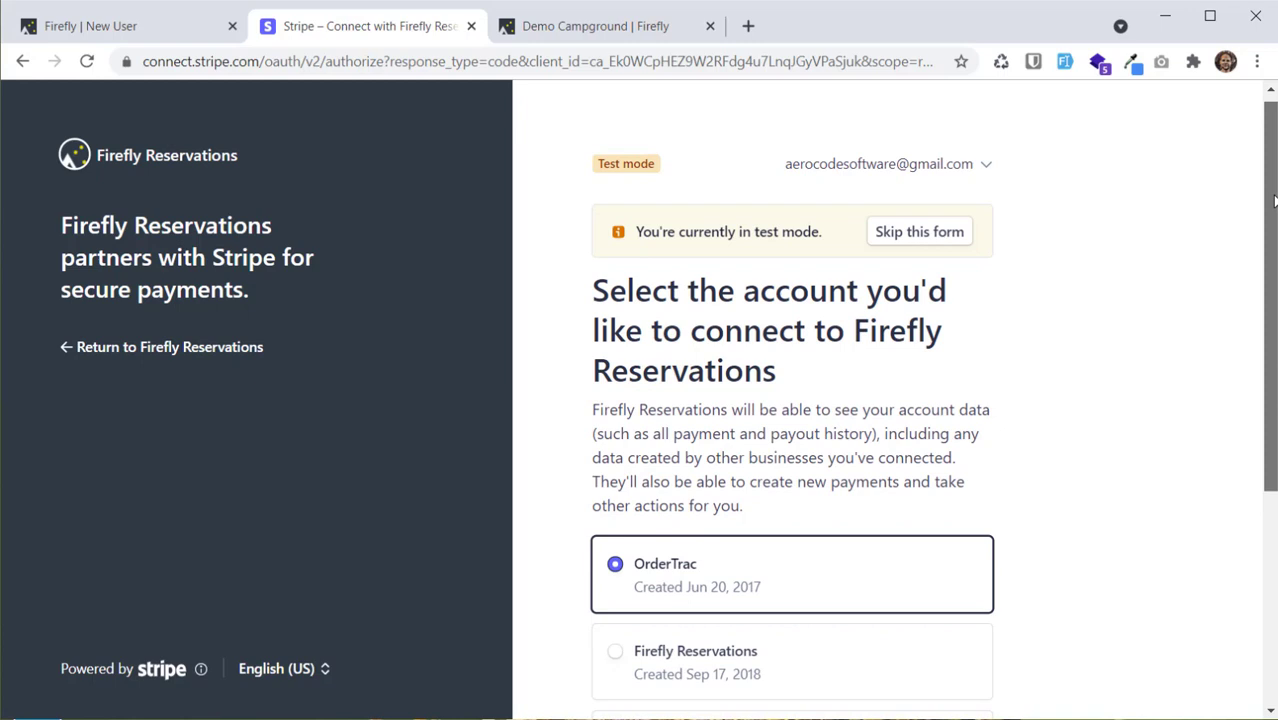
drag(1274, 201, 1175, 408)
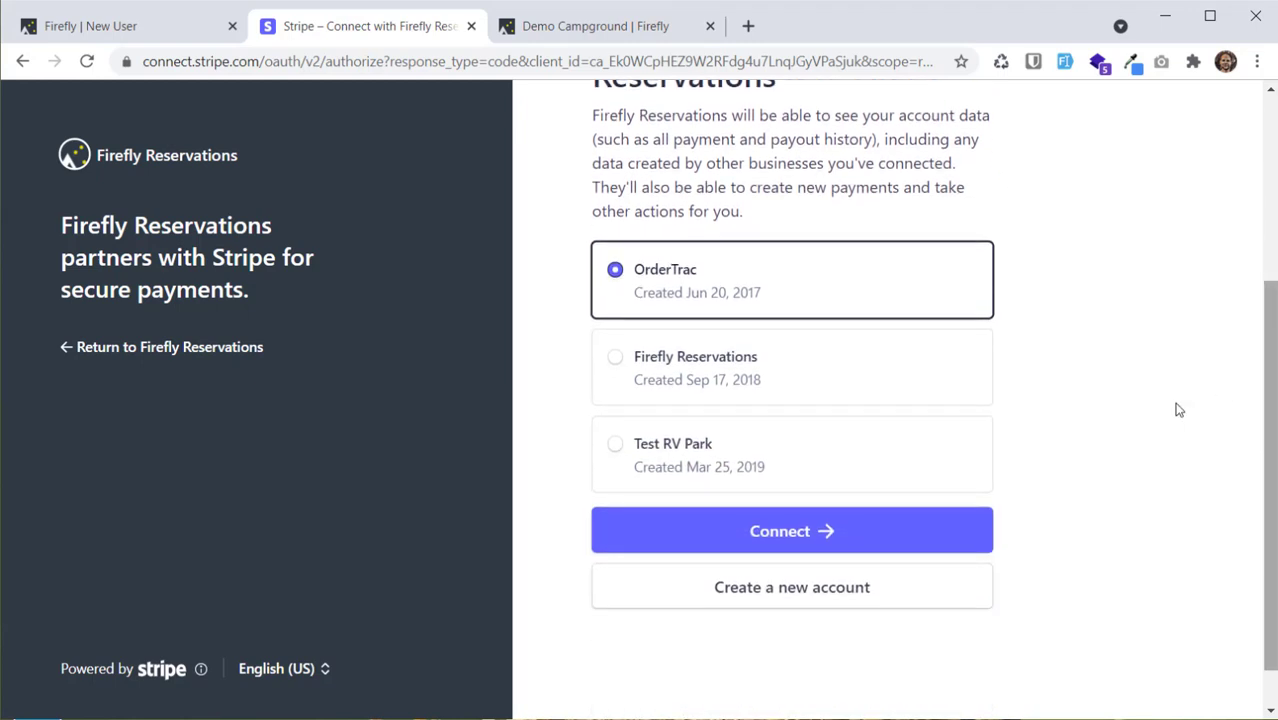
click(731, 457)
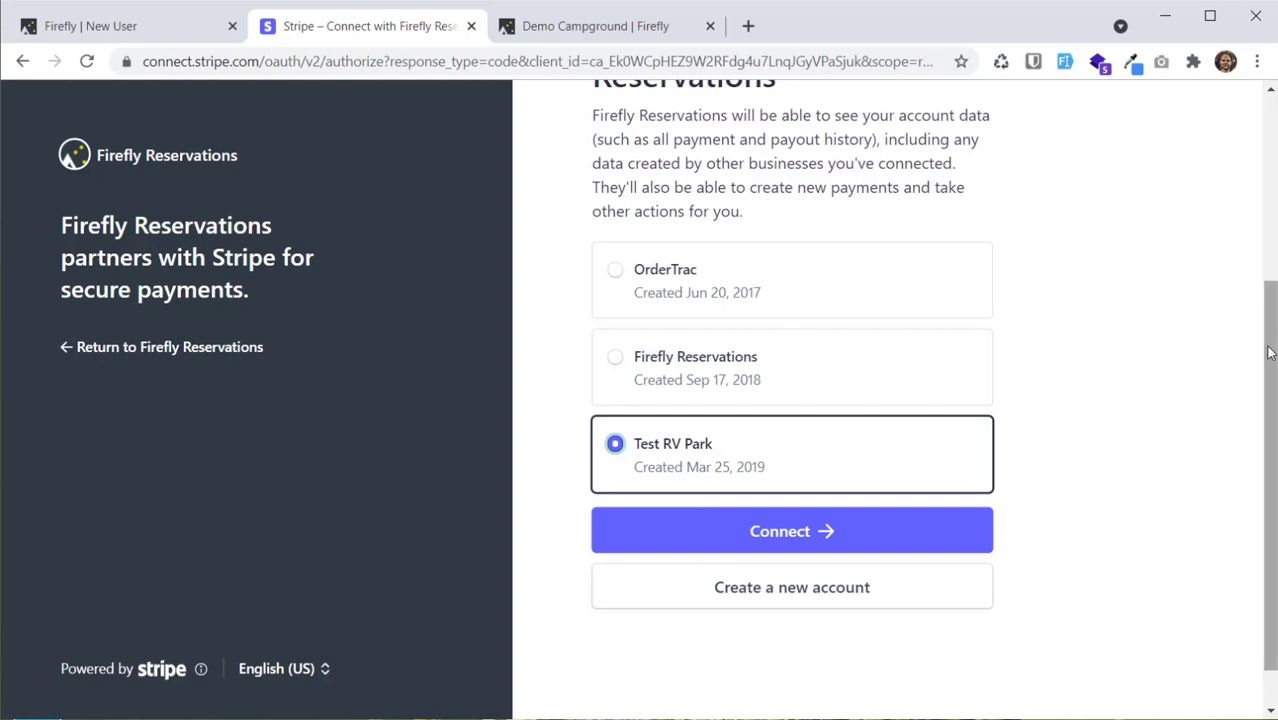
drag(1274, 346, 1274, 364)
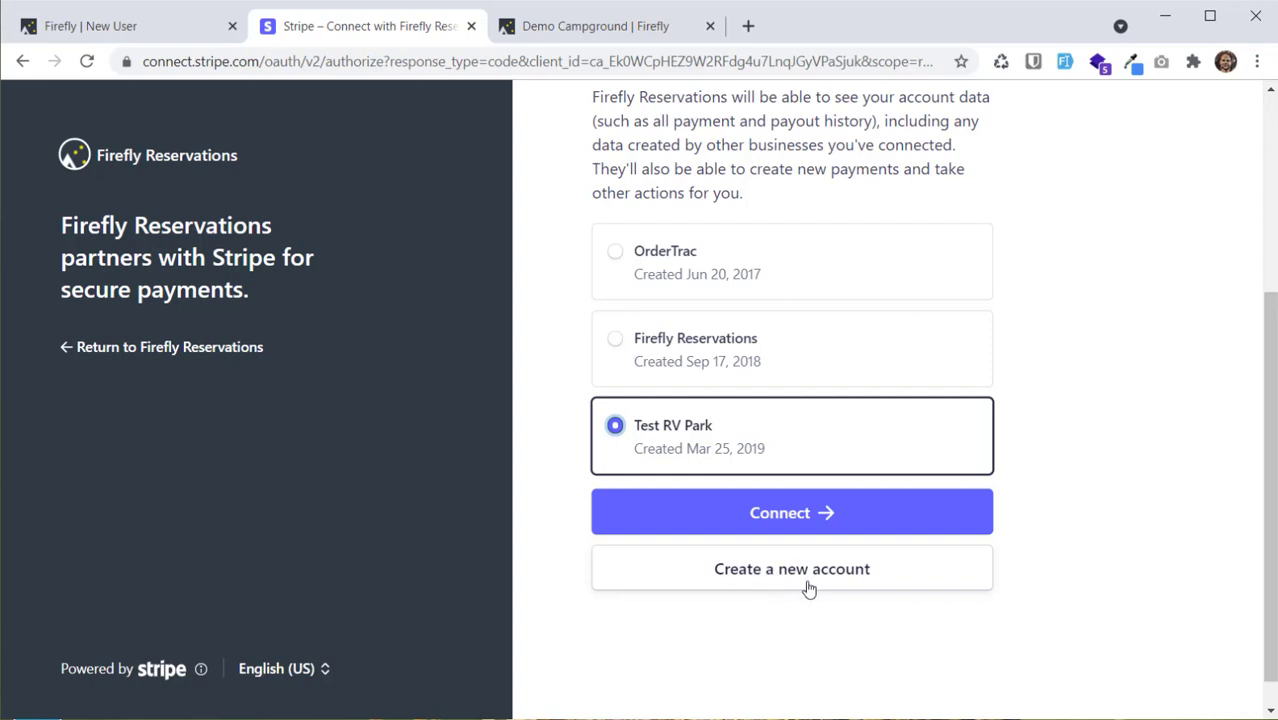
click(897, 512)
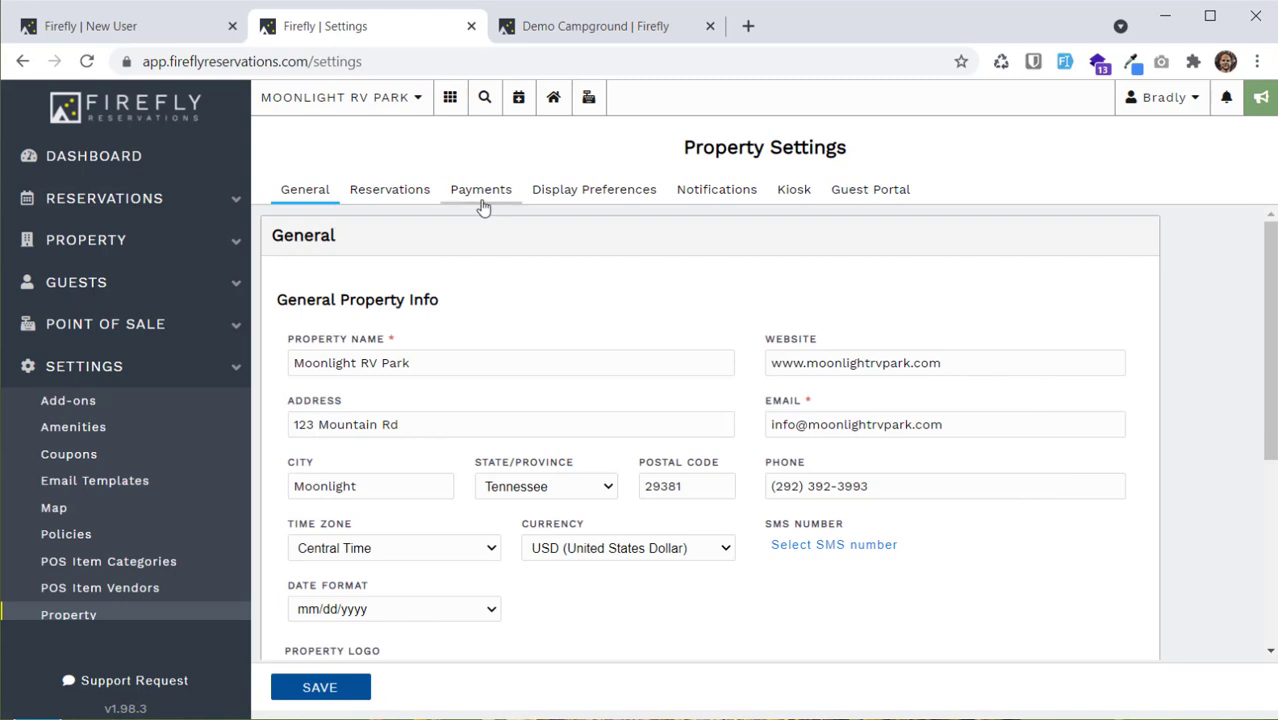
click(481, 192)
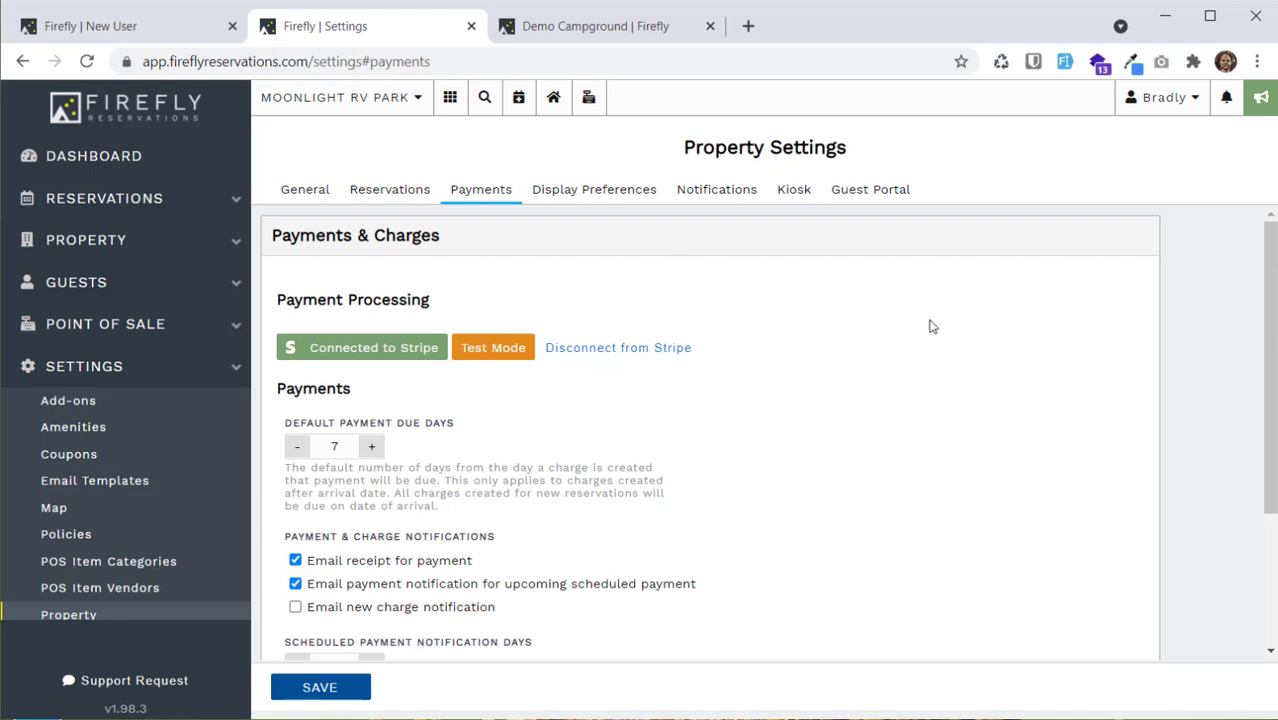
drag(1270, 296, 779, 165)
Open the Notifications property settings and examine the New Reservation Notification email field.
click(696, 191)
drag(462, 316, 288, 318)
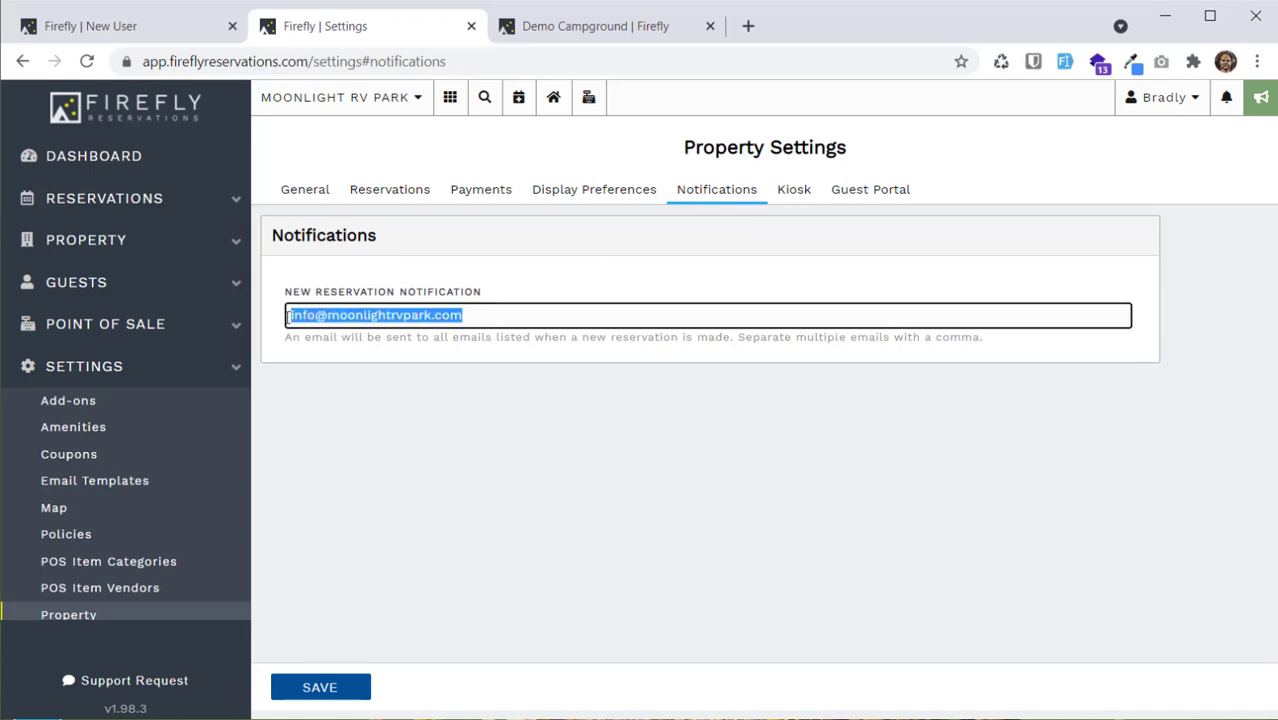
click(475, 316)
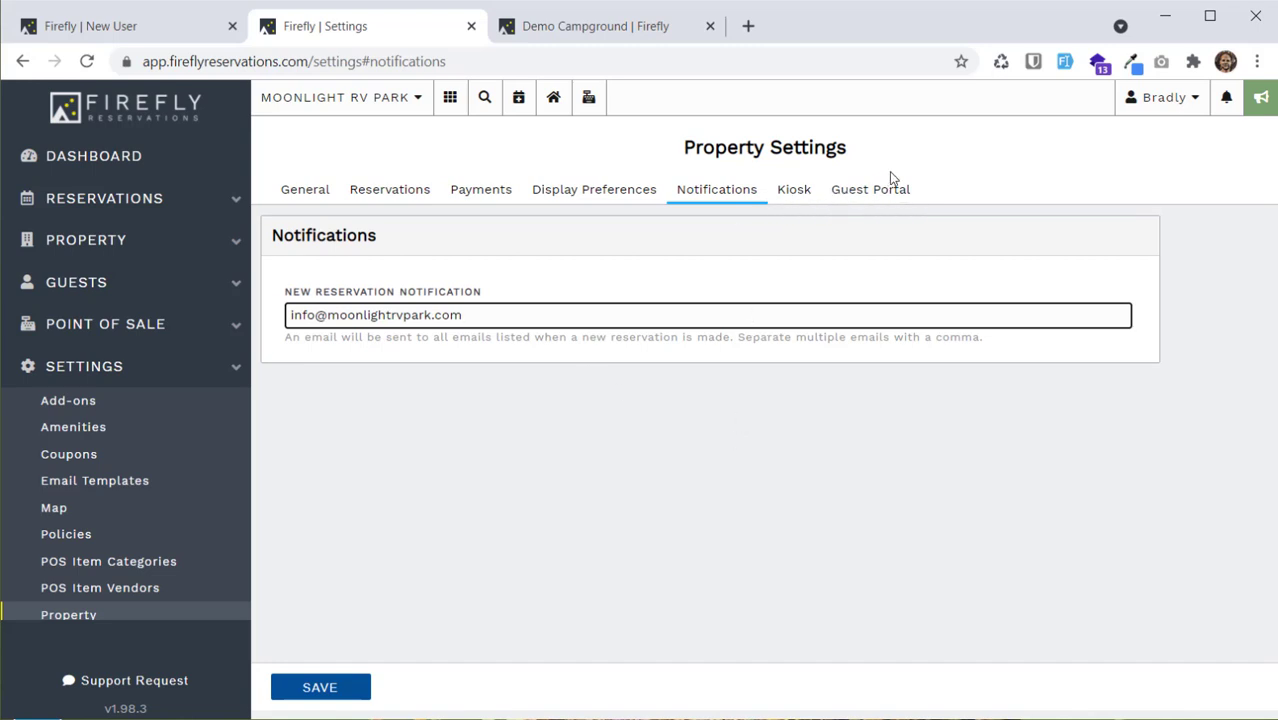
Open the park's online reservation page from the Reservation Portal URL in the Reservations property settings.
click(386, 196)
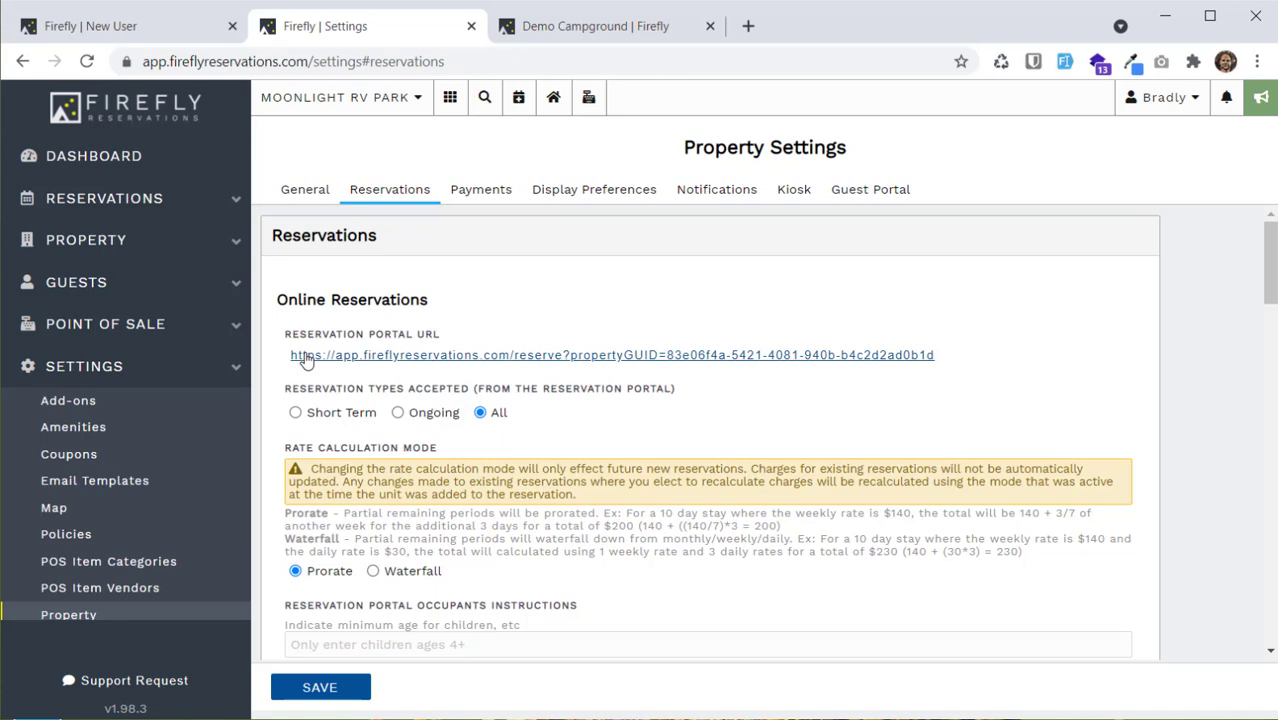
click(449, 356)
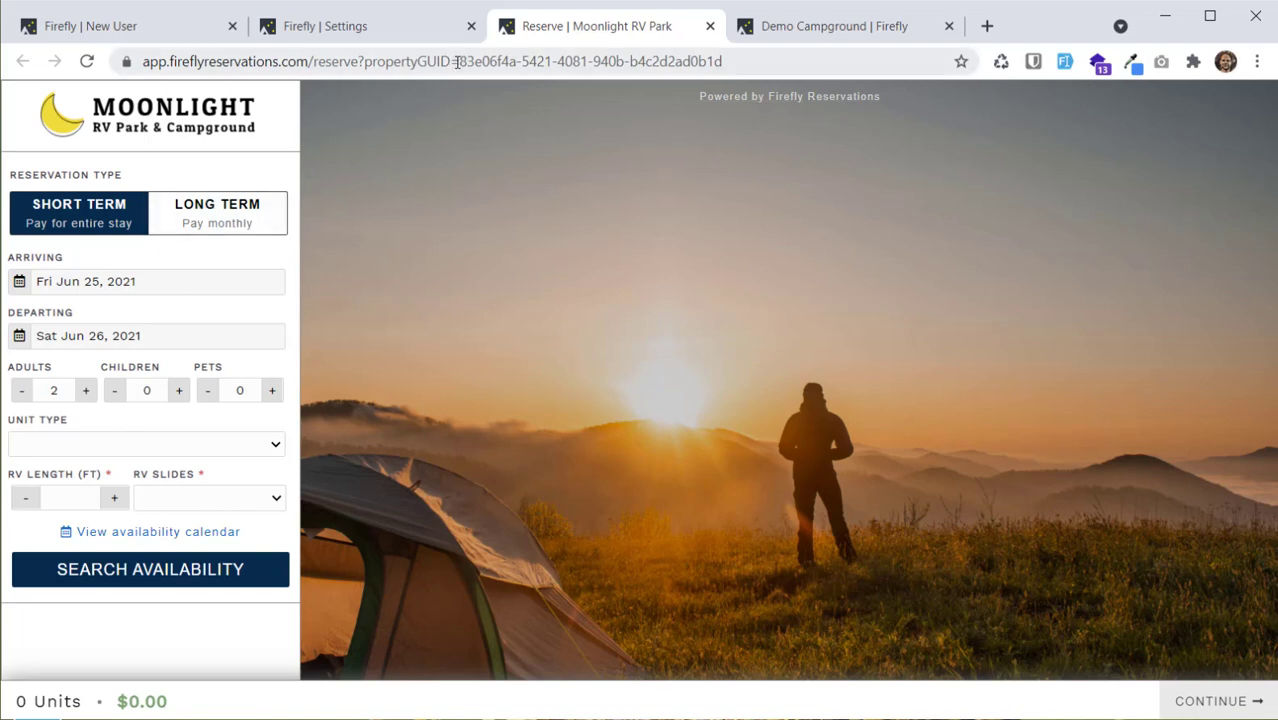
Examine the Demo Campground website, including its Book Now and Check Availability links.
click(802, 30)
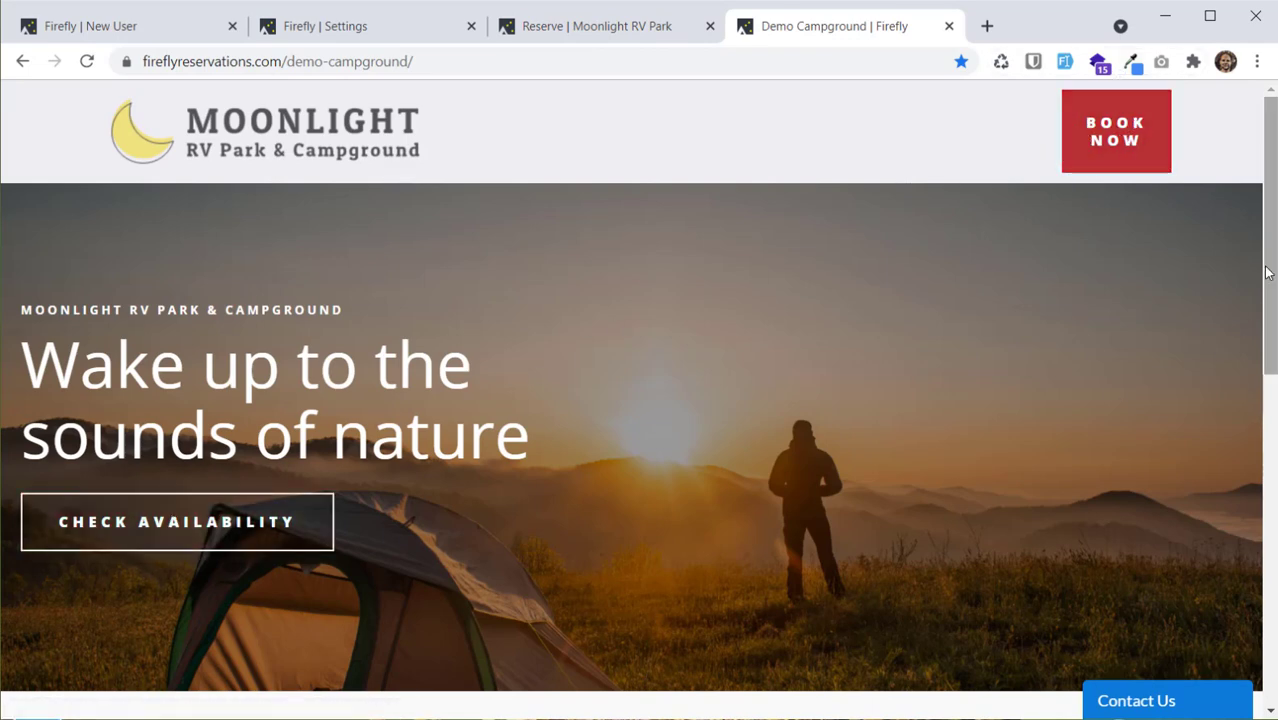
scroll(390, 531, down, 2)
scroll(638, 400, down, 6)
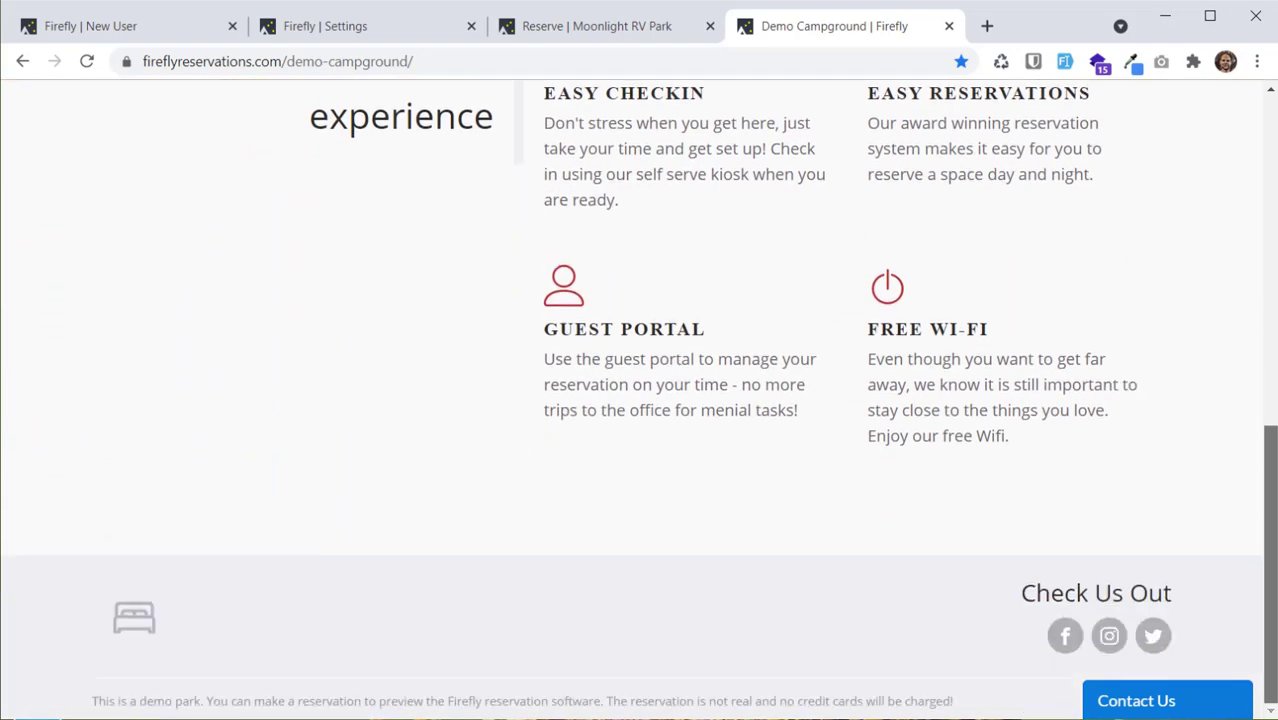
scroll(638, 400, up, 2)
scroll(638, 400, up, 8)
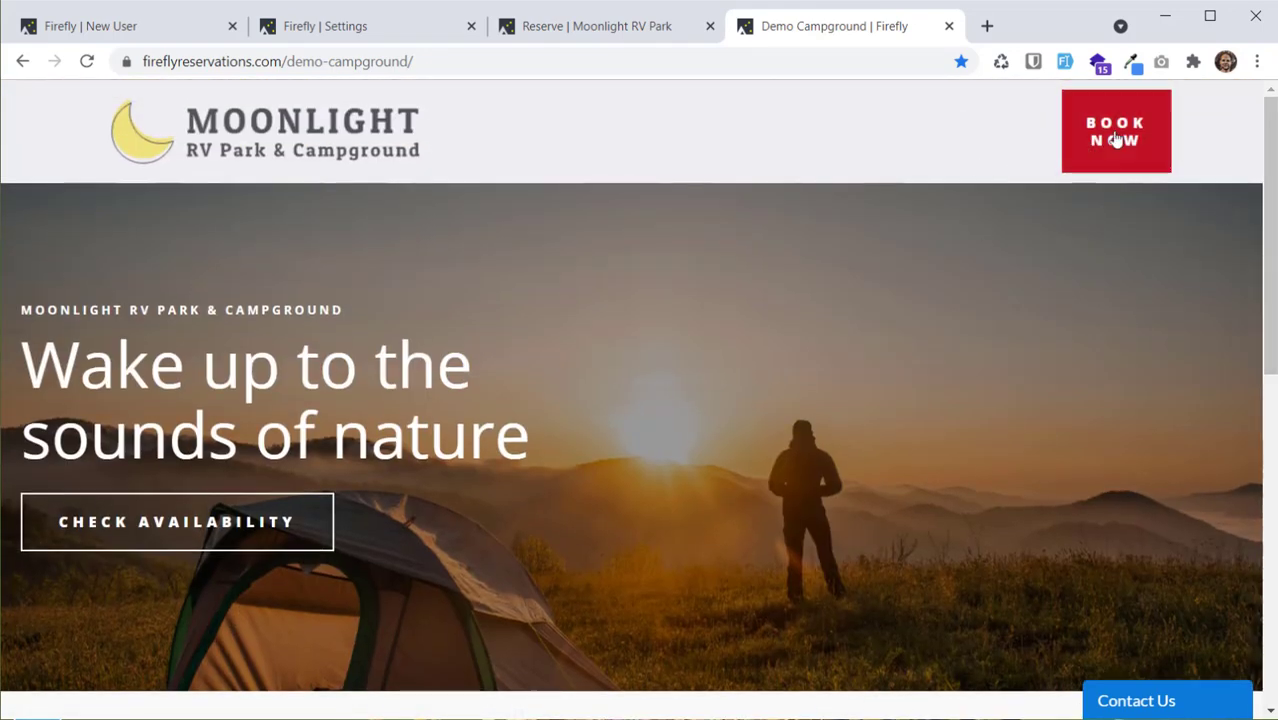
scroll(220, 550, down, 7)
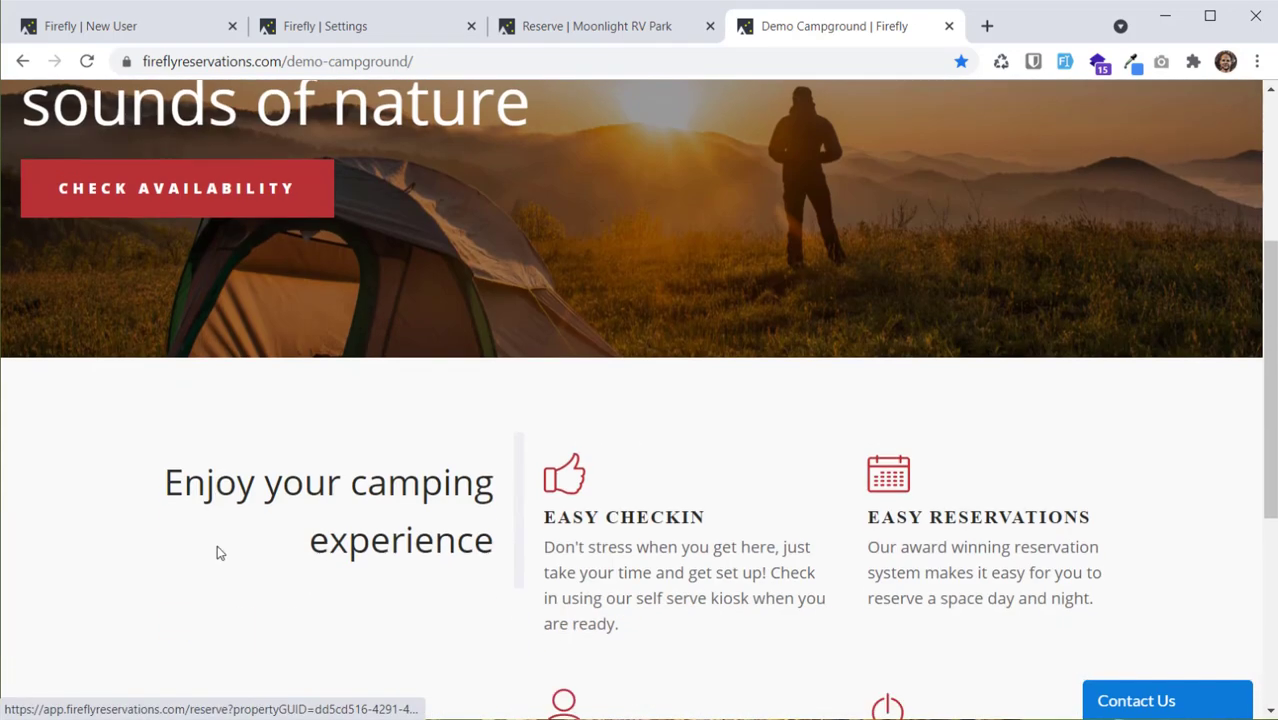
scroll(785, 449, down, 1)
scroll(782, 446, up, 8)
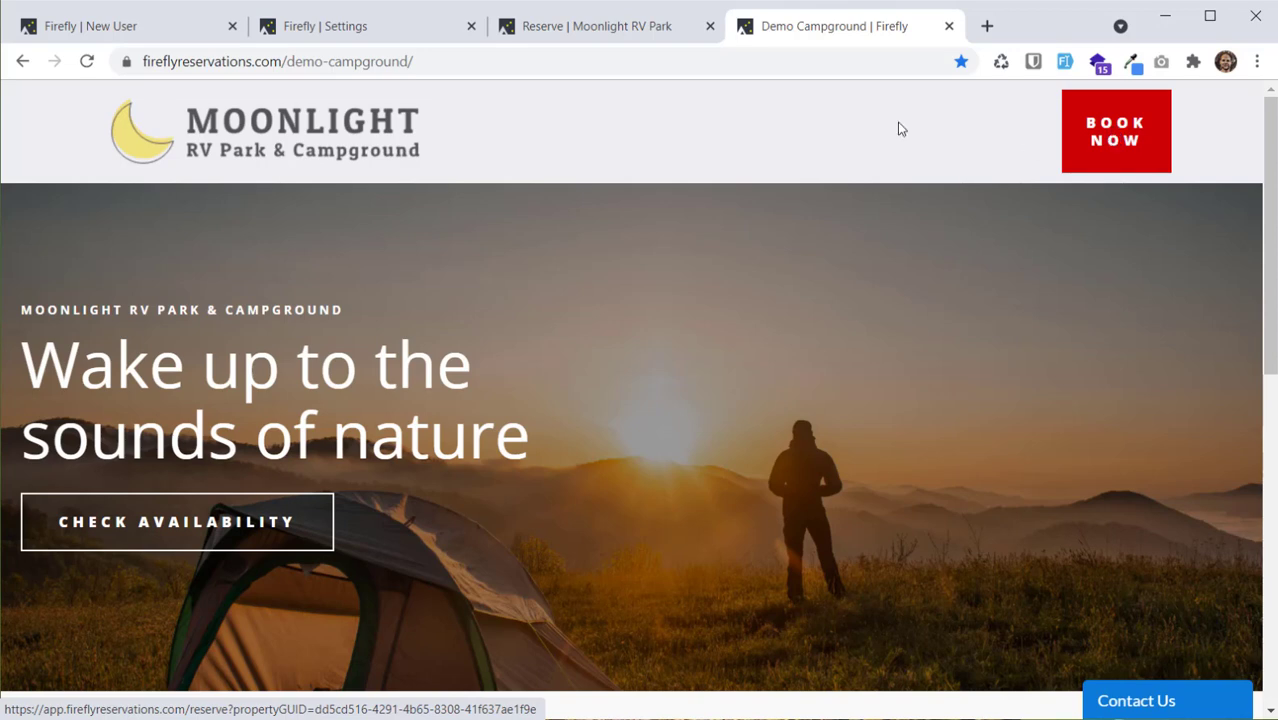
Preview the reservation page behind the demo site's Book Now link, then close both reservation pages and return to the property settings.
click(355, 28)
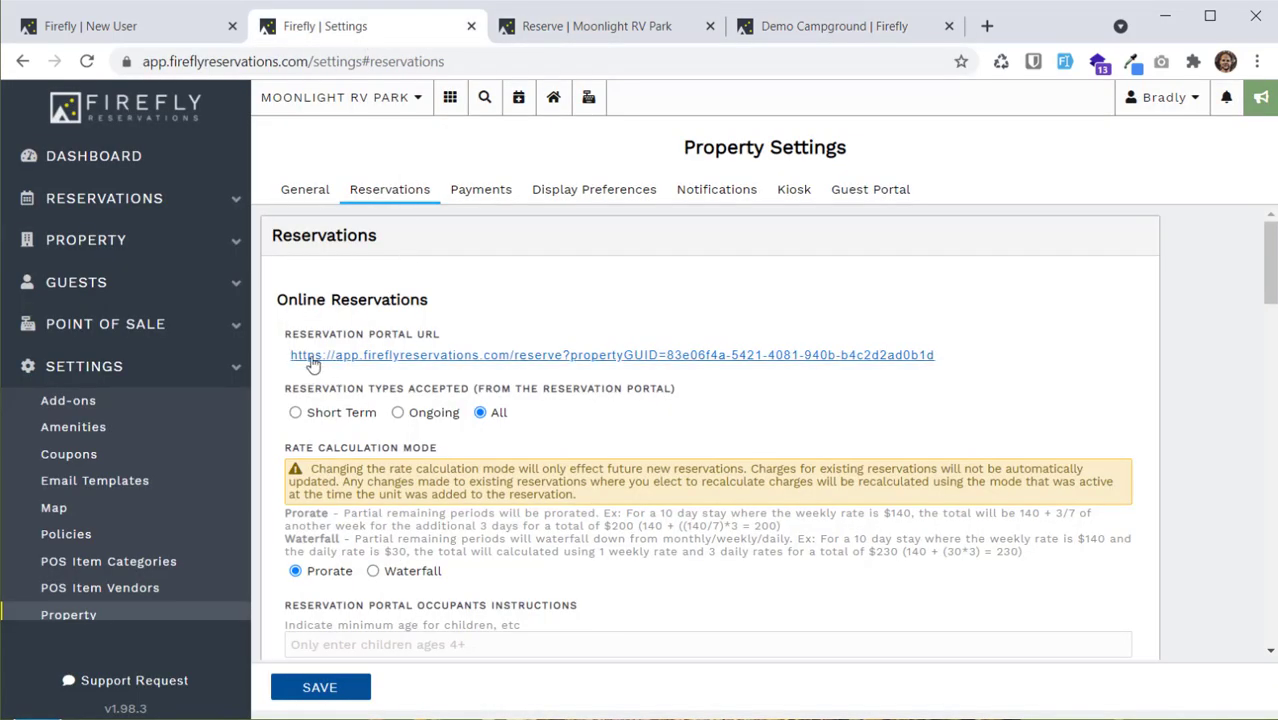
click(867, 26)
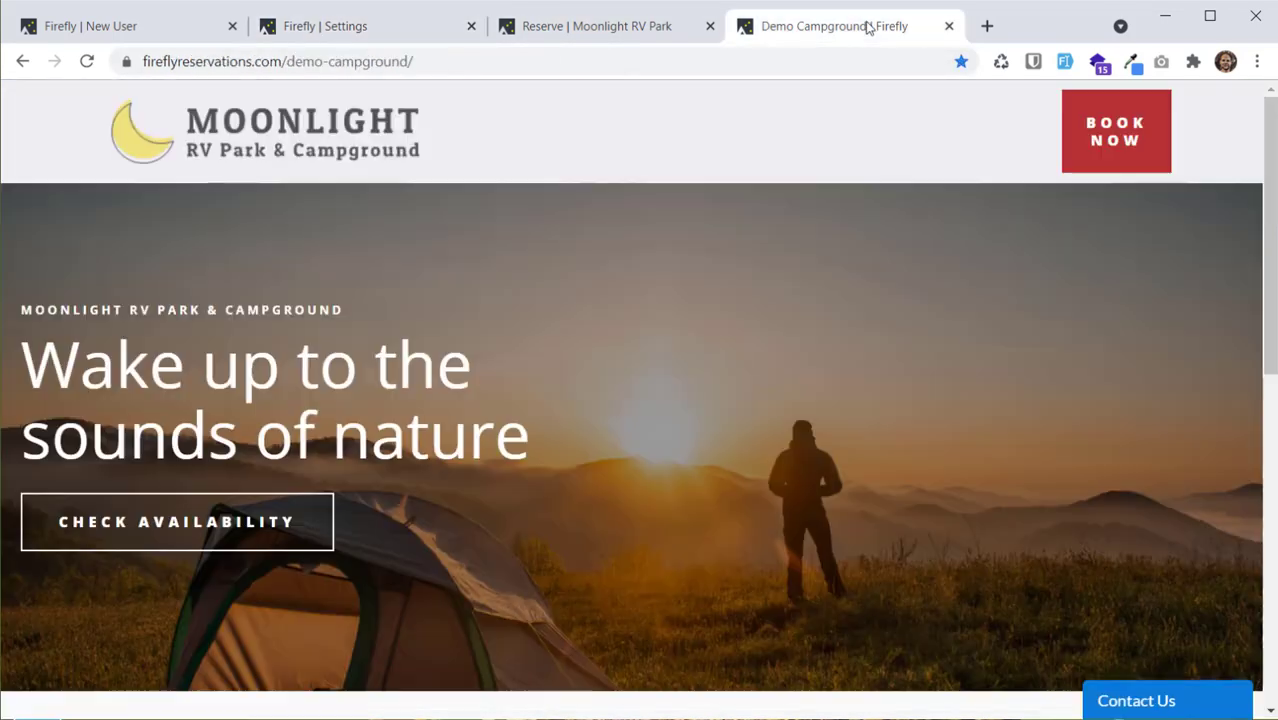
click(1110, 147)
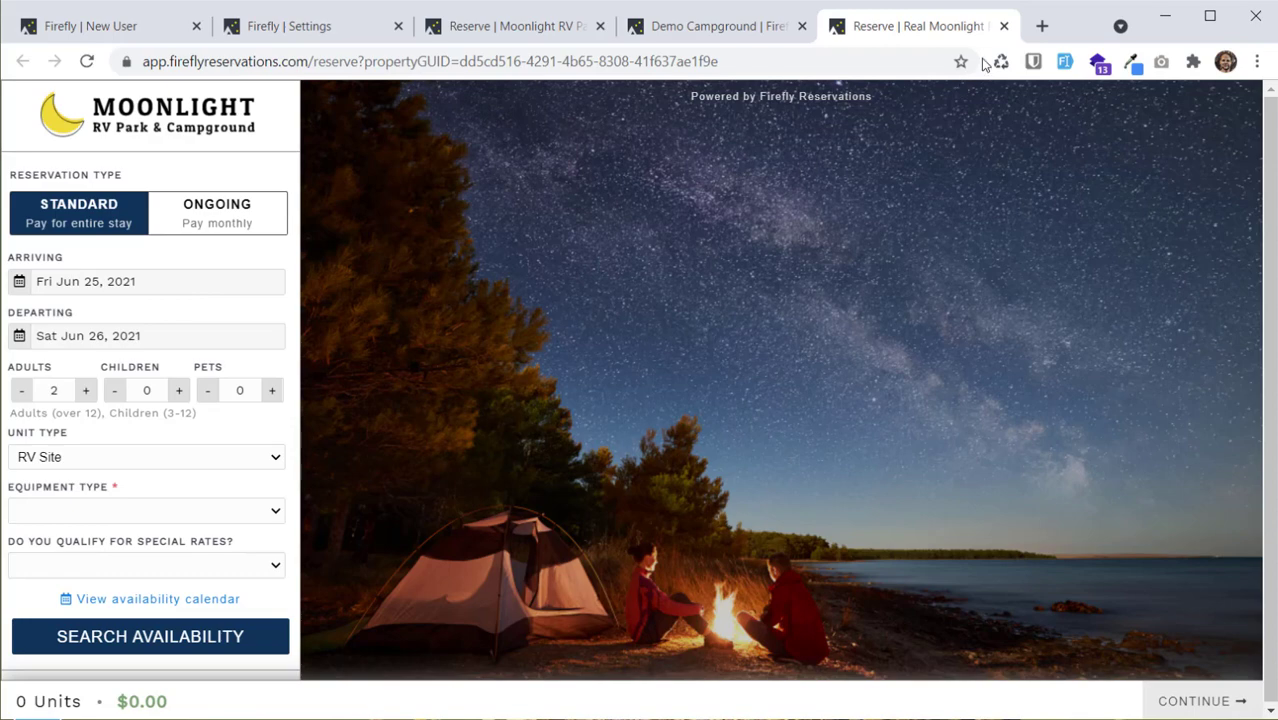
click(1004, 26)
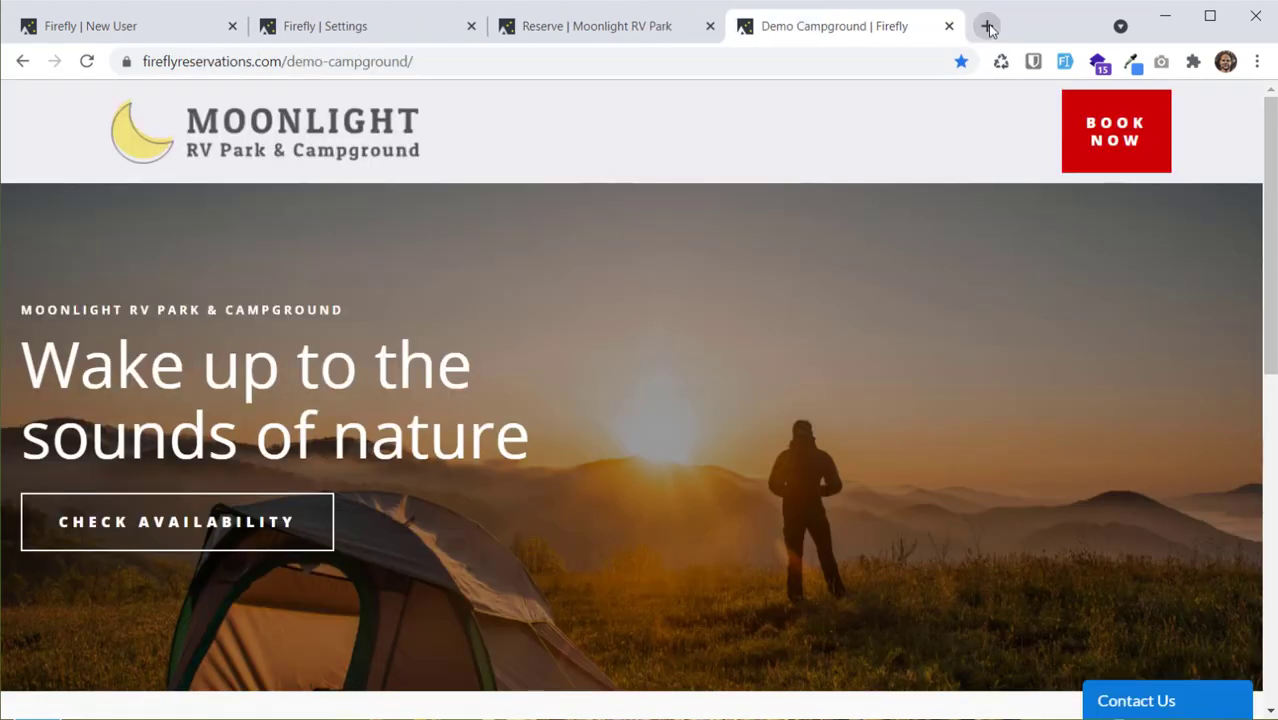
click(648, 36)
click(709, 26)
click(364, 28)
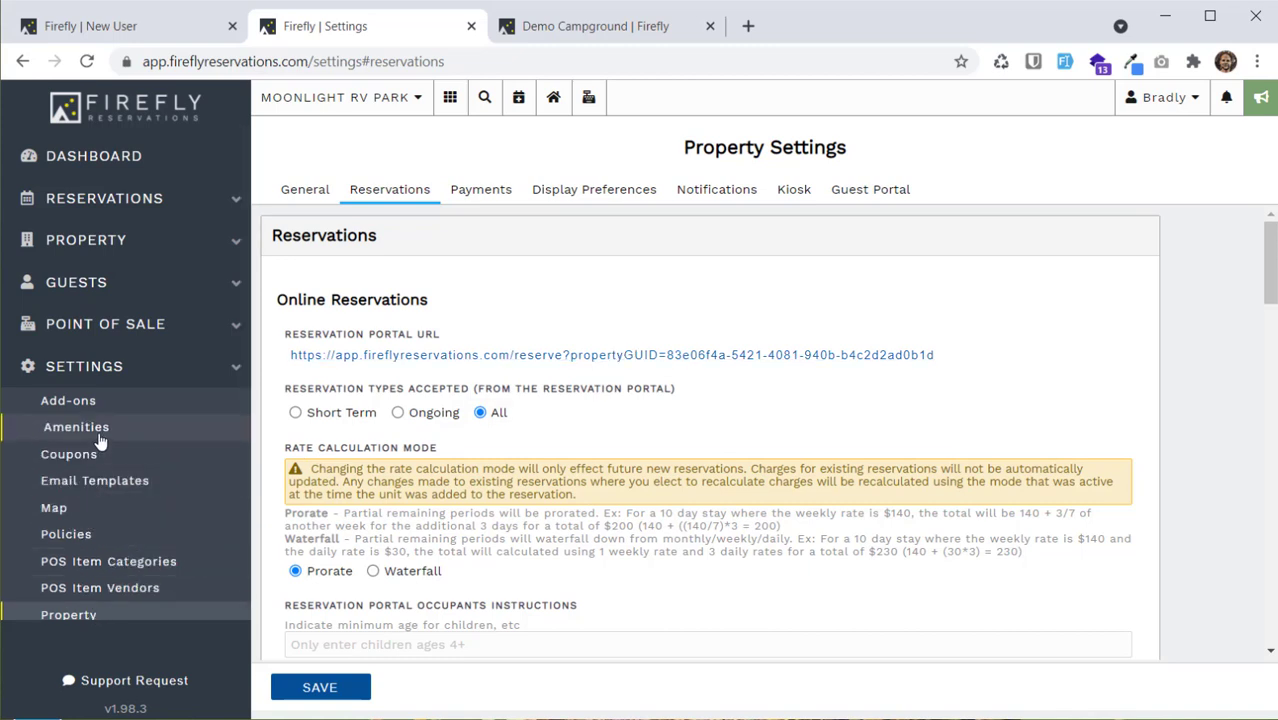
Create a Sale add-on "Firewood bundle" described as "Stay warm with firewood!", priced 5.00 and available on the reservation portal.
click(88, 404)
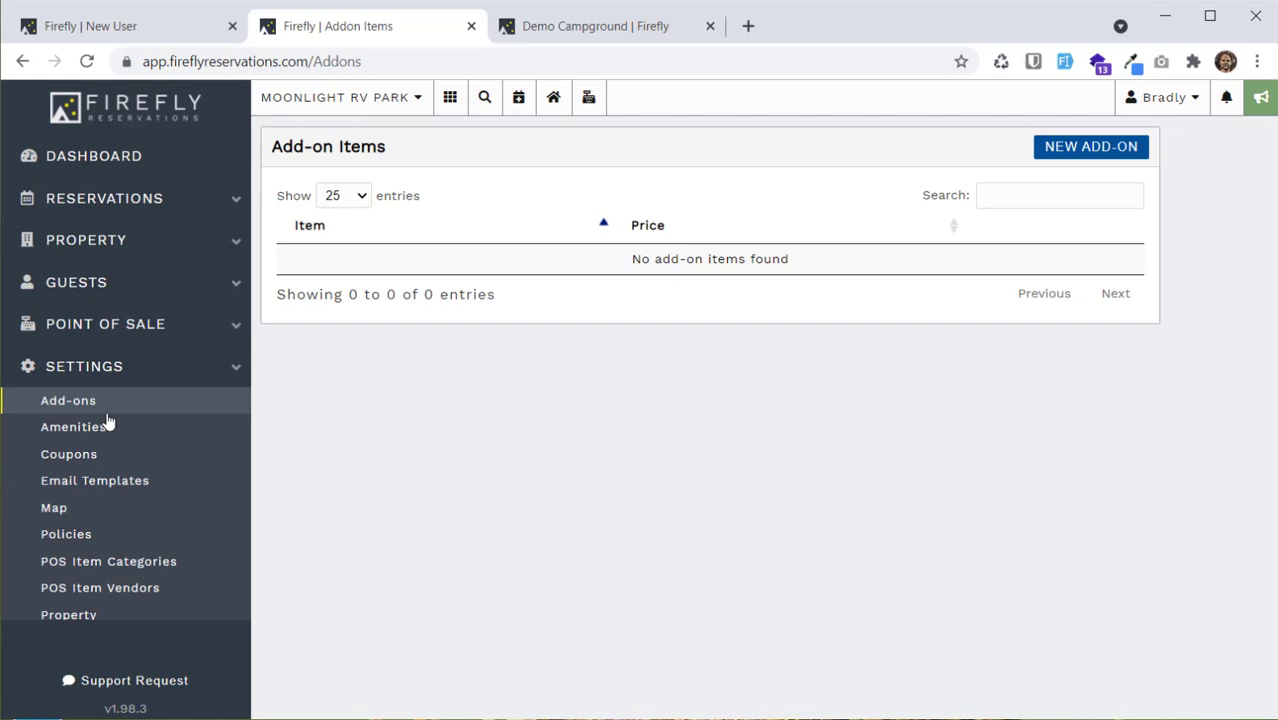
click(1040, 160)
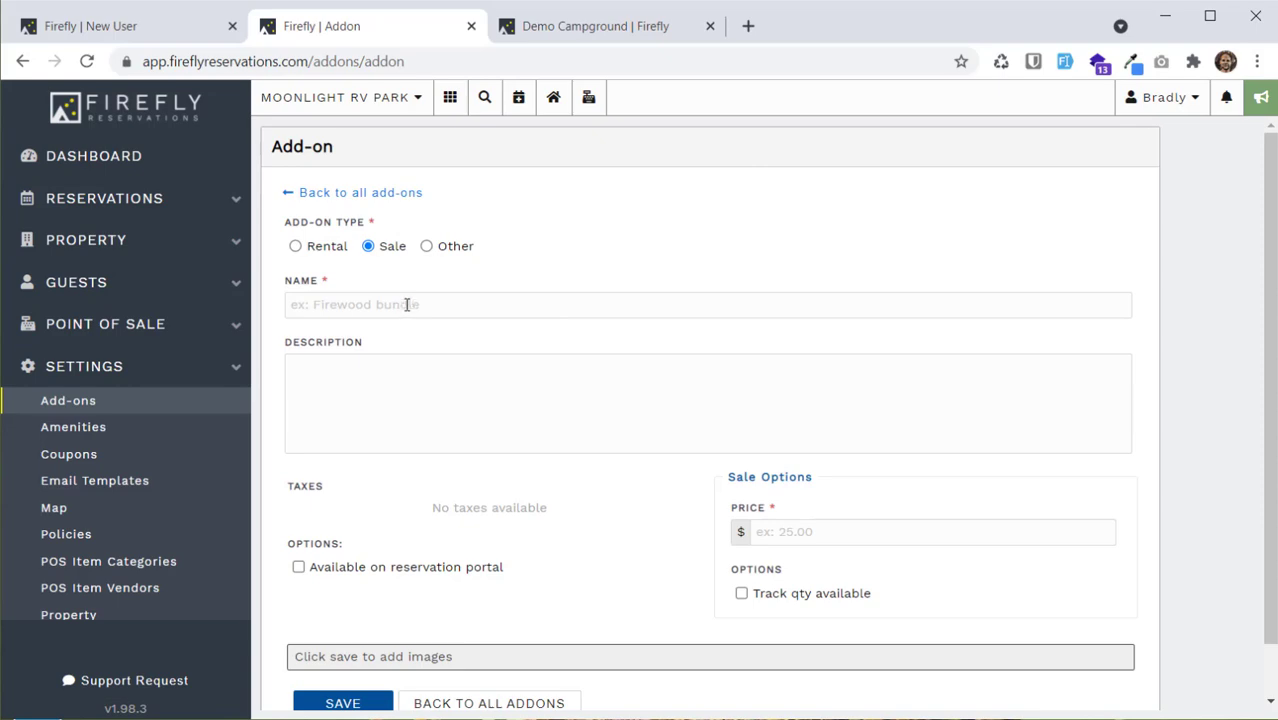
click(407, 304)
text(H)
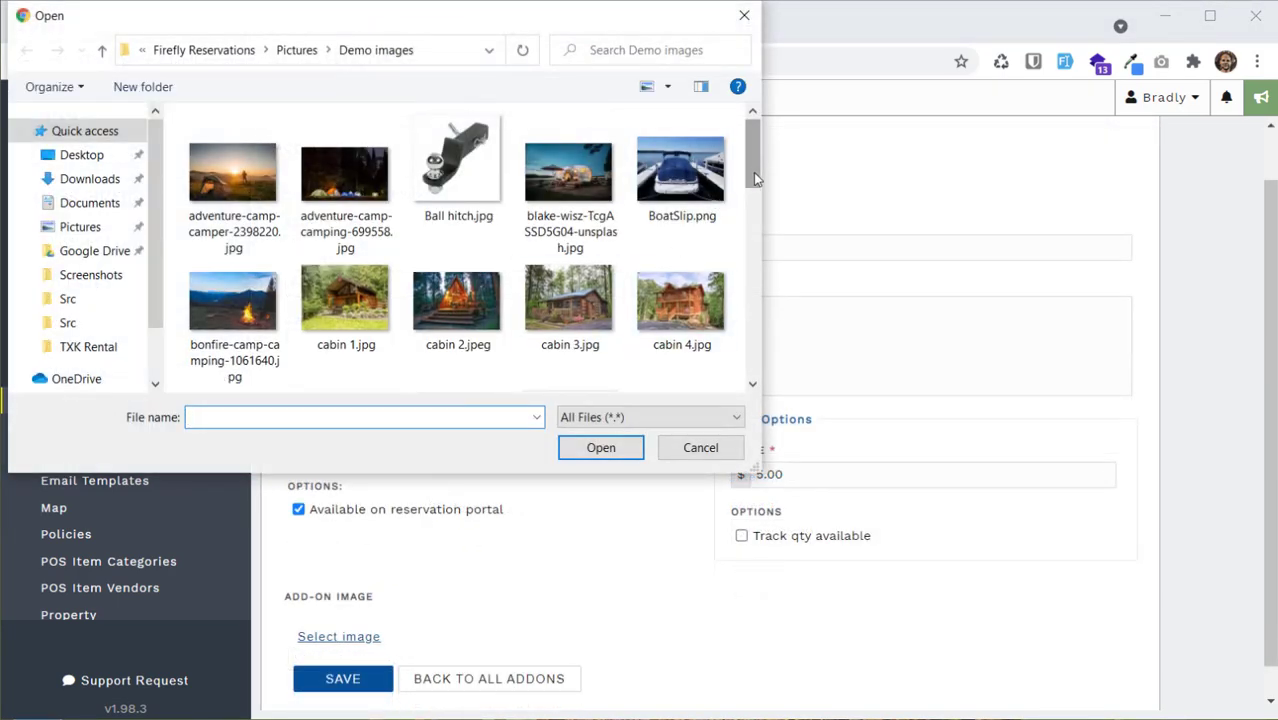
Upload the firewood bundle picture from the Demo images folder as the add-on image and save the add-on.
drag(755, 177, 756, 255)
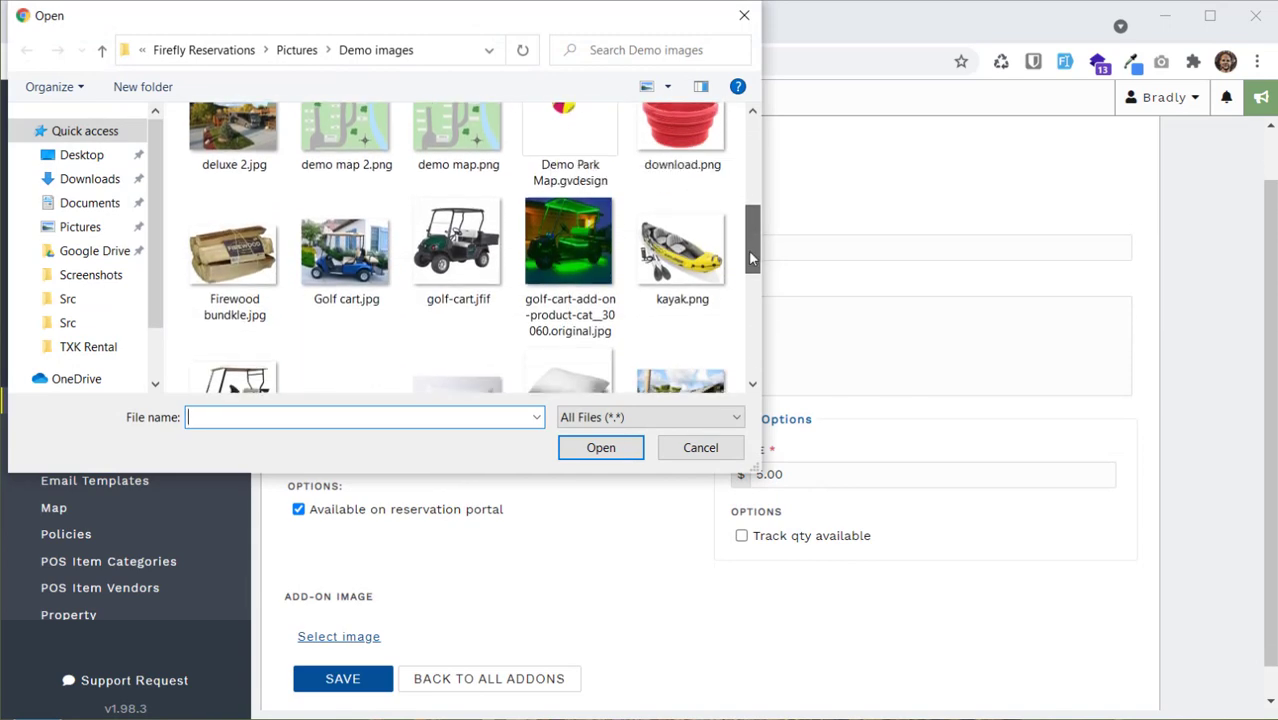
click(272, 276)
click(620, 450)
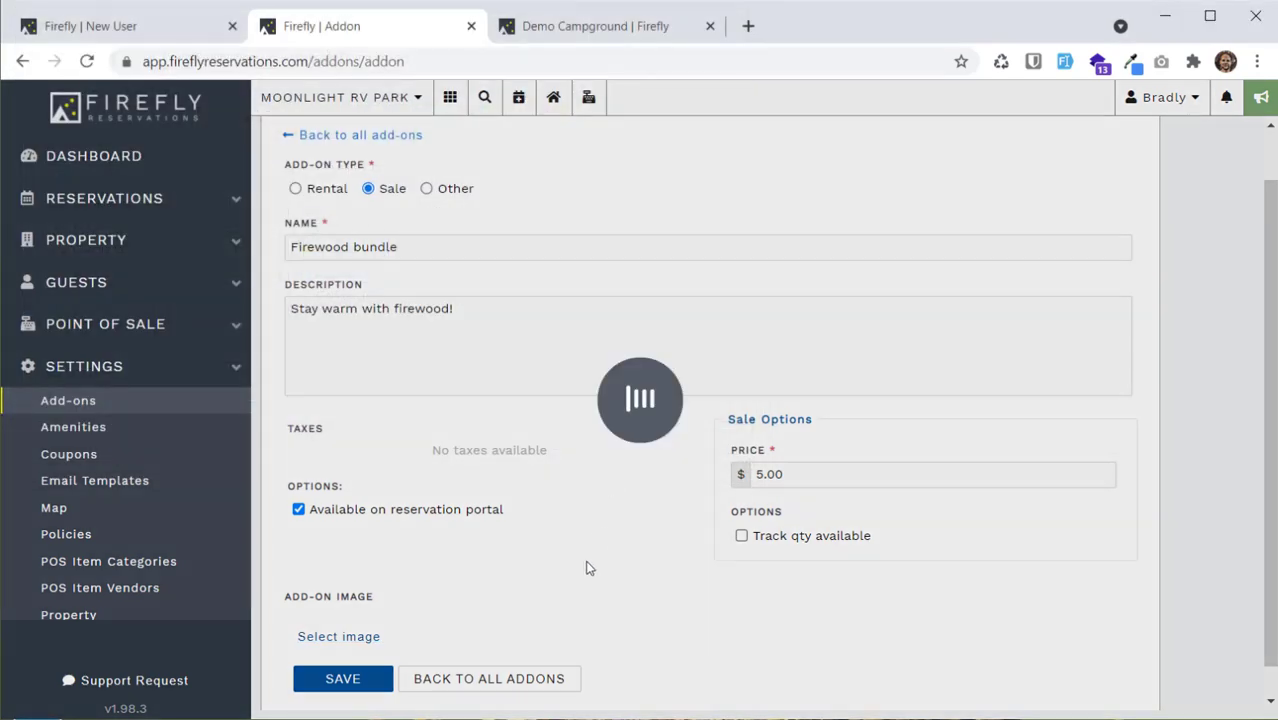
scroll(660, 590, down, 5)
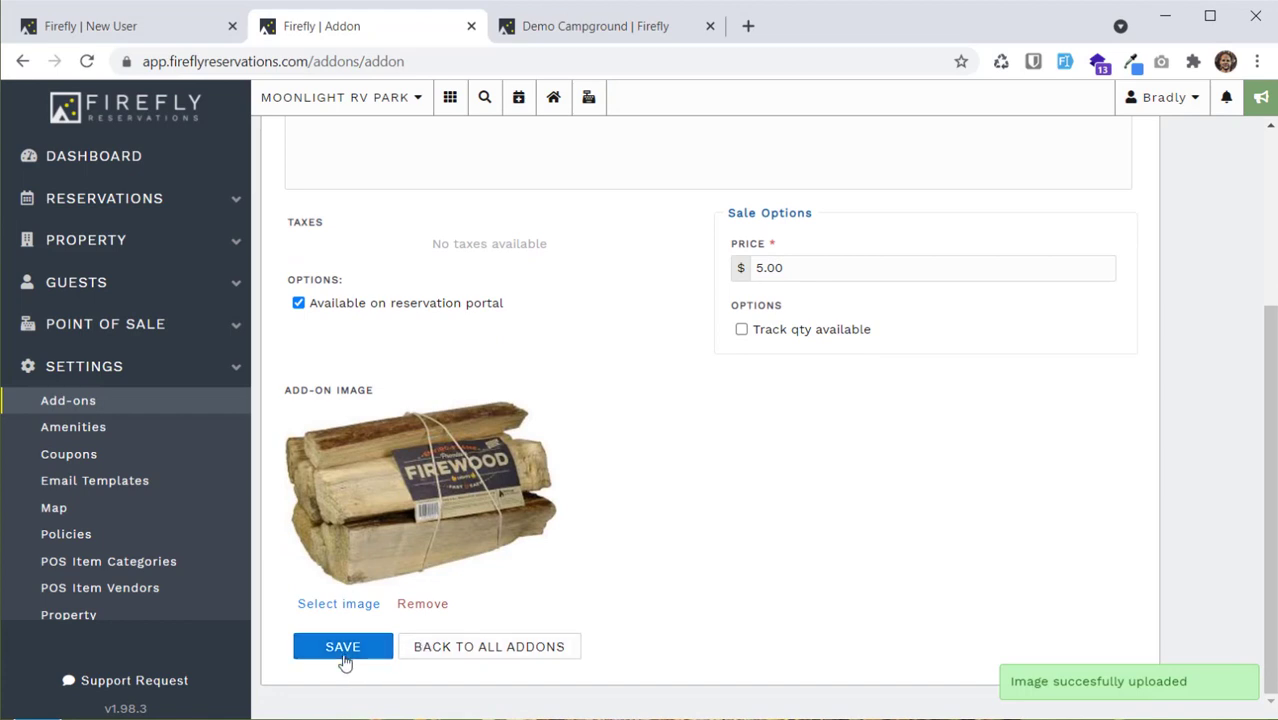
click(370, 648)
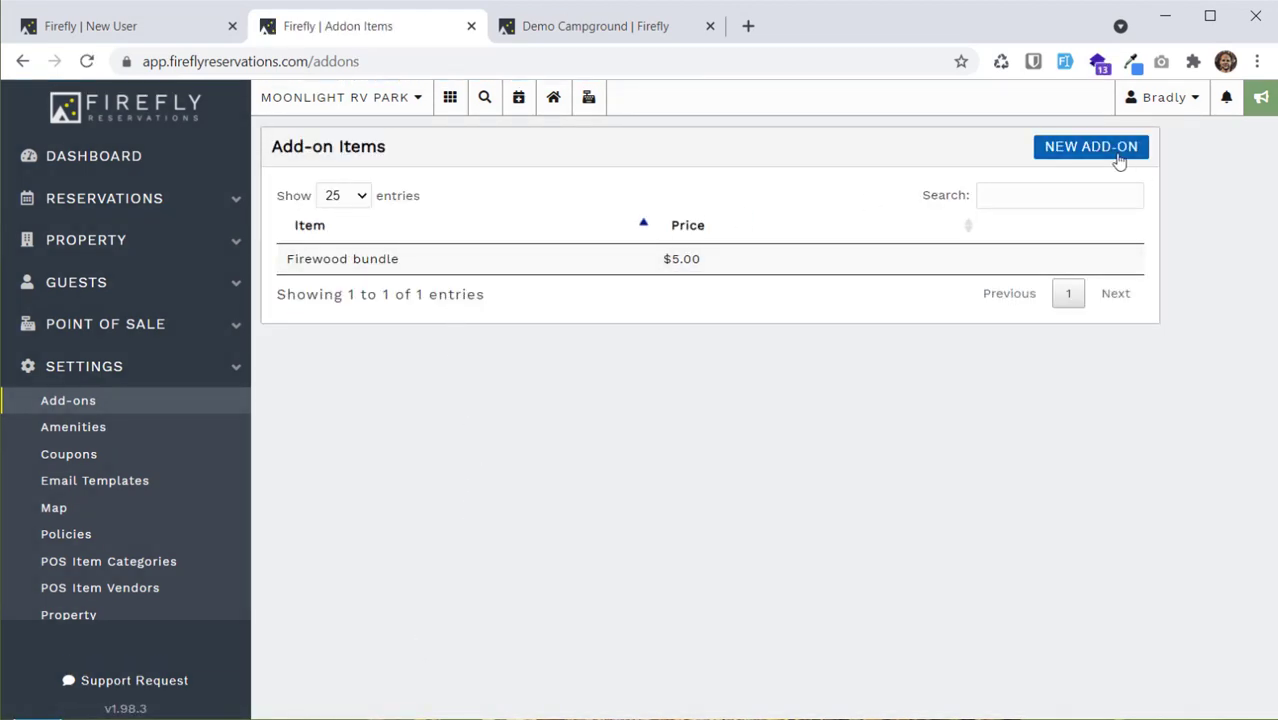
Create and save a Rental add-on "Golf Cart" with daily rate 10, weekly rate 50, monthly rate 200 and quantity 5.
click(1116, 154)
click(334, 245)
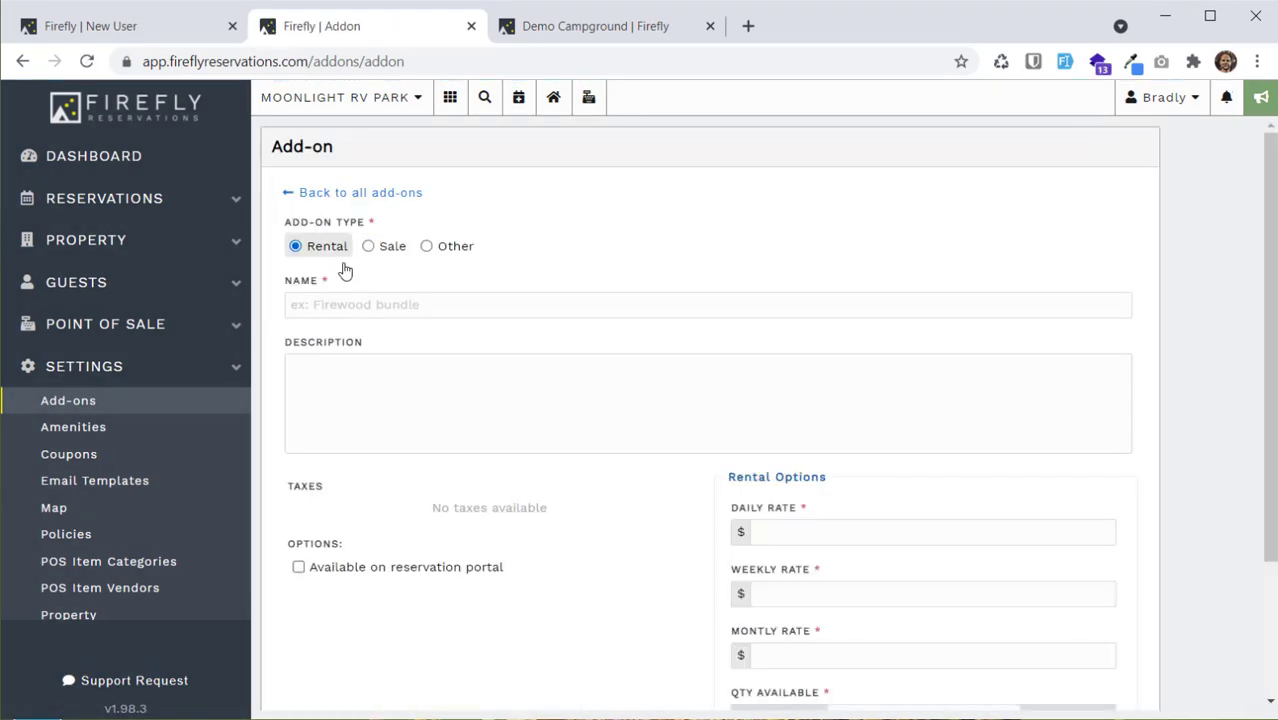
click(353, 305)
text(Gol)
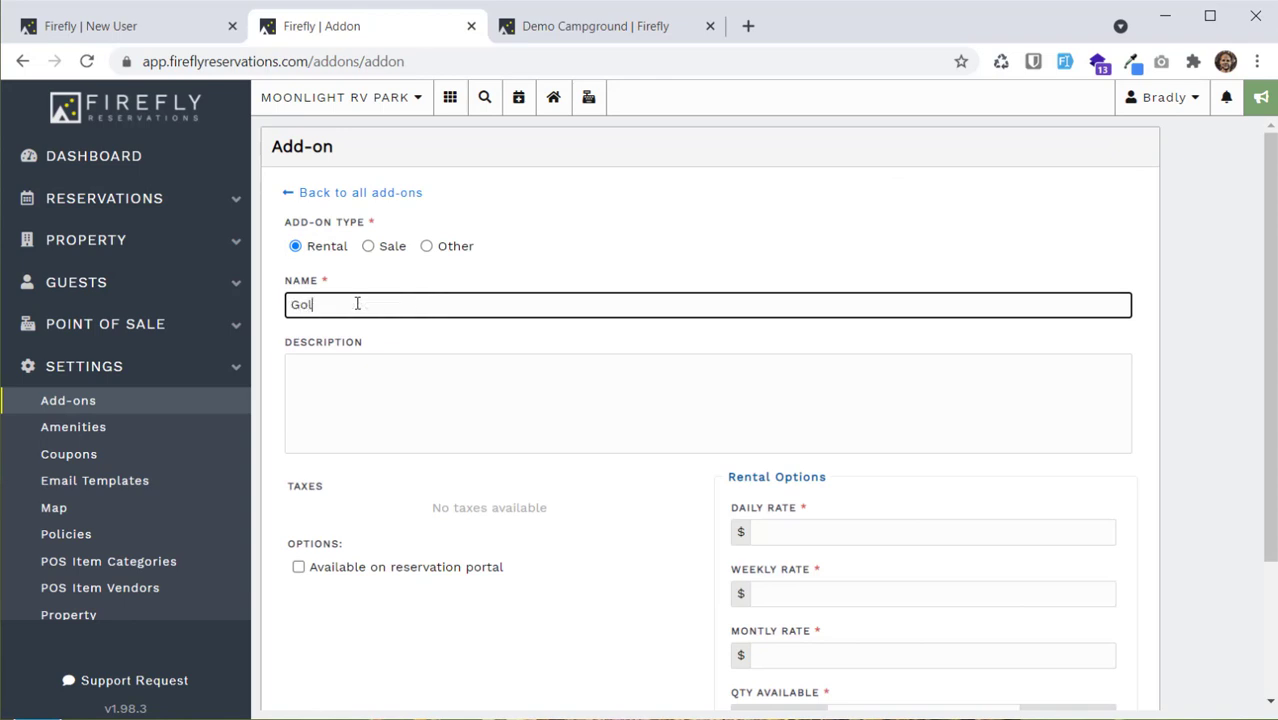
text(f Cart)
click(671, 407)
click(829, 534)
scroll(831, 533, down, 3)
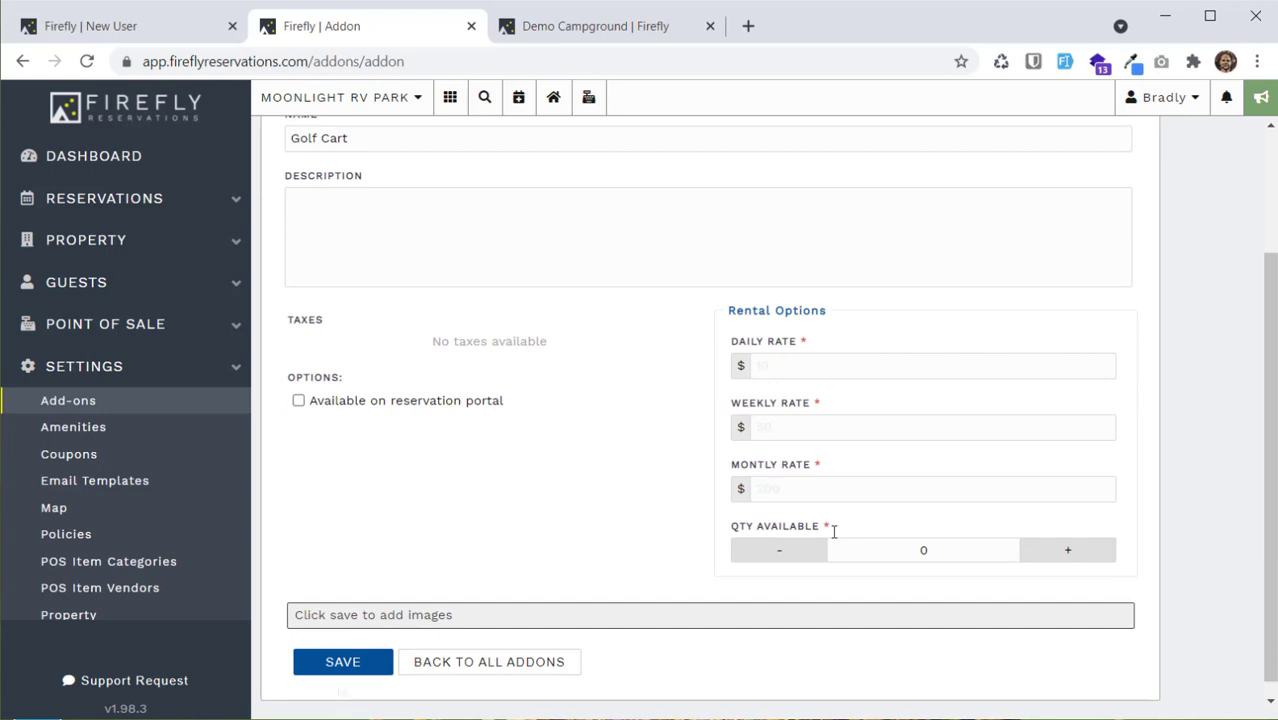
click(340, 665)
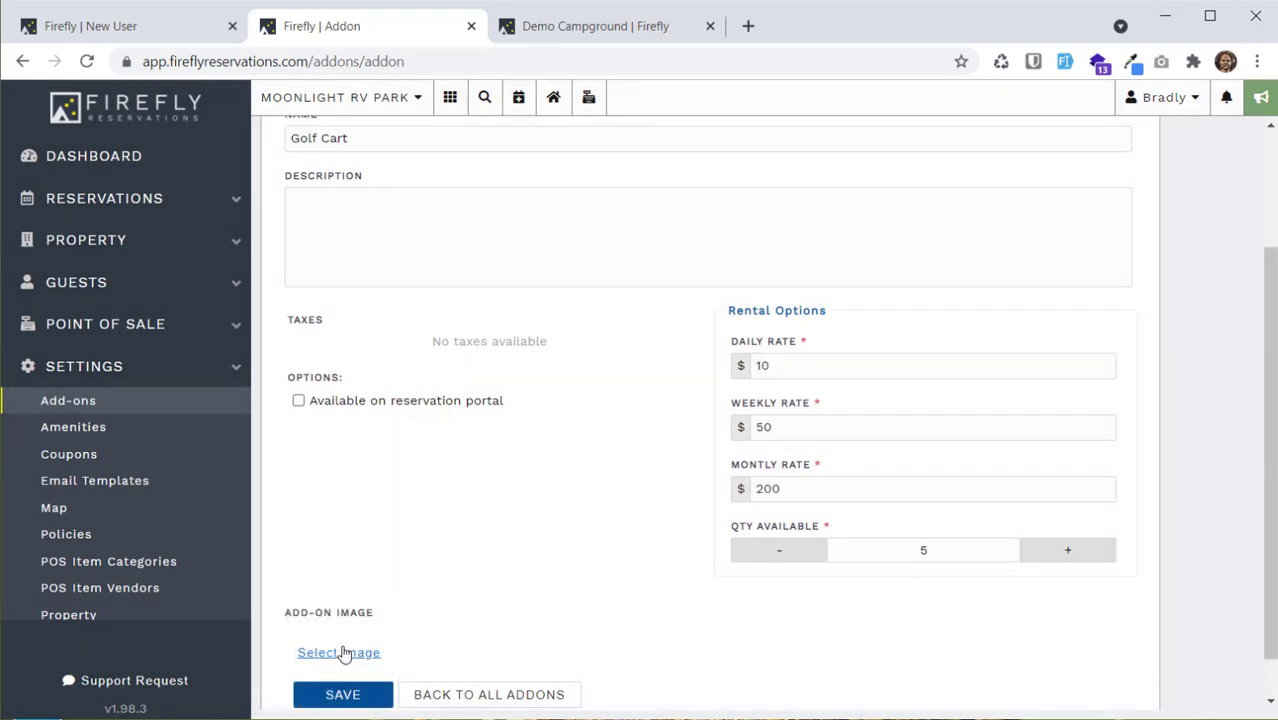
Upload golf-cart.jfif from the Demo images folder as the Golf Cart add-on's image.
click(340, 653)
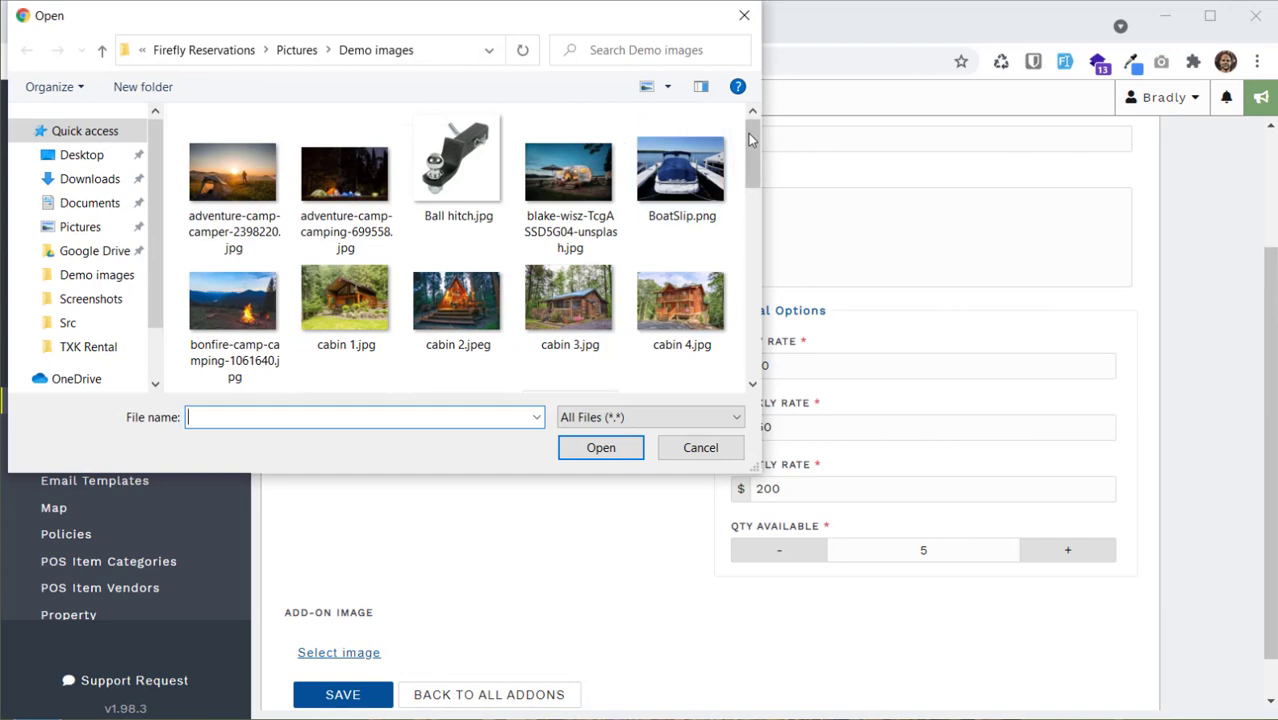
drag(752, 140, 750, 208)
click(443, 311)
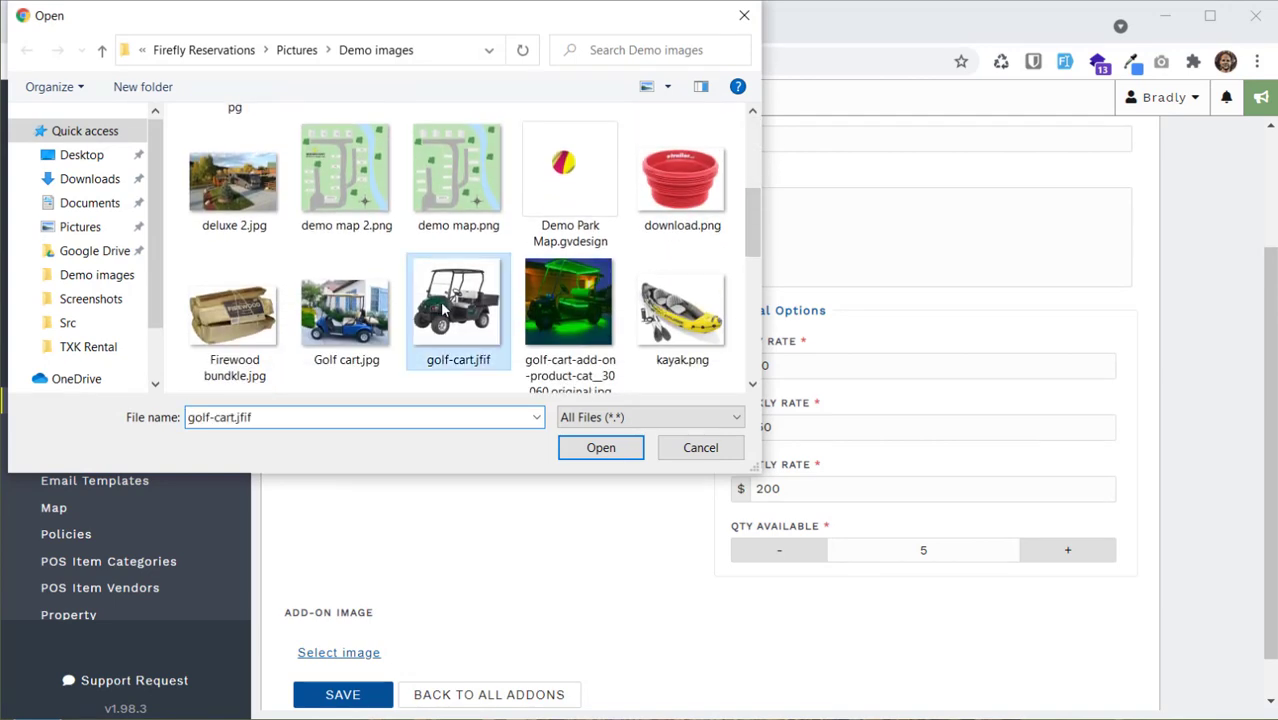
click(612, 450)
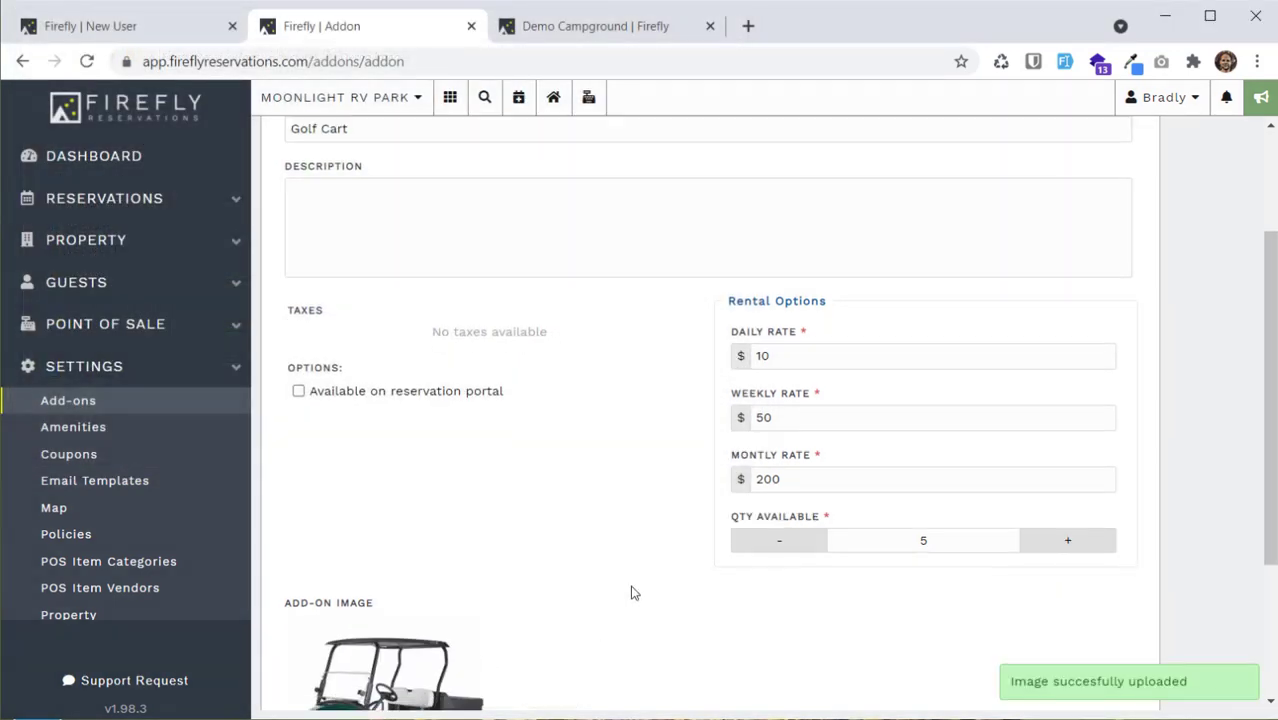
Start a new add-on of type Other and name it "Electricity Deposit", leaving the description empty.
scroll(631, 593, down, 2)
click(456, 650)
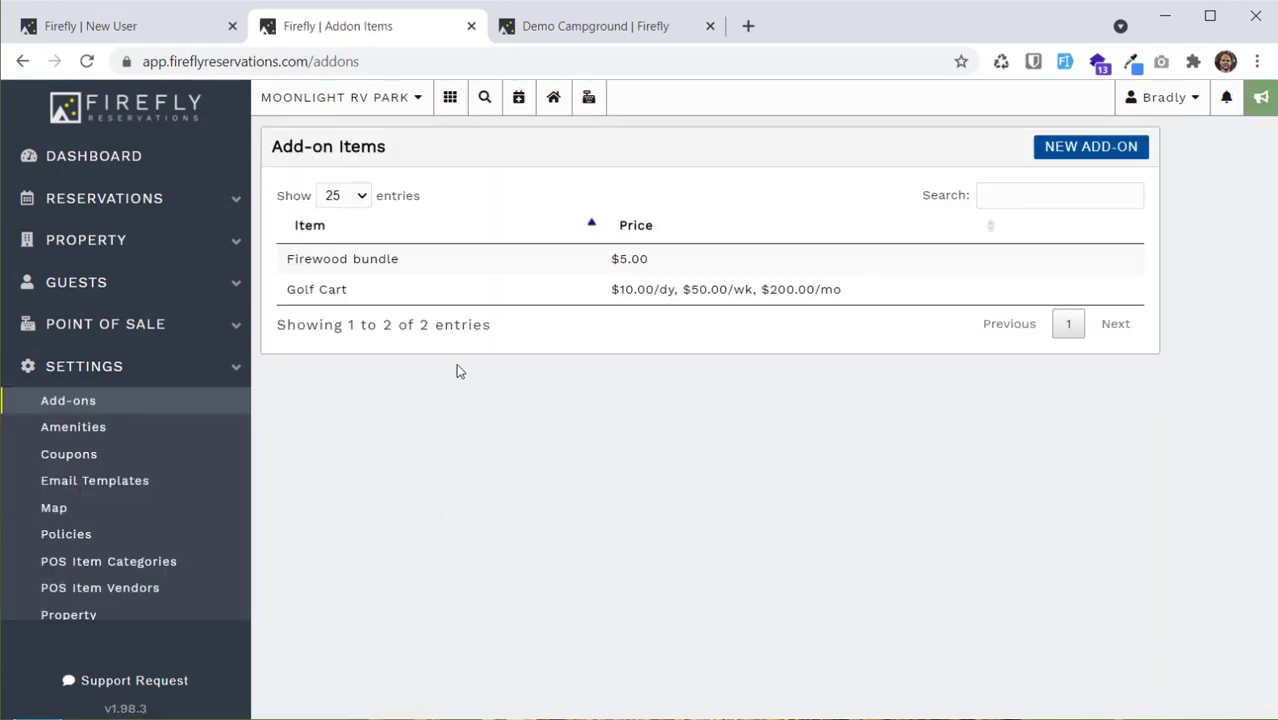
click(1058, 147)
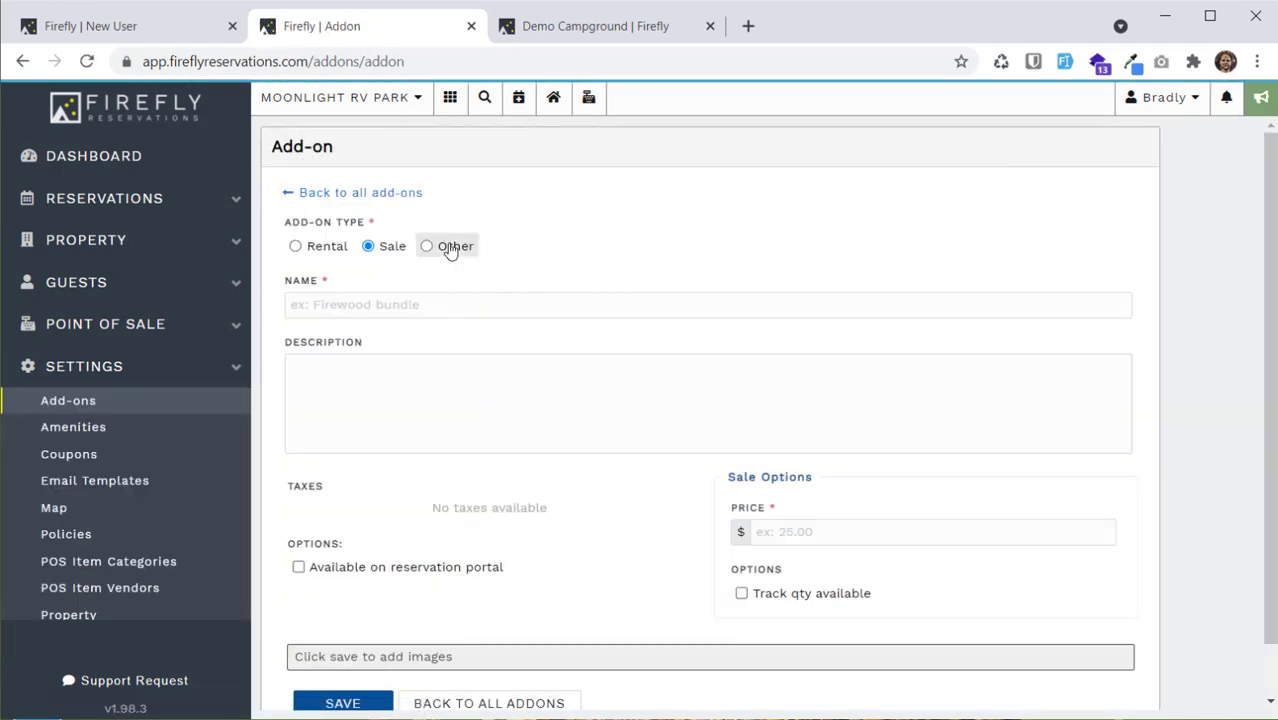
click(446, 247)
click(415, 310)
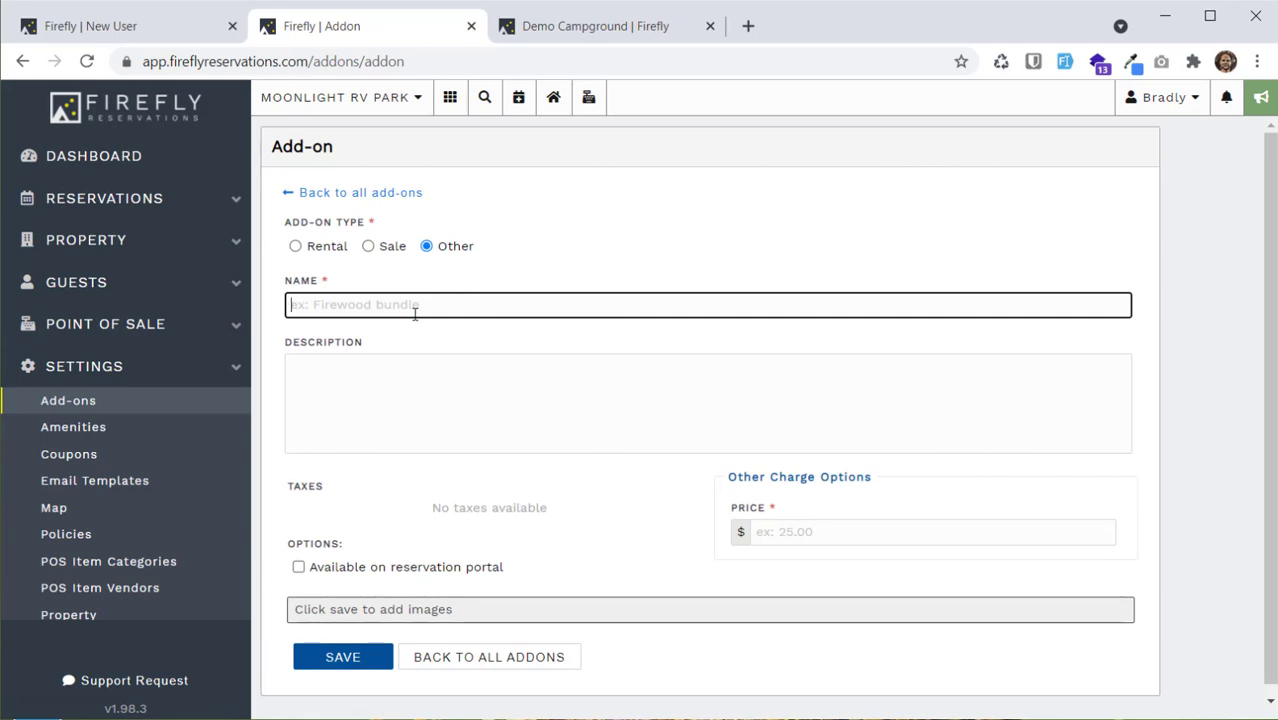
text(Electricity Deposit)
click(410, 397)
scroll(478, 376, down, 1)
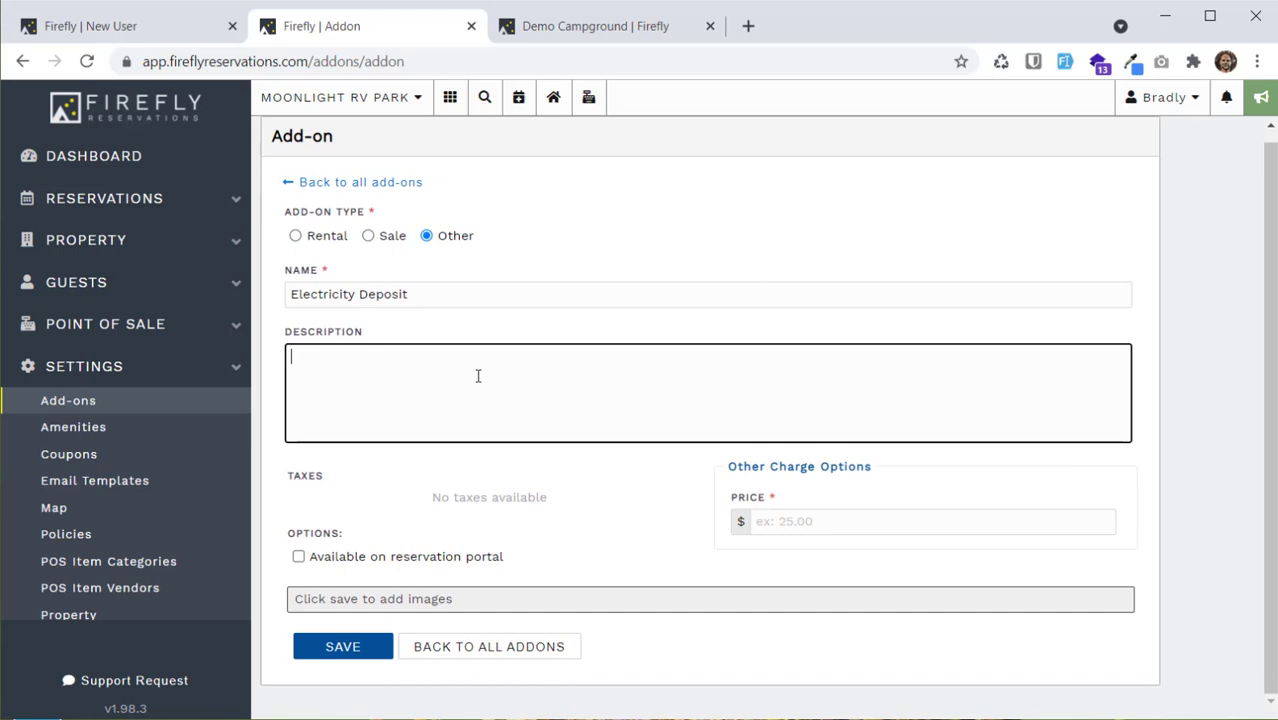
click(448, 291)
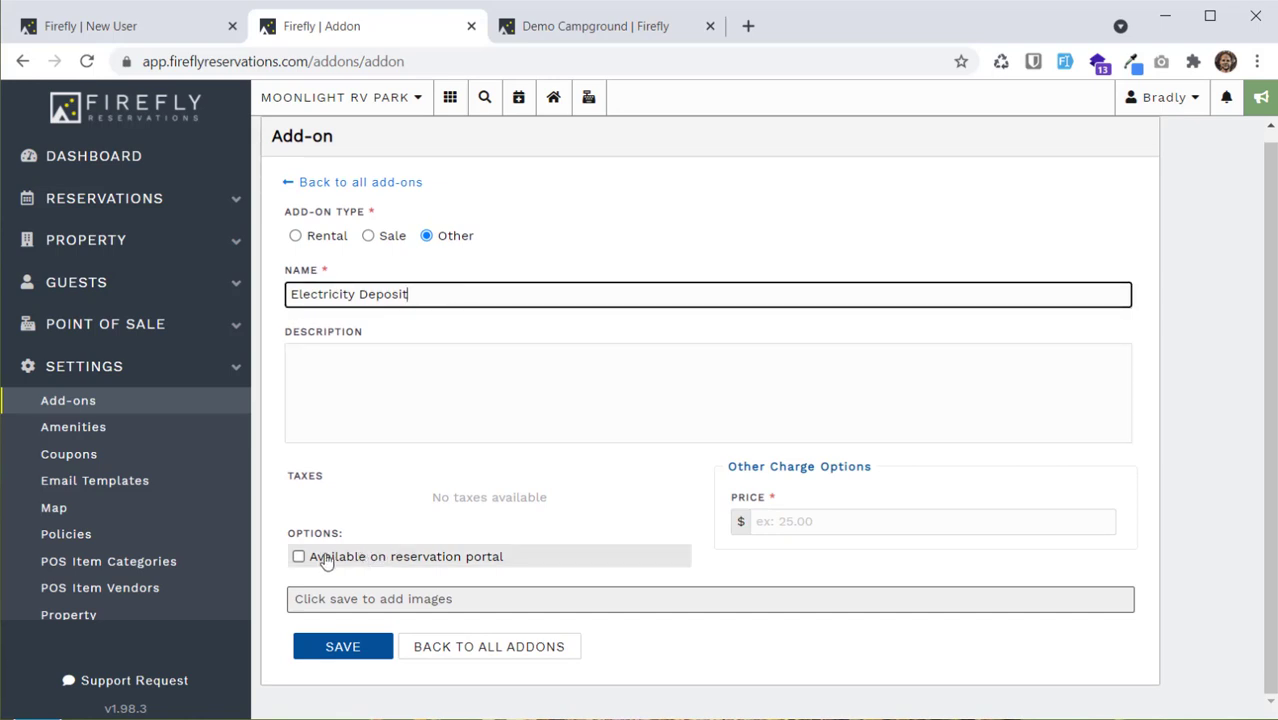
Price the Electricity Deposit add-on at 100, save it and return to the add-on list.
click(800, 523)
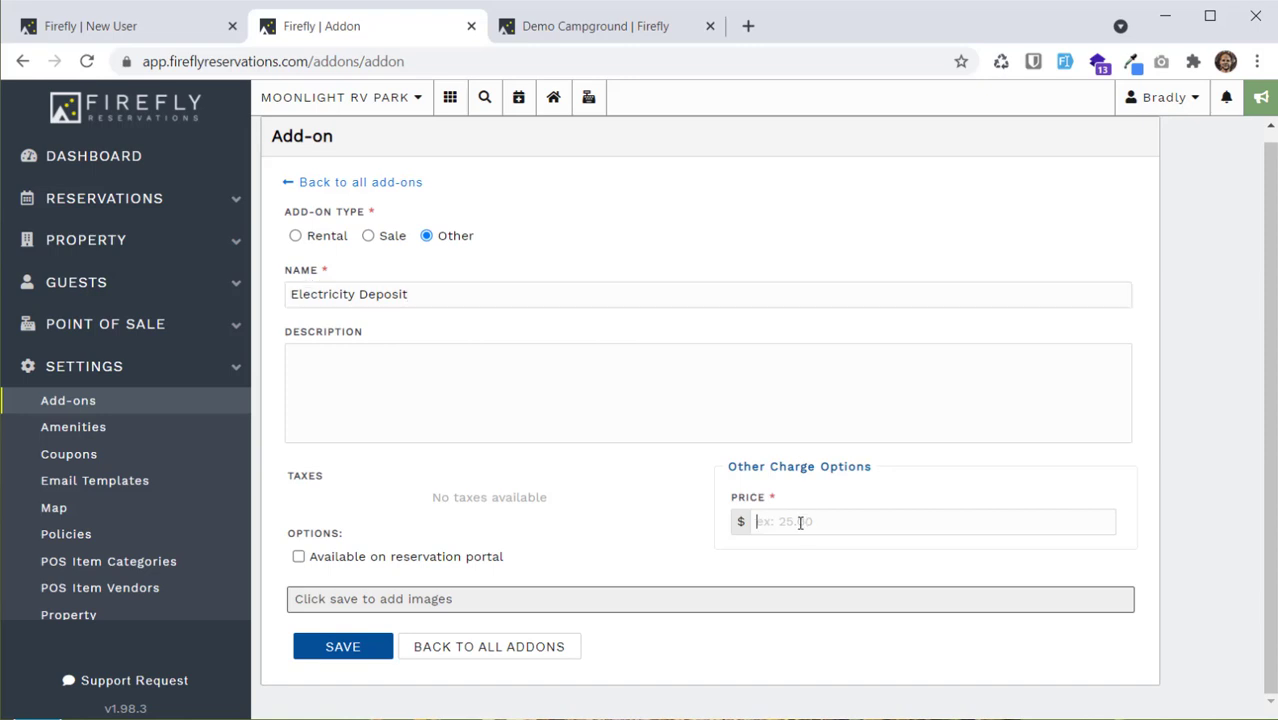
text(100)
click(345, 646)
click(447, 686)
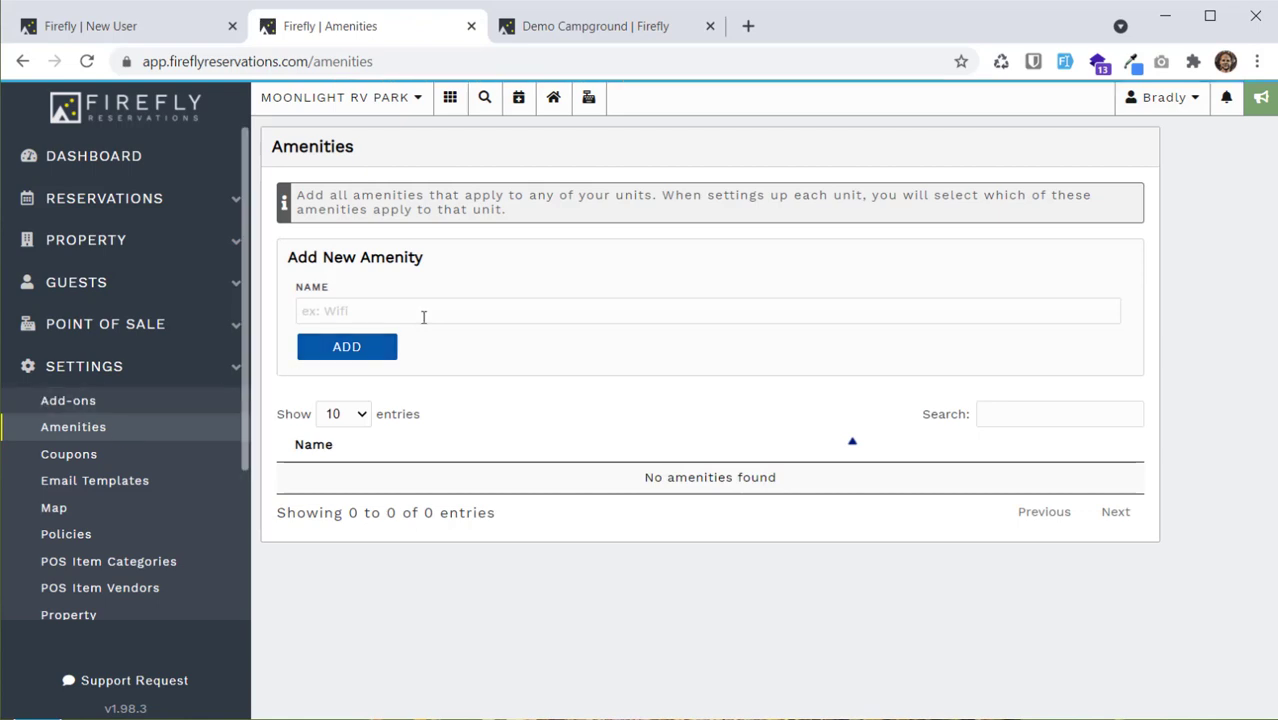
Add a new amenity named "50 amp" to the property's amenities.
click(455, 307)
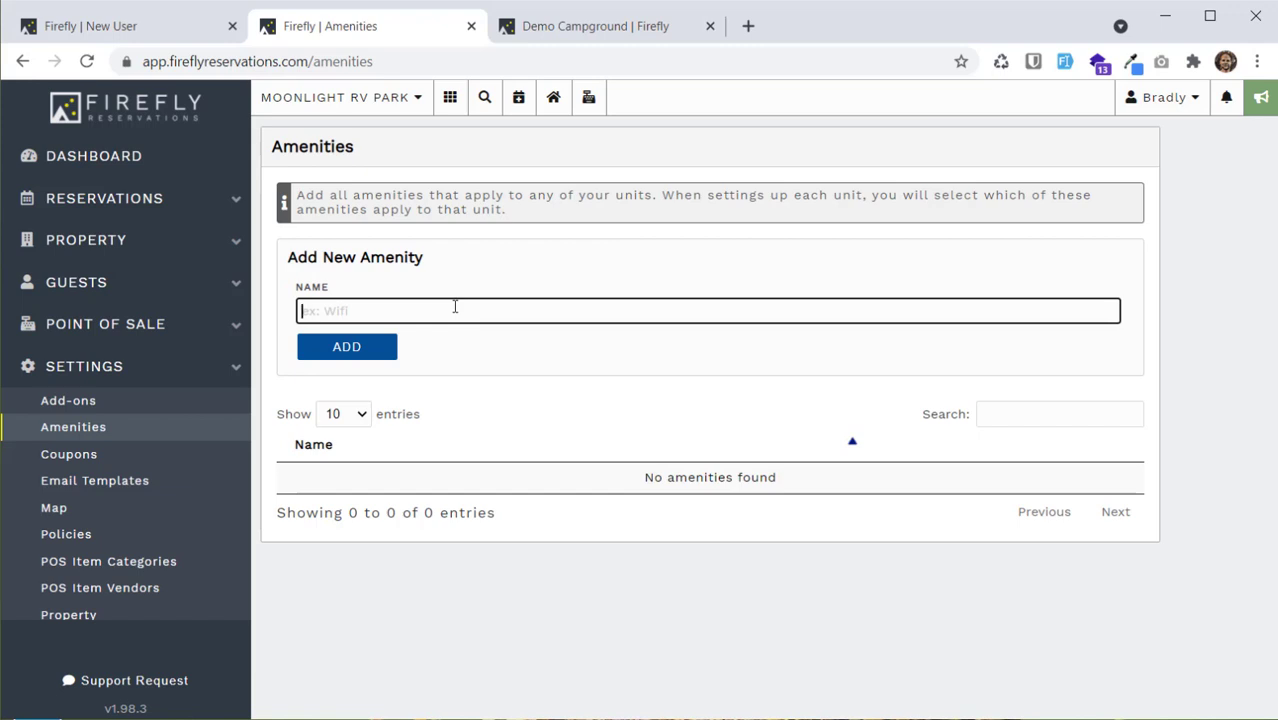
text(%)
key(BackSpace)
text(50 amp)
click(388, 348)
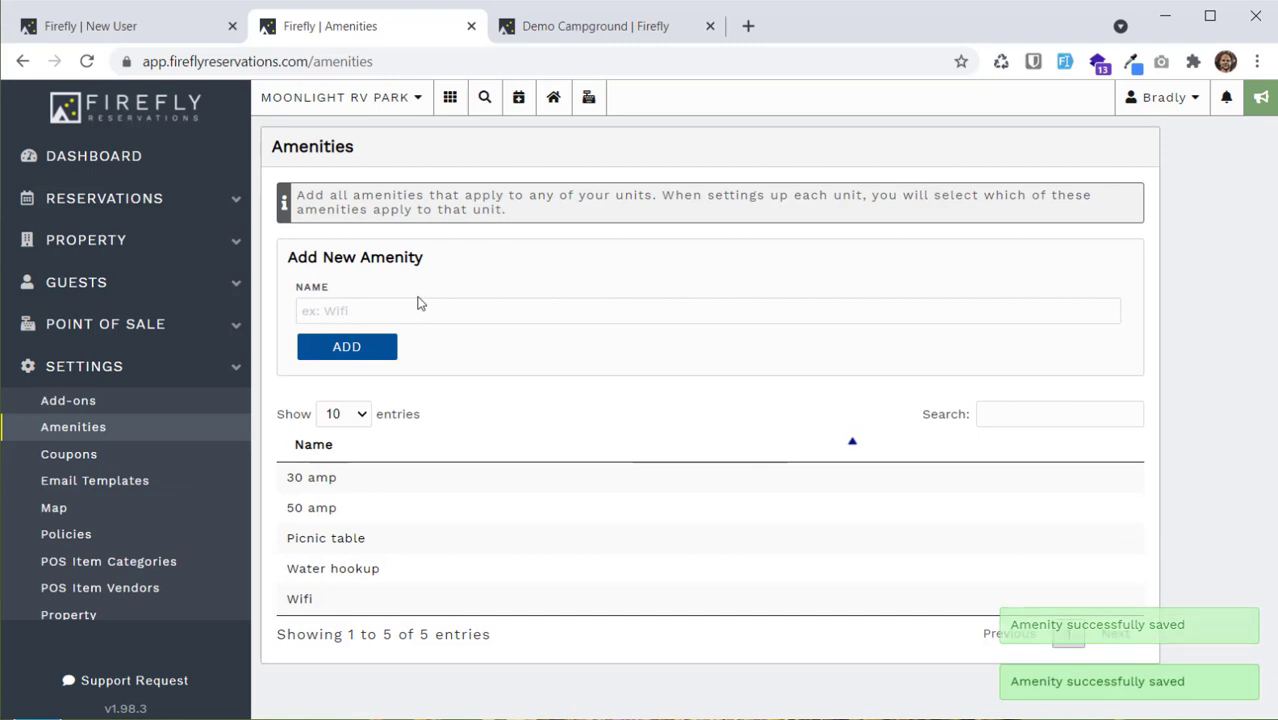
Open the email templates and look through the charge, payment, POS, reservation and waitlist notifications.
click(74, 492)
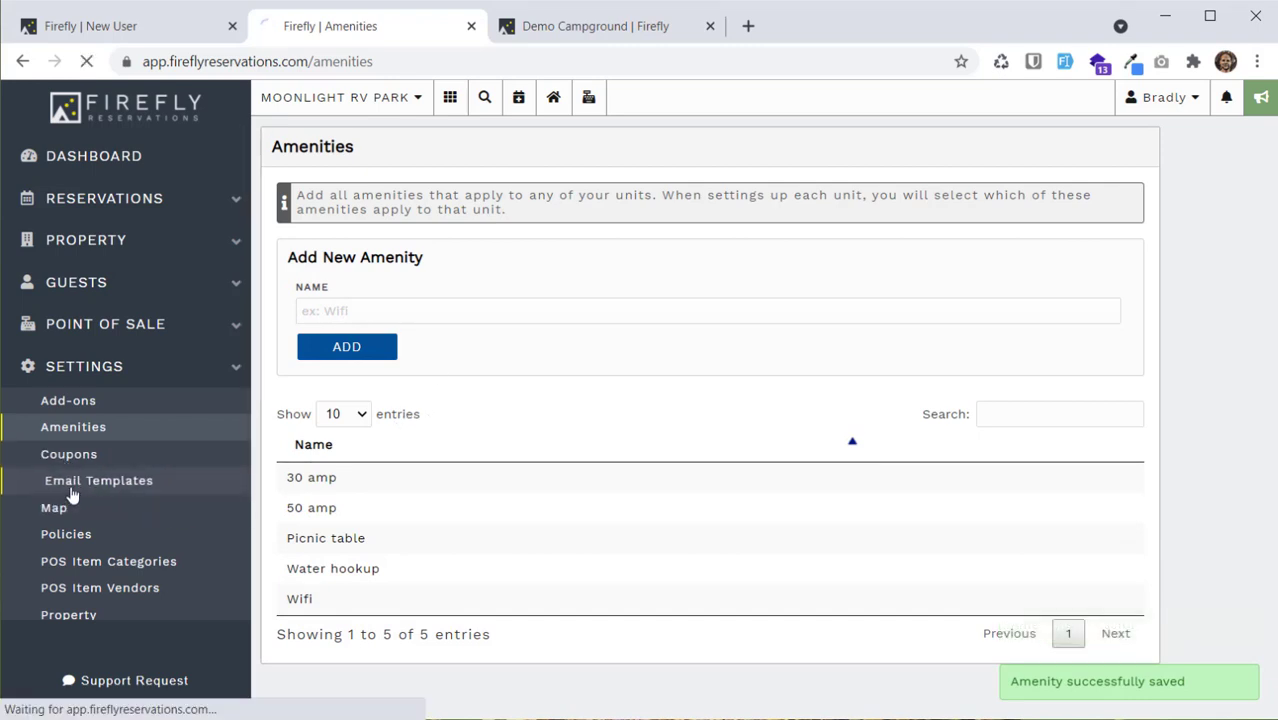
scroll(455, 350, down, 2)
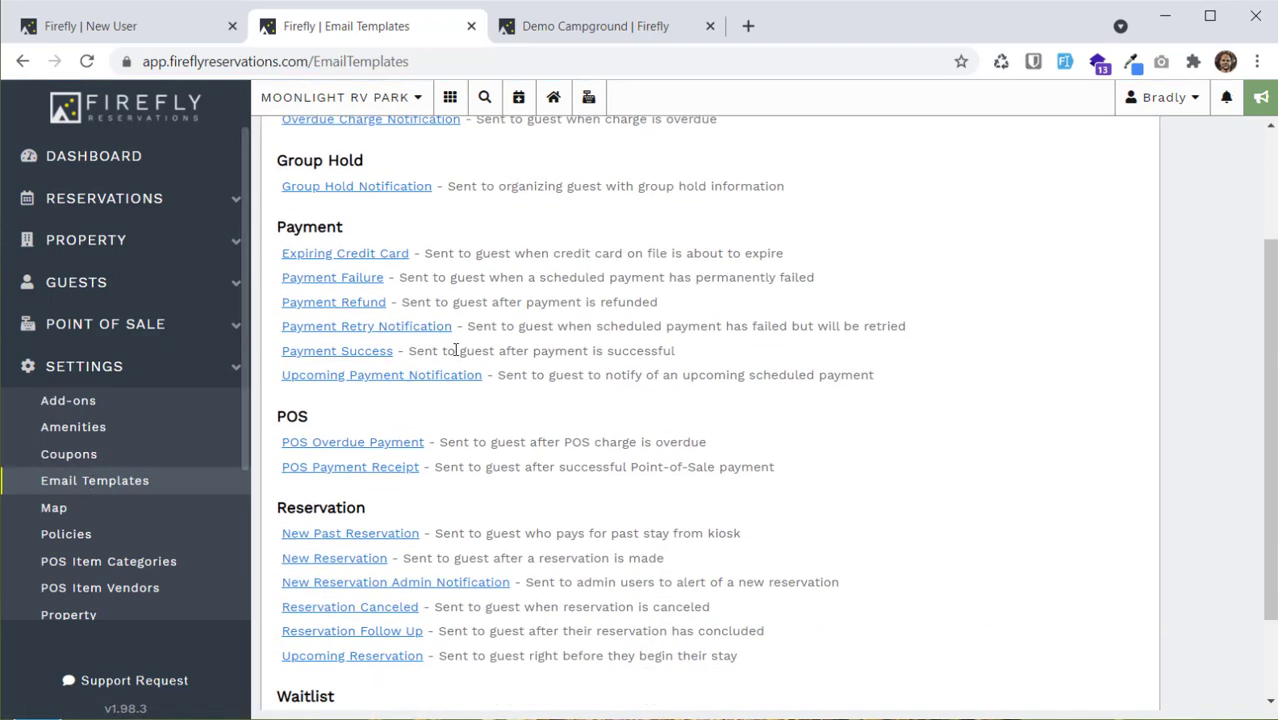
scroll(455, 350, down, 2)
scroll(455, 351, up, 2)
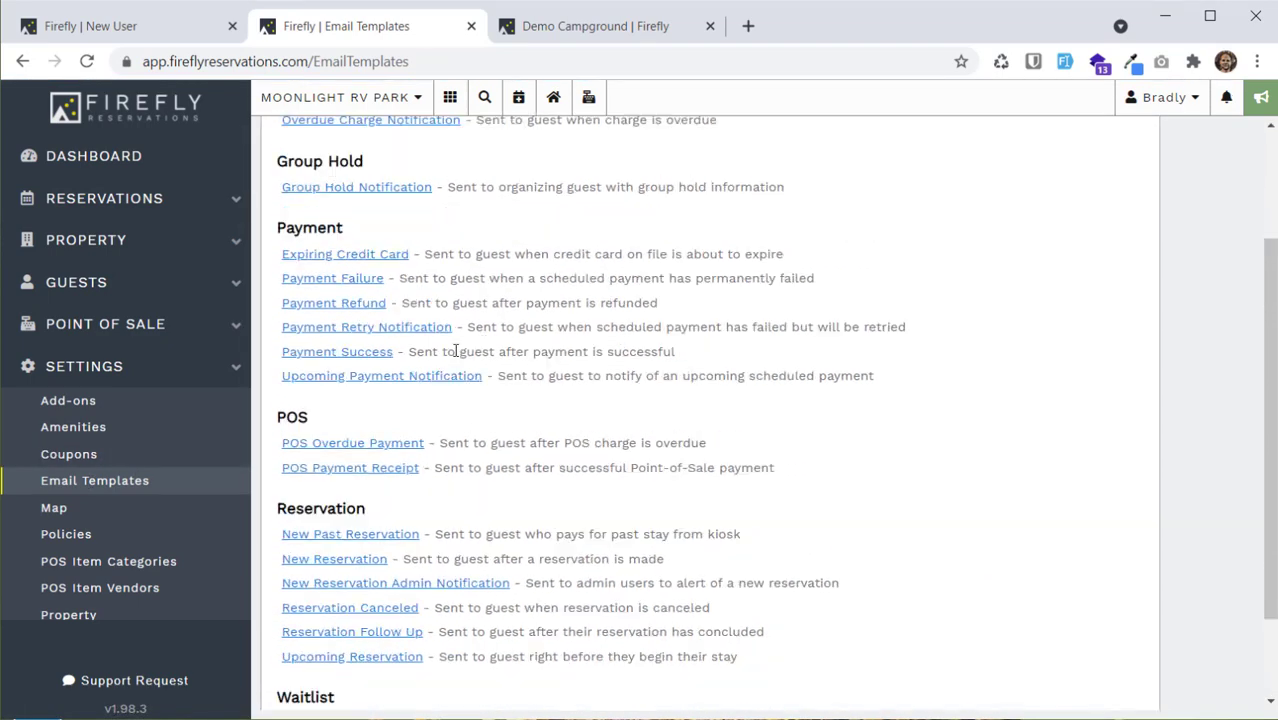
scroll(455, 351, up, 2)
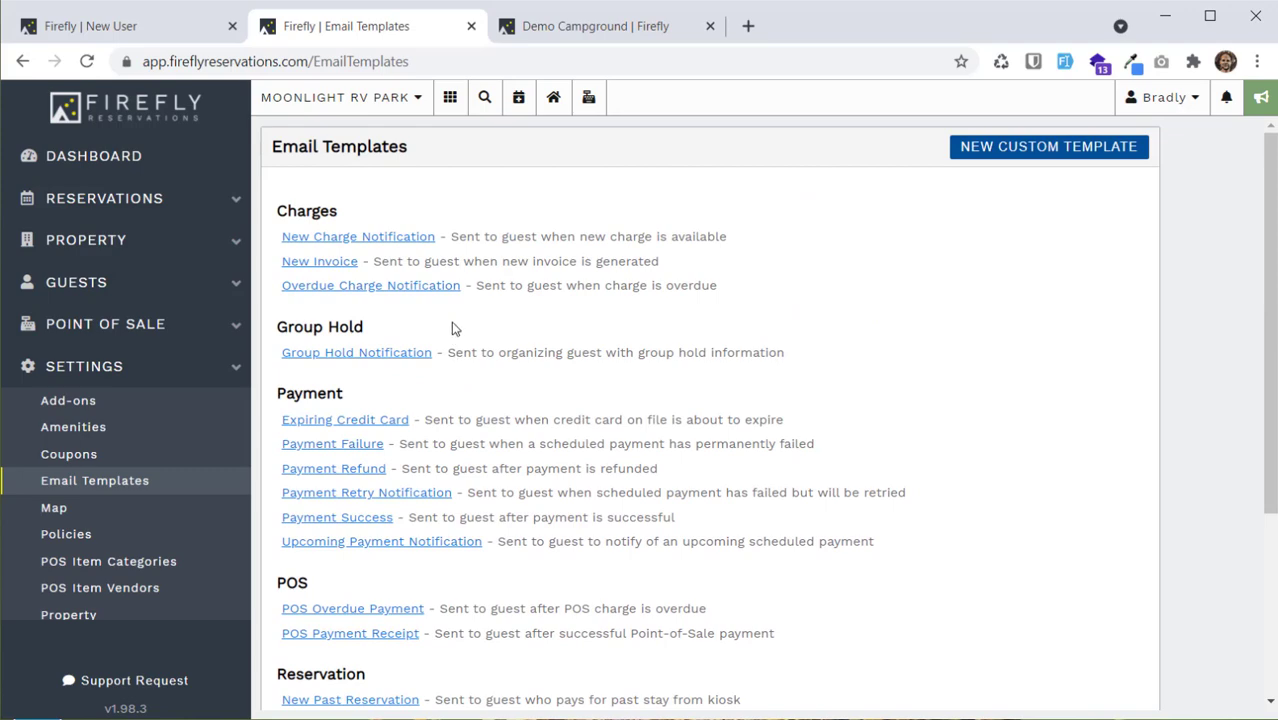
scroll(448, 388, down, 3)
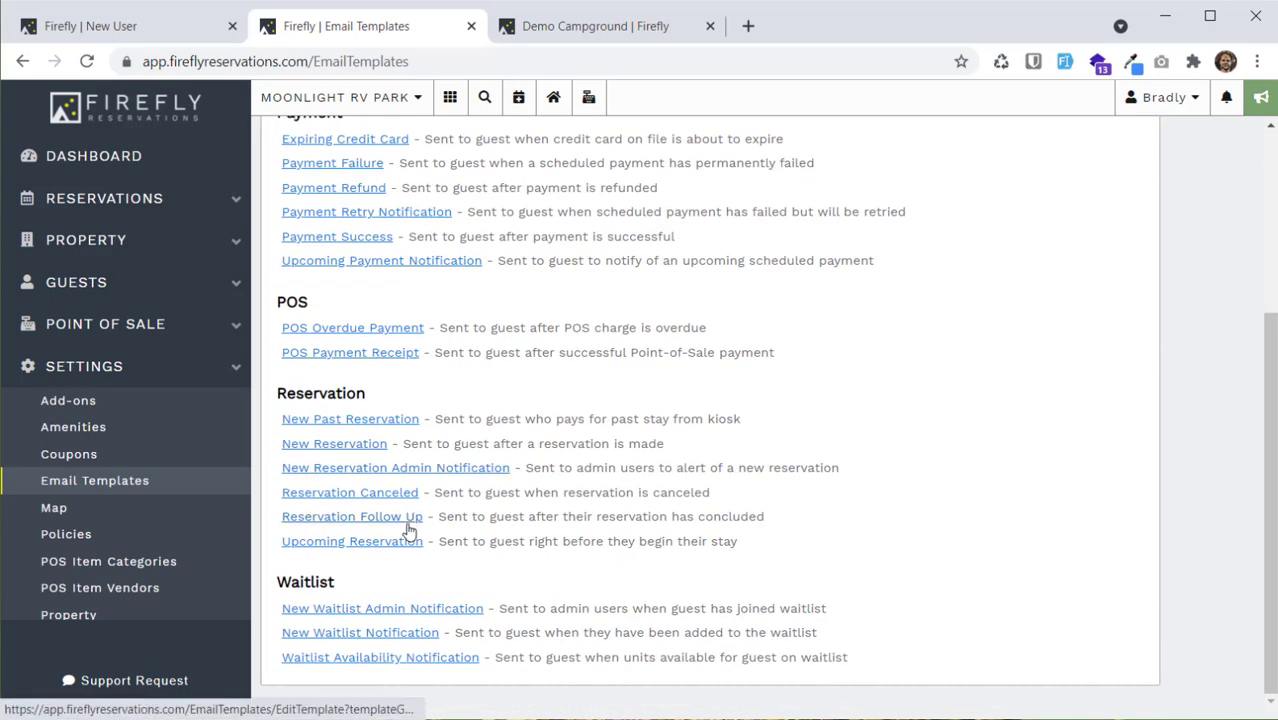
Open the New Reservation email template and examine its placeholders, subject and full message body.
click(339, 446)
scroll(585, 290, down, 2)
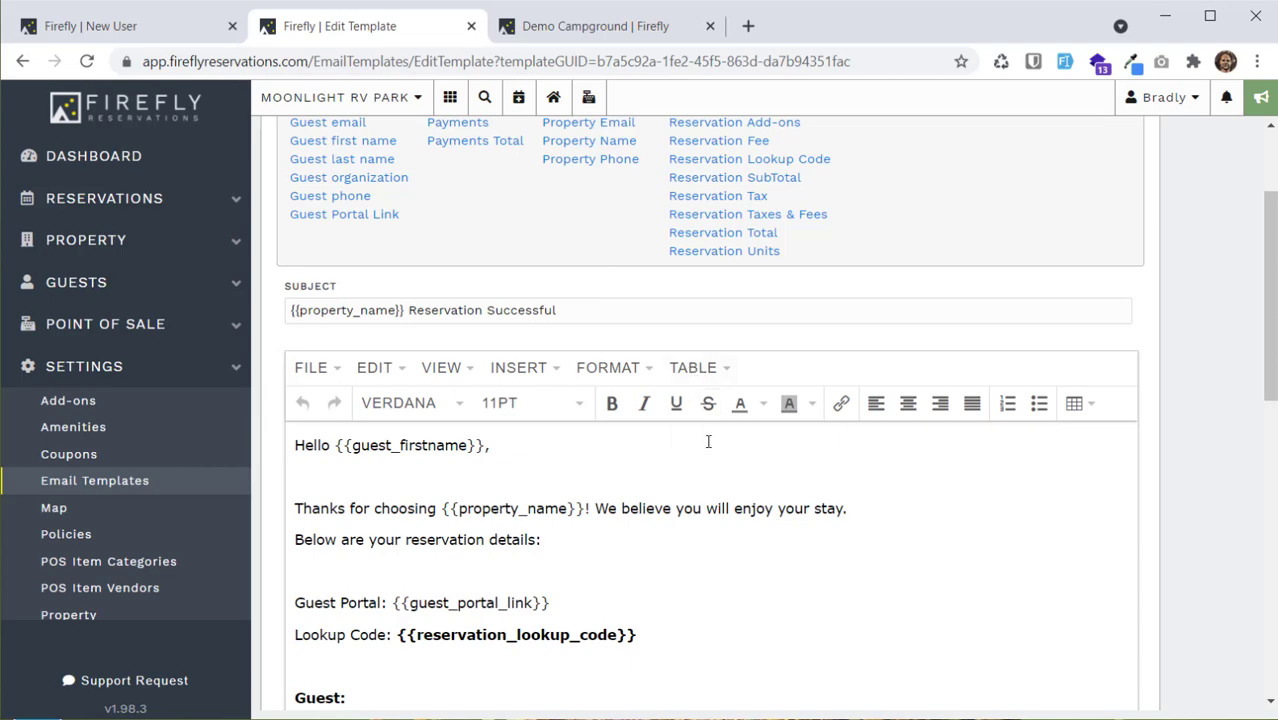
scroll(471, 417, down, 2)
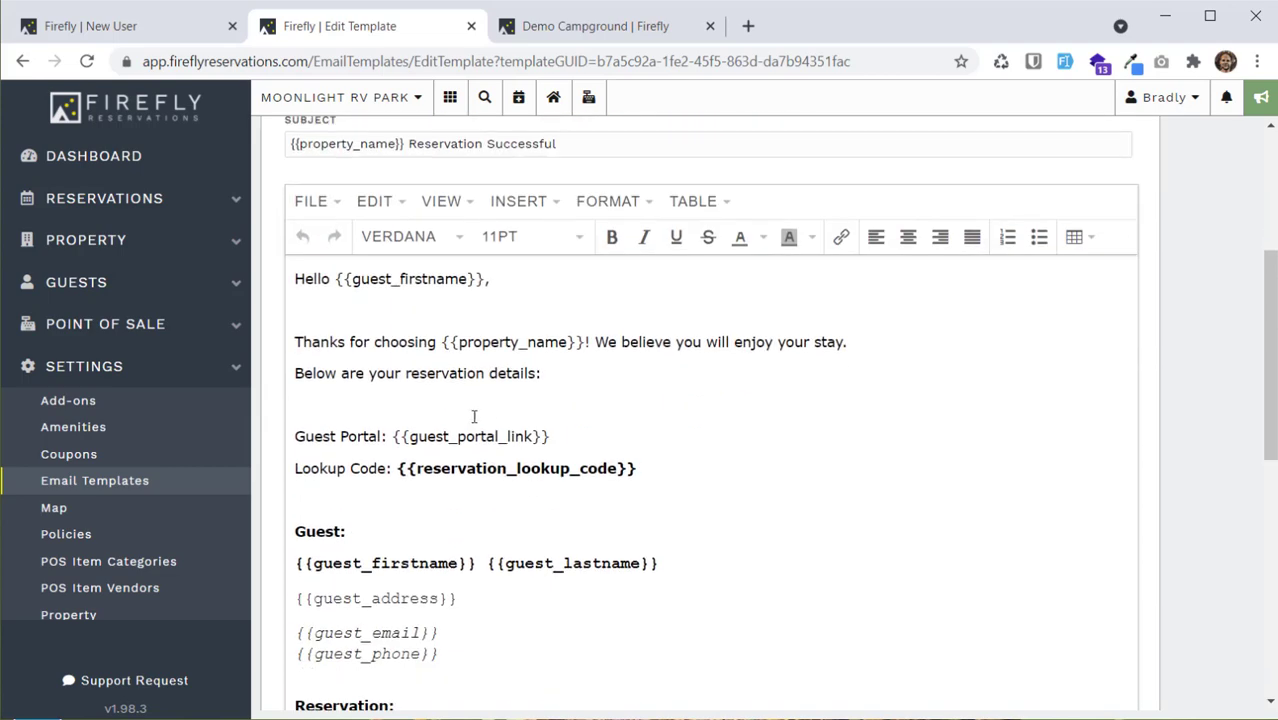
click(509, 402)
scroll(548, 368, up, 2)
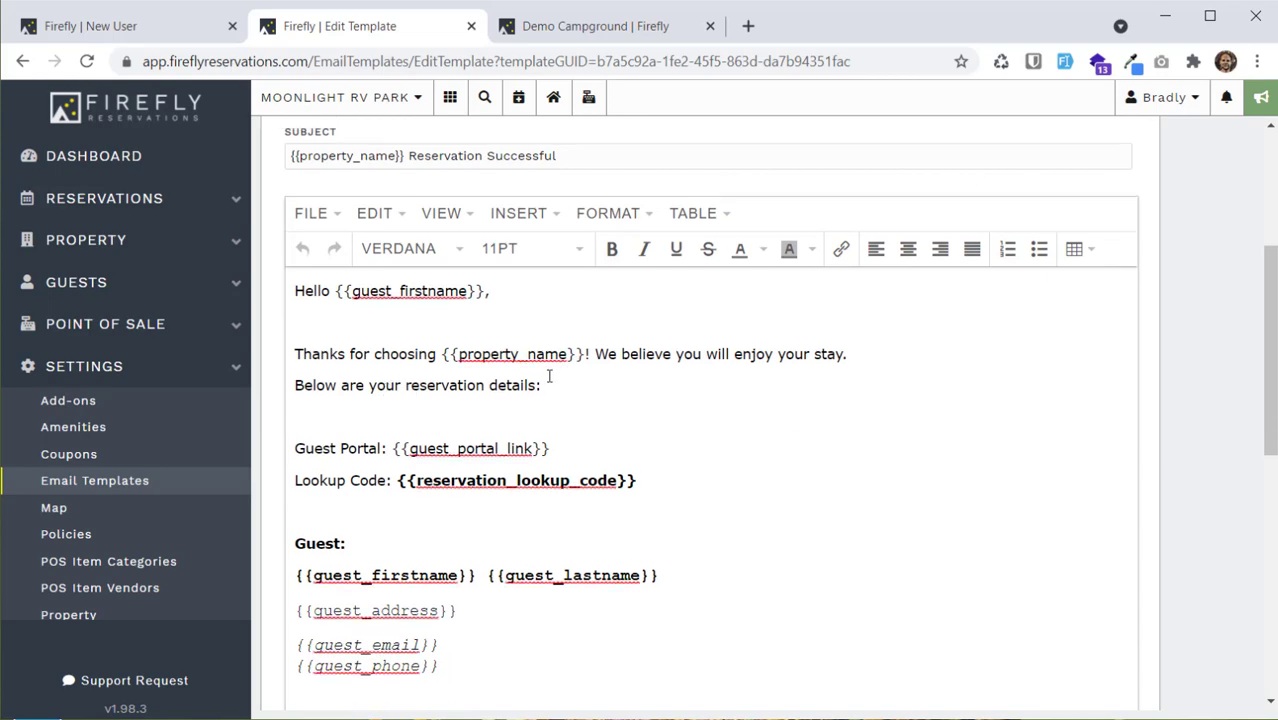
scroll(540, 372, down, 2)
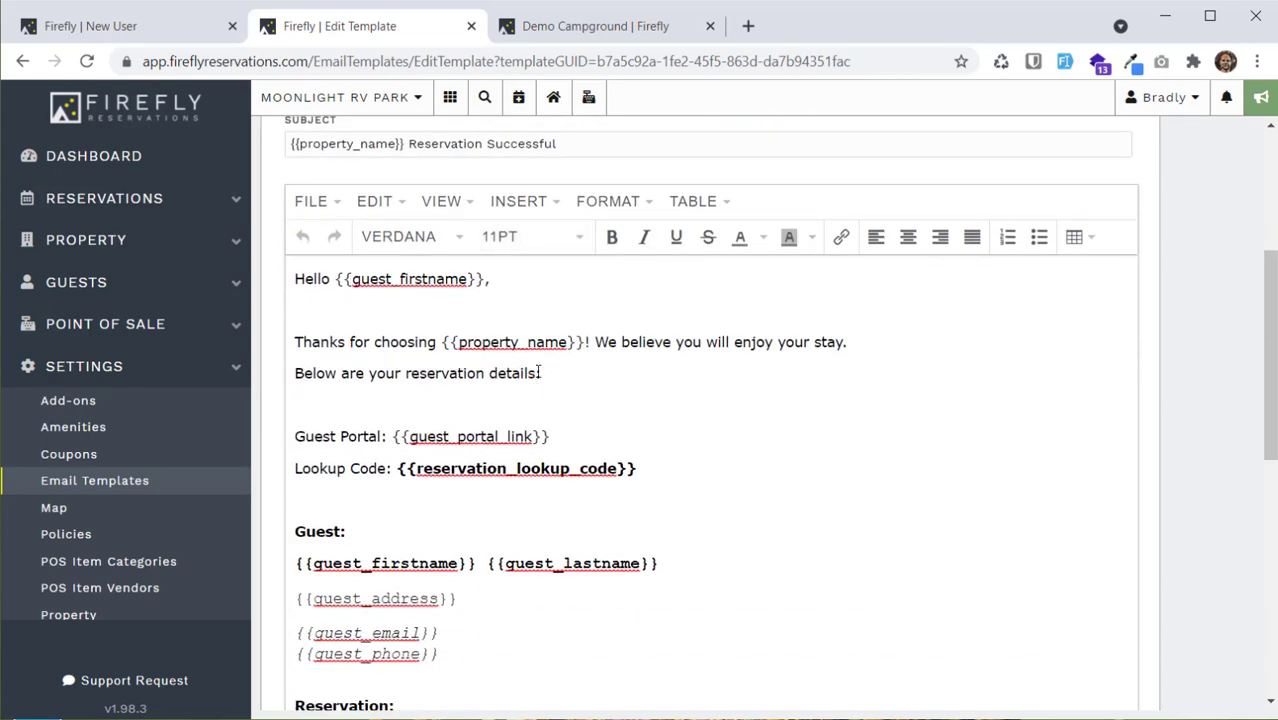
scroll(520, 360, down, 8)
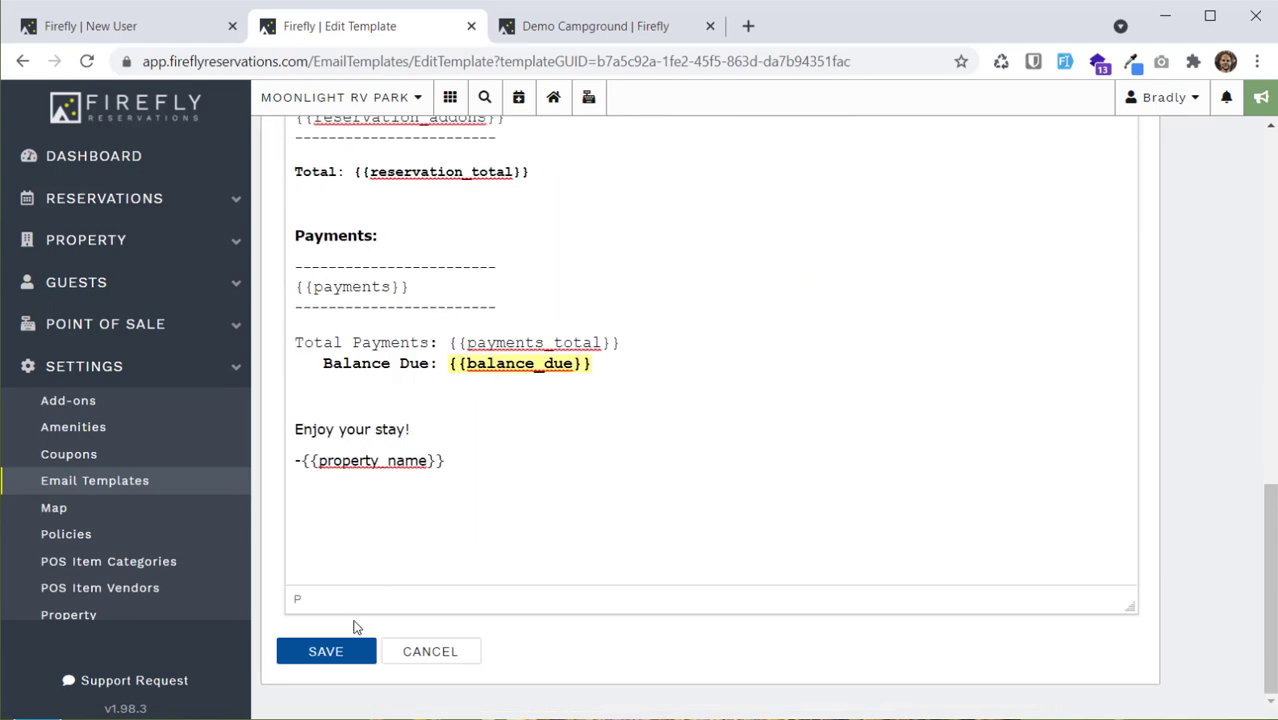
scroll(742, 303, up, 8)
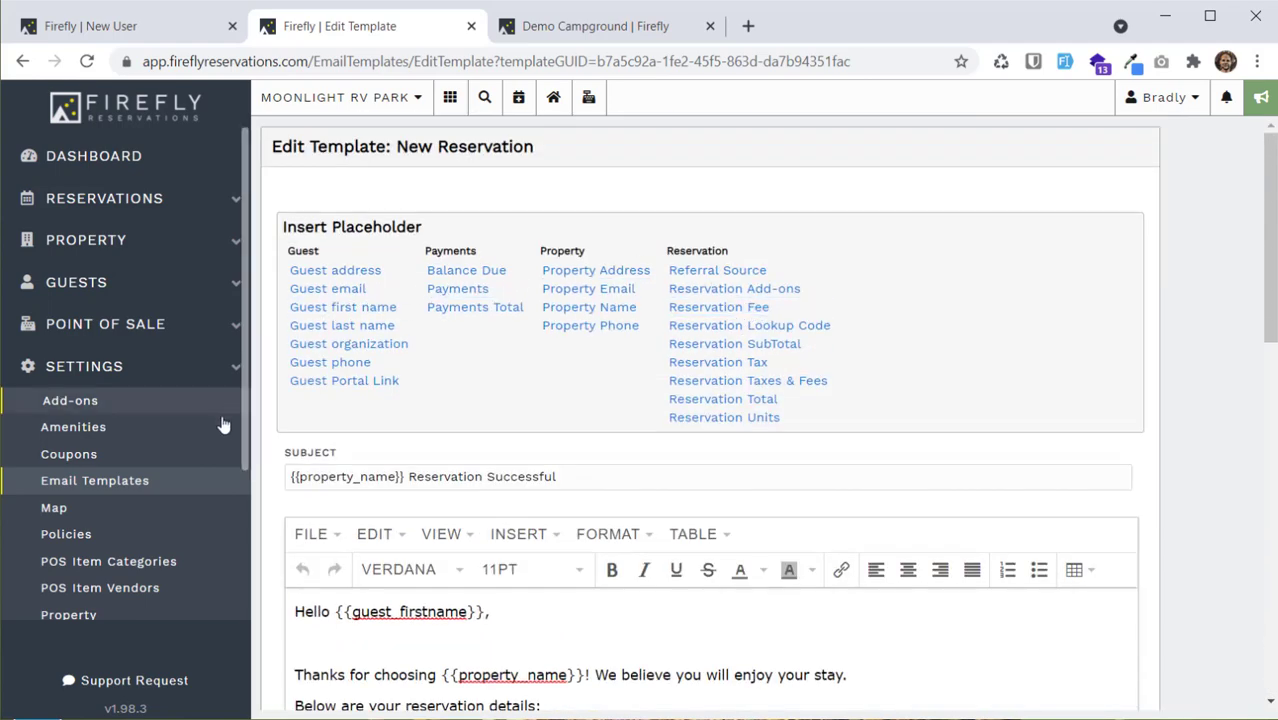
Replace the placeholder text in the property's policies with the copied park policies, including refunds/cancellations and general rules, and save.
scroll(130, 430, down, 2)
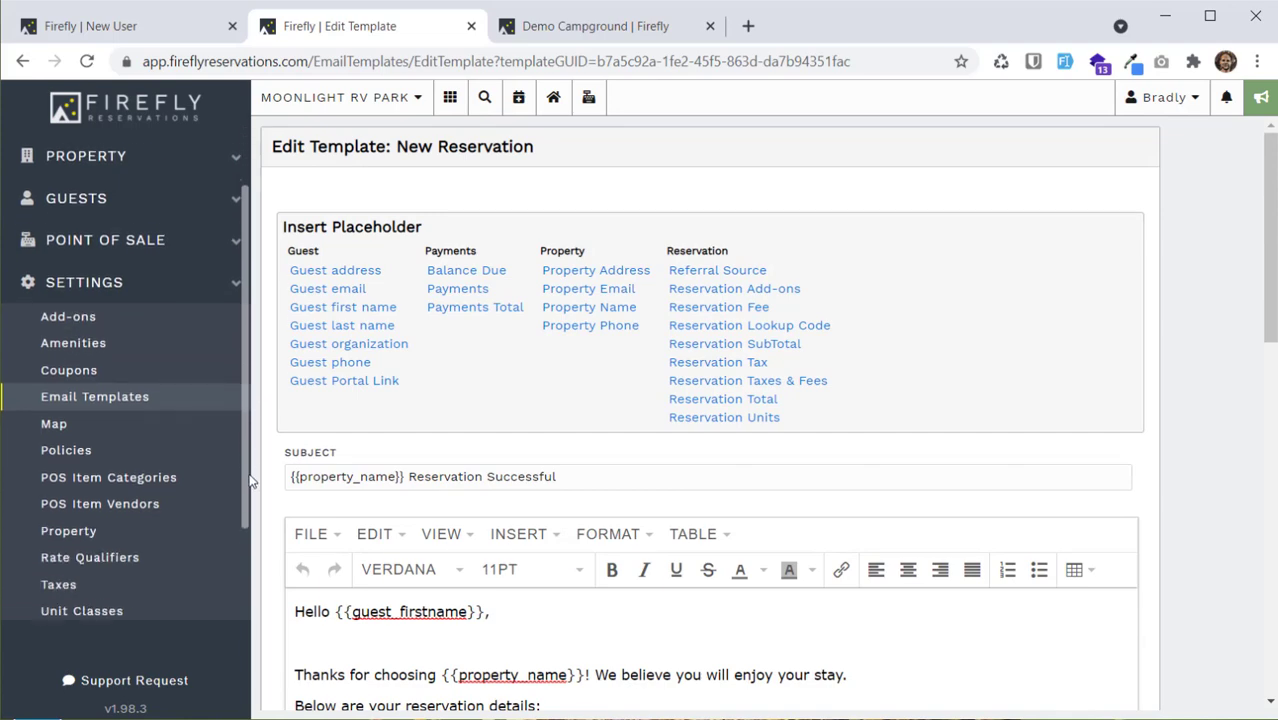
click(69, 438)
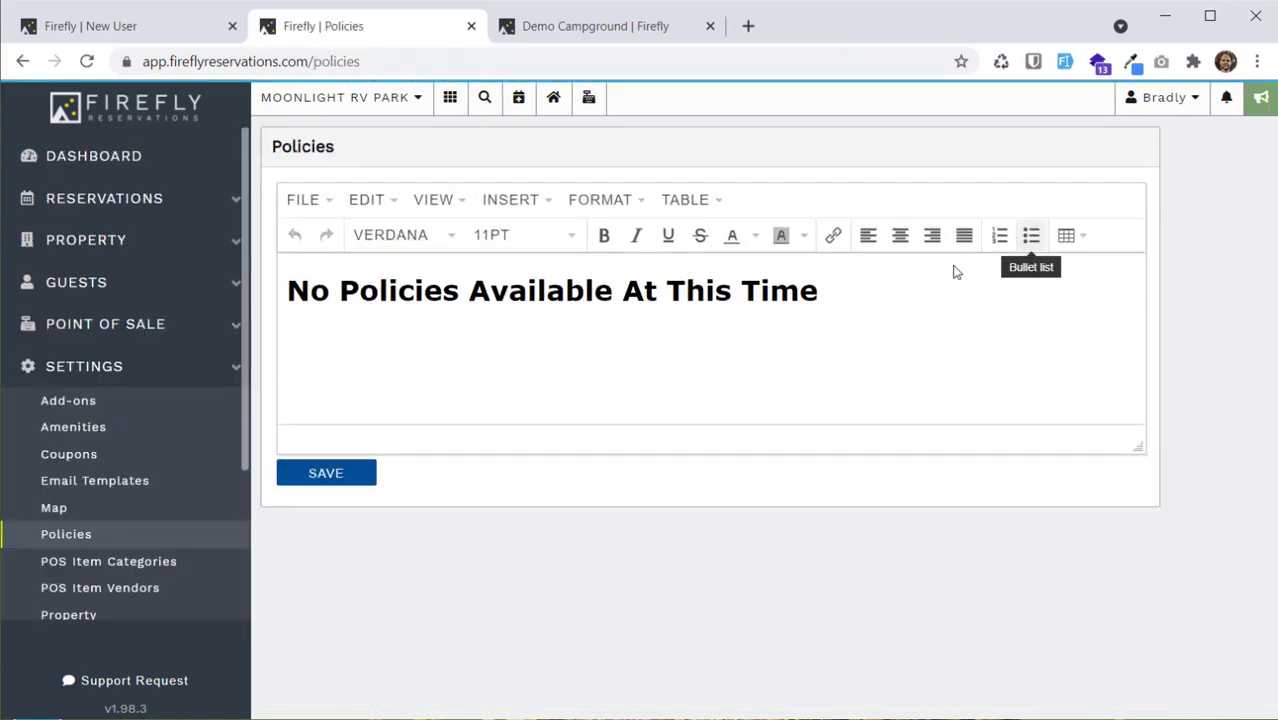
drag(876, 294, 231, 292)
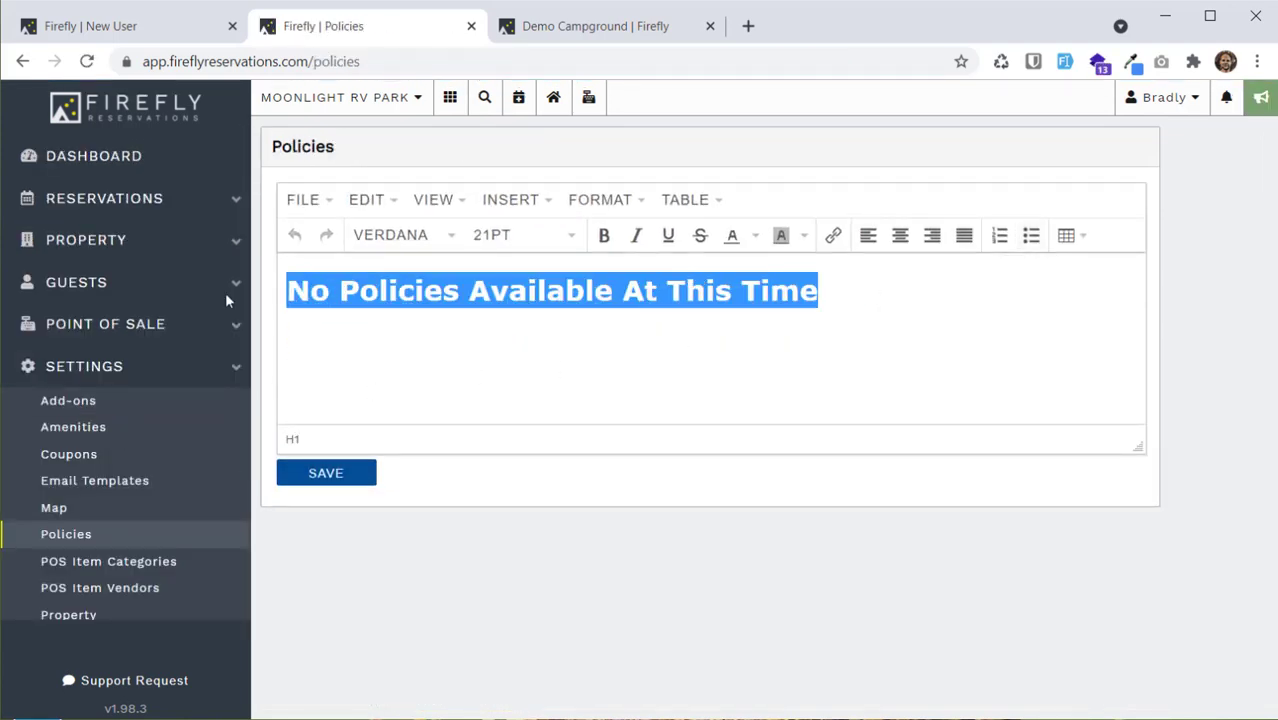
click(926, 306)
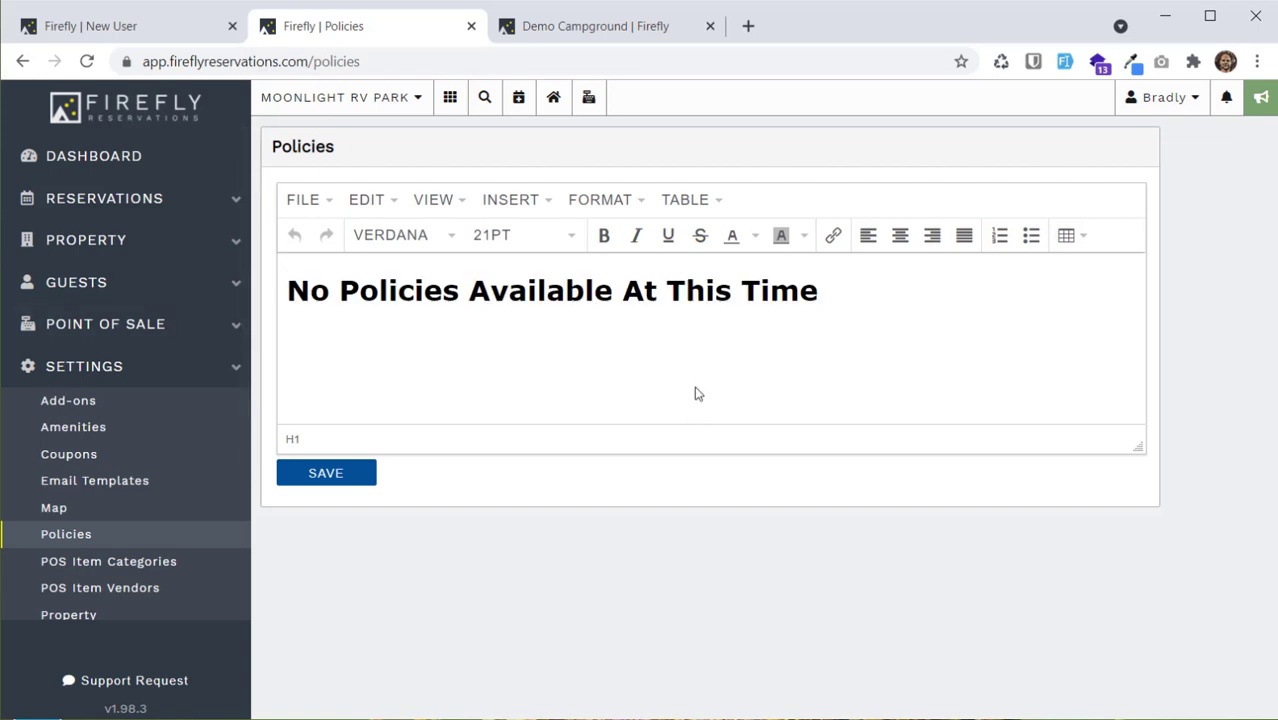
key(ctrl+v)
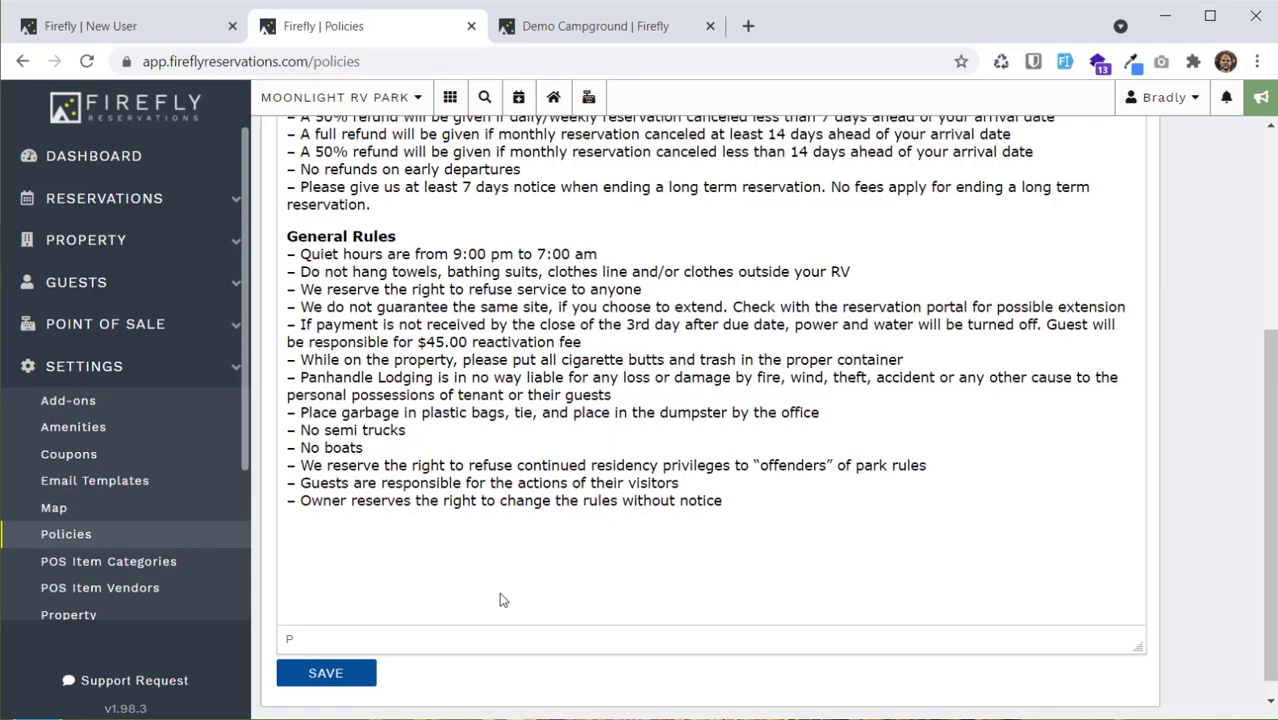
click(326, 673)
scroll(400, 600, up, 2)
Open the tax settings and add a tax named "Sales Tax" with a rate of 8.25%.
scroll(35, 507, down, 2)
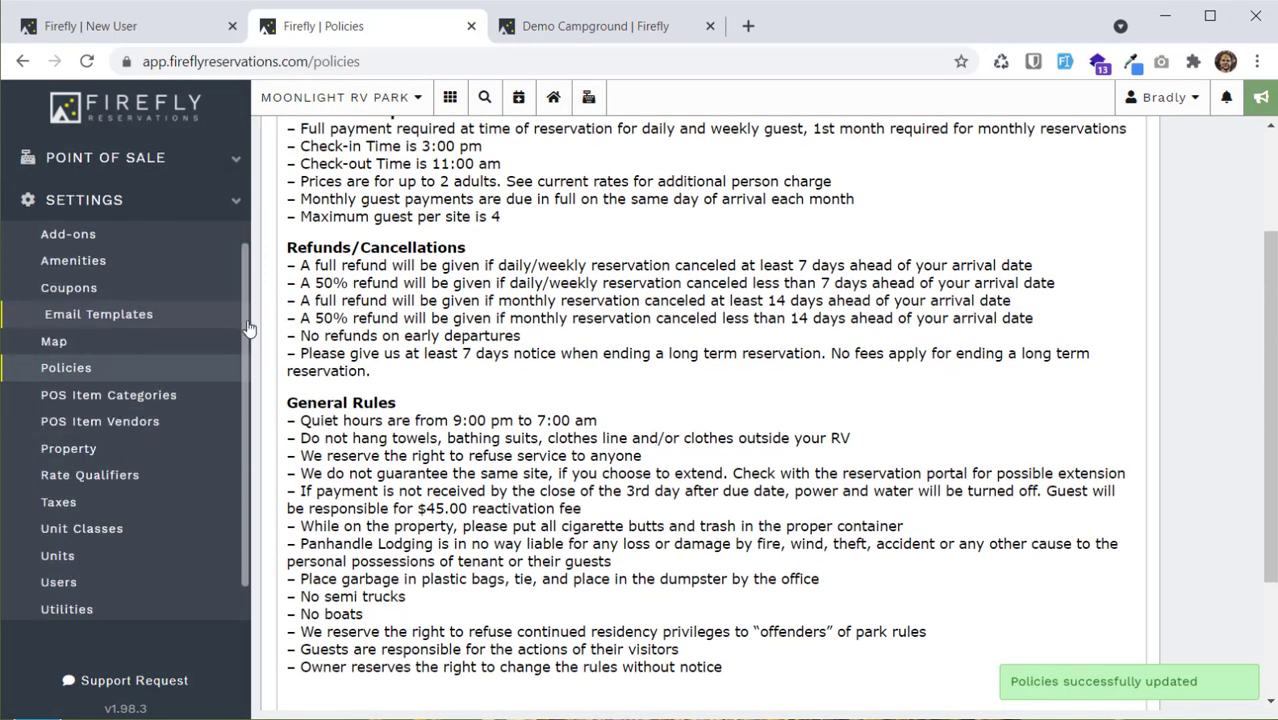
scroll(243, 325, down, 1)
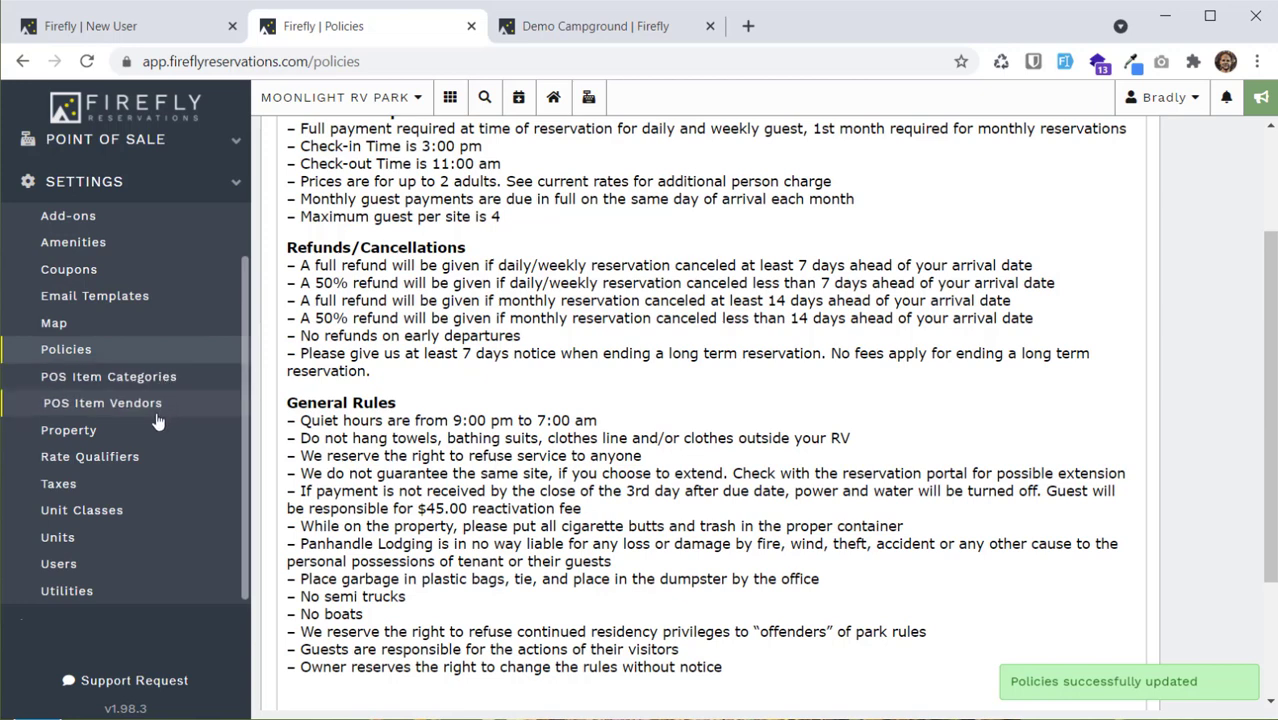
click(110, 487)
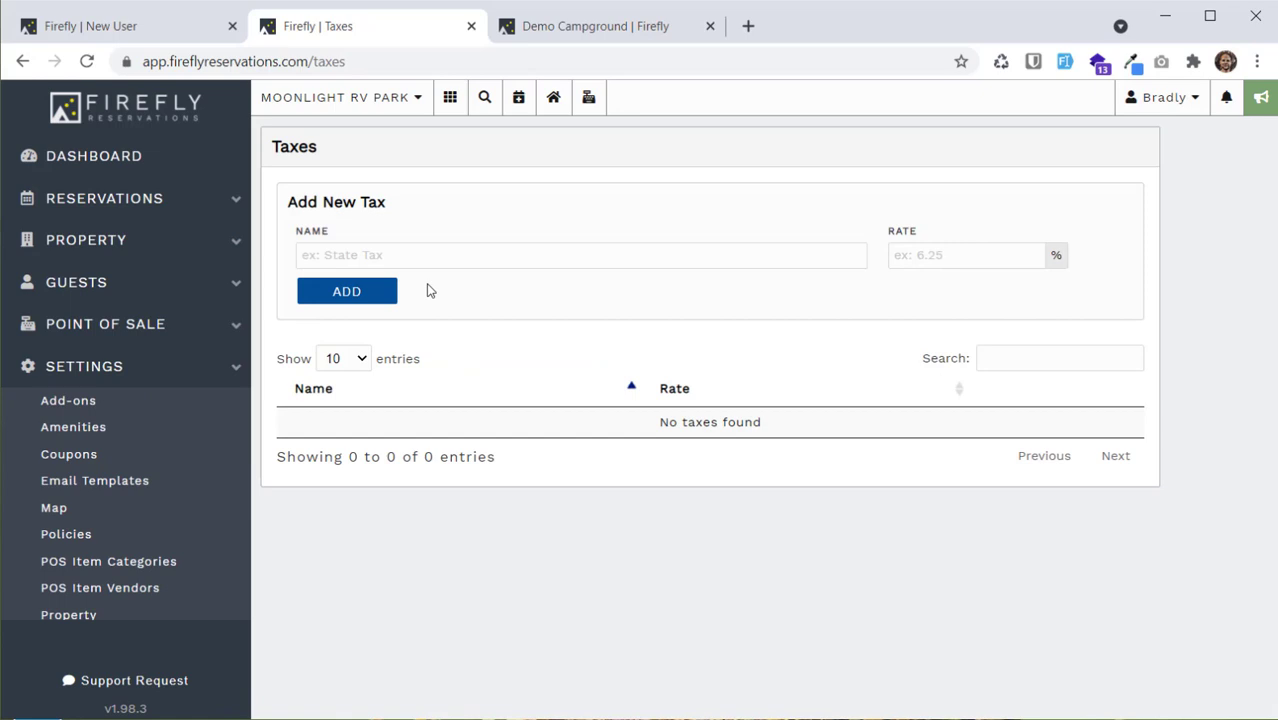
click(419, 258)
text(Sales Tax)
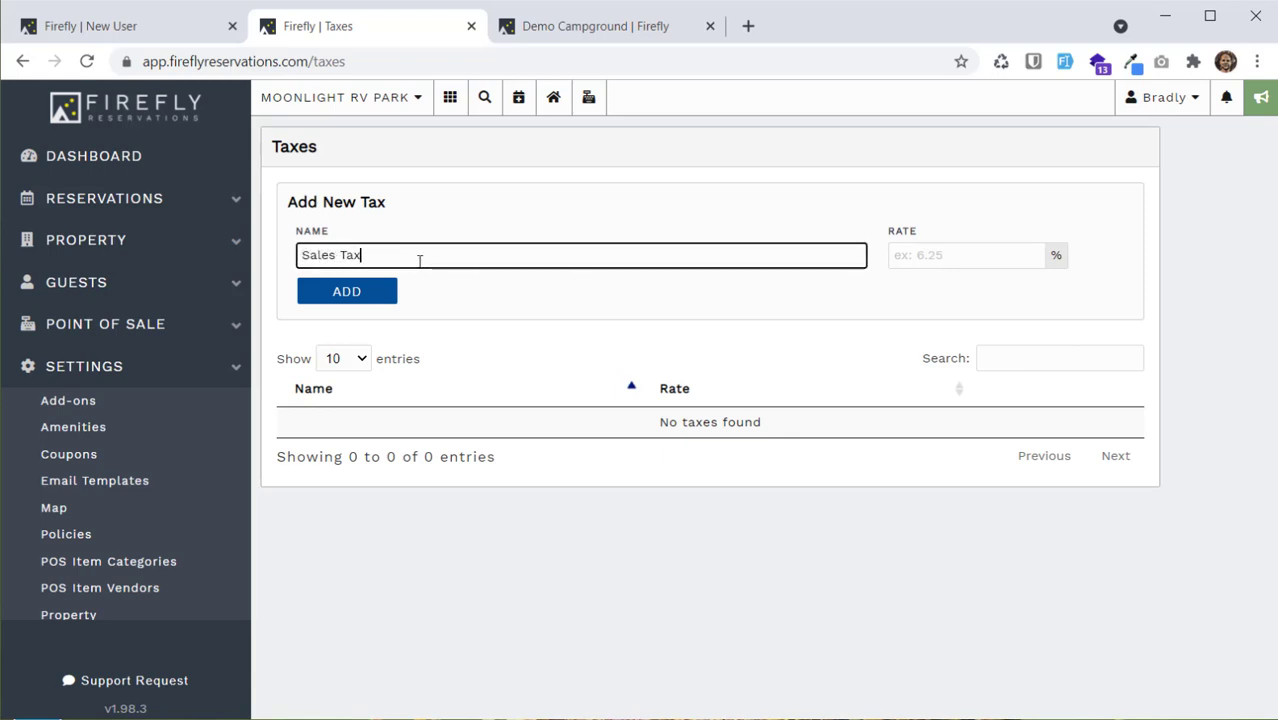
key(Tab)
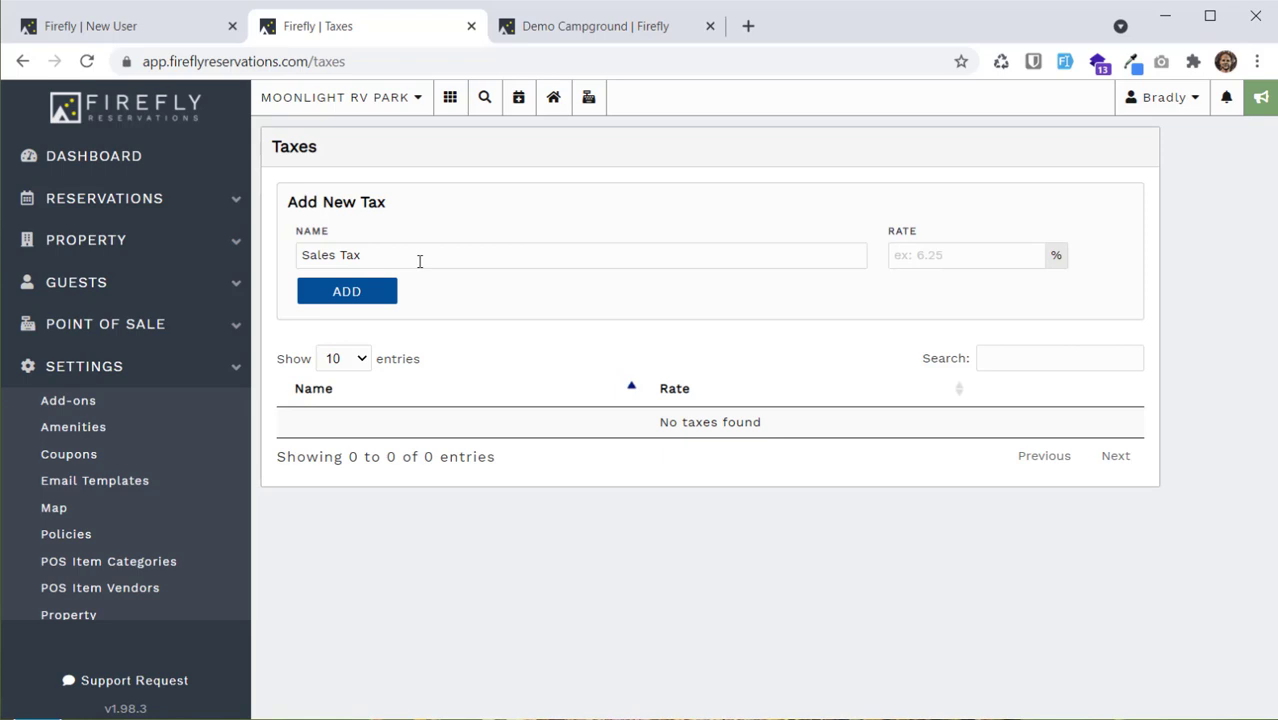
text(8.25)
click(377, 293)
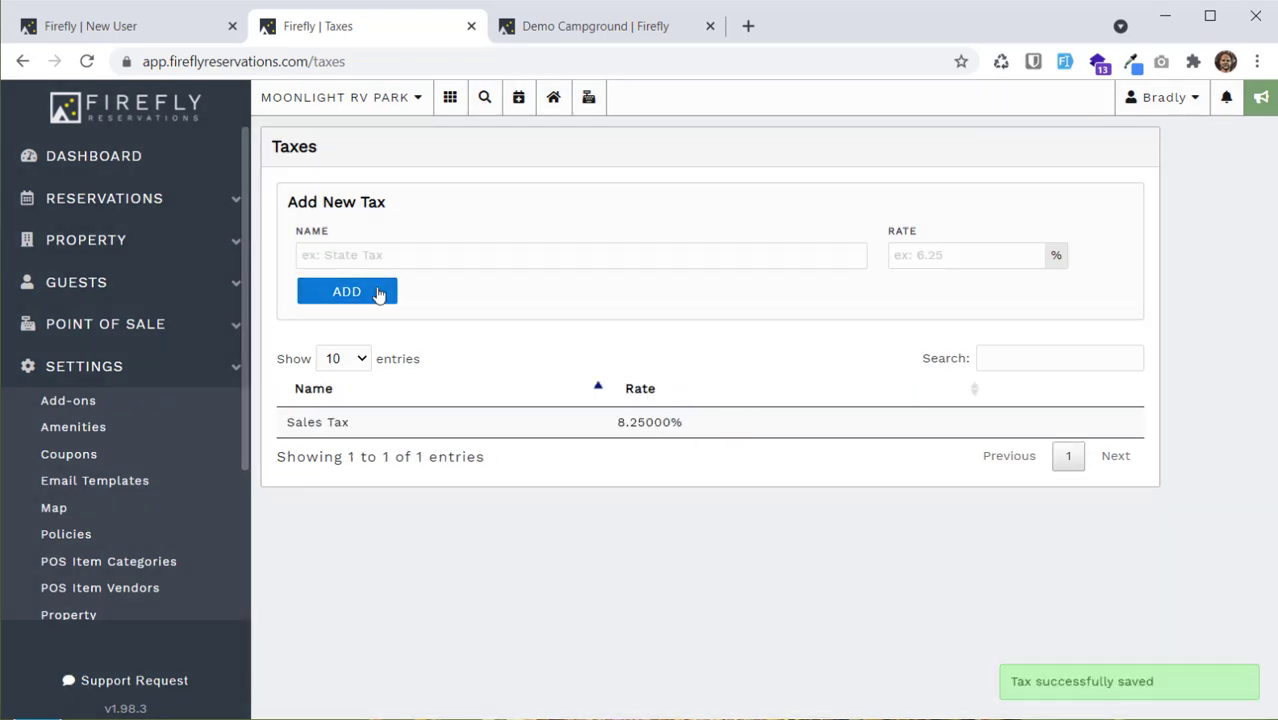
Add a second tax named "Hotel Tax" with a rate of 2.00%.
click(349, 262)
text(Hote)
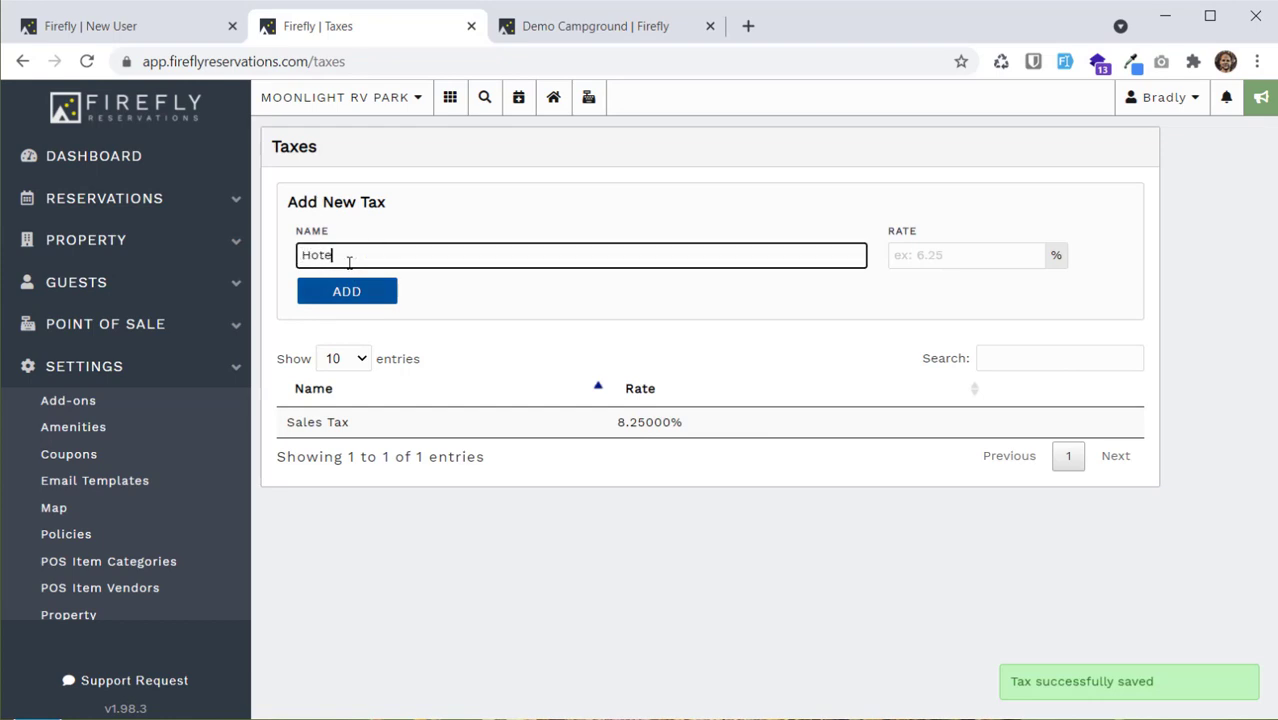
text(l Tax)
key(Tab)
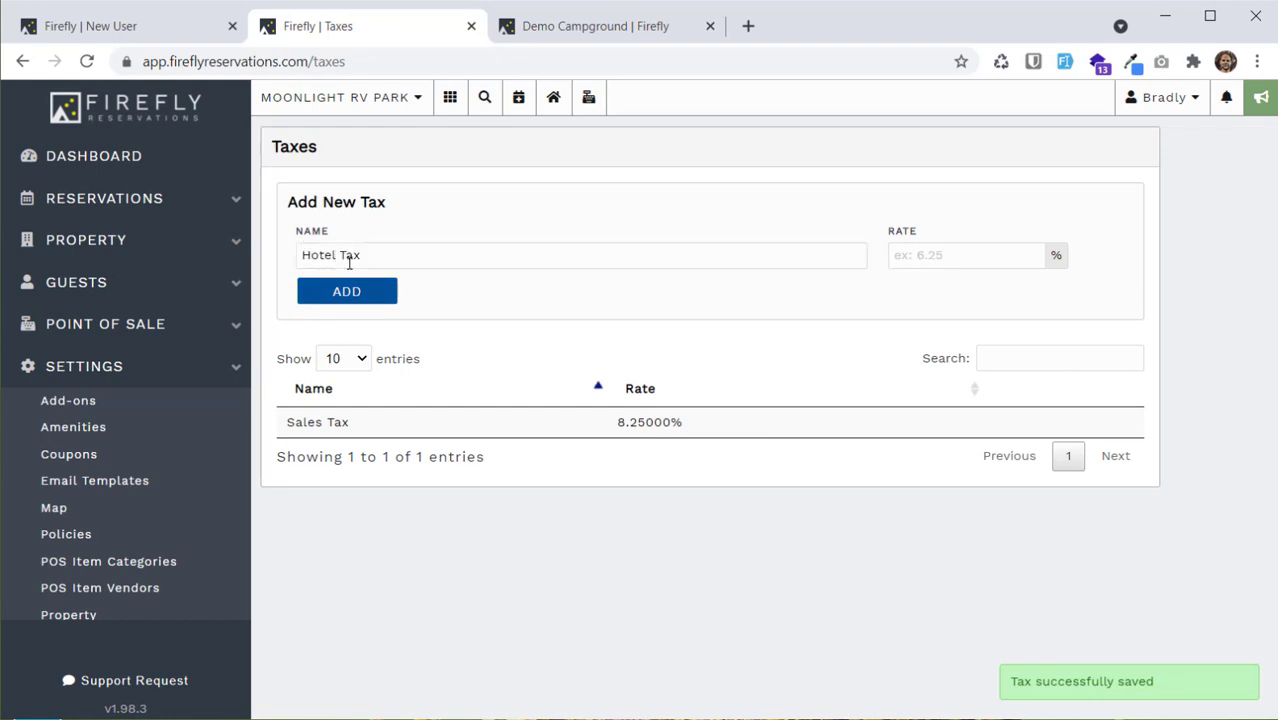
text(2.00)
click(314, 290)
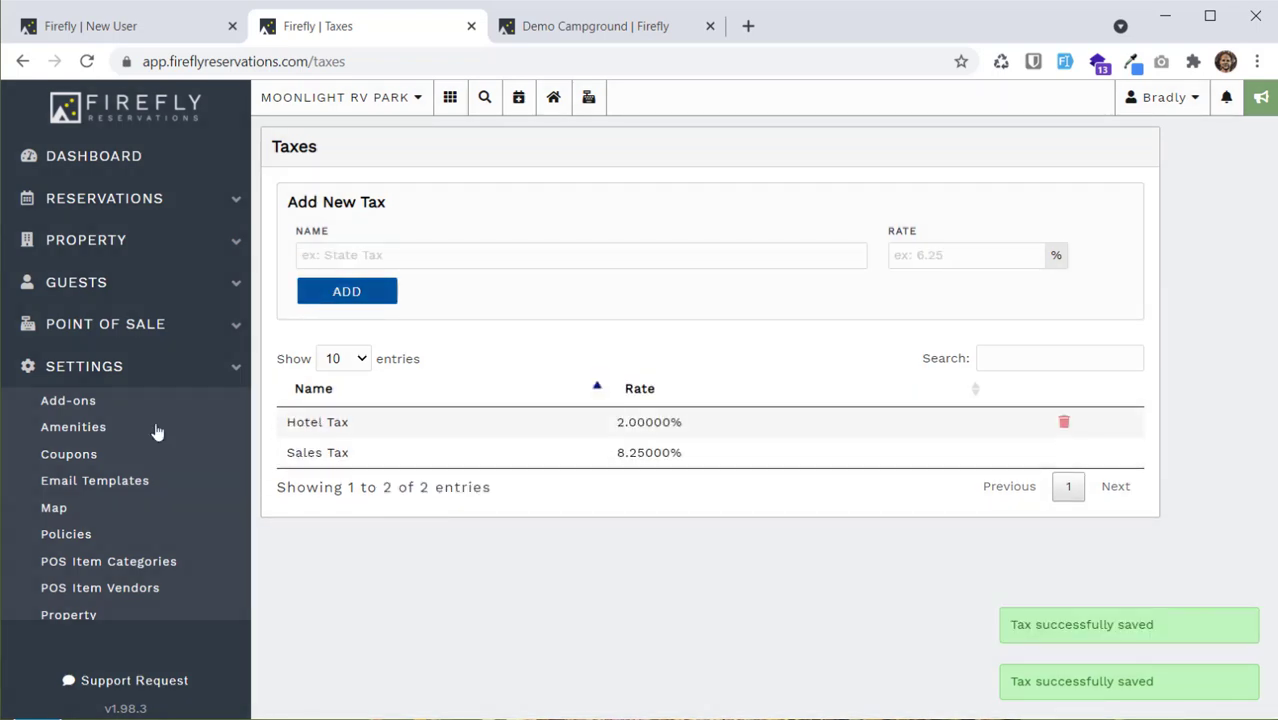
scroll(177, 417, down, 3)
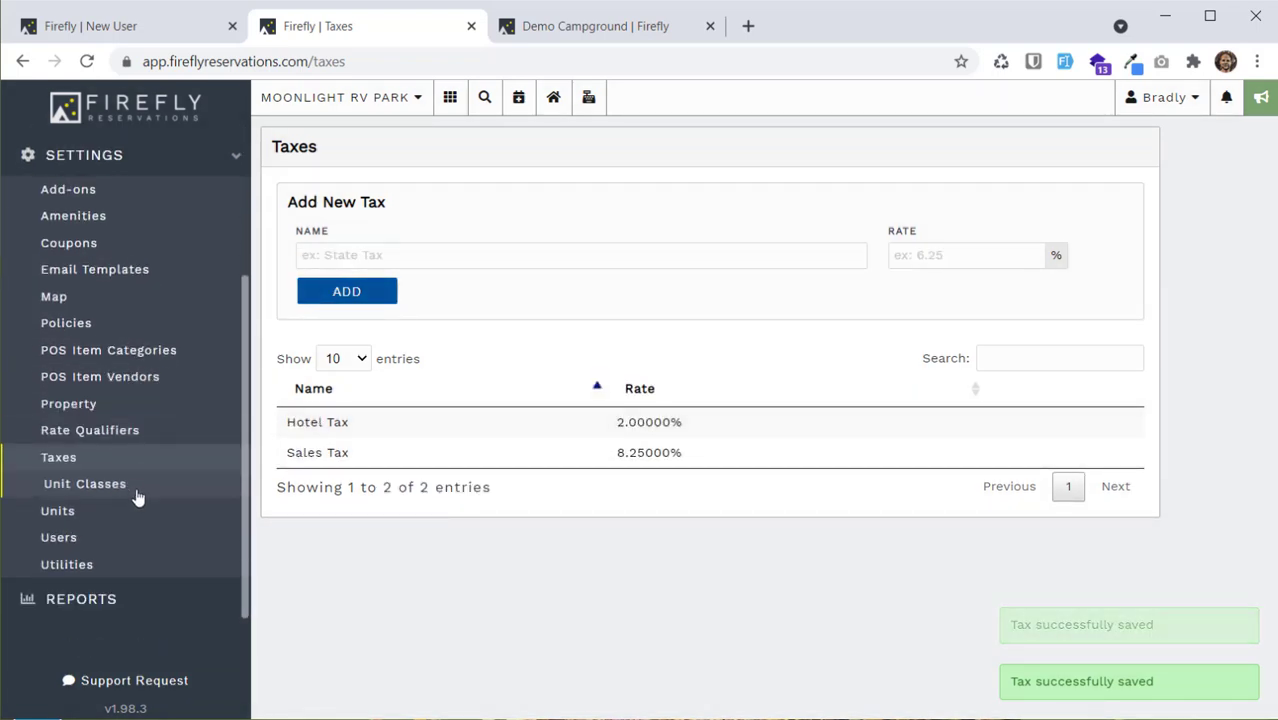
Open the units settings and create a new unit named "Standard RV Site".
click(75, 515)
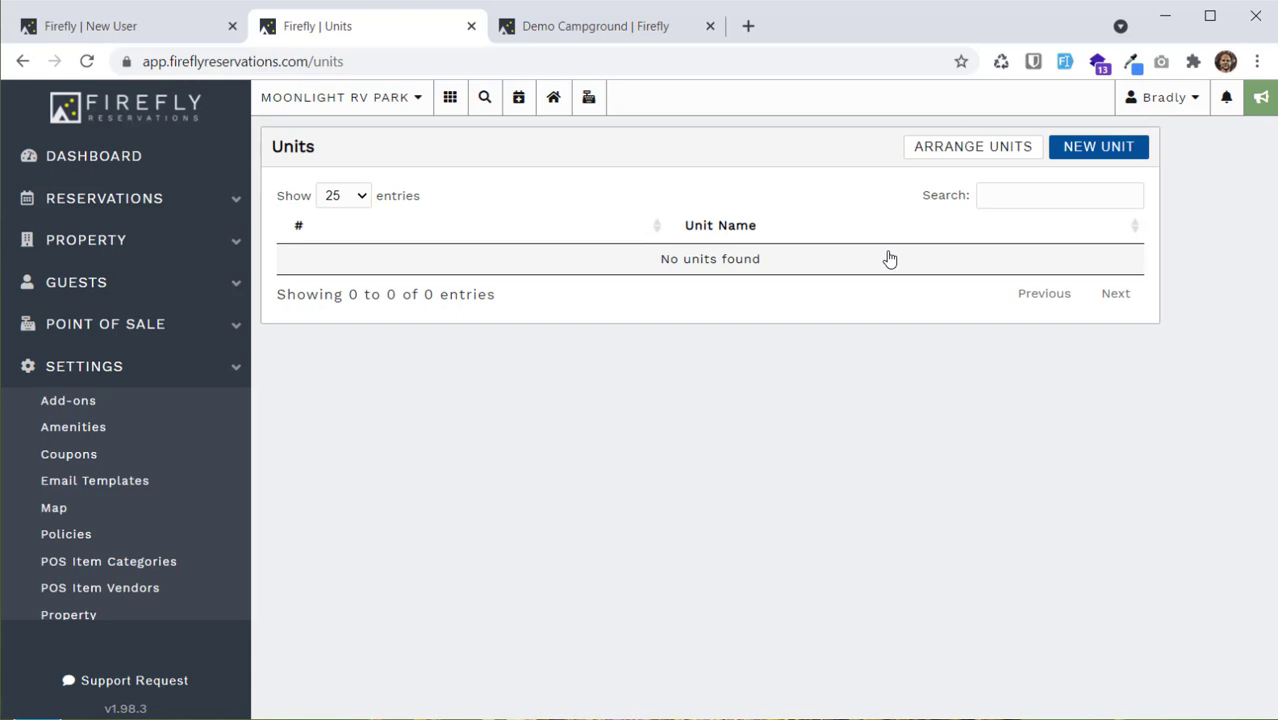
click(1089, 158)
click(700, 228)
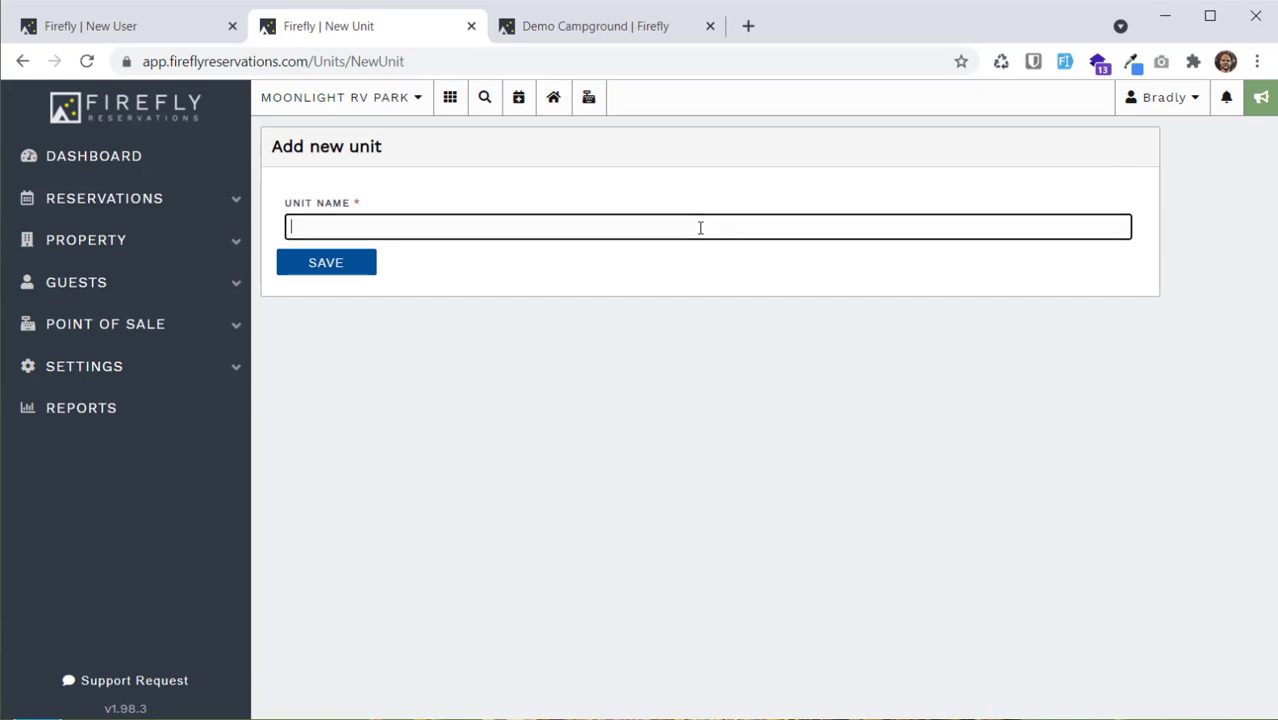
text(Sa)
text(ndard RV Sl)
text(te)
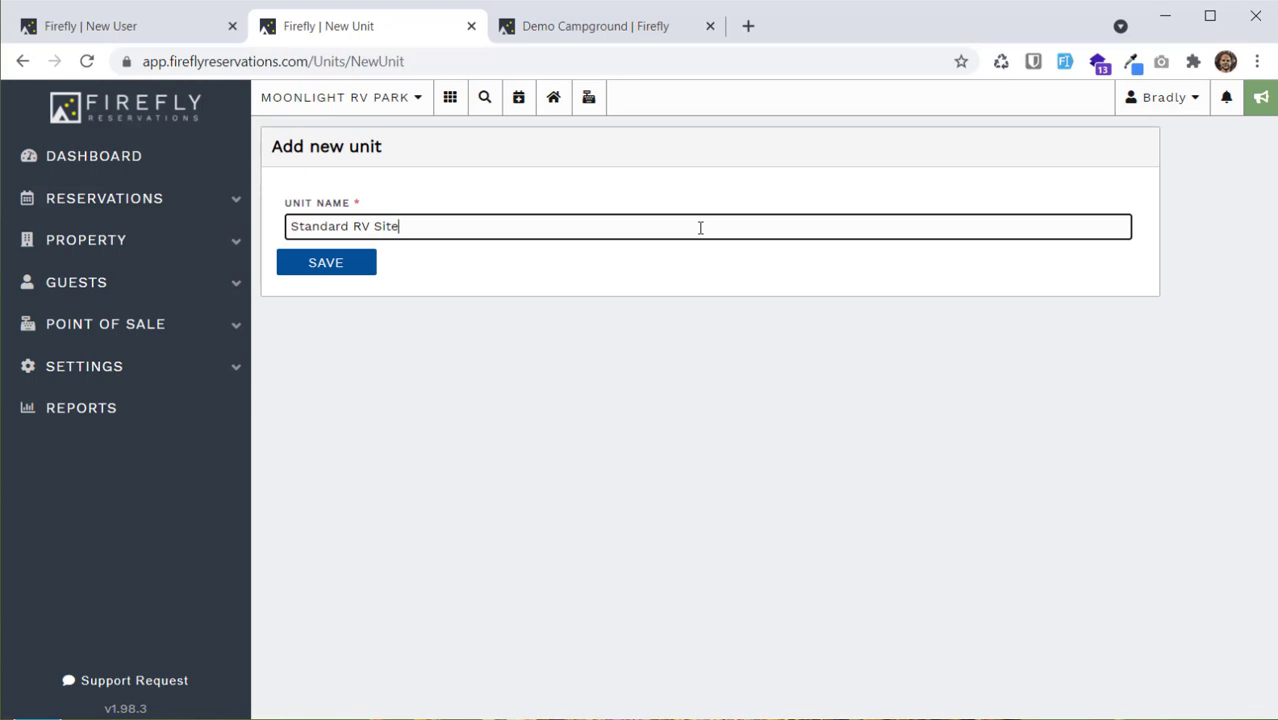
click(374, 266)
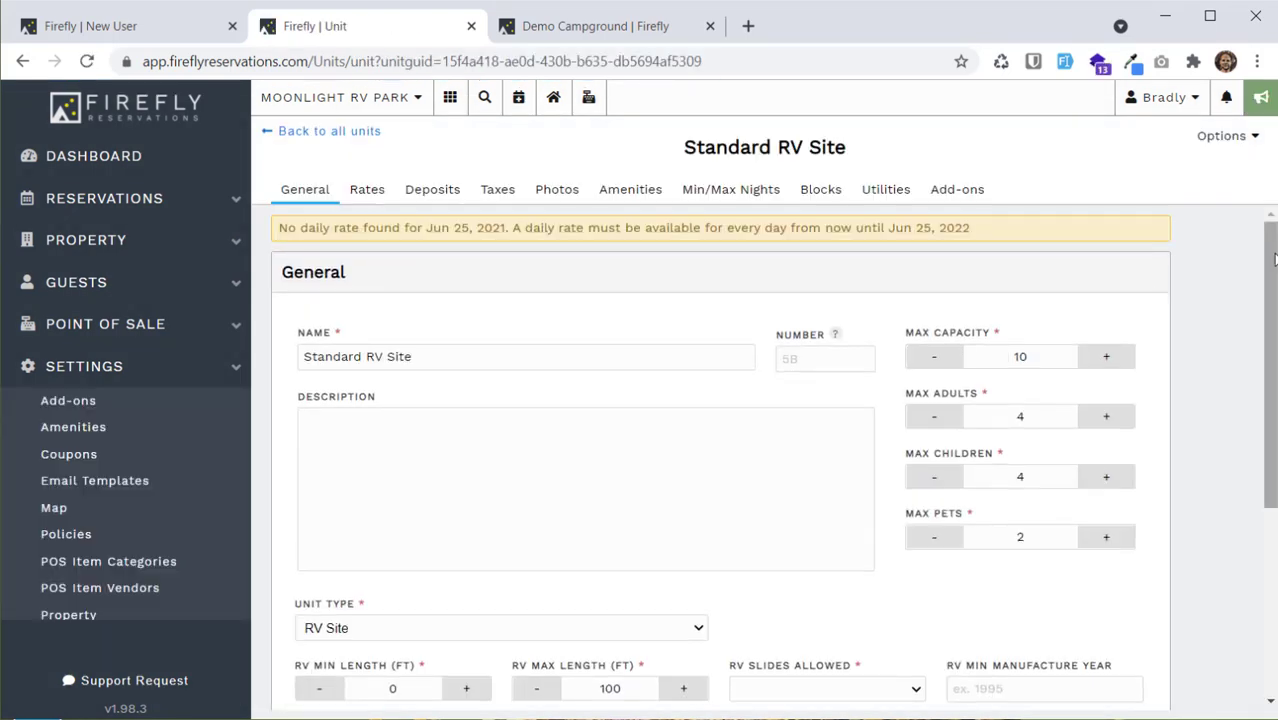
Set the unit's number to 1 and its description to "RV site by the river".
drag(1273, 256, 1273, 286)
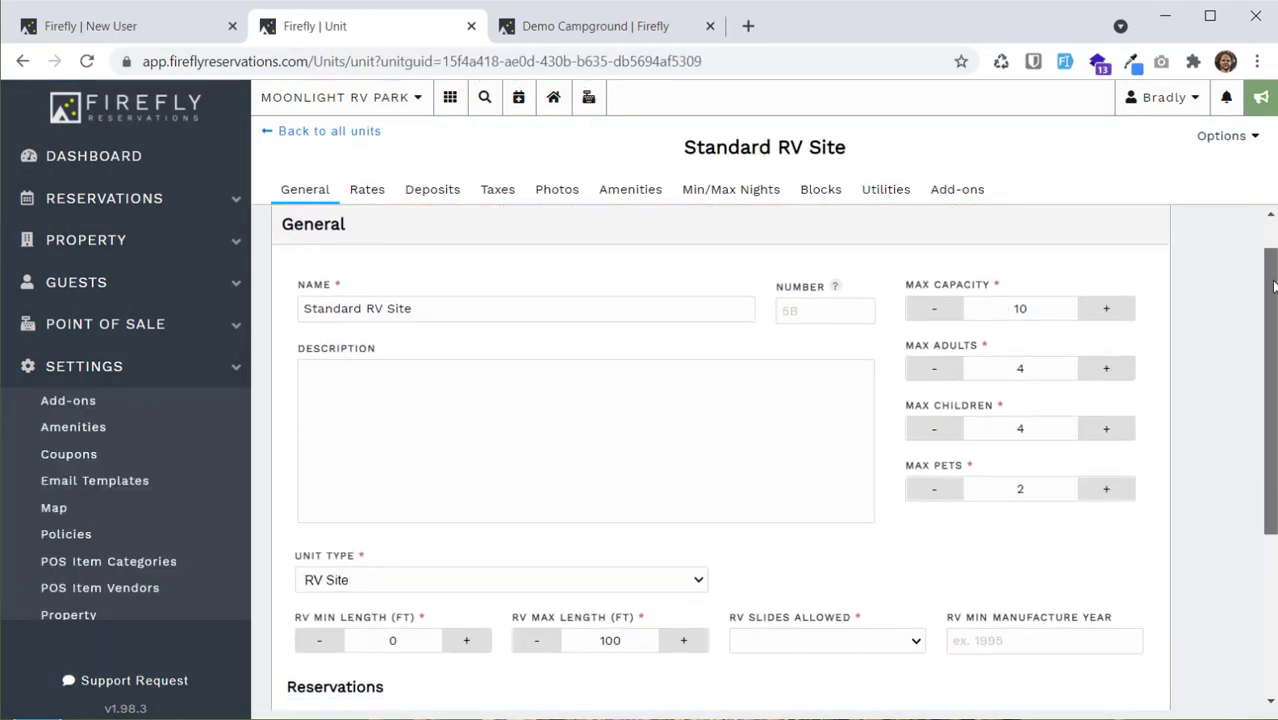
click(800, 310)
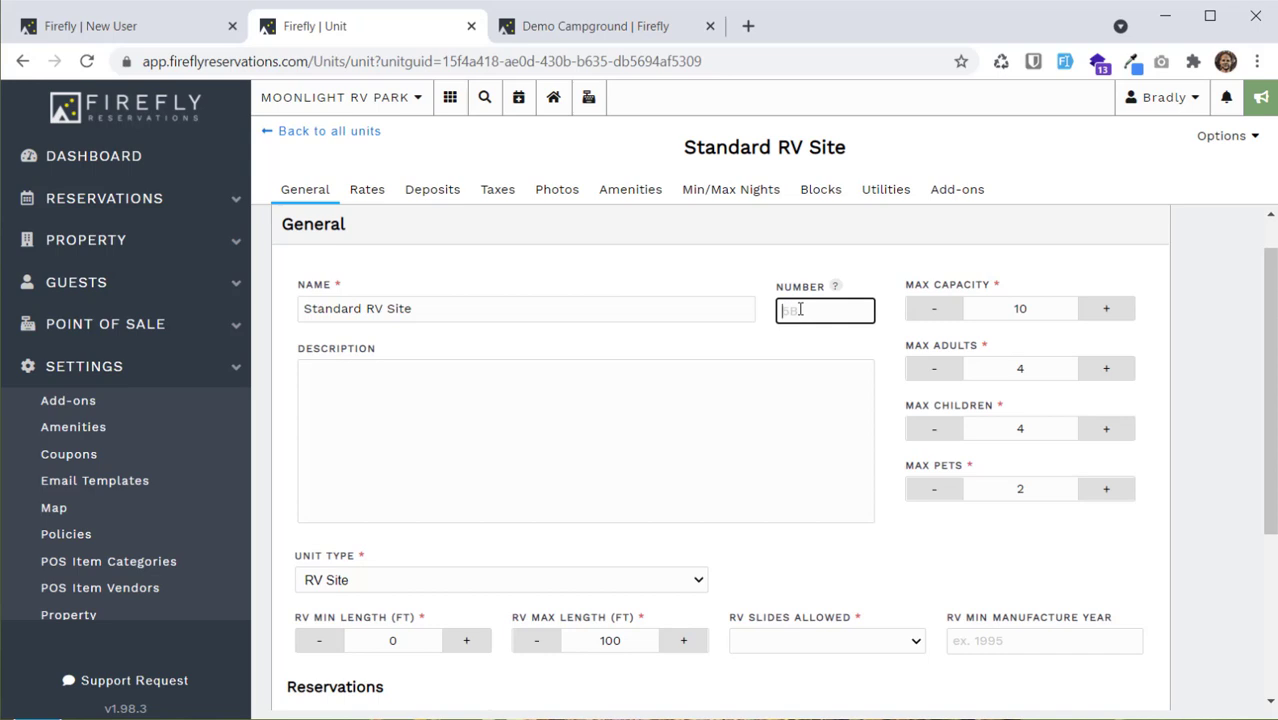
text(1)
click(608, 413)
text(RV)
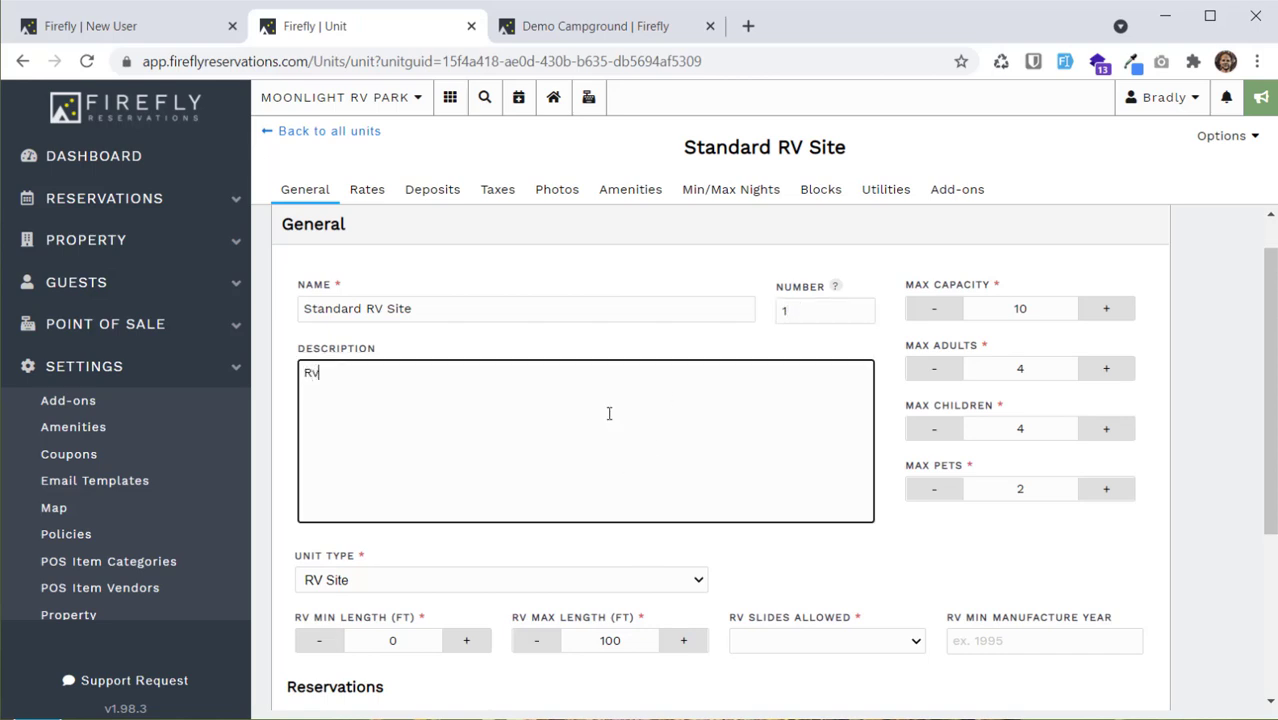
key(BackSpace)
text(V site by the river)
Set the unit's occupancy limits to max capacity 6, max adults 2, max children 6 and max pets 2.
click(946, 318)
click(946, 318)
click(946, 318)
click(947, 319)
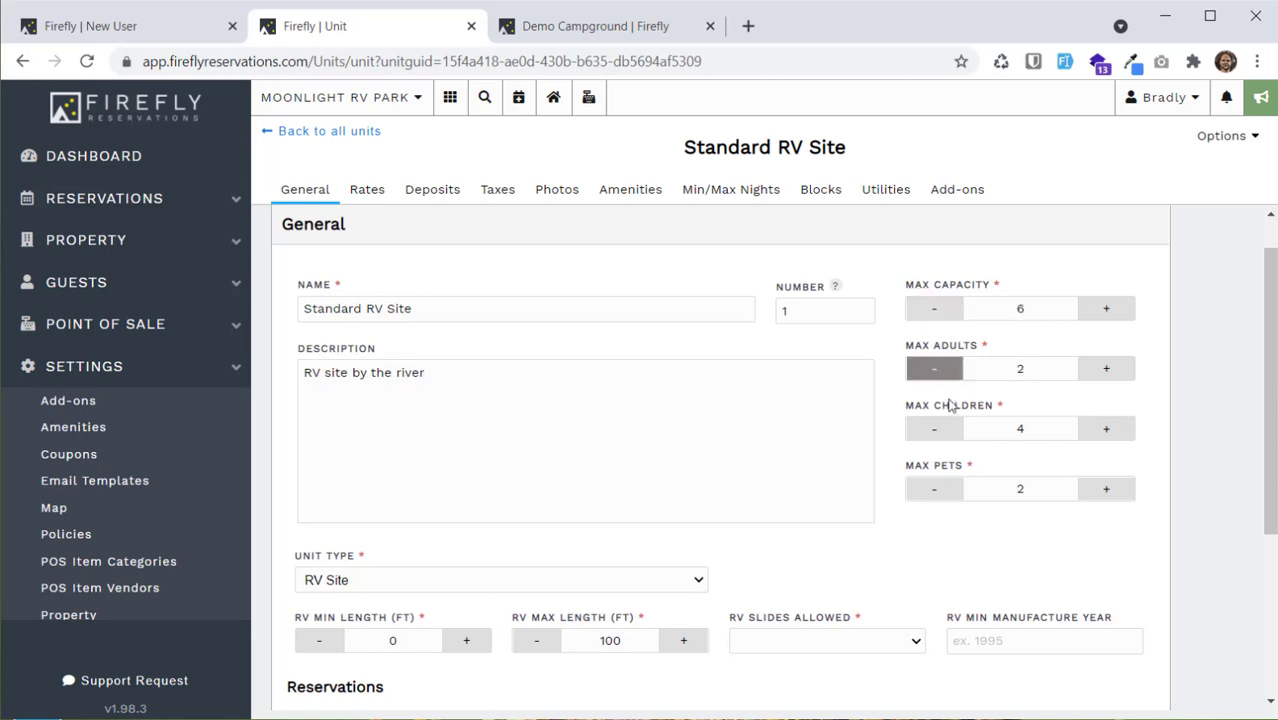
click(1107, 432)
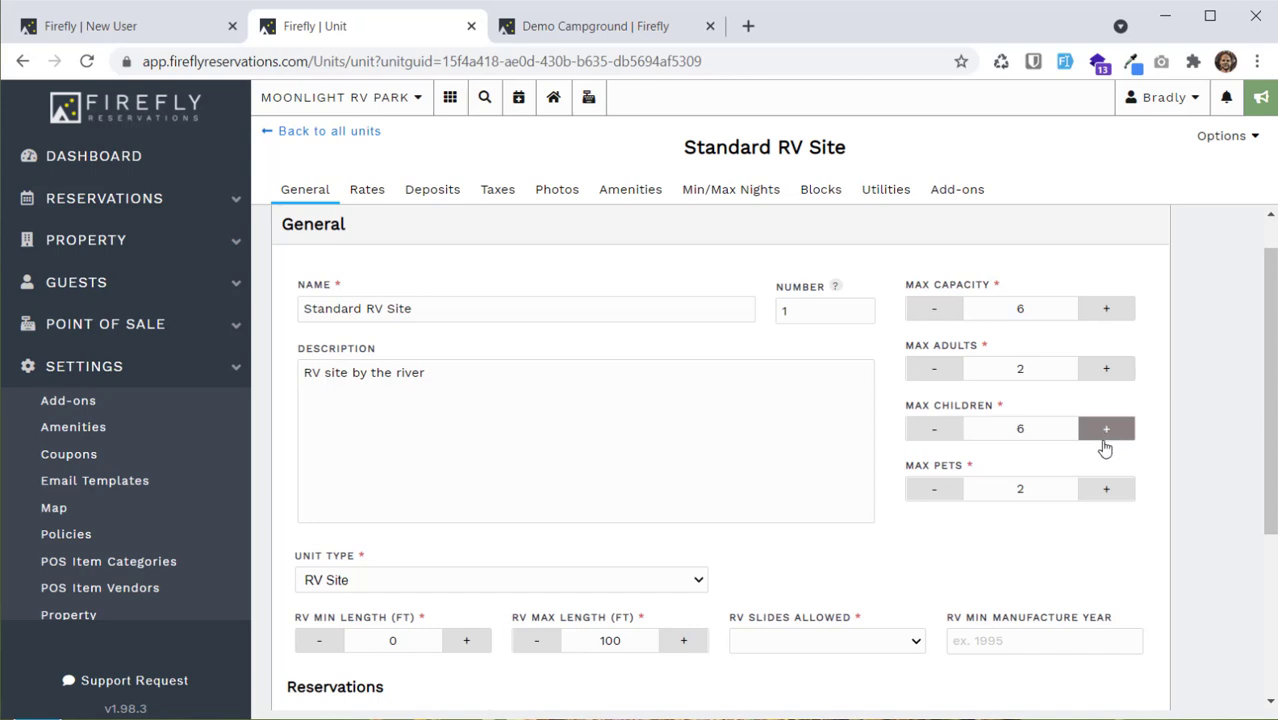
click(938, 499)
click(938, 499)
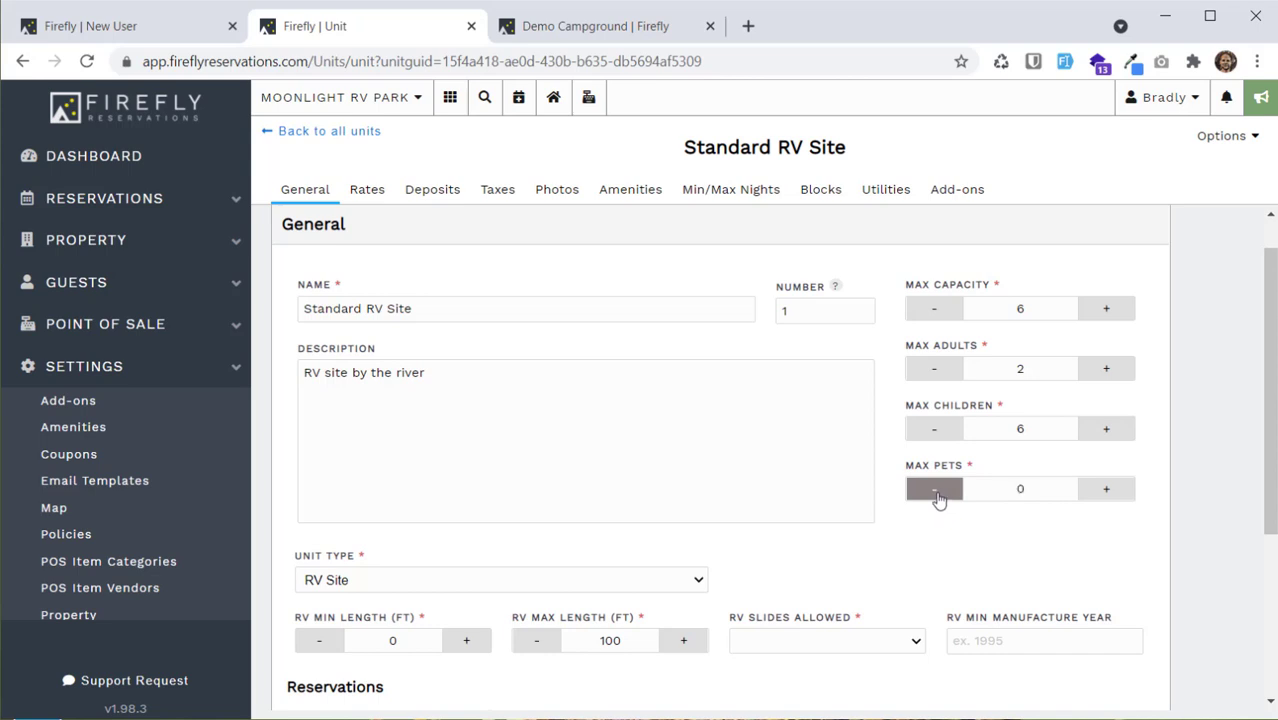
click(1112, 490)
click(1114, 490)
Choose RV Site as the unit type and set the RV max length to 40 ft.
scroll(1218, 418, down, 3)
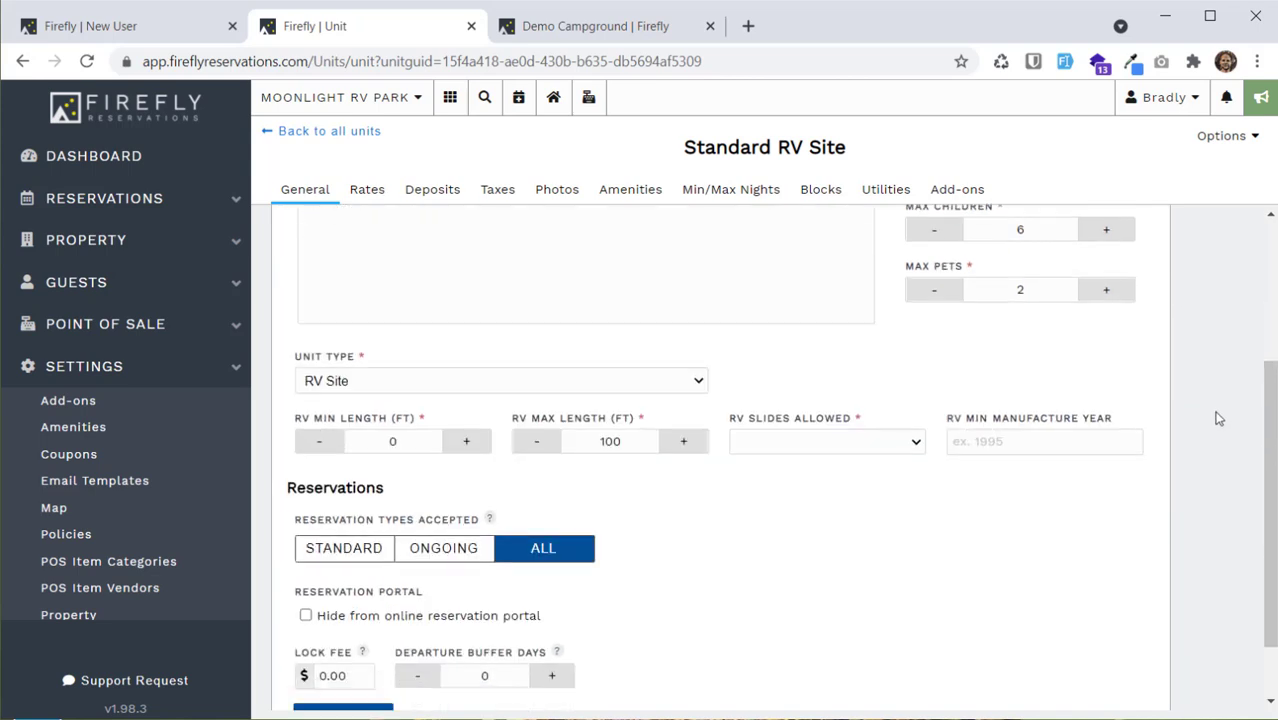
scroll(670, 491, up, 2)
click(500, 472)
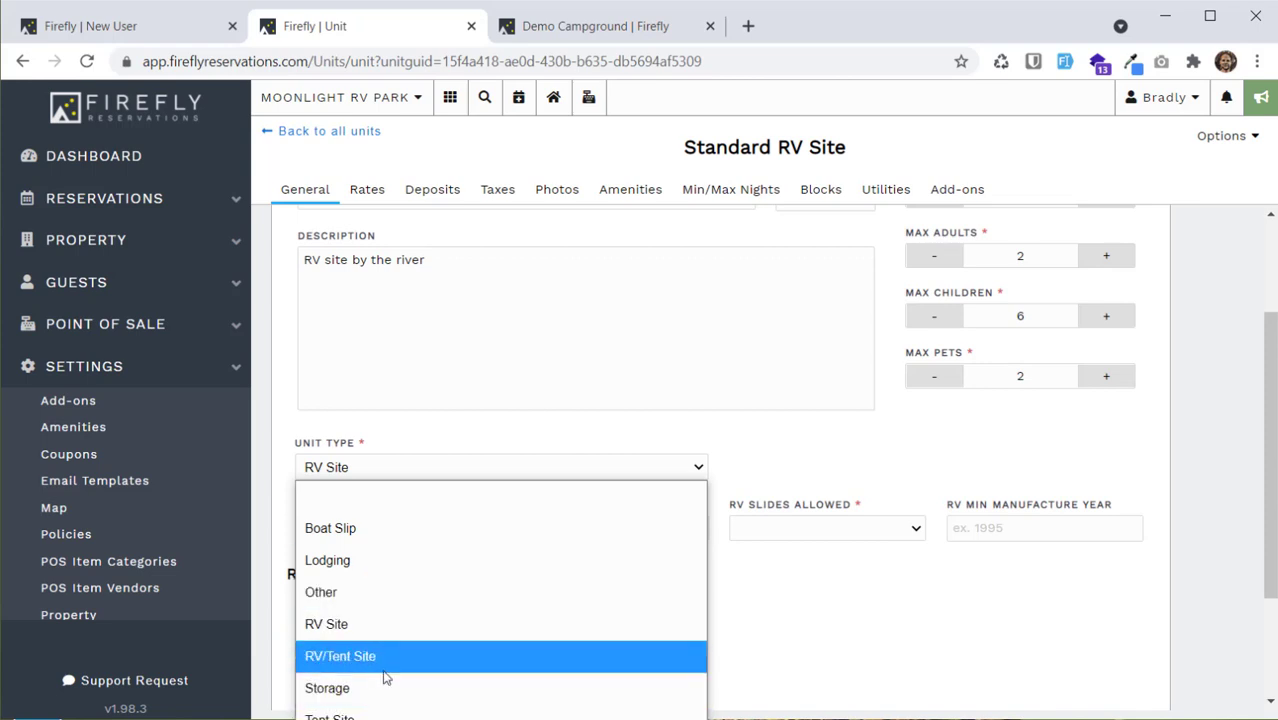
click(376, 626)
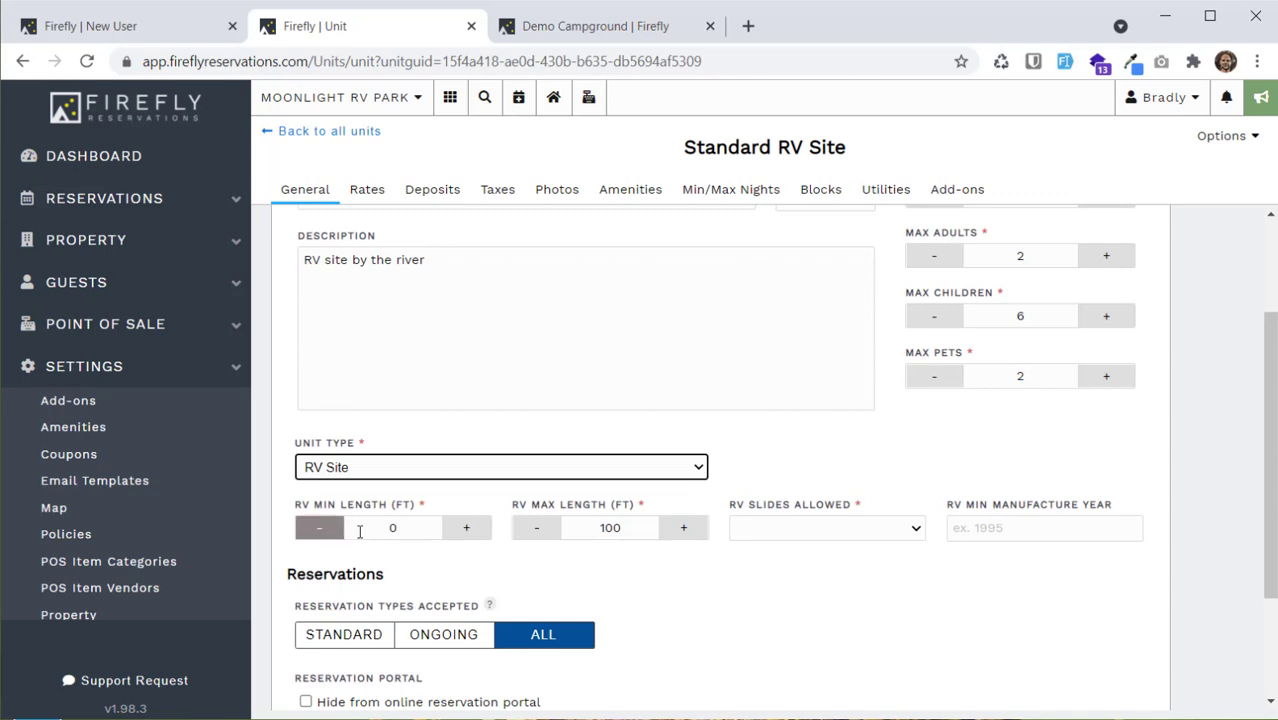
click(600, 532)
text(60)
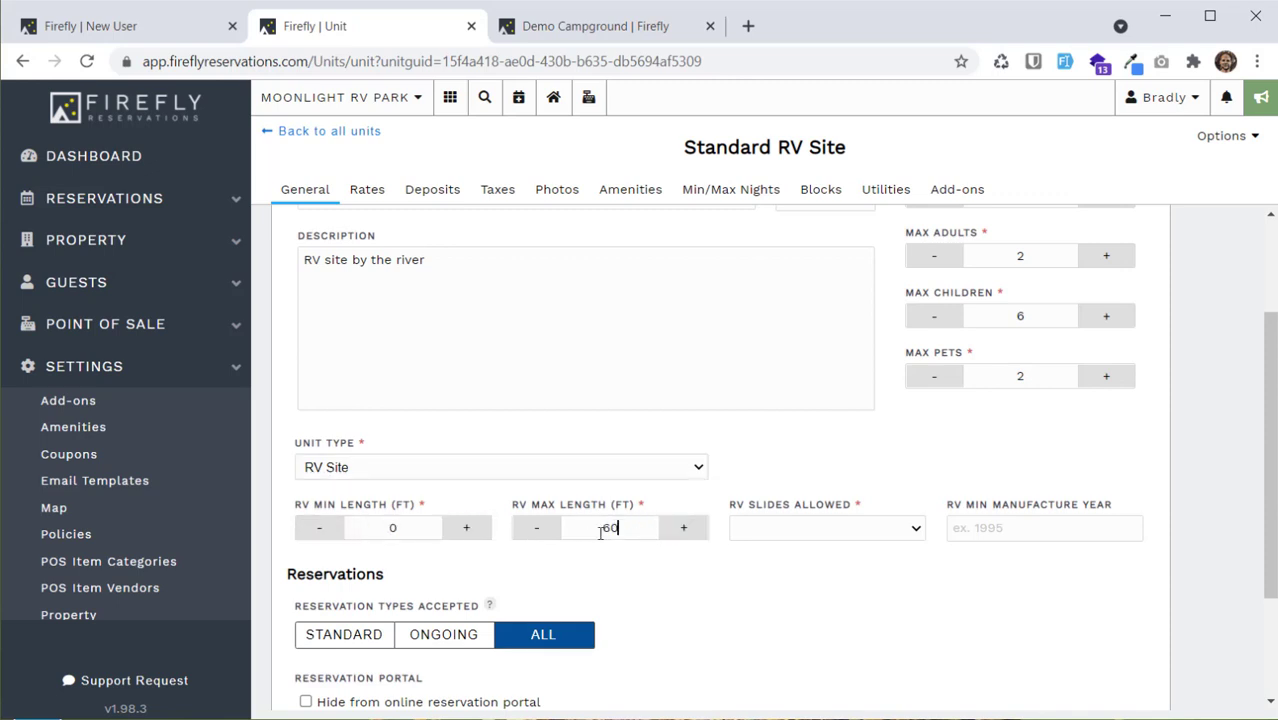
key(BackSpace)
key(BackSpace)
text(40)
Allow RV slides on Both Sides and set the RV min manufacture year to 2000.
click(777, 536)
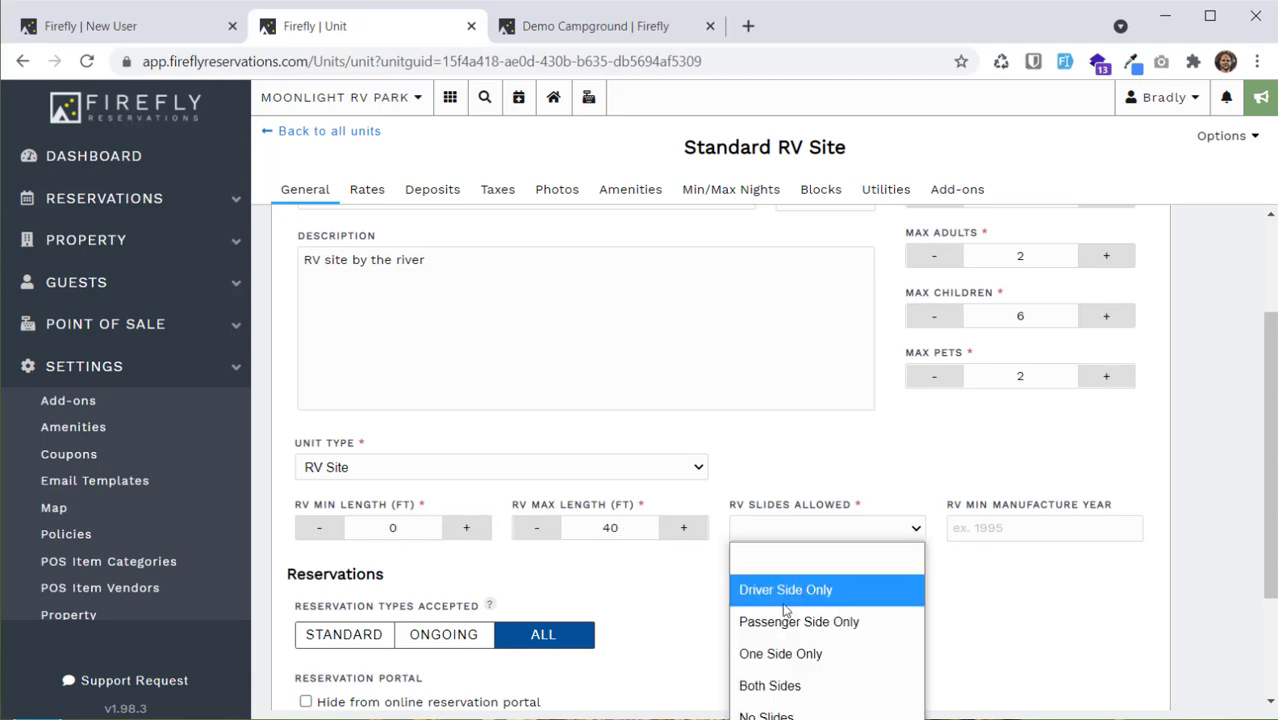
click(784, 691)
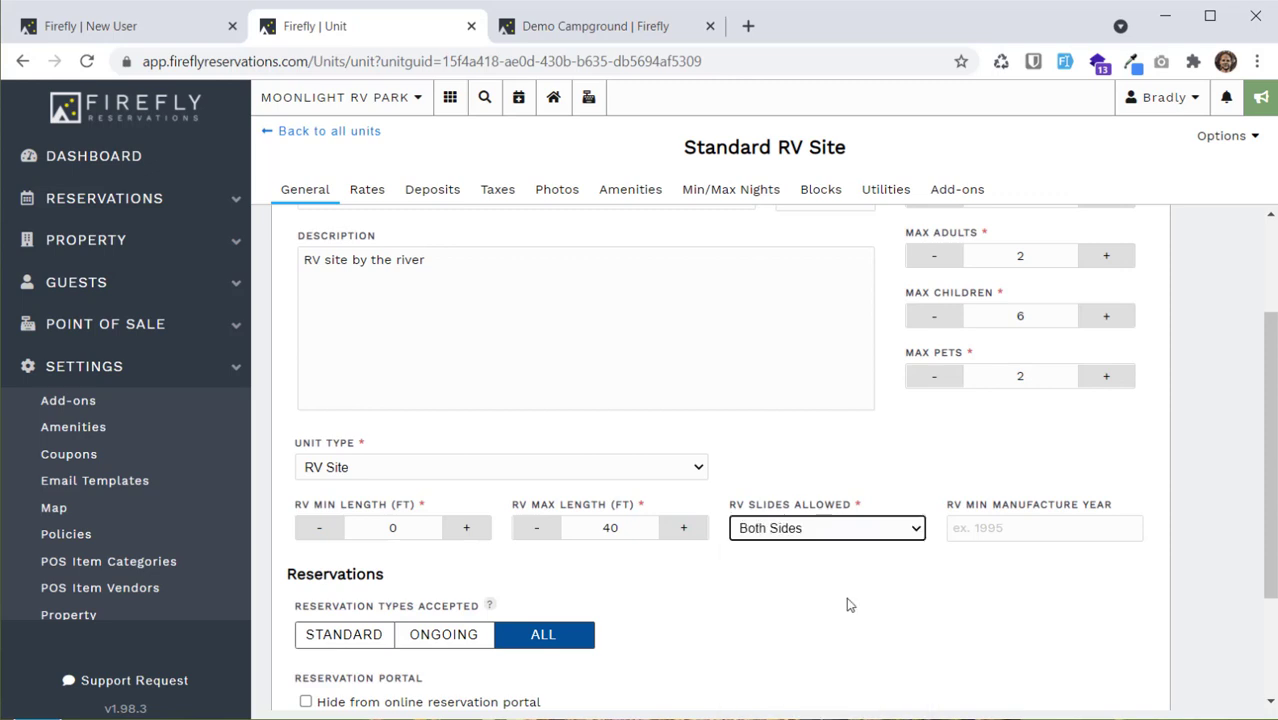
click(988, 527)
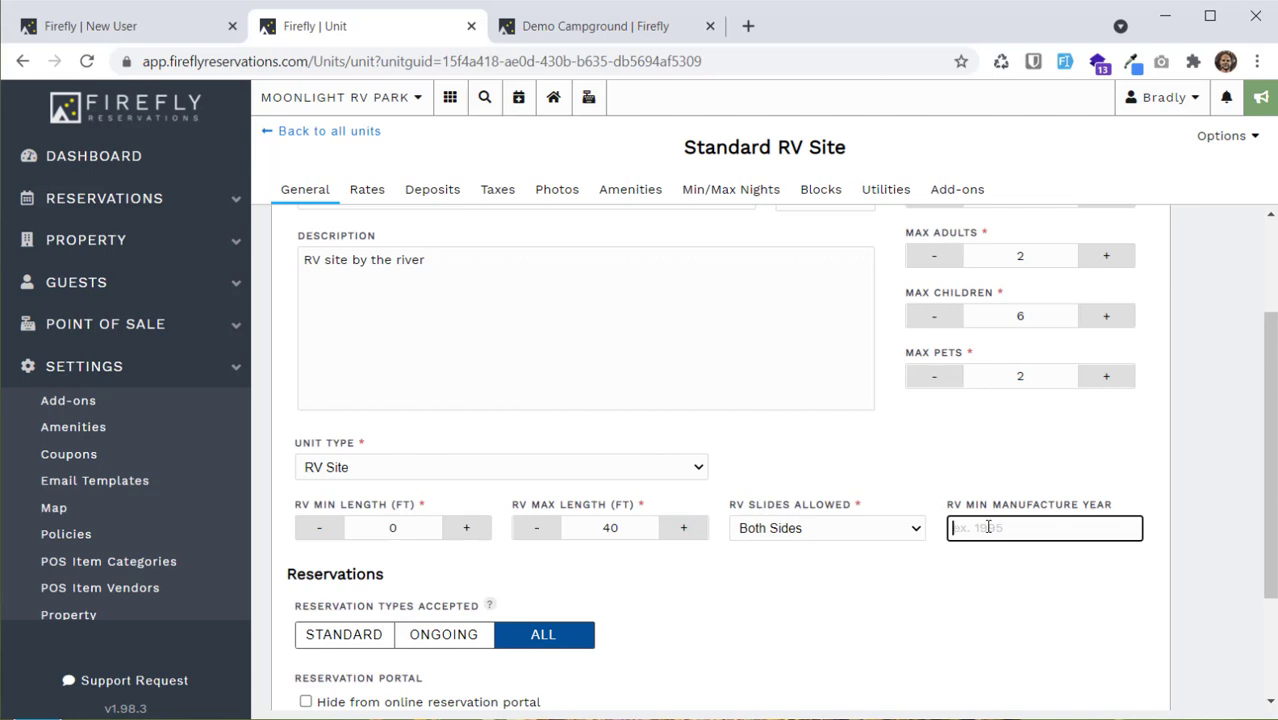
text(2000)
Try the Ongoing and Standard options for the accepted reservation types, and return the setting to All.
scroll(886, 469, down, 2)
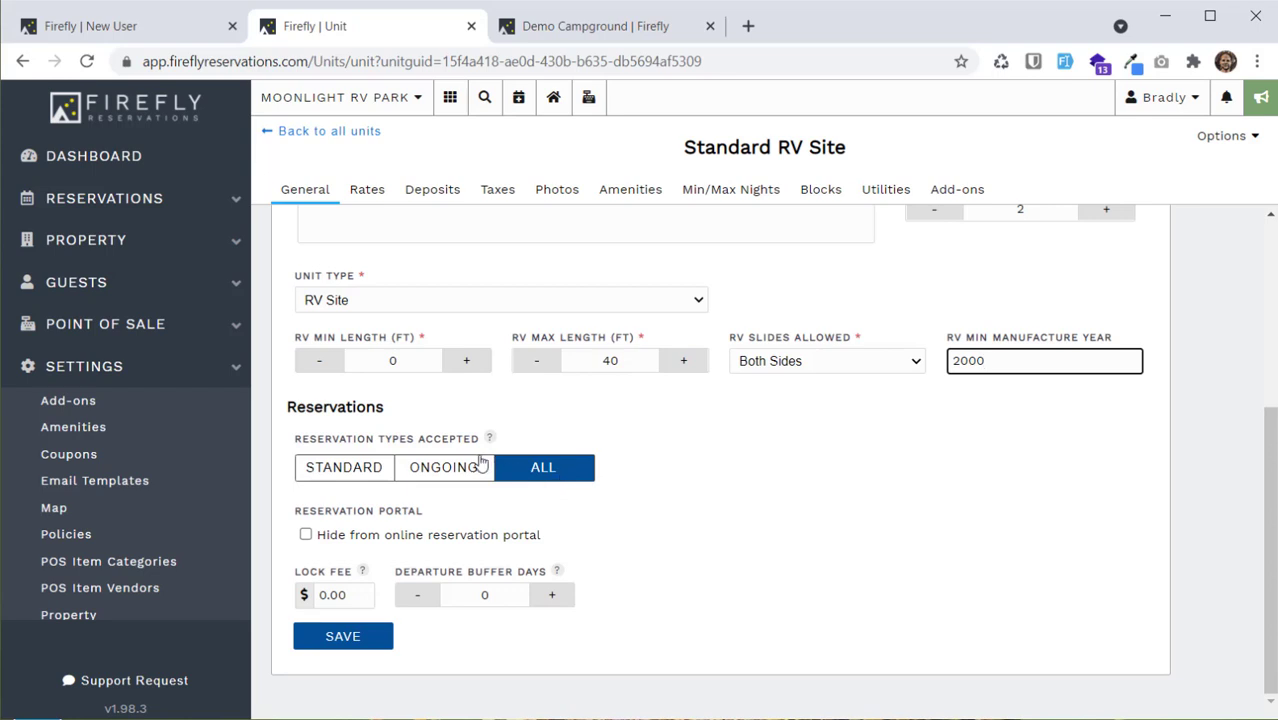
click(452, 470)
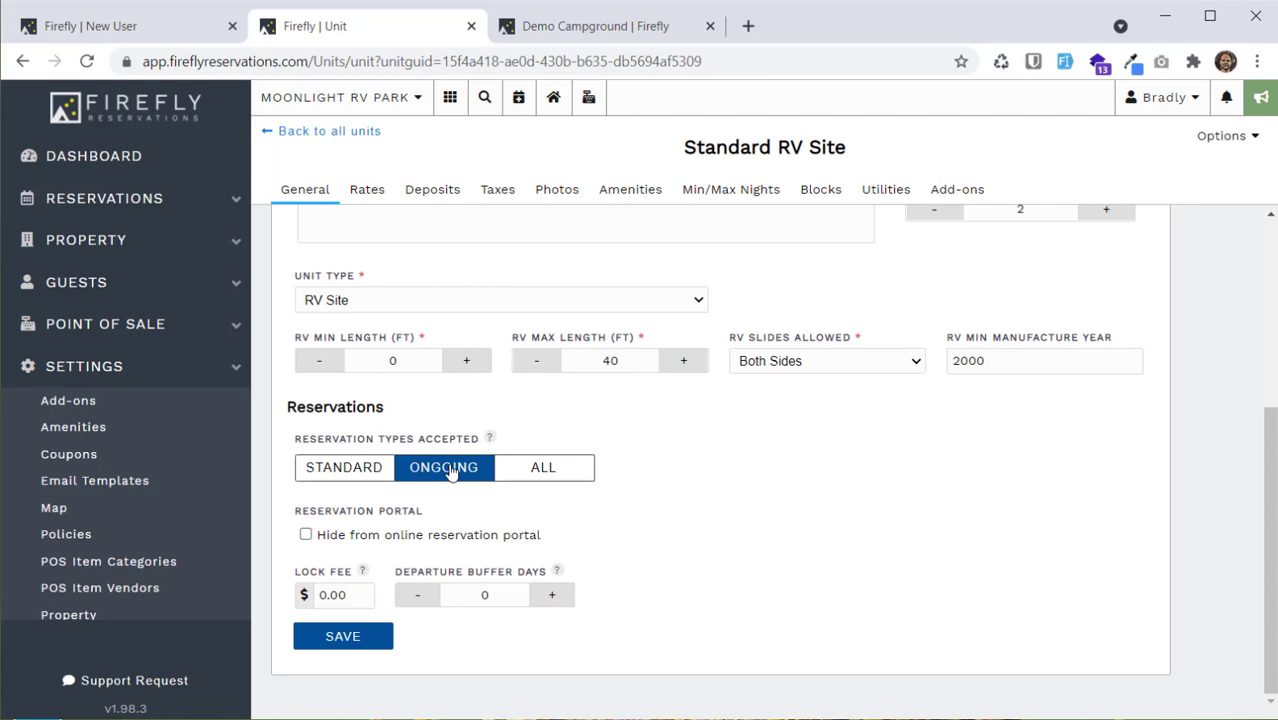
click(357, 482)
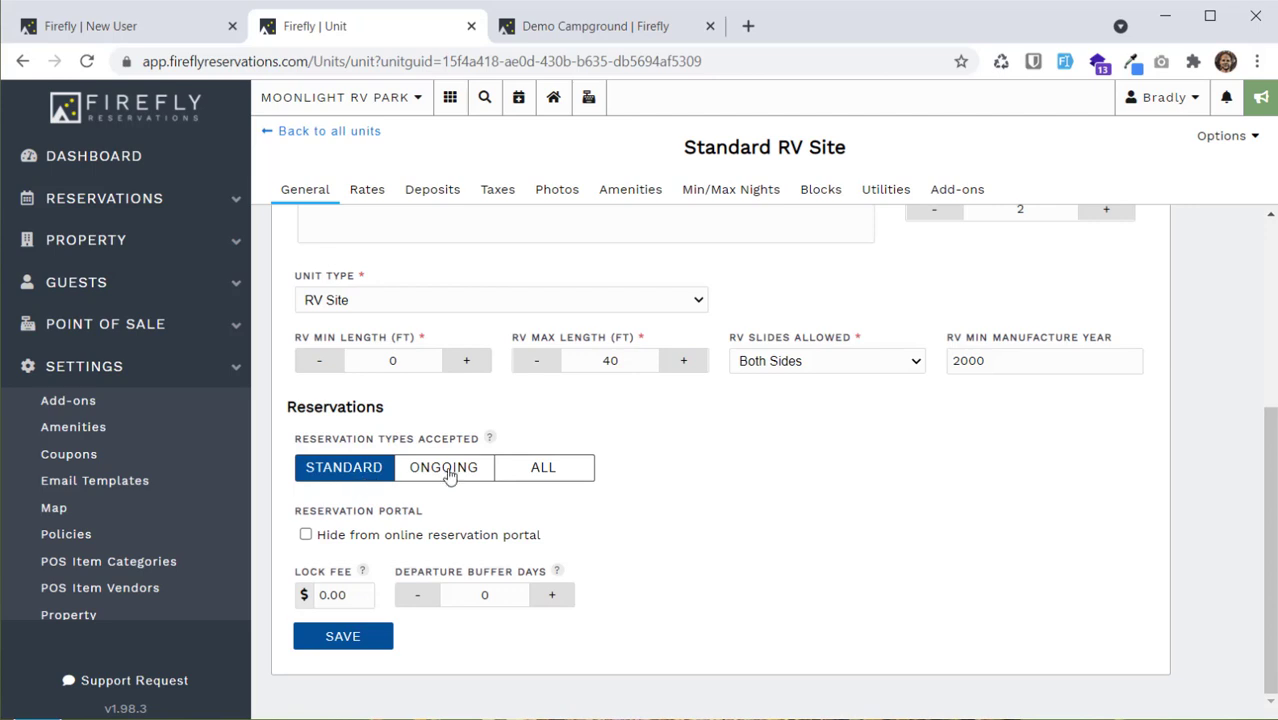
click(556, 474)
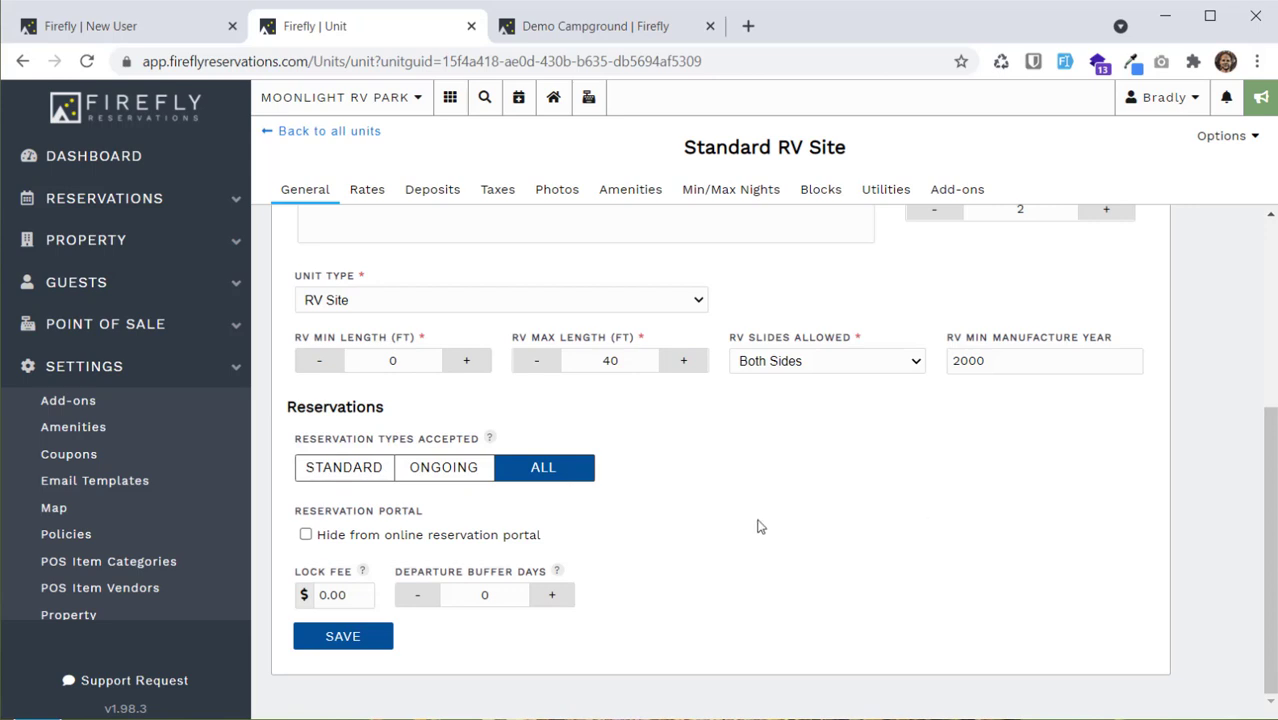
Hide the unit from the online reservation portal and save its general settings.
click(473, 538)
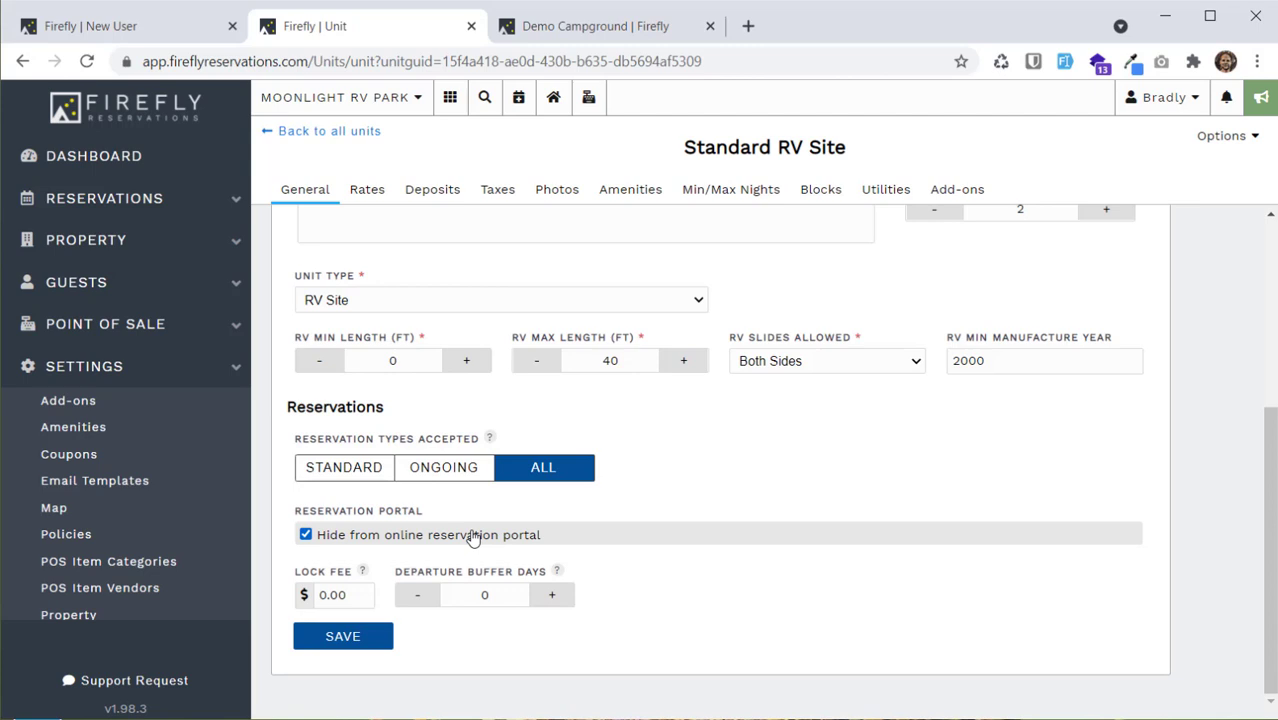
drag(367, 595, 337, 595)
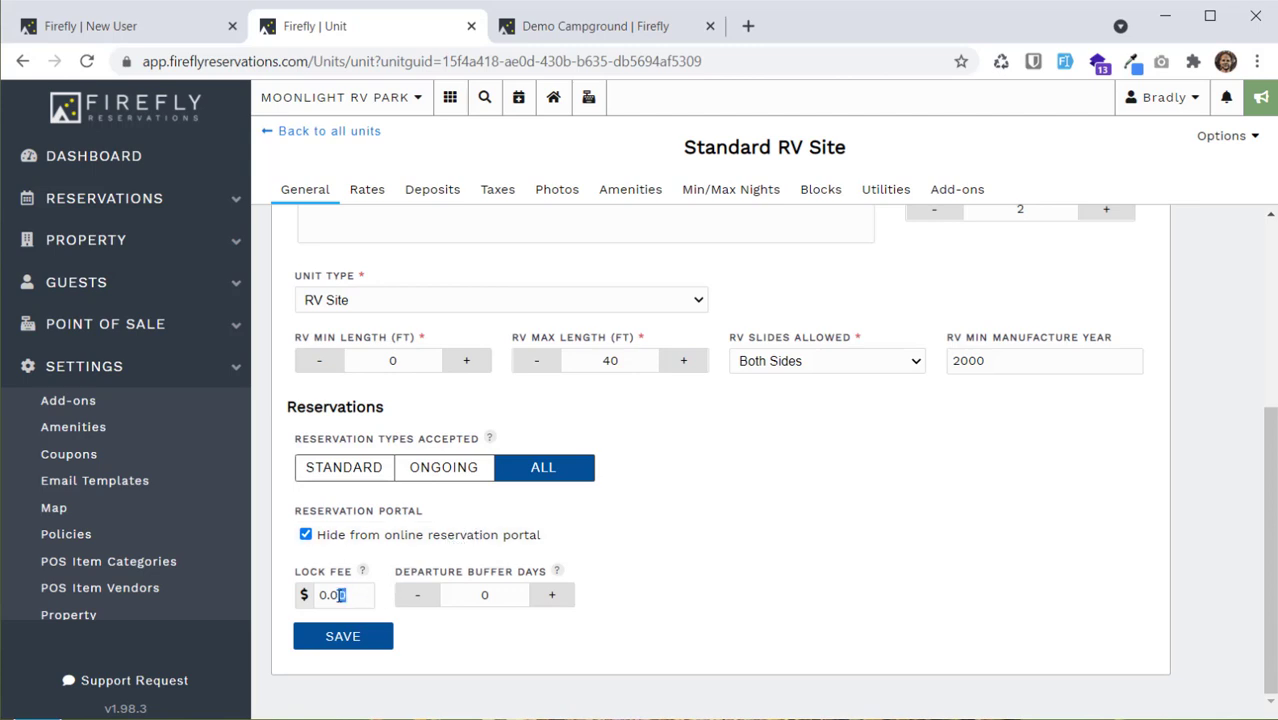
click(366, 595)
click(357, 650)
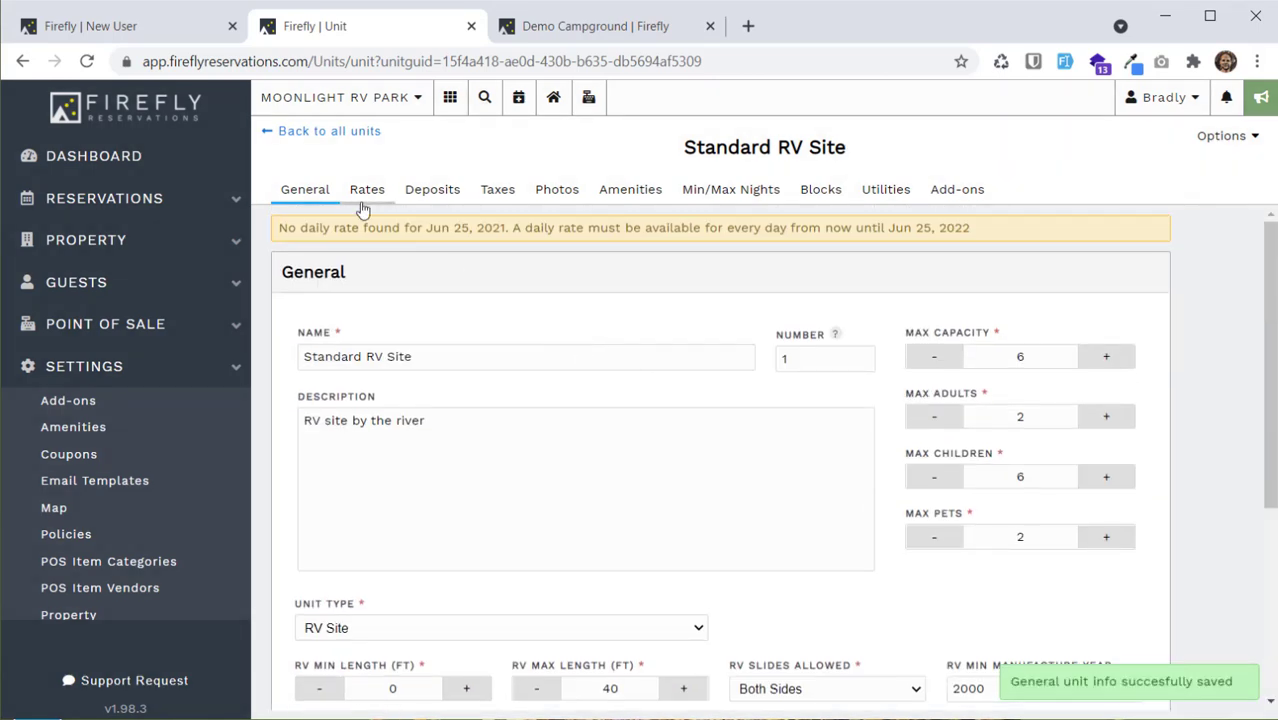
In the unit's rates, set up a daily standard rate named "Daily" with a $50 weekday rate beginning Jun 25, 2021.
click(366, 189)
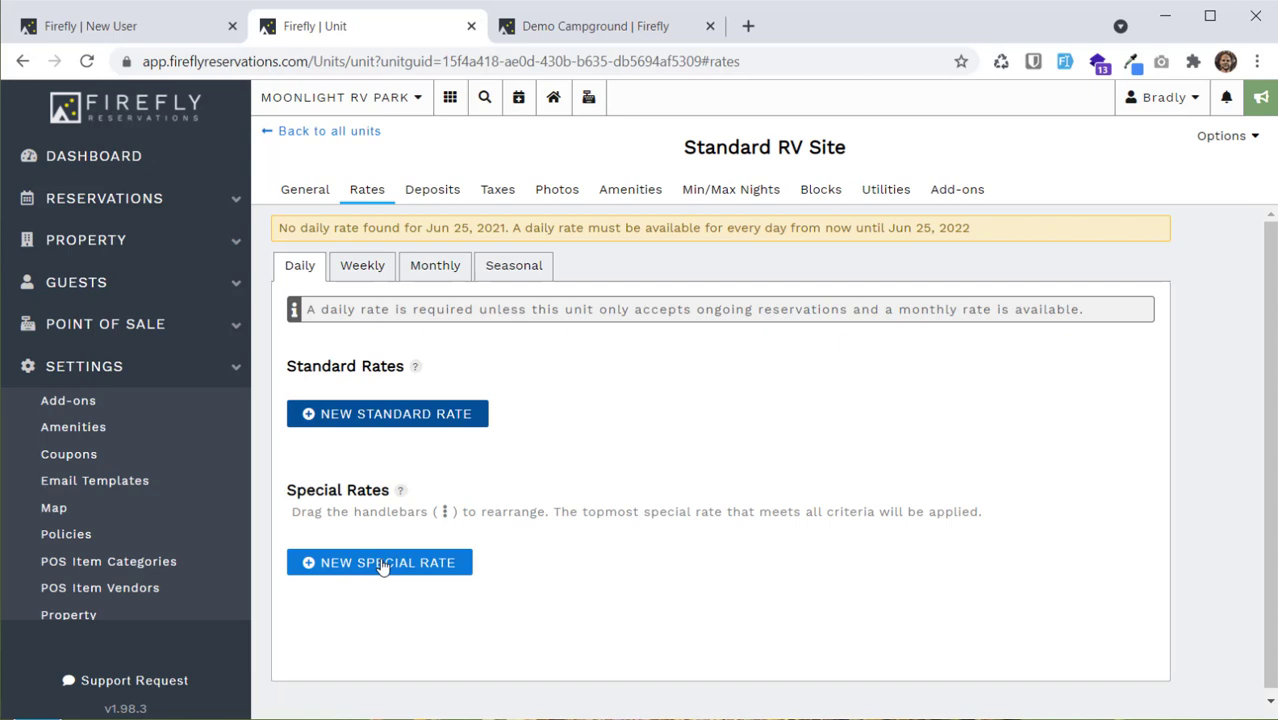
click(390, 418)
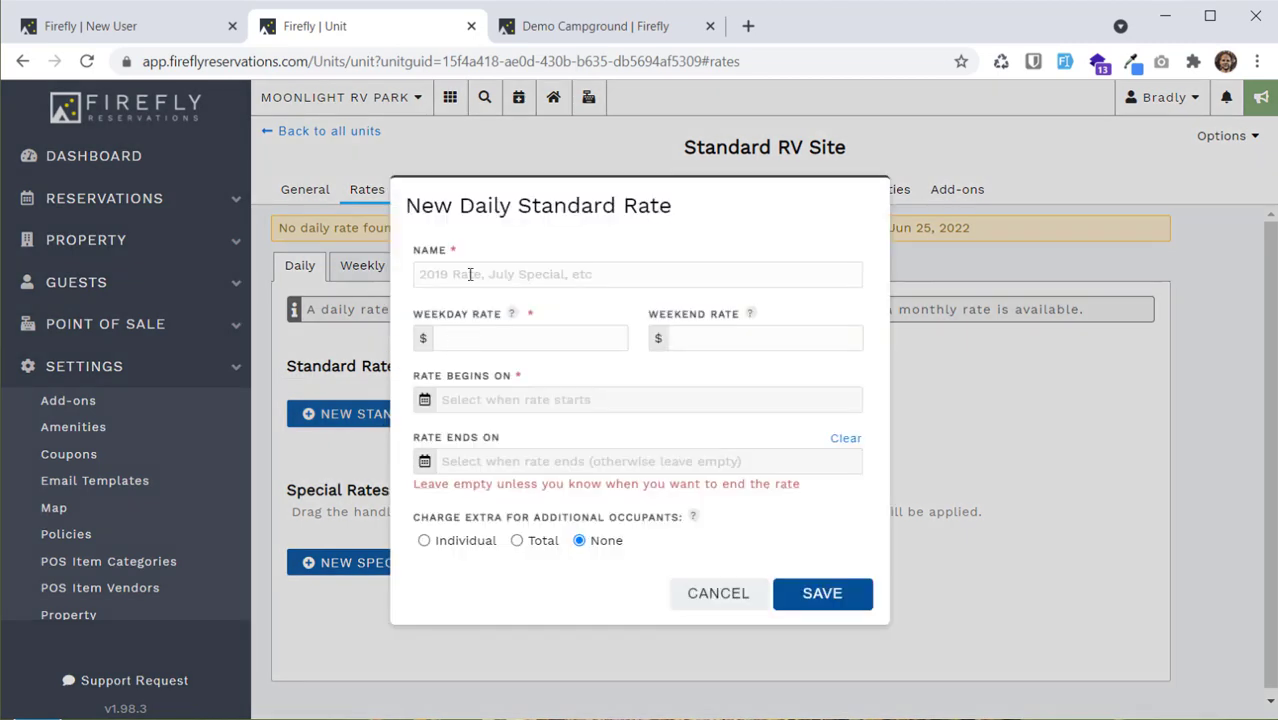
click(470, 274)
text(Daily)
key(Tab)
text(50)
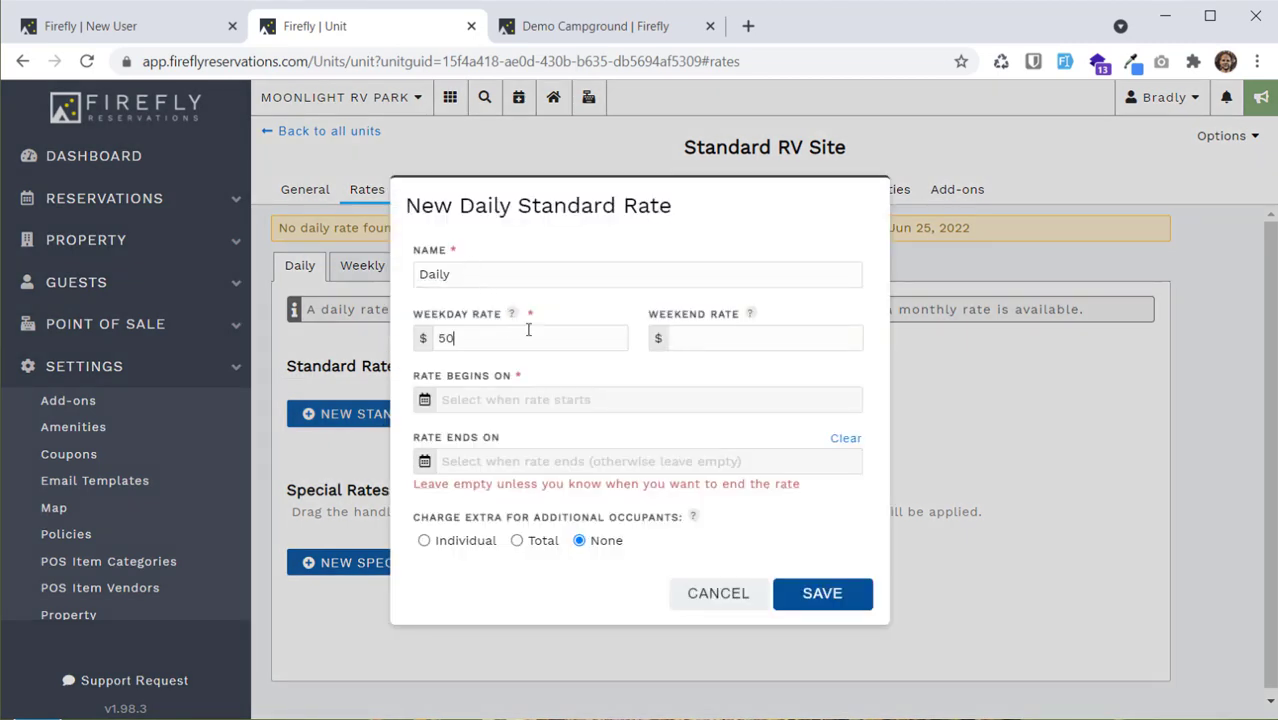
click(587, 408)
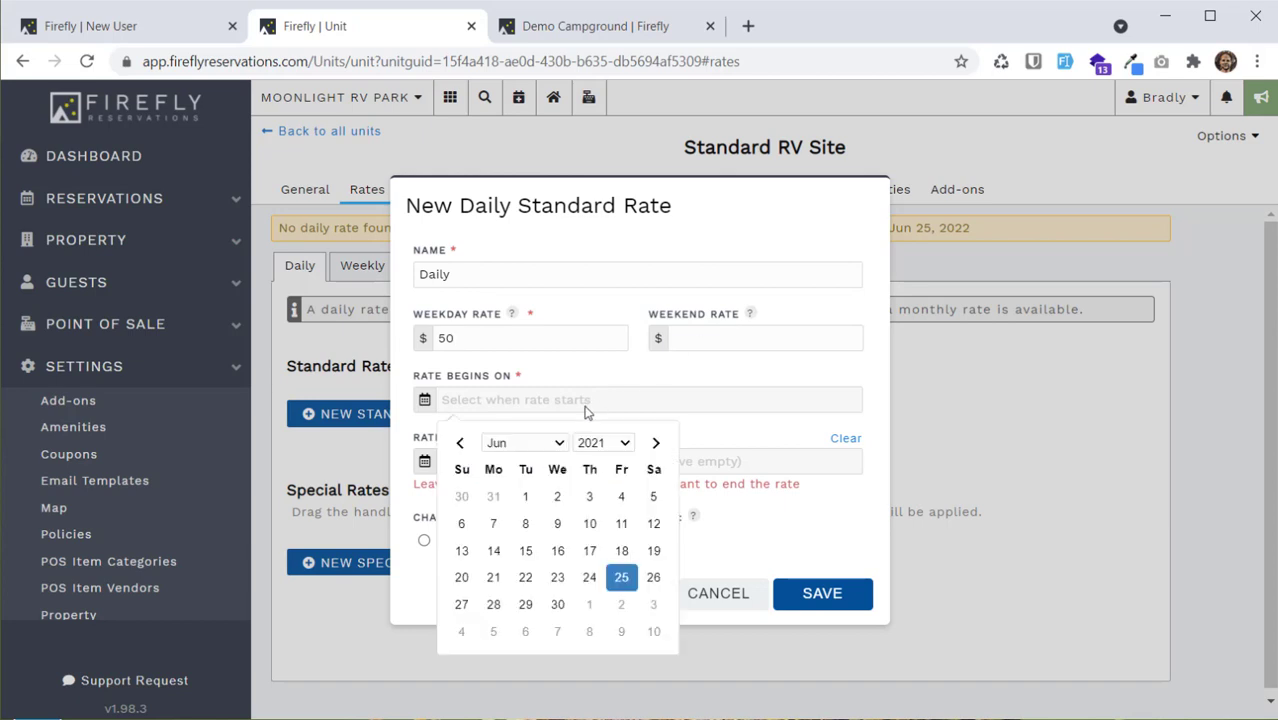
click(621, 579)
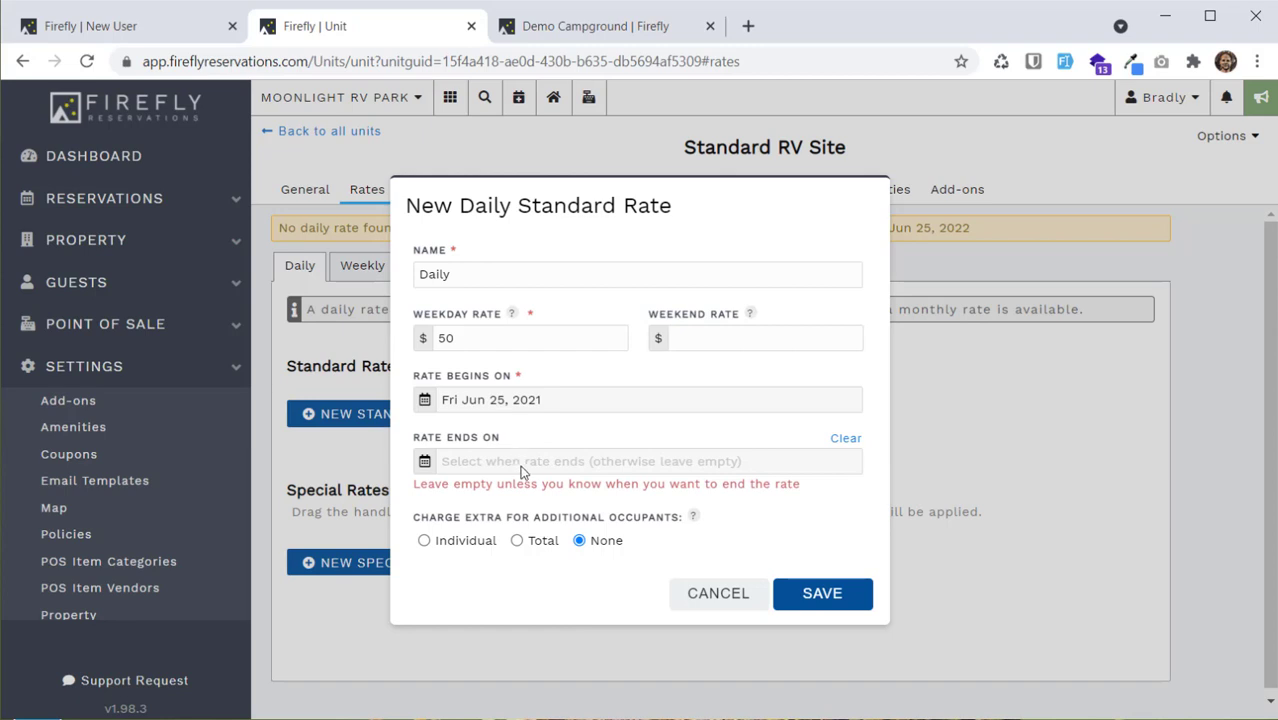
Try the Individual and Total extra charges for additional occupants, and return the setting to None.
click(459, 540)
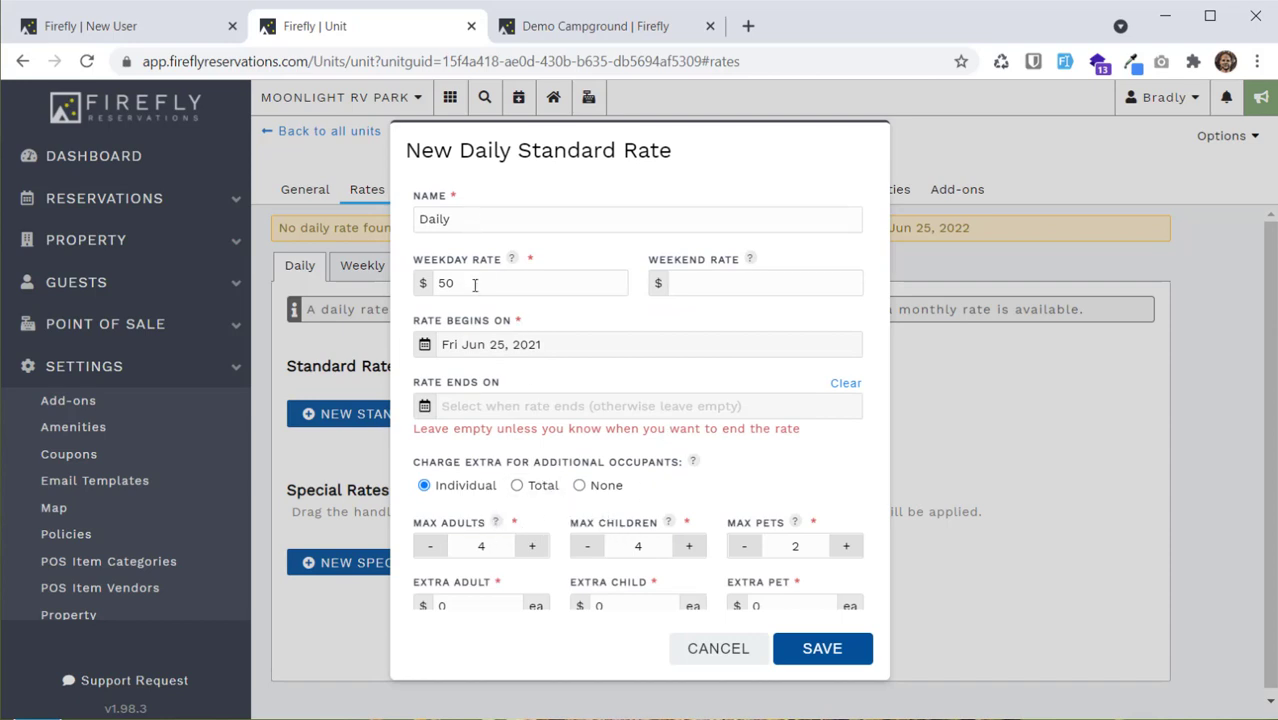
click(489, 604)
click(646, 547)
click(541, 488)
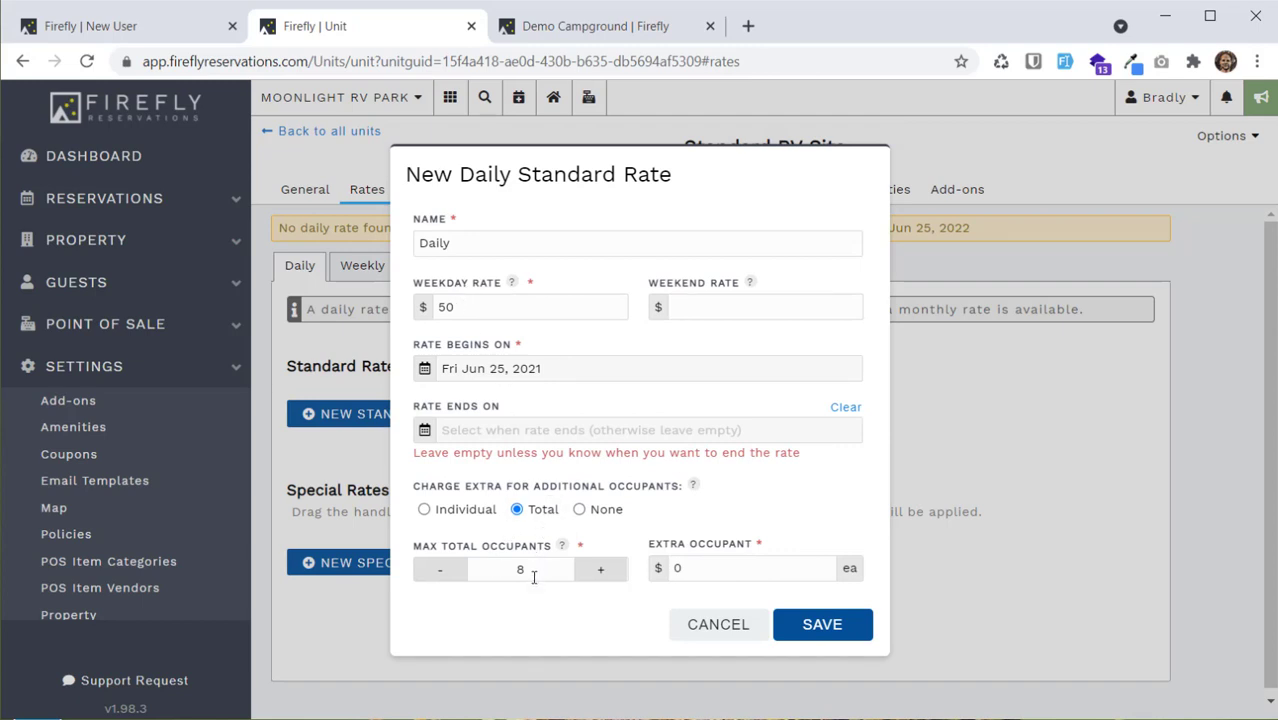
click(725, 568)
click(605, 509)
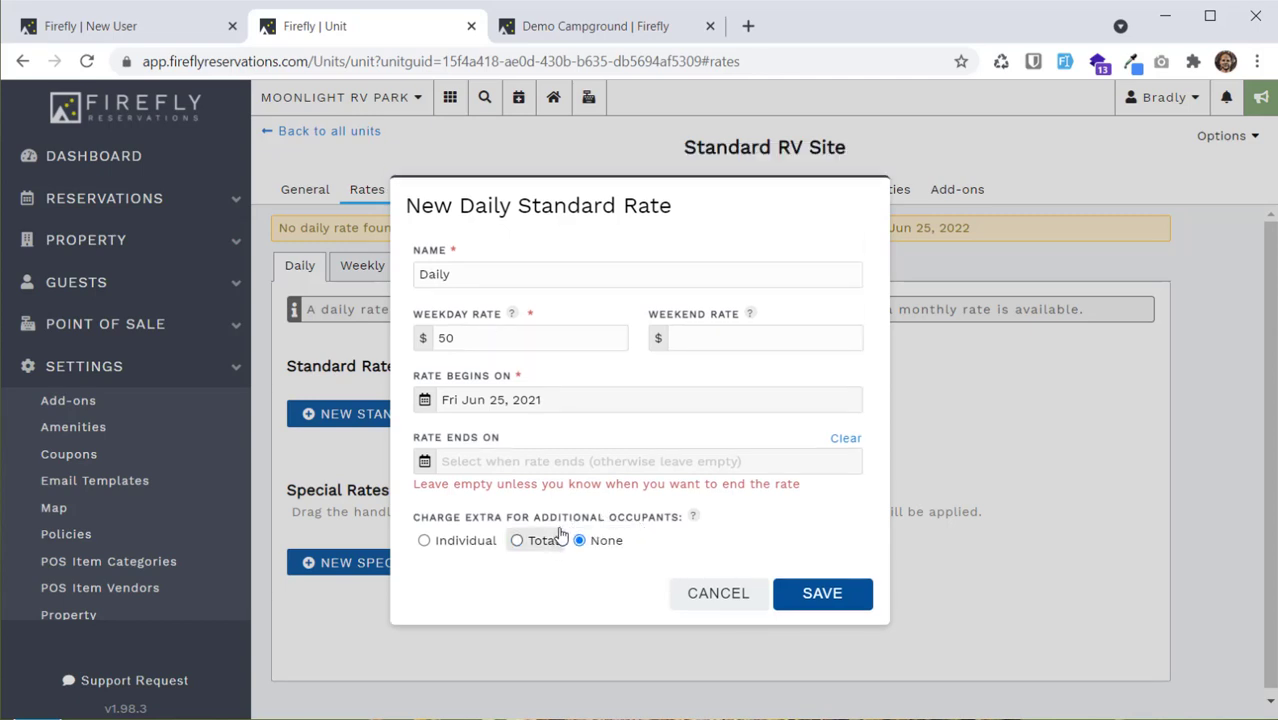
Save the daily standard rate, and begin a daily special rate named "July 4th" with a $60 weekday rate.
click(813, 592)
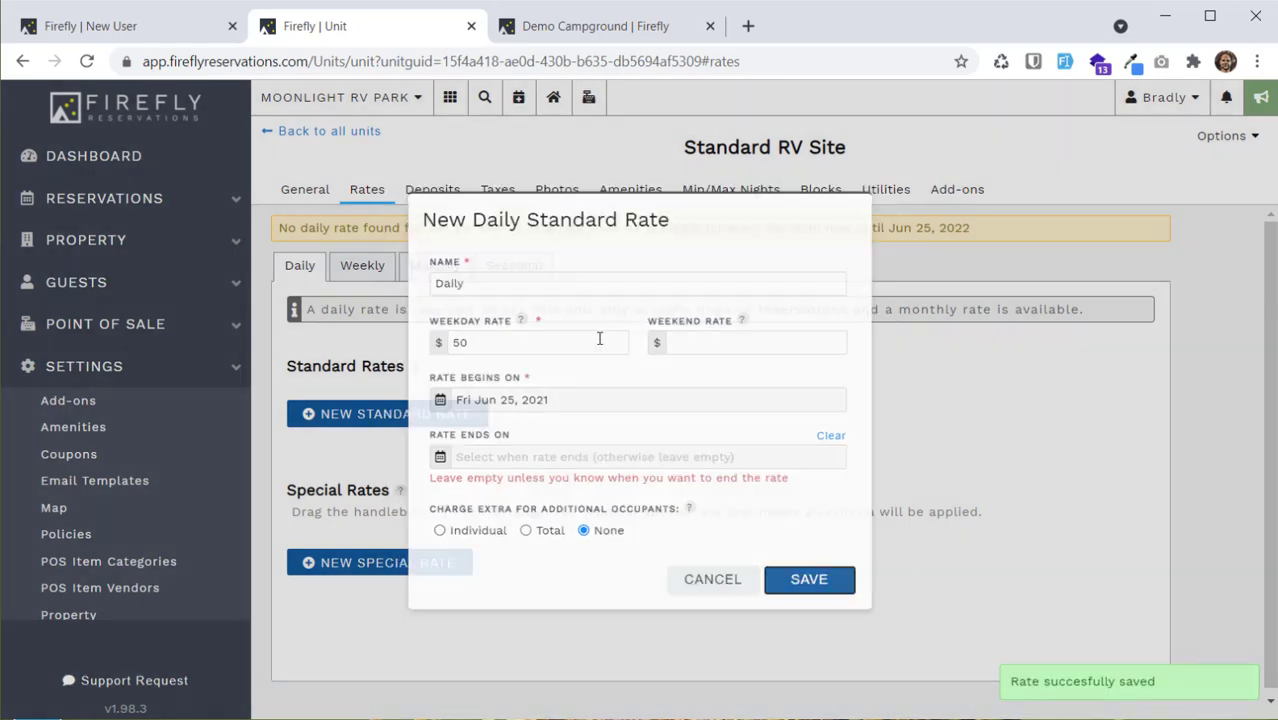
click(385, 575)
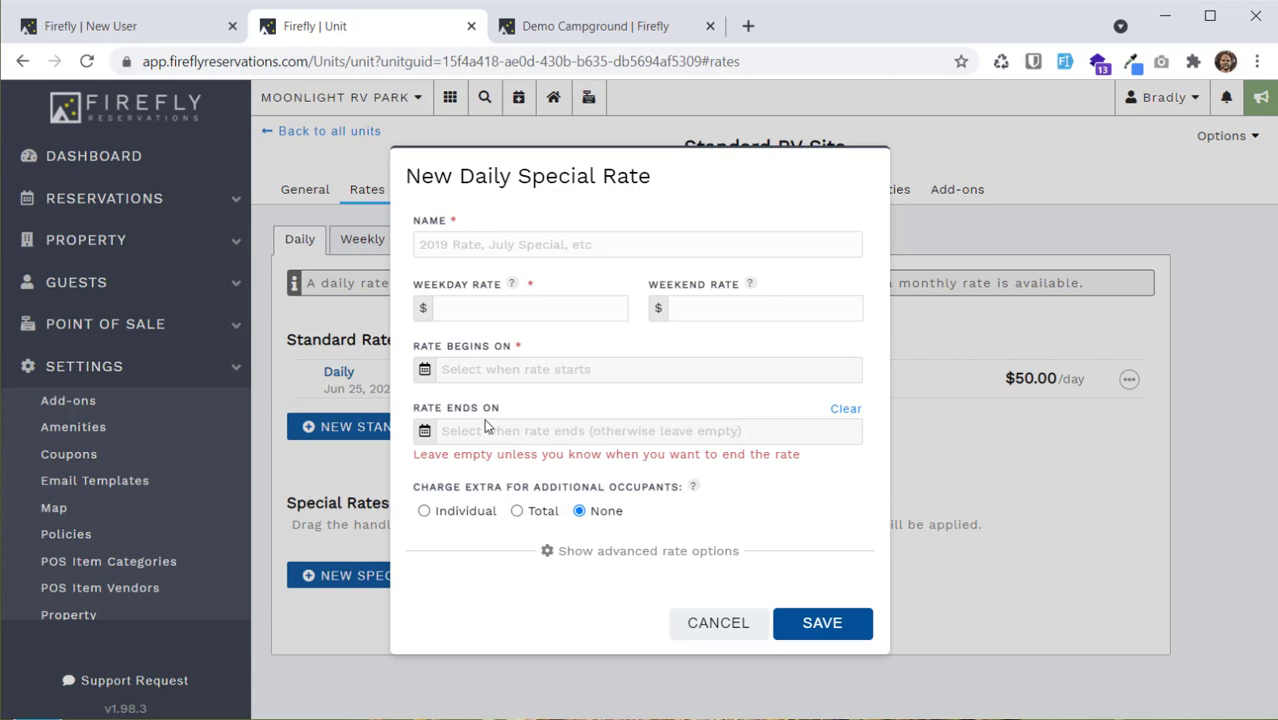
click(515, 240)
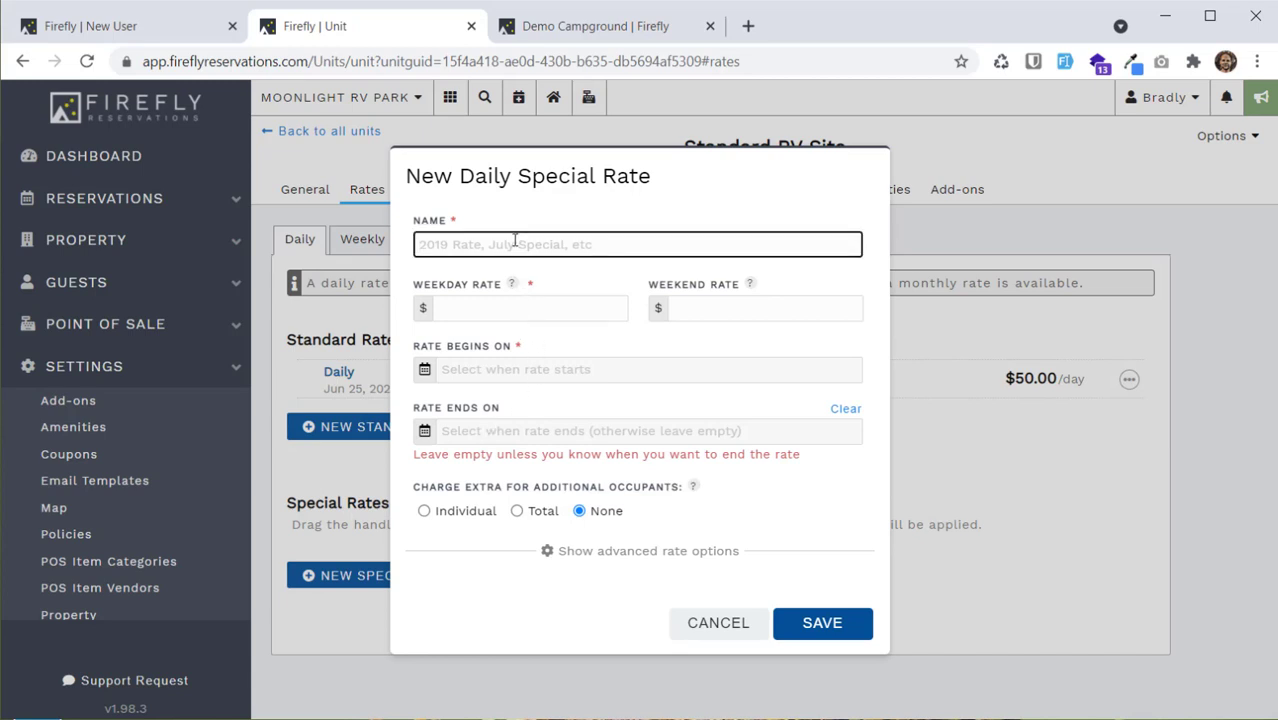
text(July 4th)
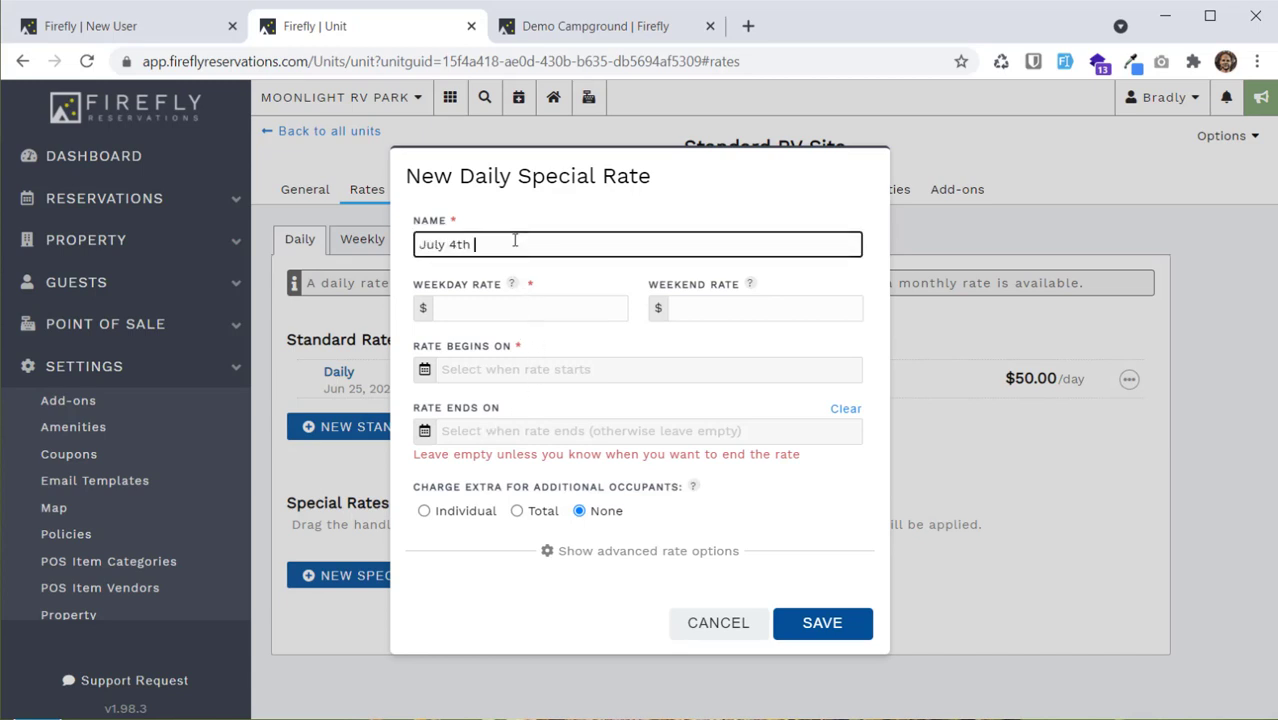
click(485, 302)
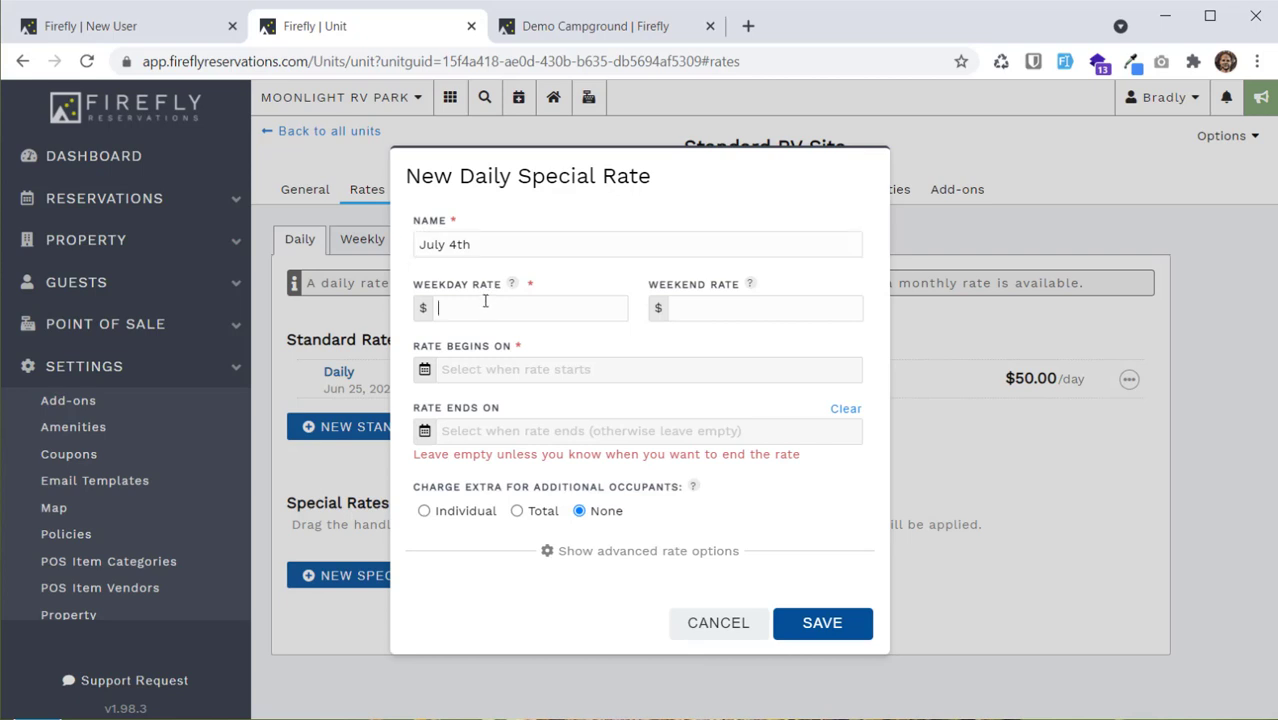
text(60)
Make the July 4th special rate run from Jul 2, 2021 to Jul 6, 2021 and save it.
click(502, 368)
click(655, 412)
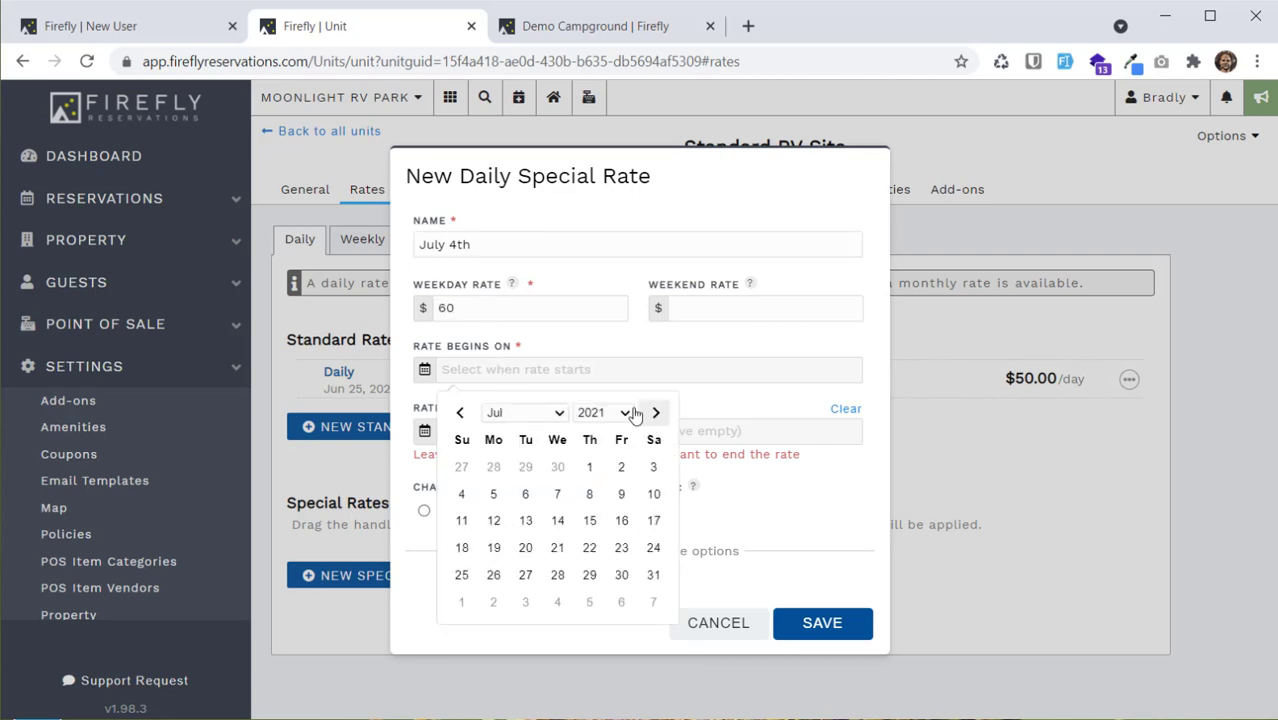
click(621, 467)
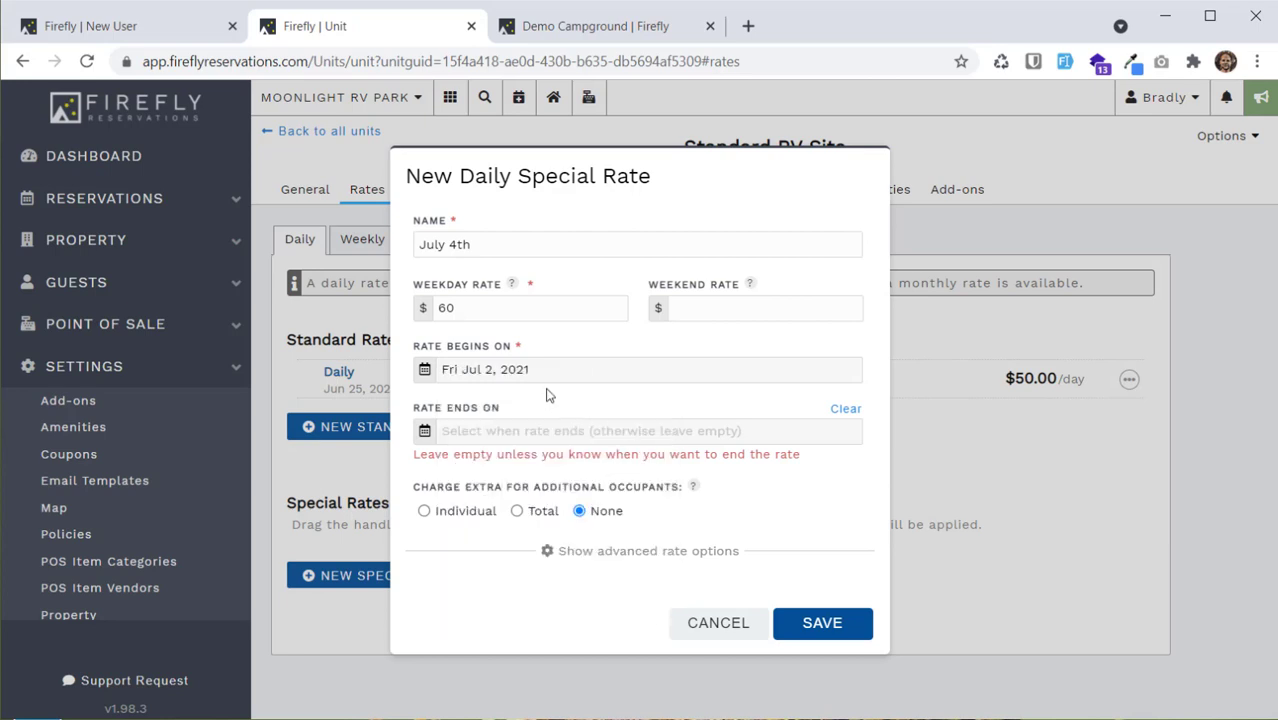
click(512, 438)
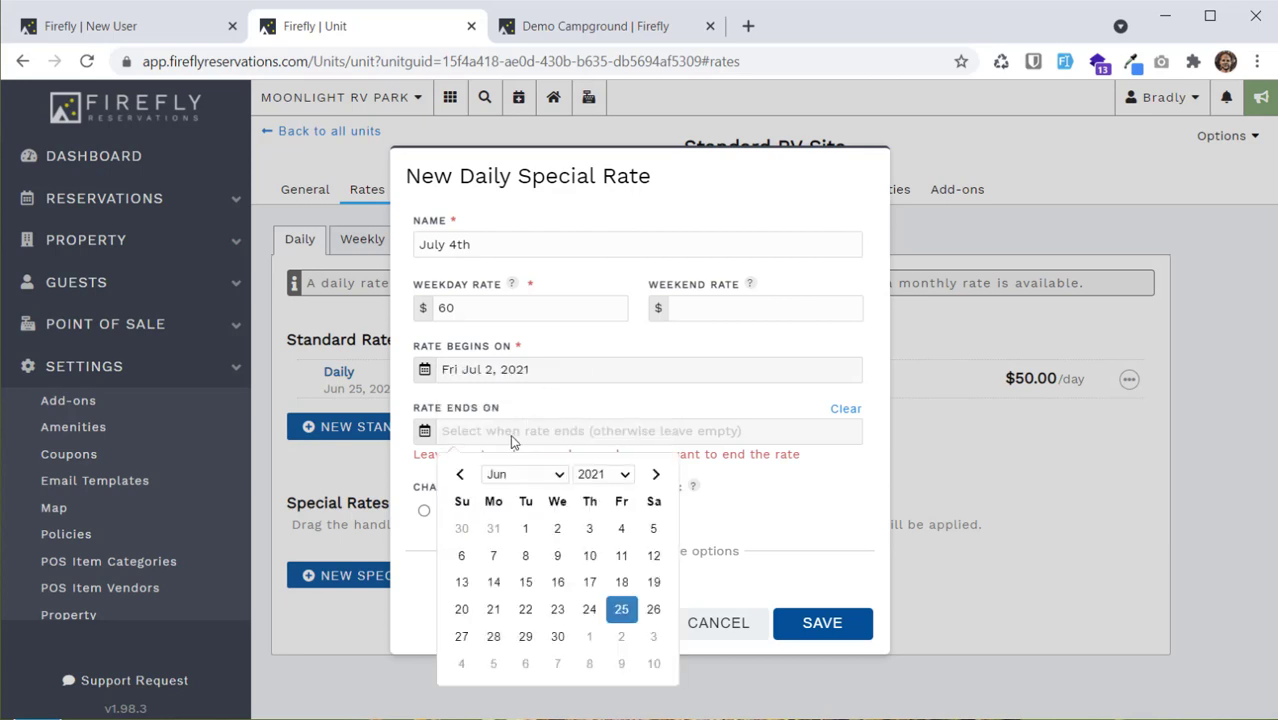
click(656, 474)
click(525, 555)
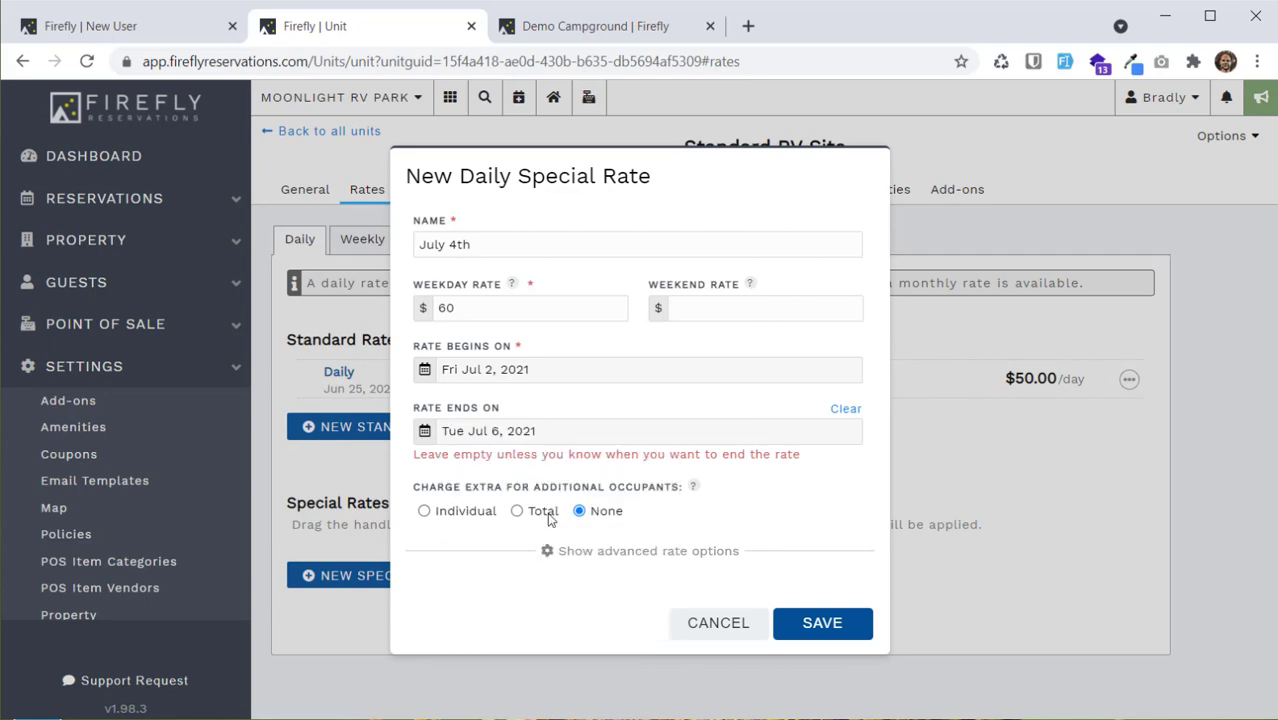
click(790, 623)
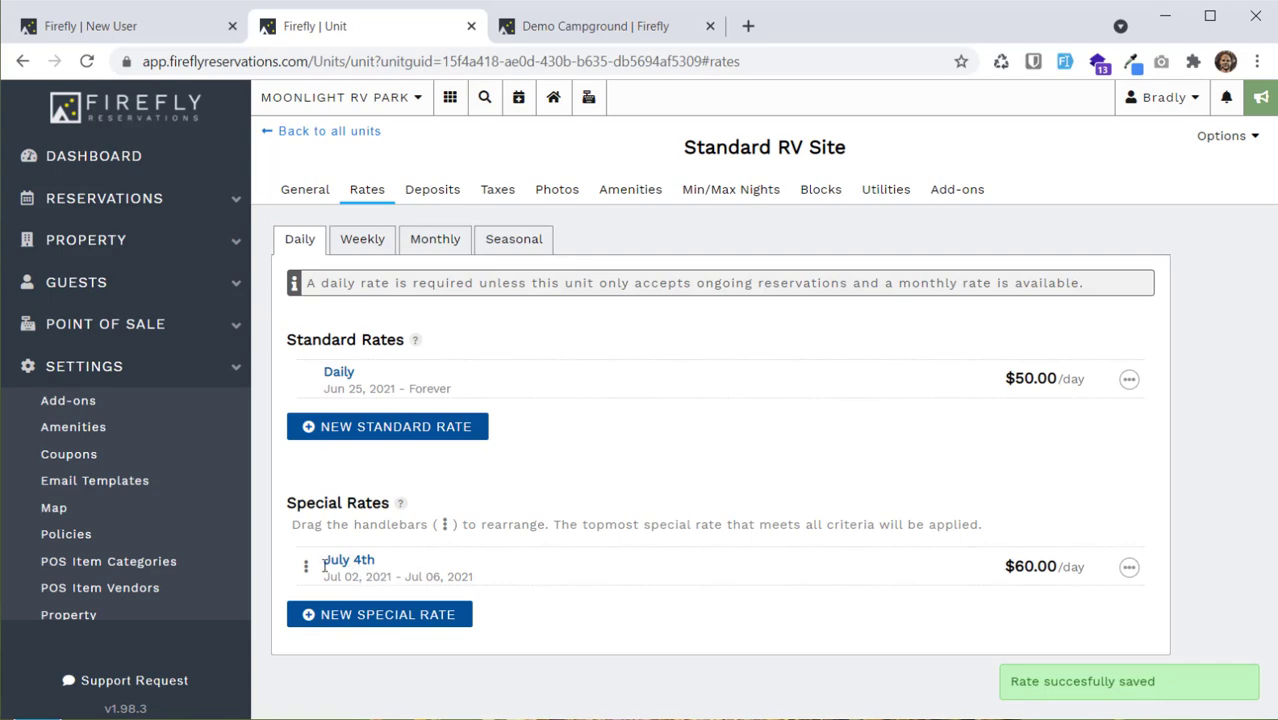
Examine the advanced nights-in-stay and property occupancy options on another new daily special rate, and discard that rate.
click(362, 617)
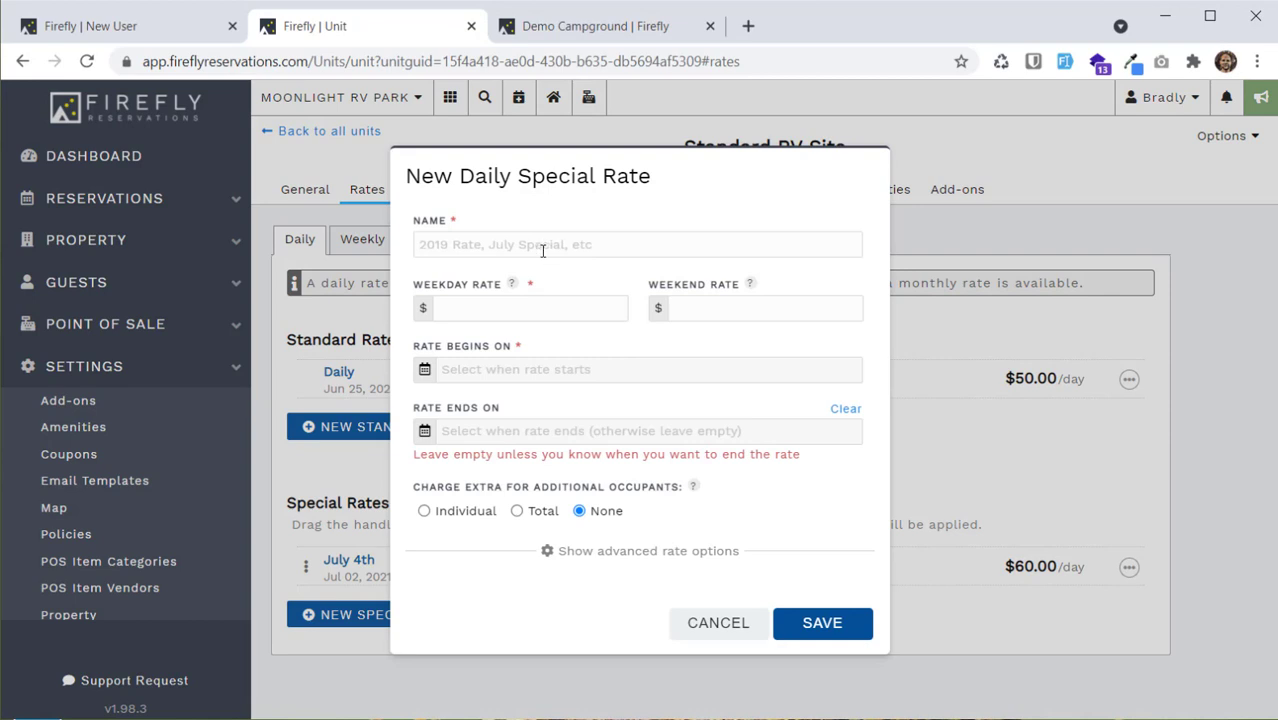
click(699, 552)
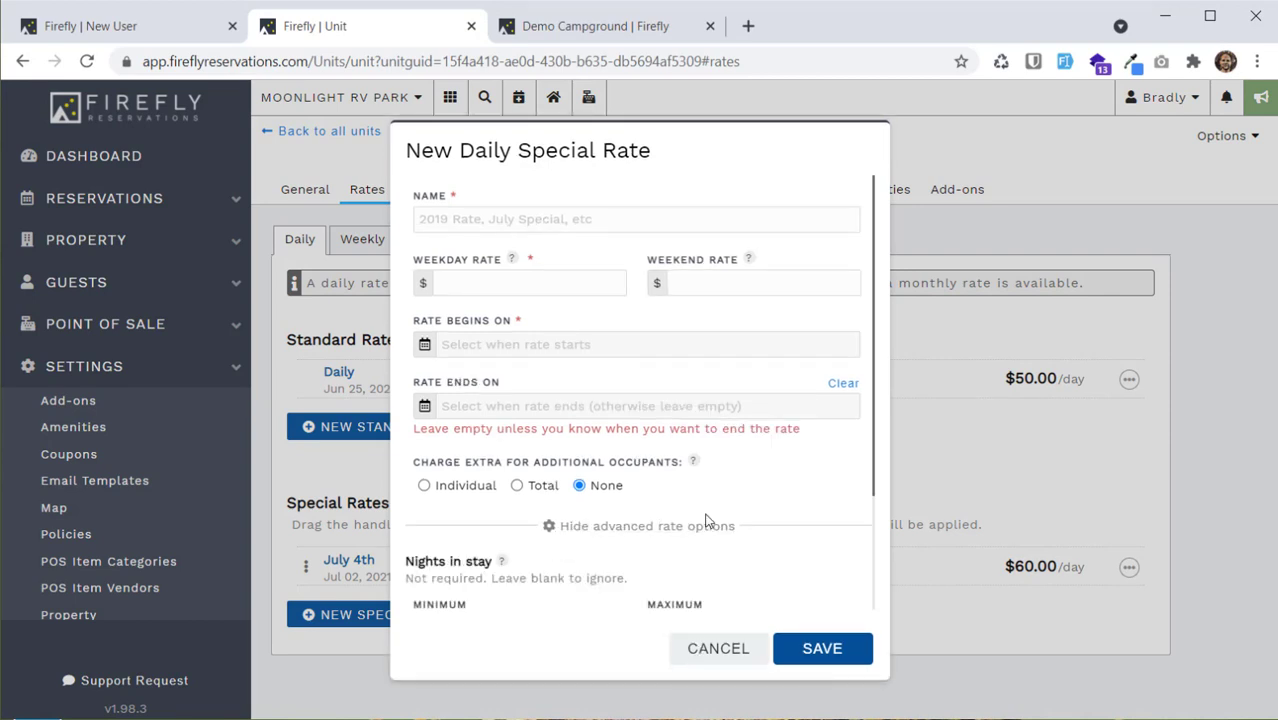
scroll(706, 524, down, 2)
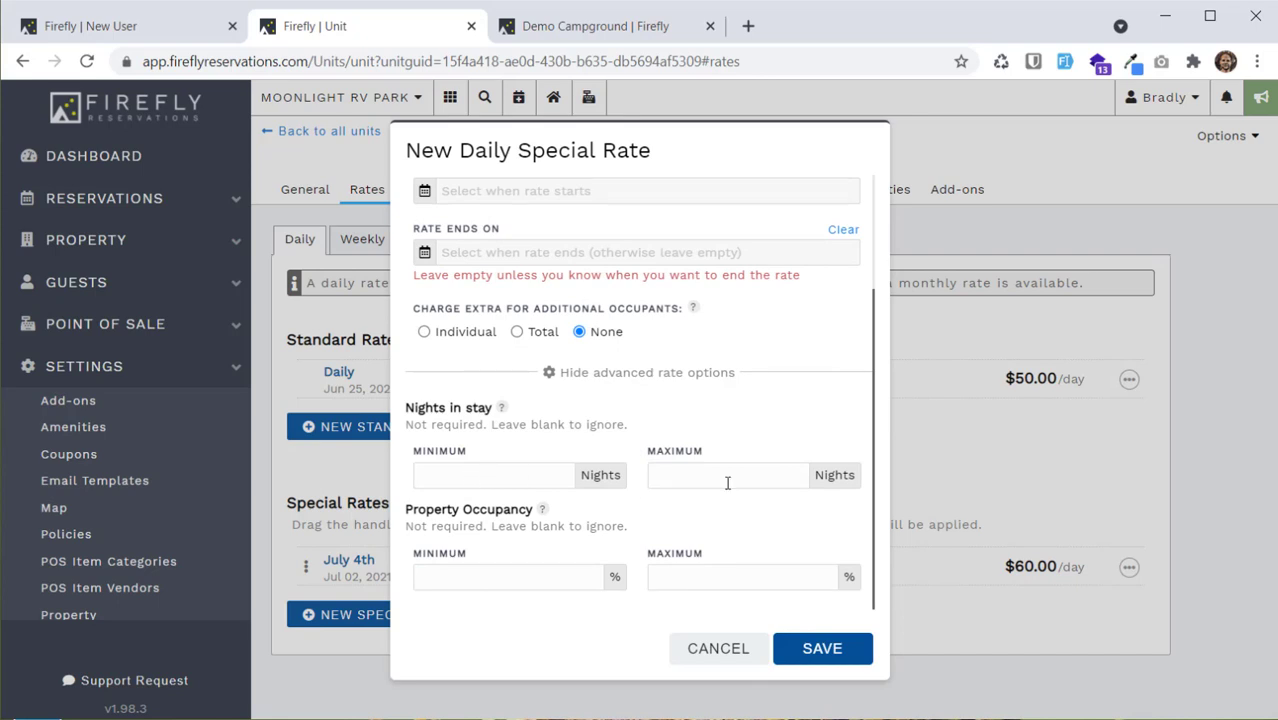
click(515, 576)
click(717, 648)
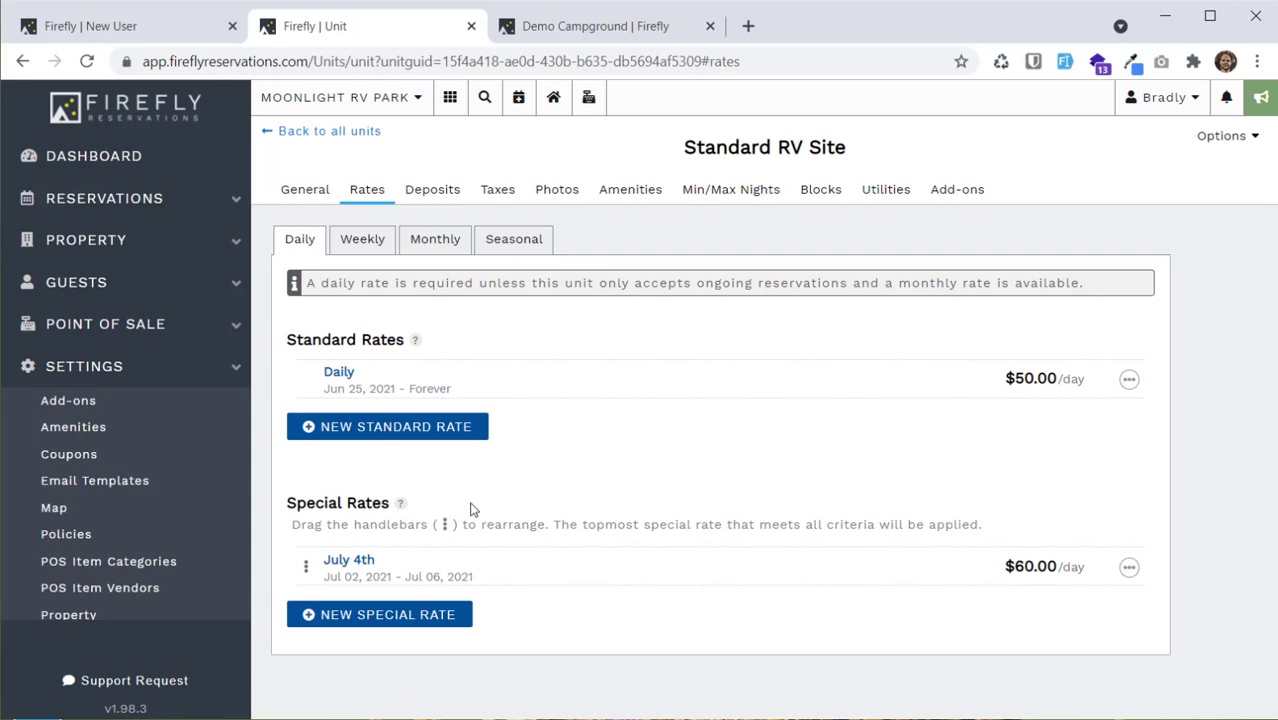
Review how the unit's weekly, monthly, daily and seasonal rates apply to reservations.
click(373, 252)
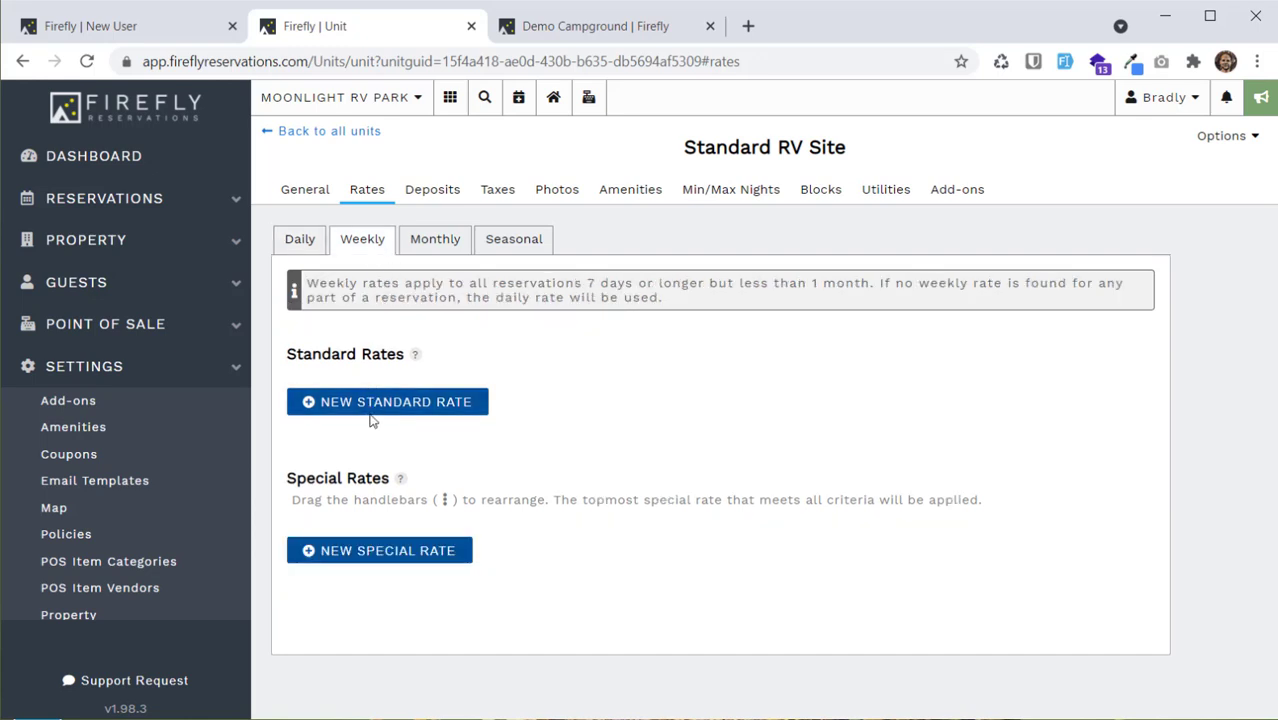
click(447, 250)
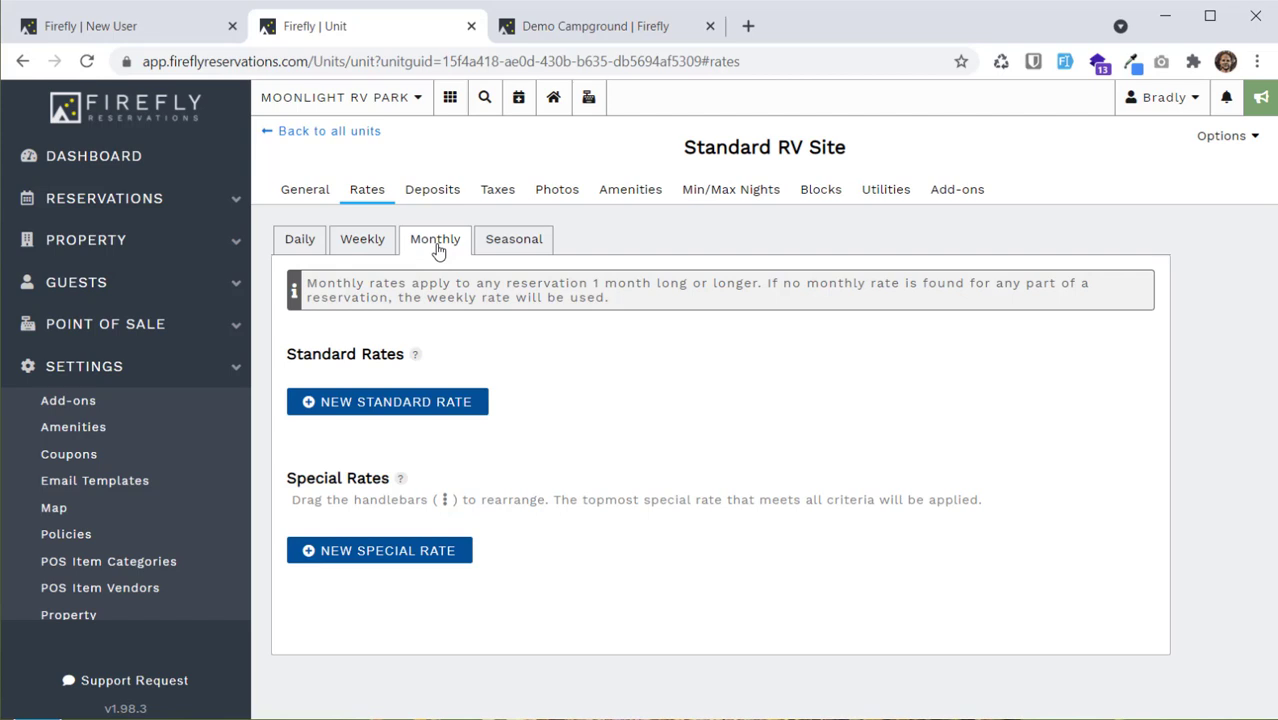
click(360, 248)
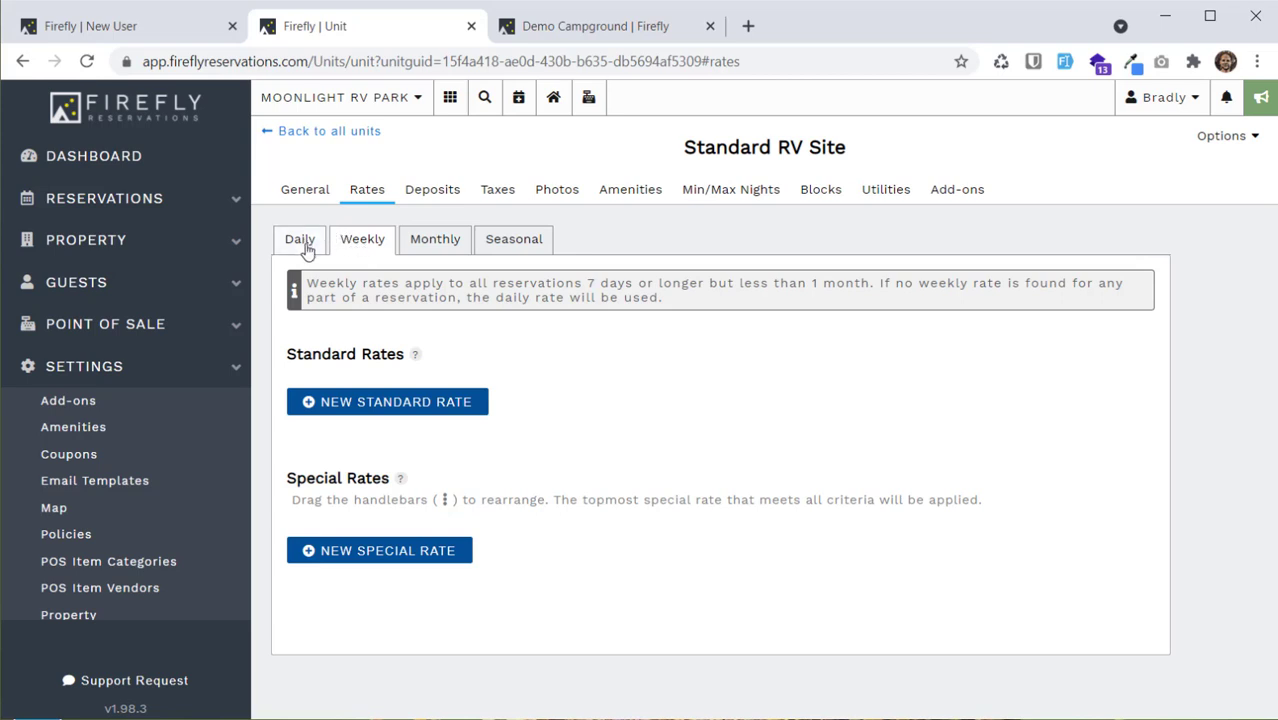
click(307, 251)
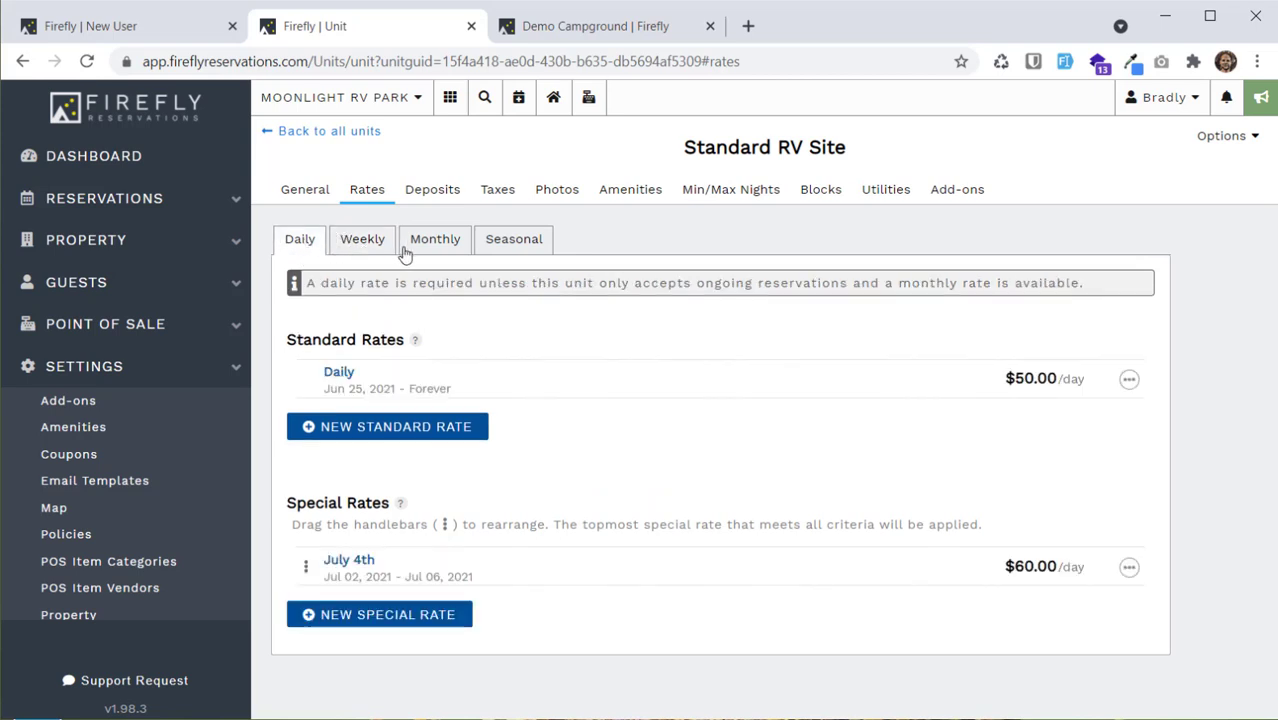
click(488, 246)
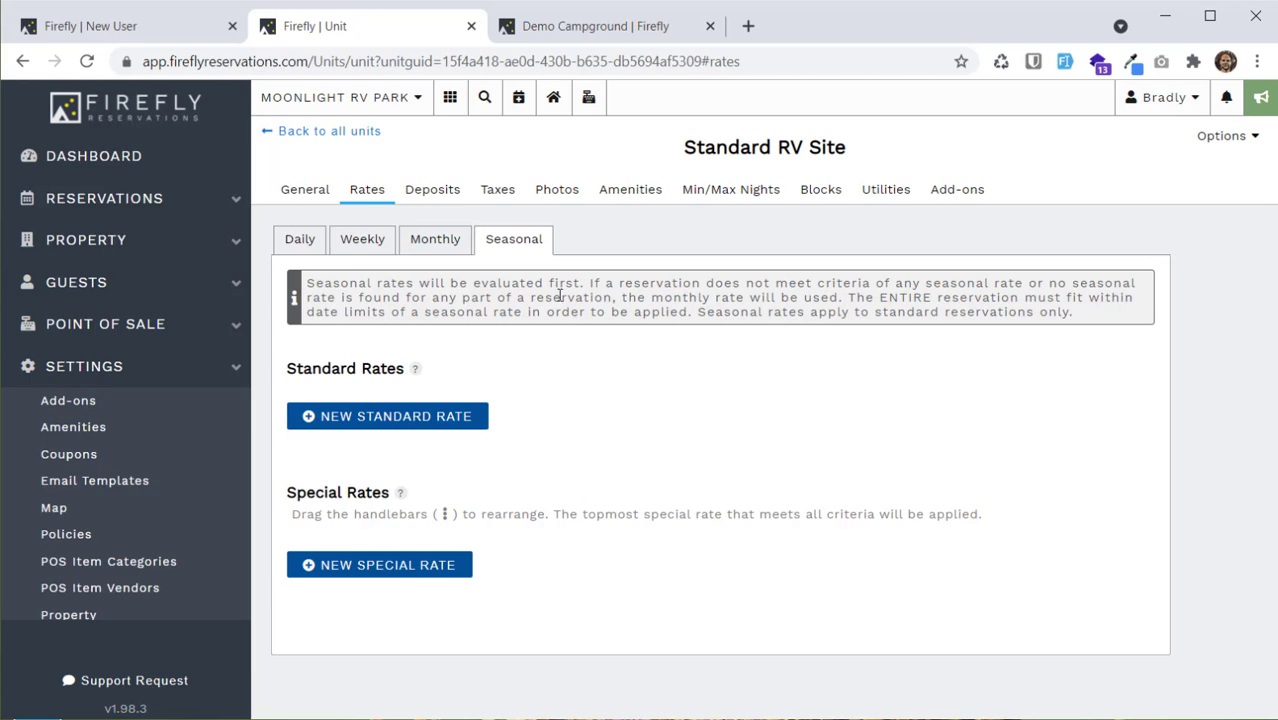
Open the unit's existing deposit rule for editing and choose % as its amount type.
click(432, 200)
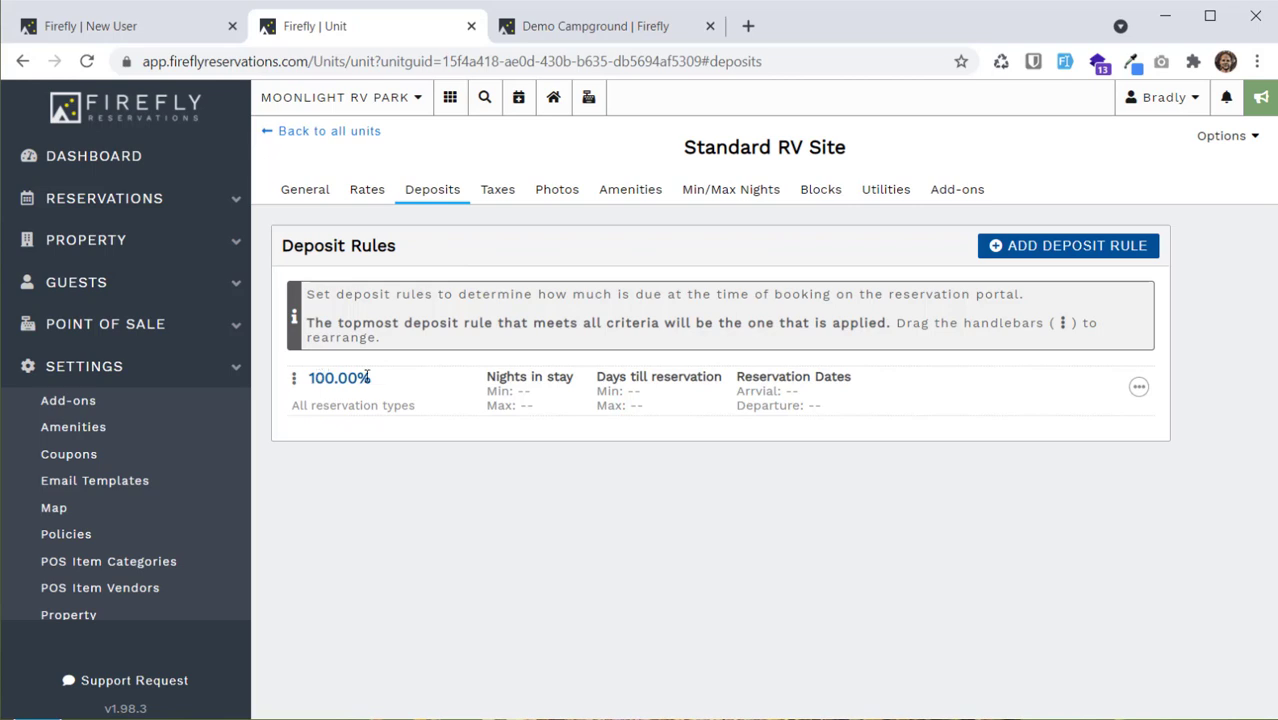
click(1137, 388)
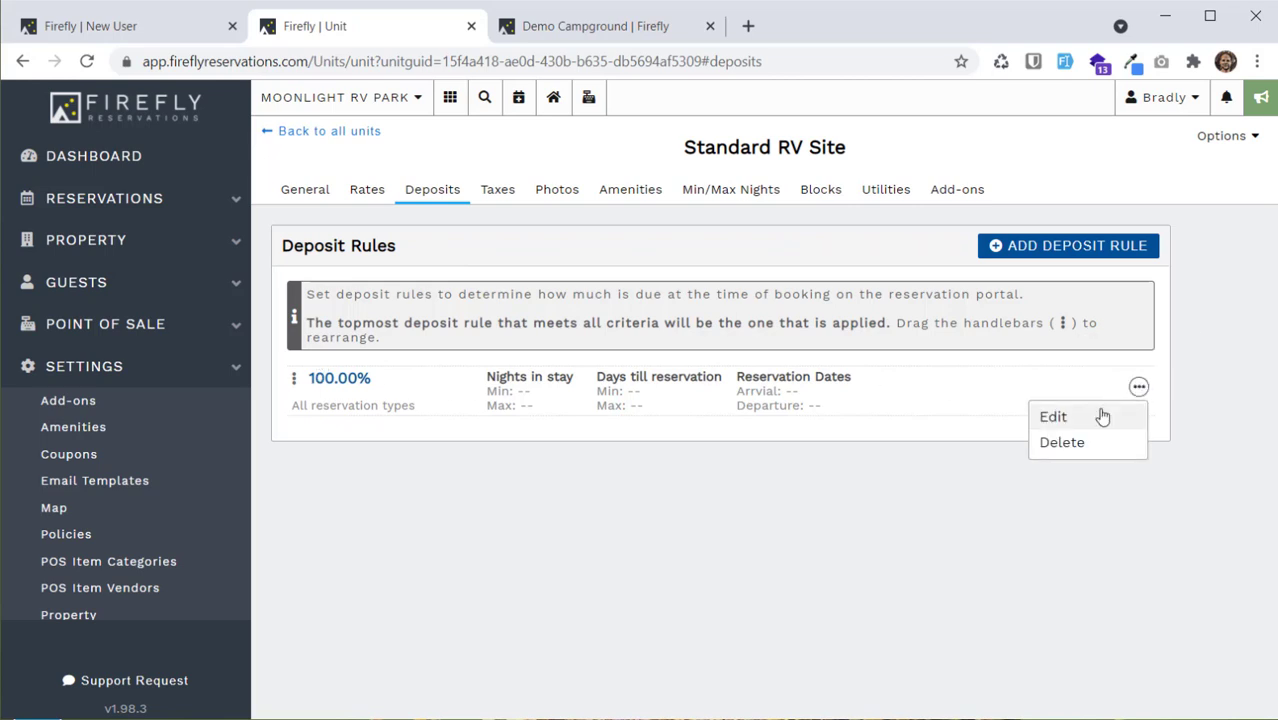
click(1052, 416)
click(588, 344)
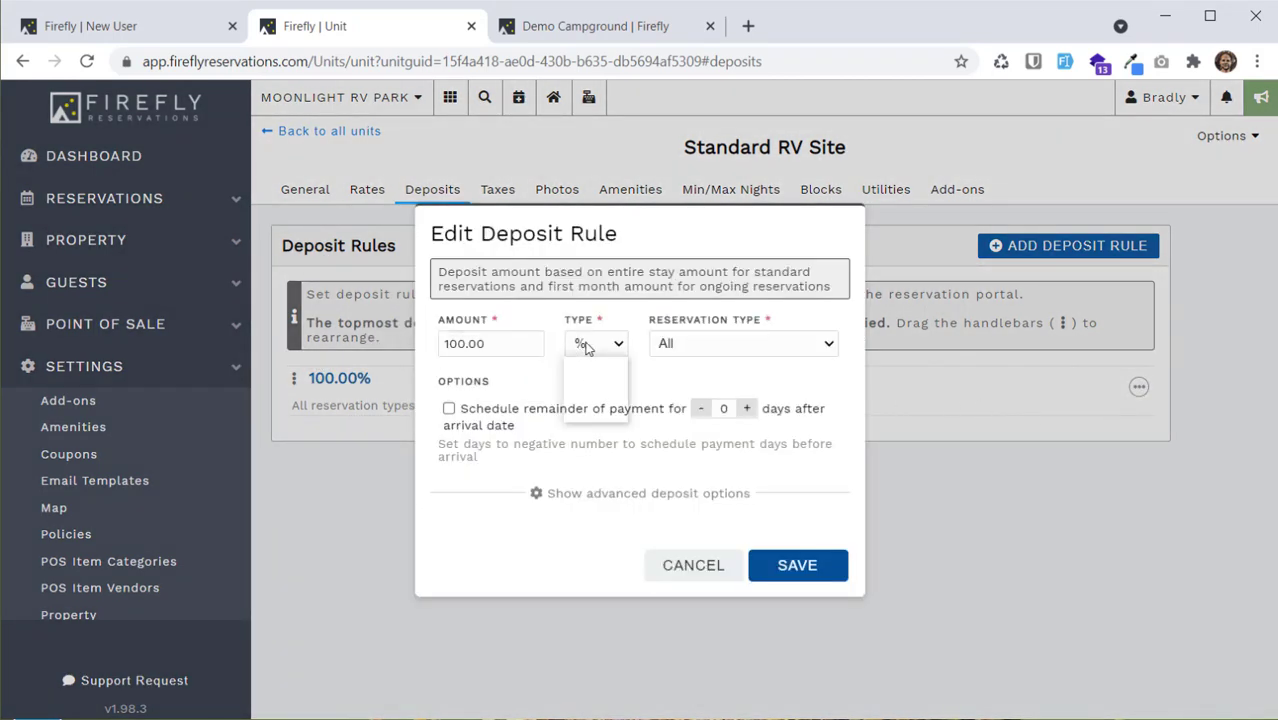
click(588, 412)
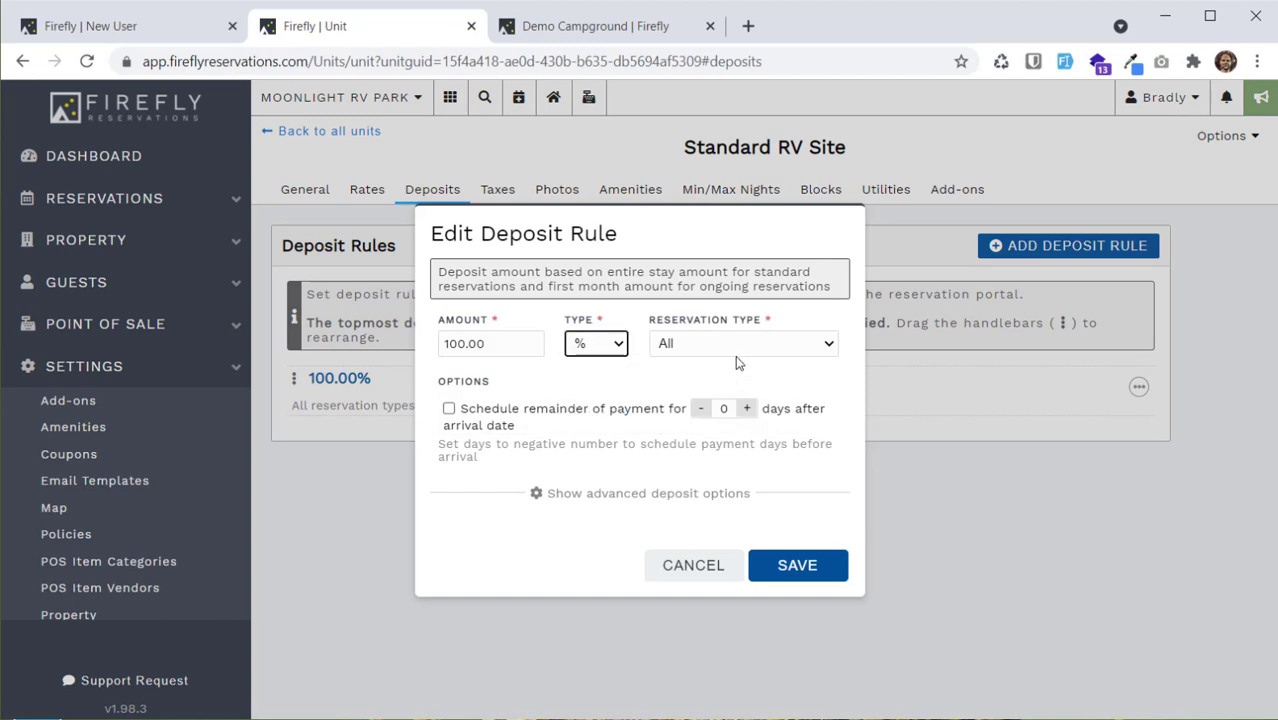
Try the Standard and Ongoing reservation types for the deposit rule, and return the setting to All.
click(738, 347)
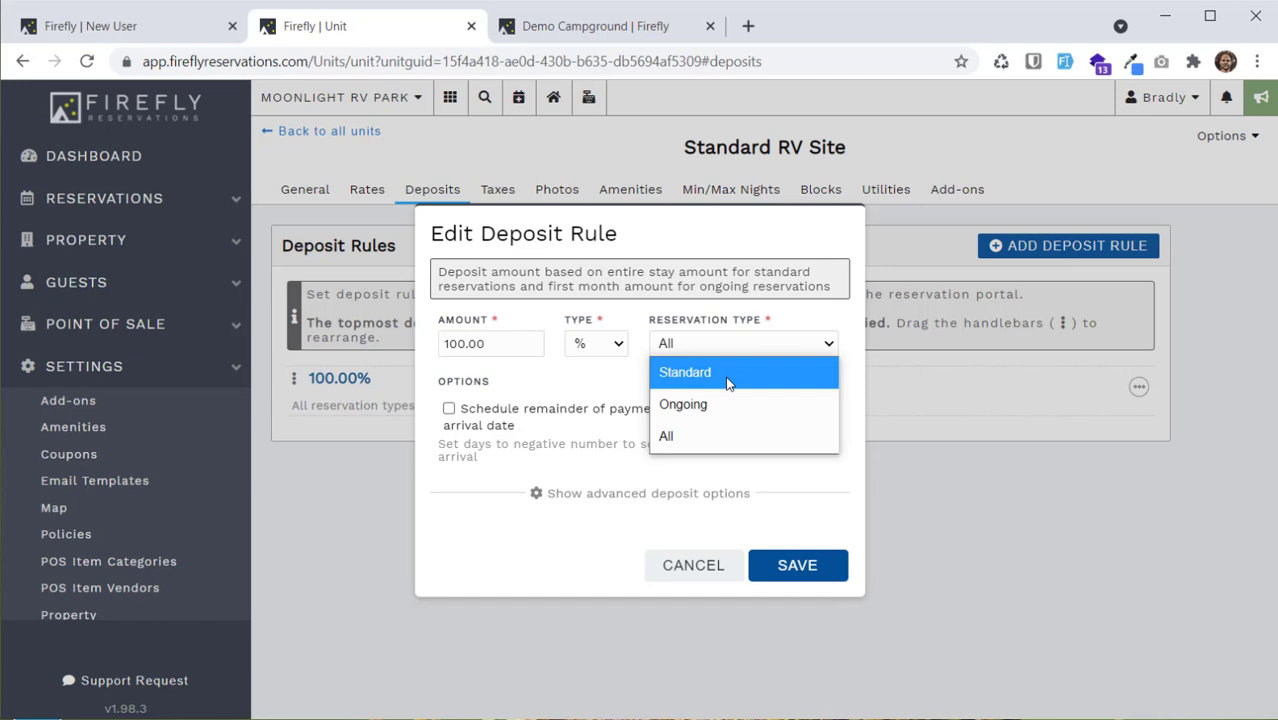
click(727, 383)
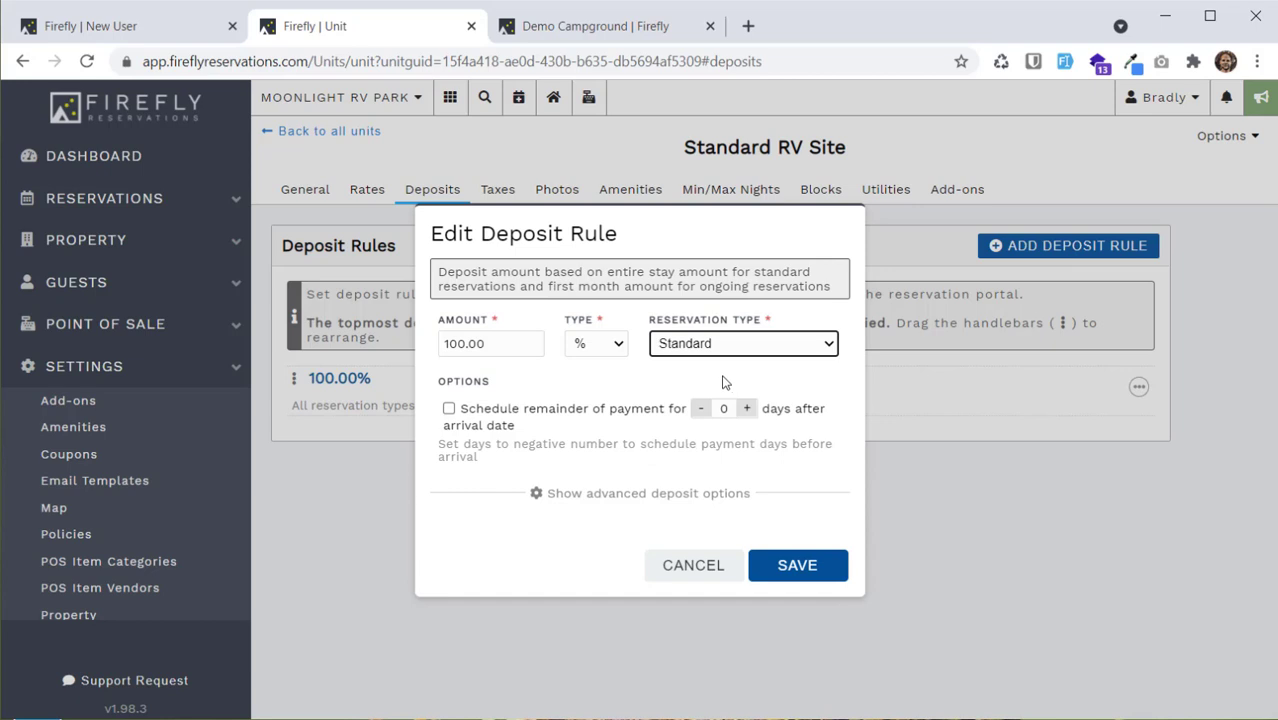
click(718, 348)
click(692, 400)
click(716, 347)
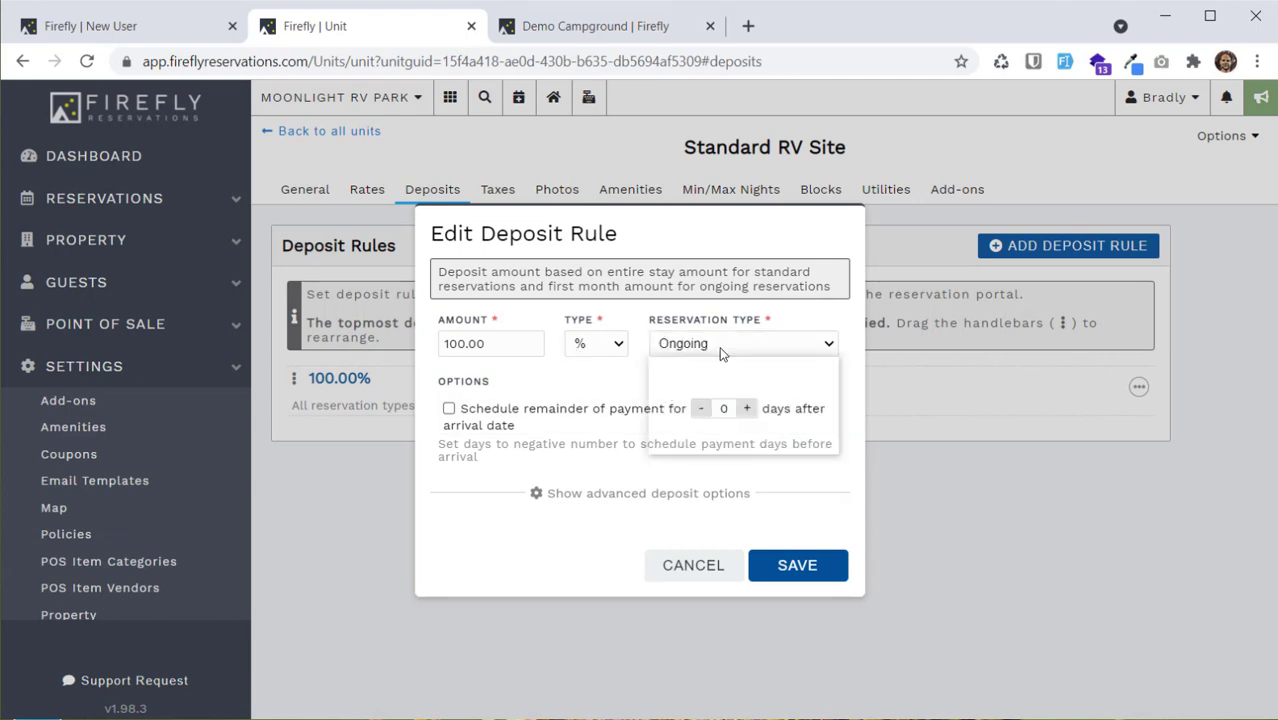
click(707, 366)
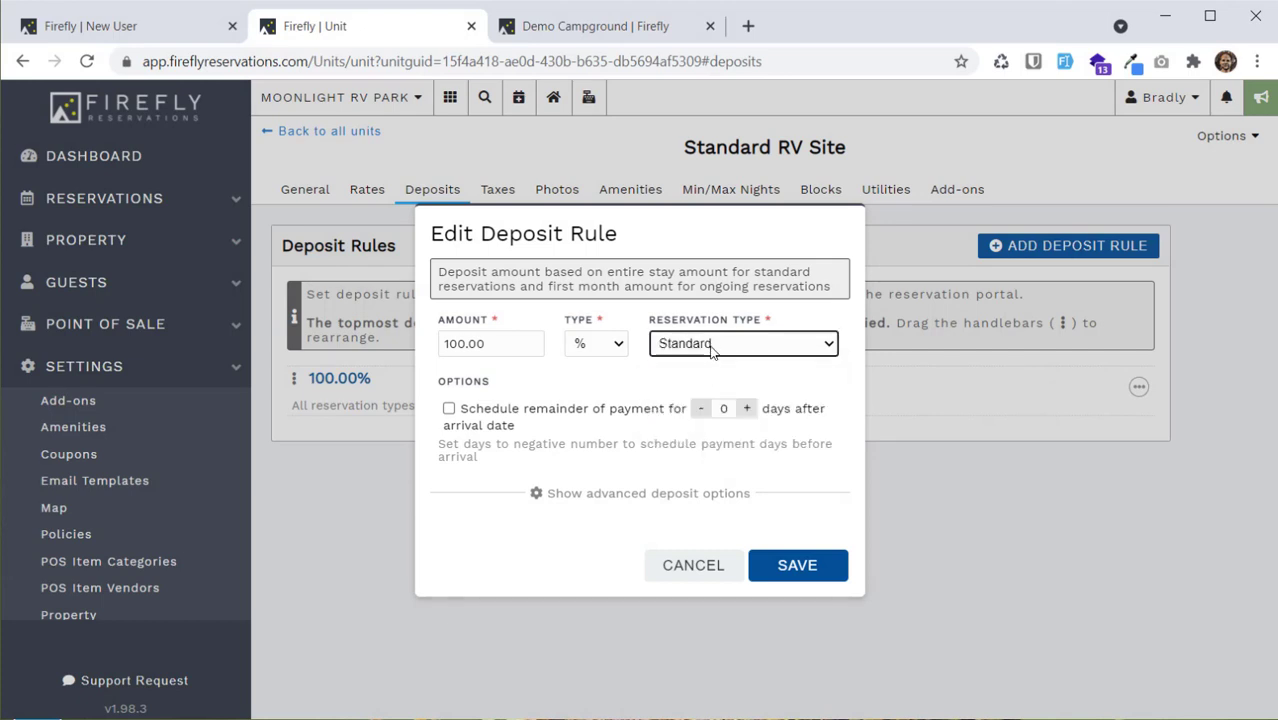
click(712, 348)
click(668, 436)
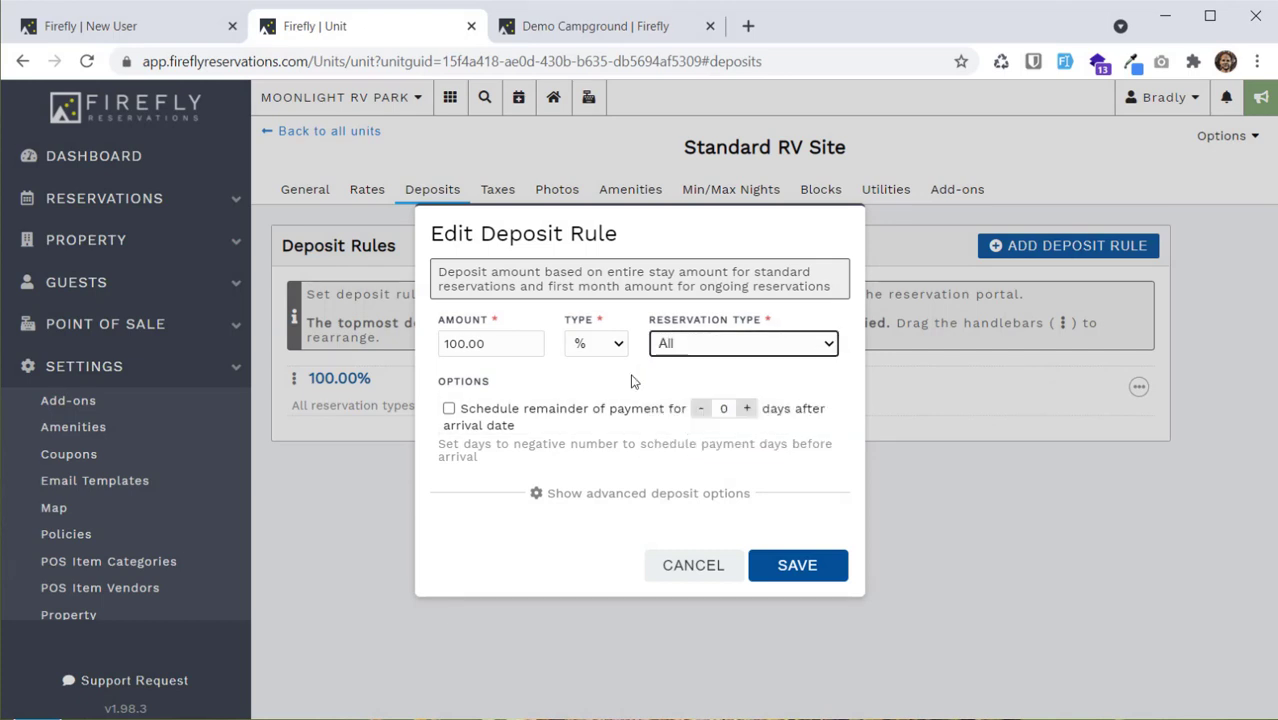
Set the deposit amount to 50% and schedule the remaining payment for -2 days after the arrival date.
click(530, 346)
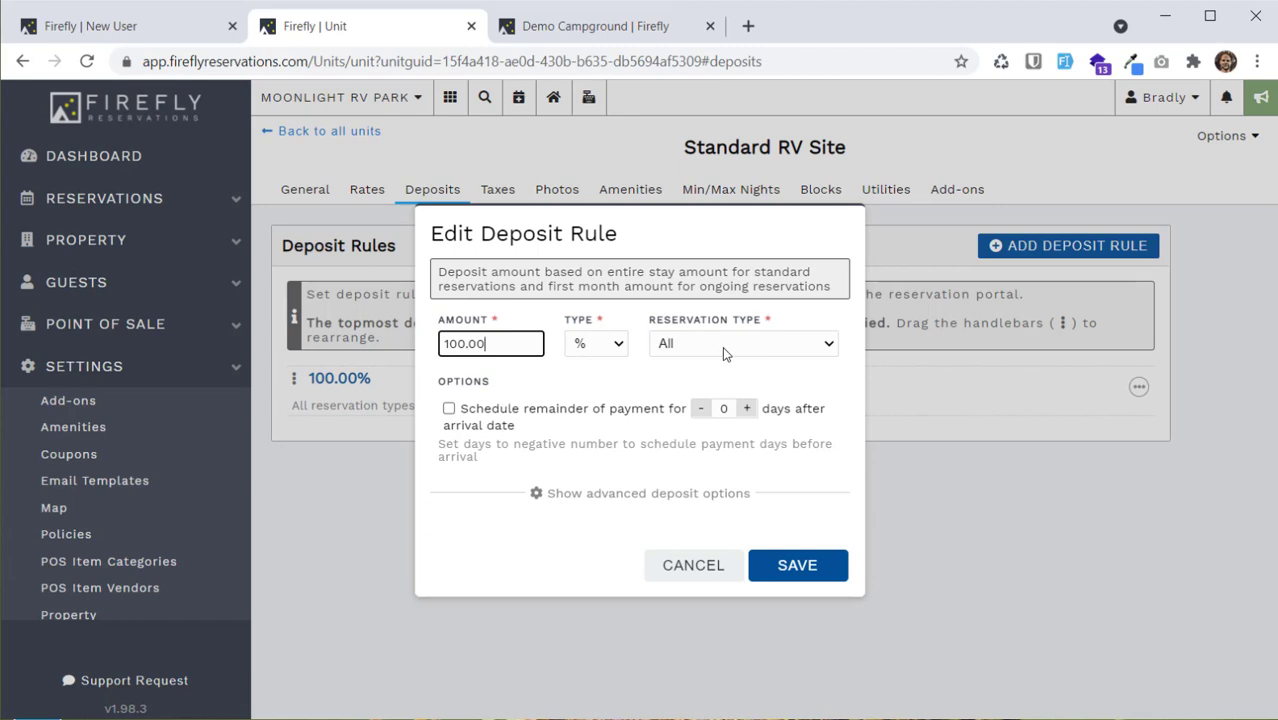
drag(522, 347, 435, 343)
text(50)
click(481, 421)
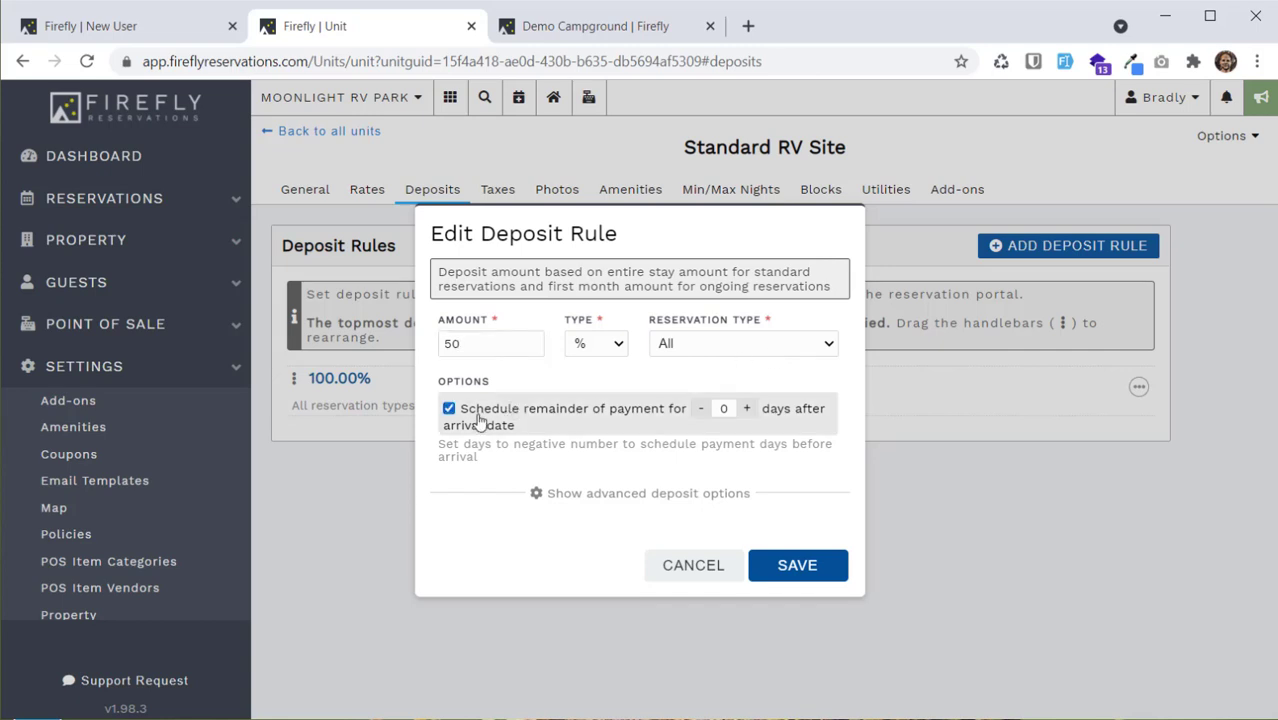
double_click(747, 411)
double_click(702, 412)
click(702, 412)
Examine the deposit rule's advanced criteria for nights, days until arrival and reservation dates, and discard the rule changes.
click(686, 494)
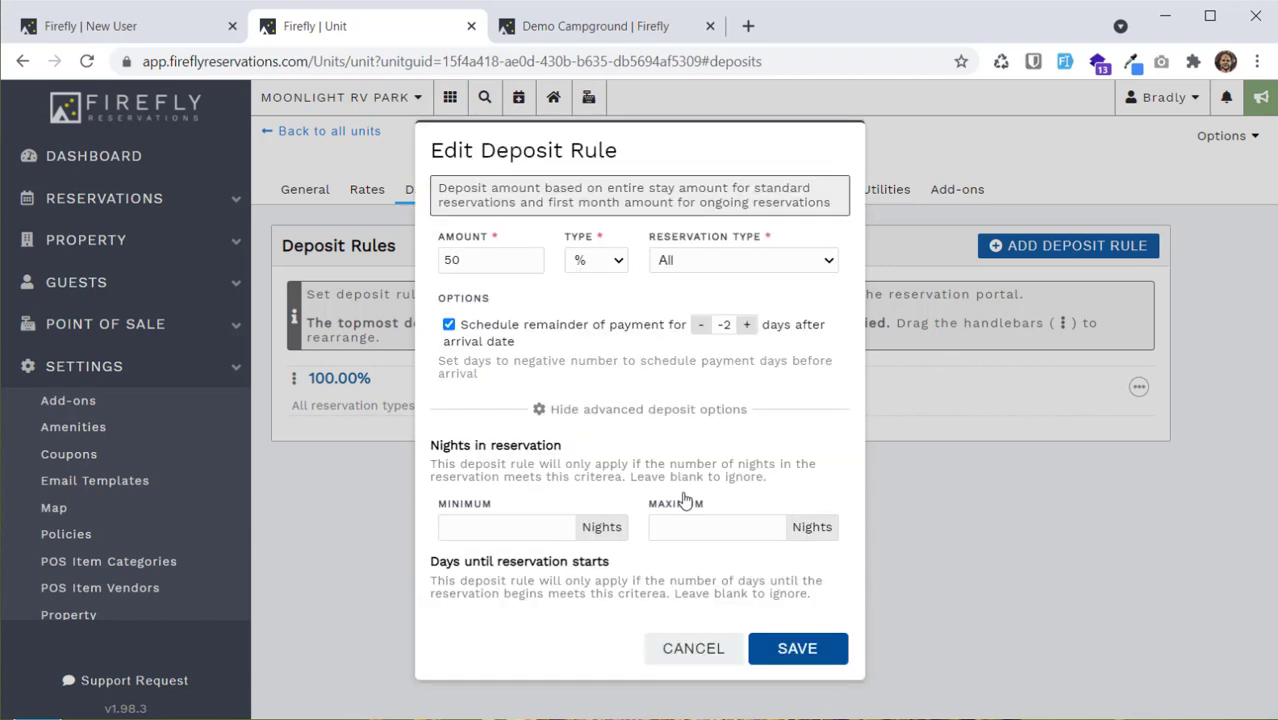
scroll(690, 422, down, 2)
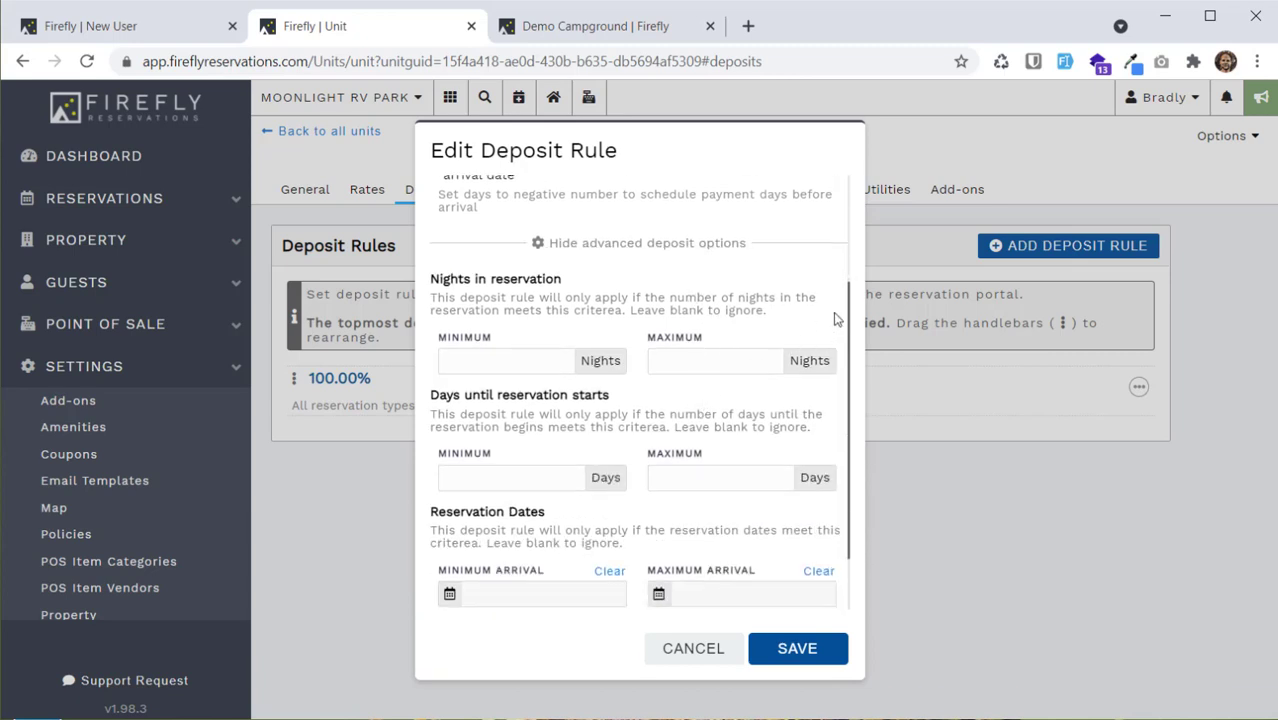
scroll(840, 302, down, 1)
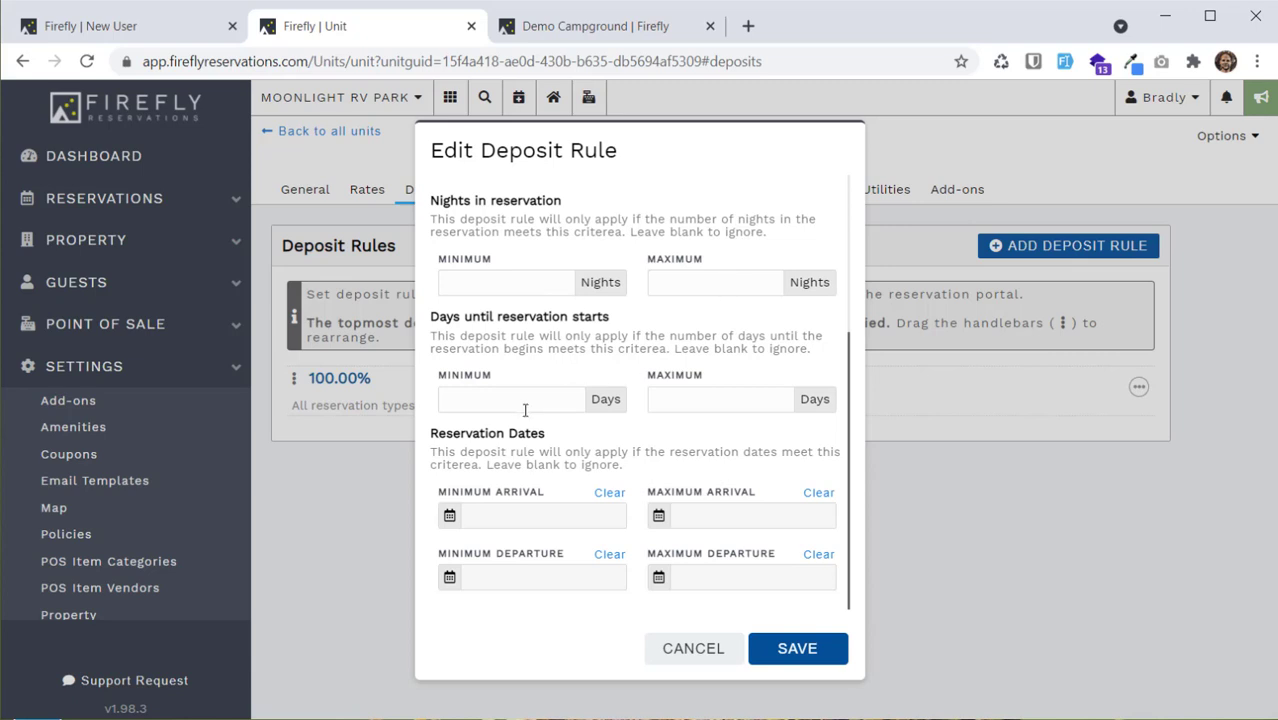
click(712, 648)
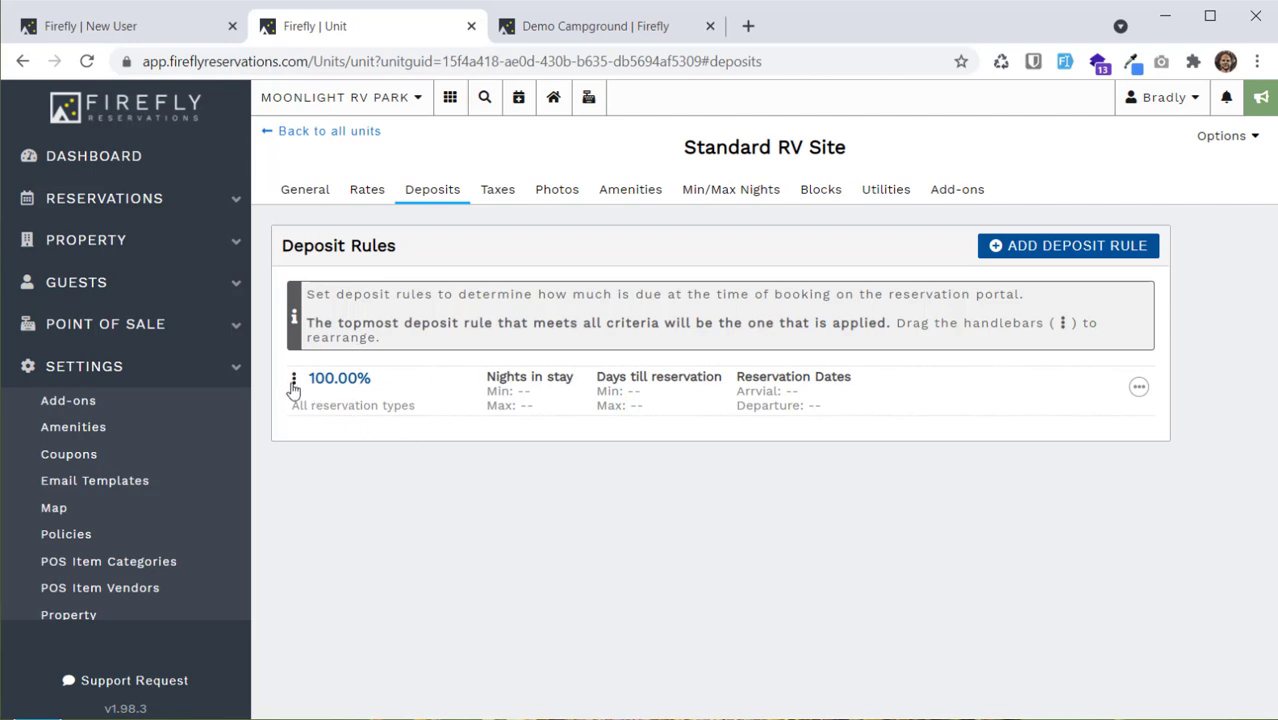
Try rearranging the existing rule within the unit's deposit rule order.
mouse_move(293, 381)
mouse_down()
mouse_move(294, 418)
mouse_move(297, 394)
mouse_up()
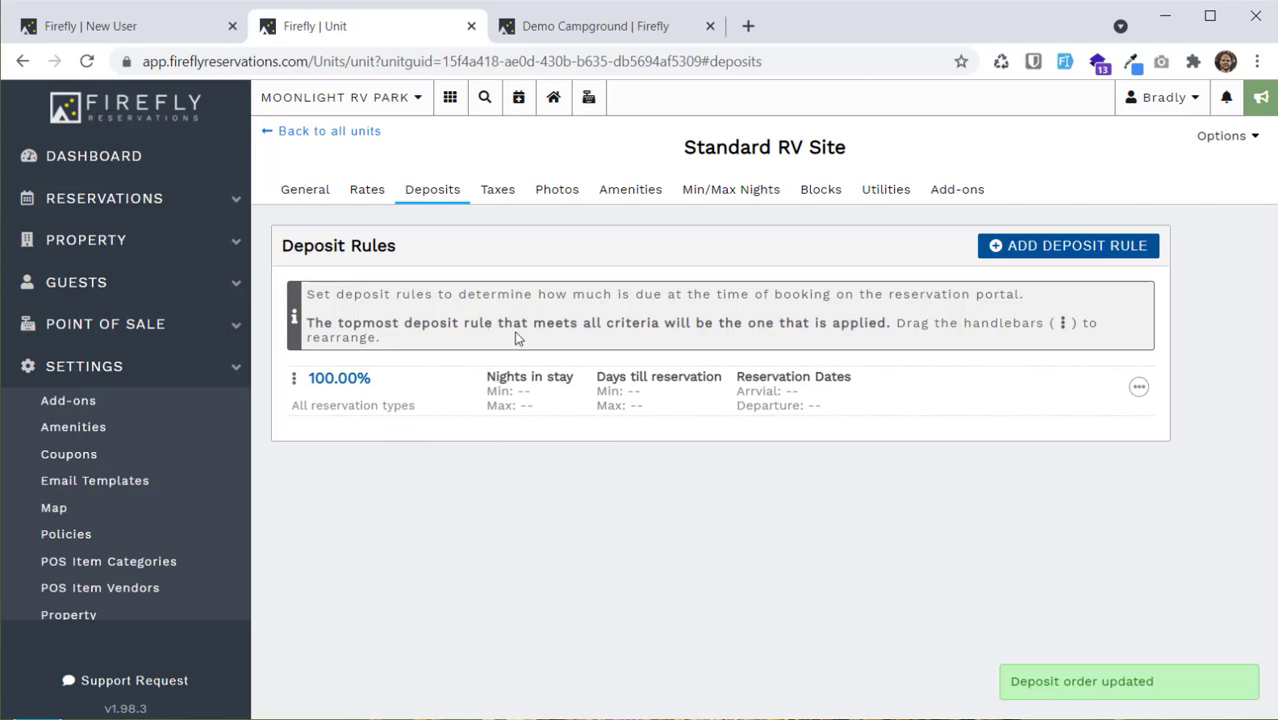
Add a Hotel Tax rule to the Standard RV Site with a minimum stay length of 30 days.
drag(502, 190, 508, 191)
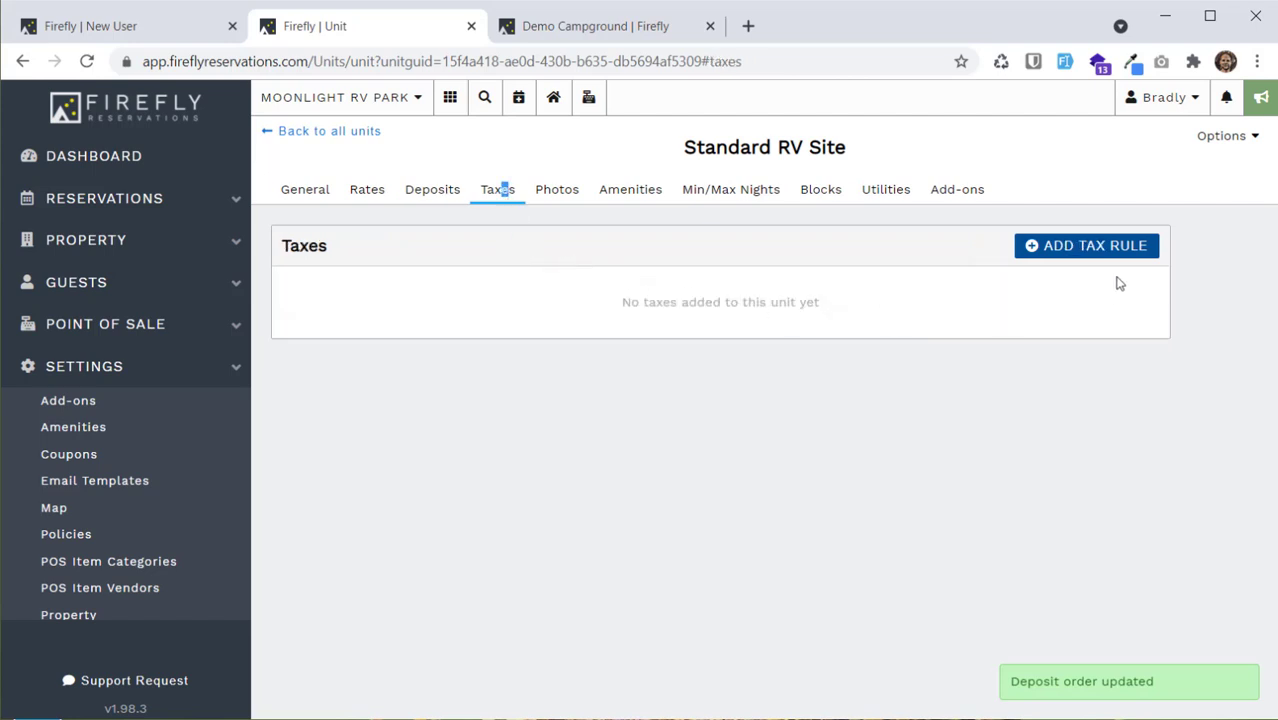
click(1077, 260)
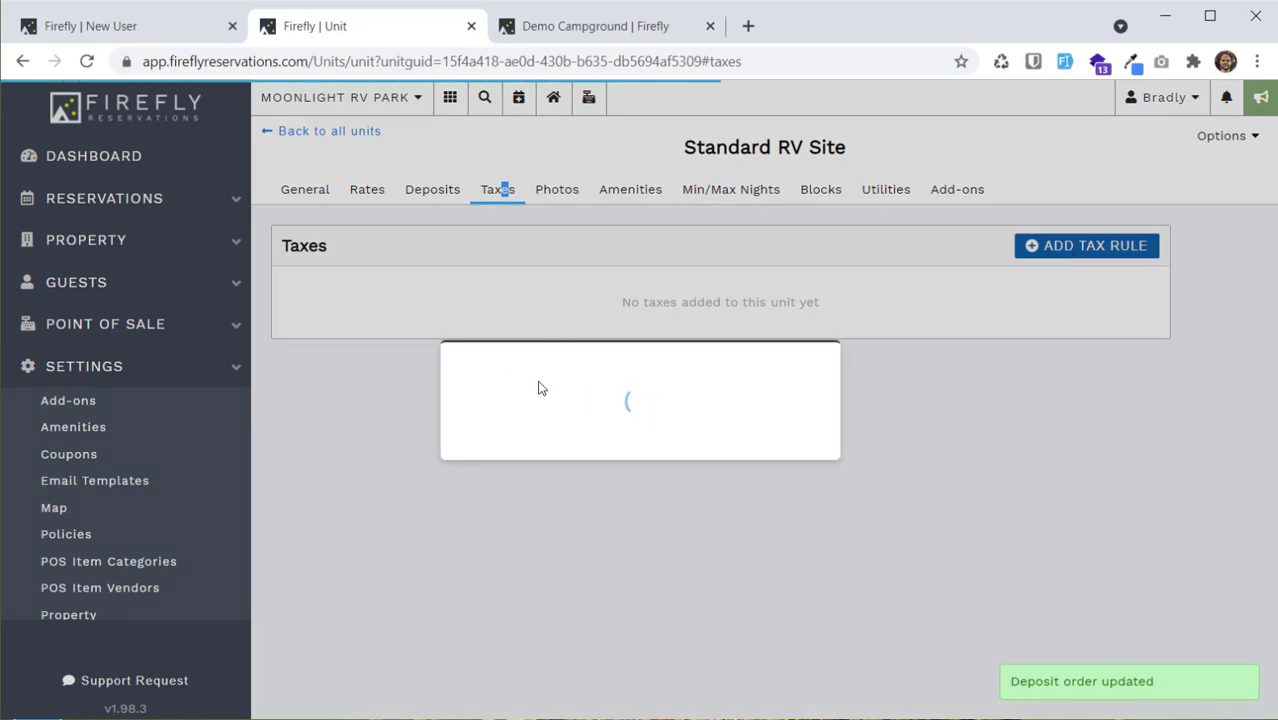
click(575, 380)
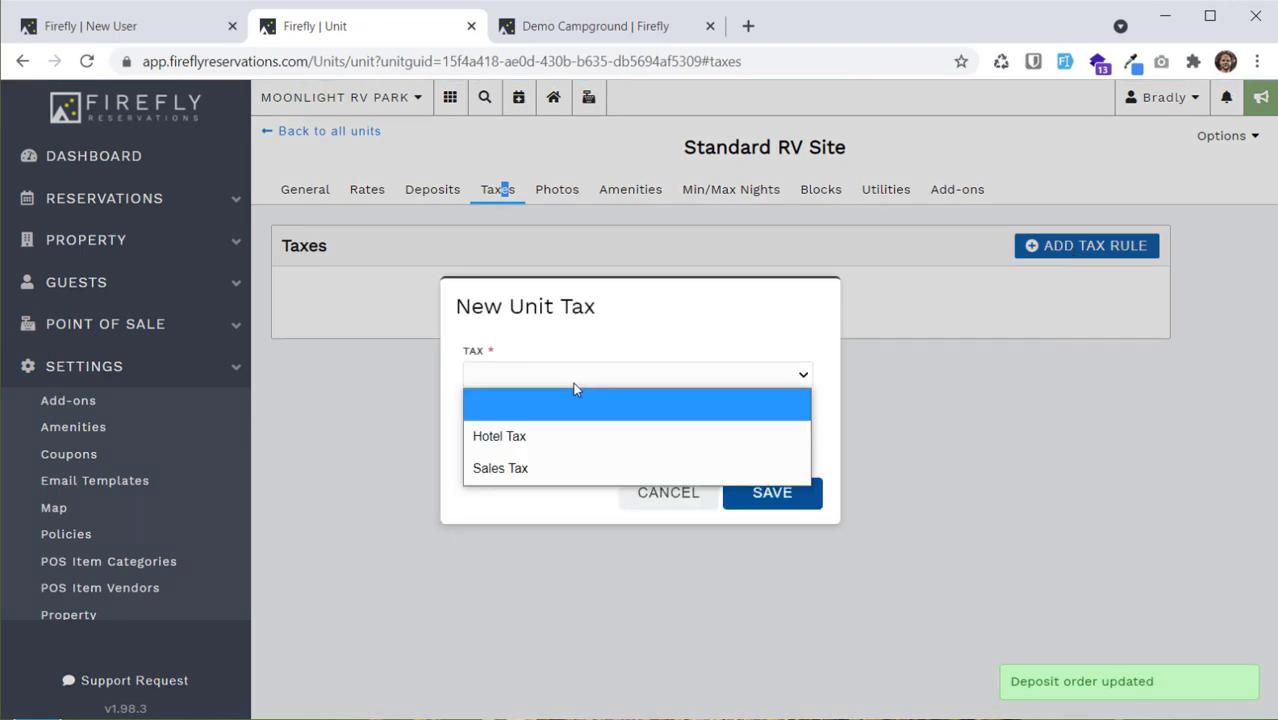
click(551, 440)
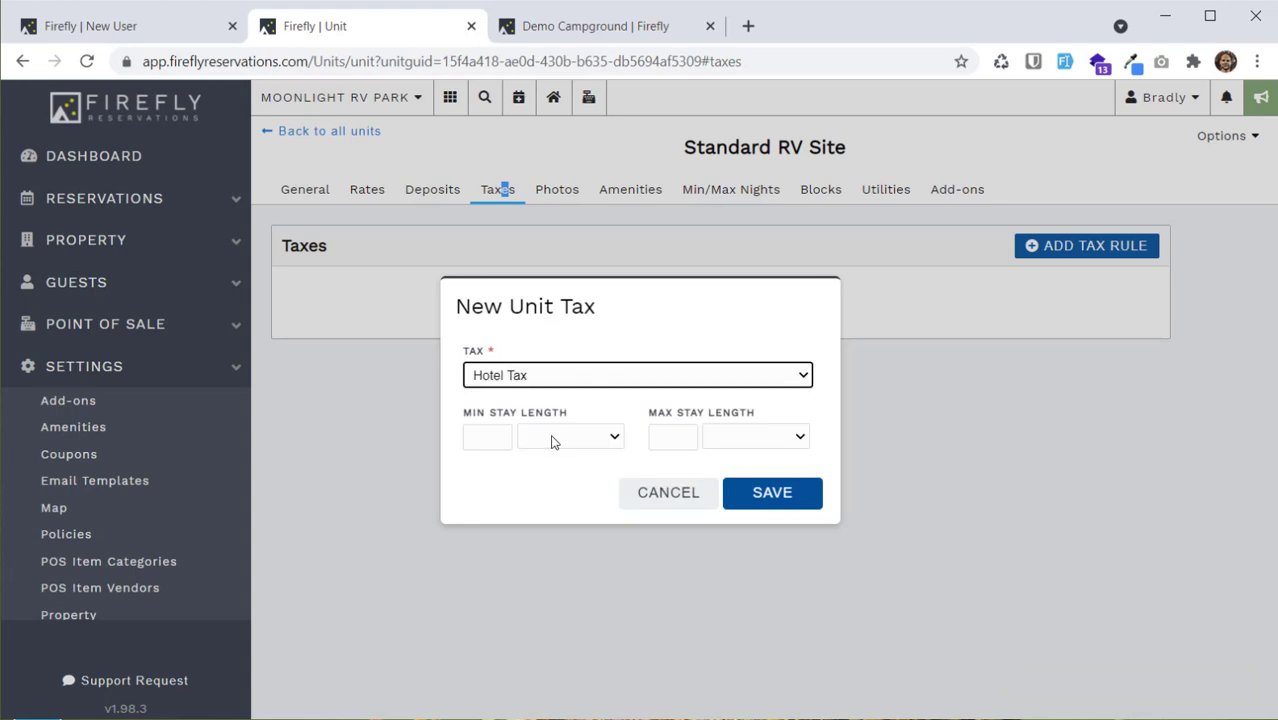
click(496, 439)
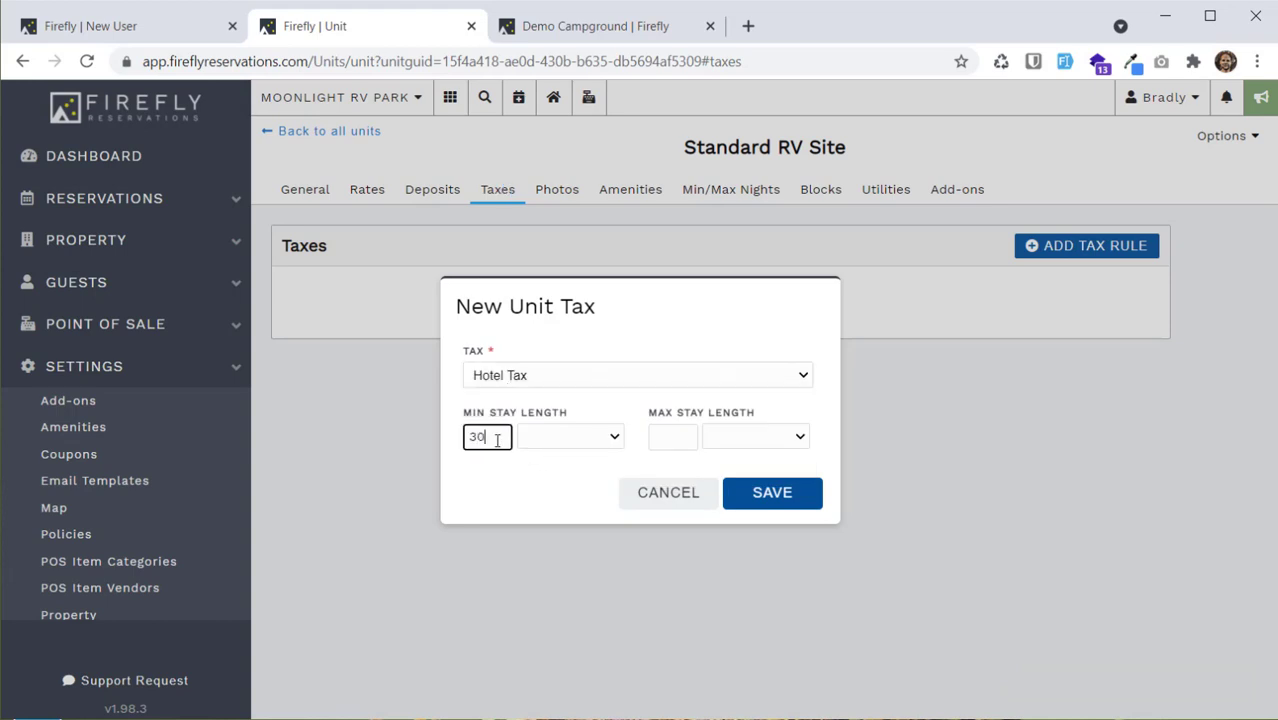
click(558, 440)
click(562, 500)
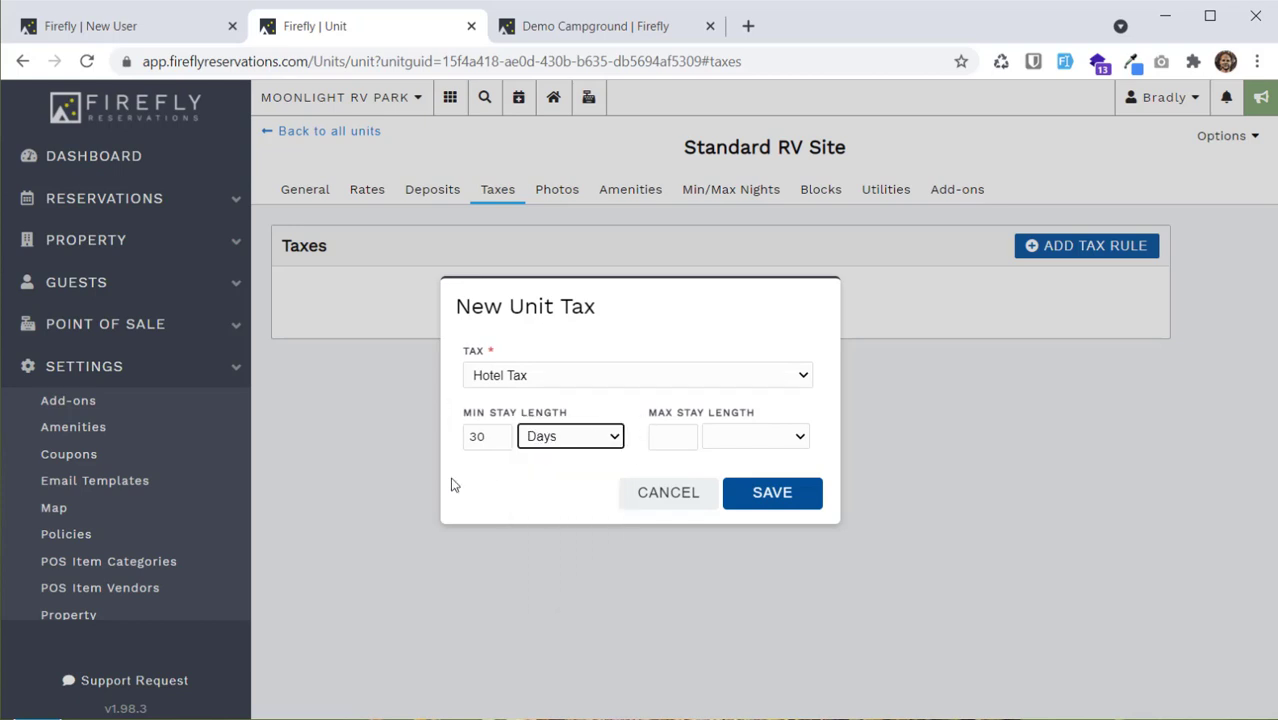
click(765, 494)
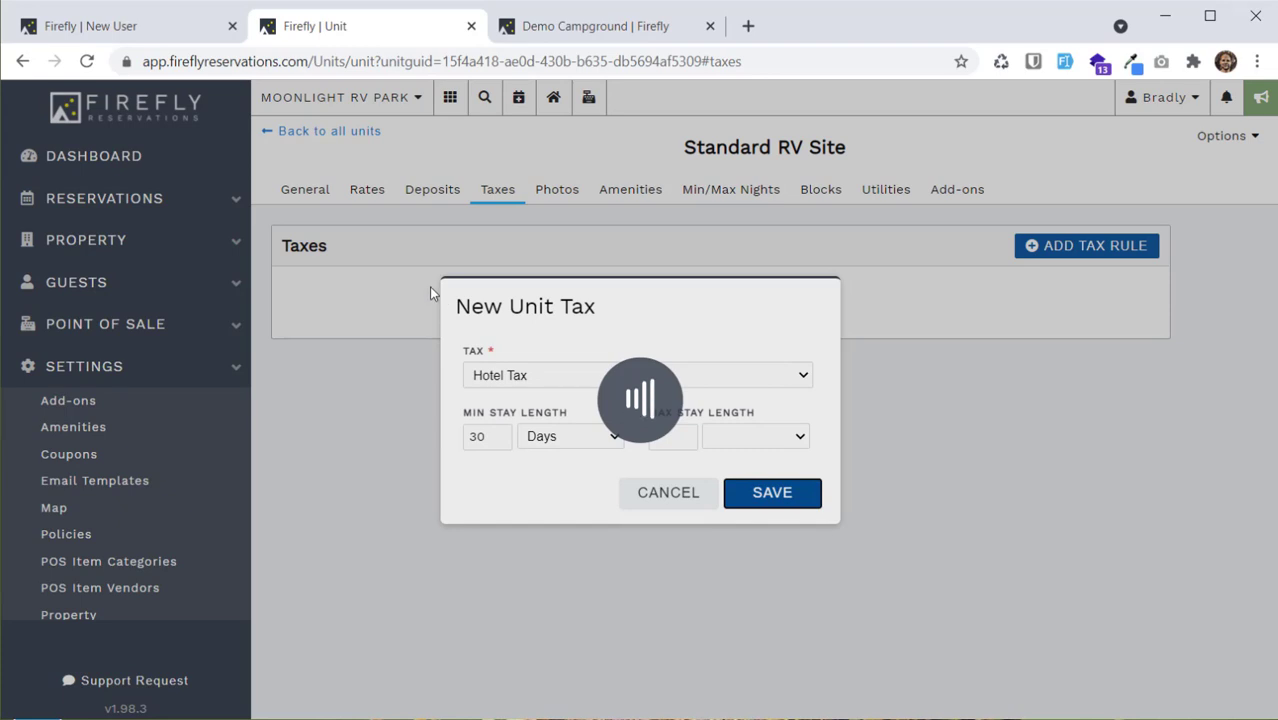
Upload deluxe 2.jpg from the Demo images folder as the unit's photo.
click(557, 189)
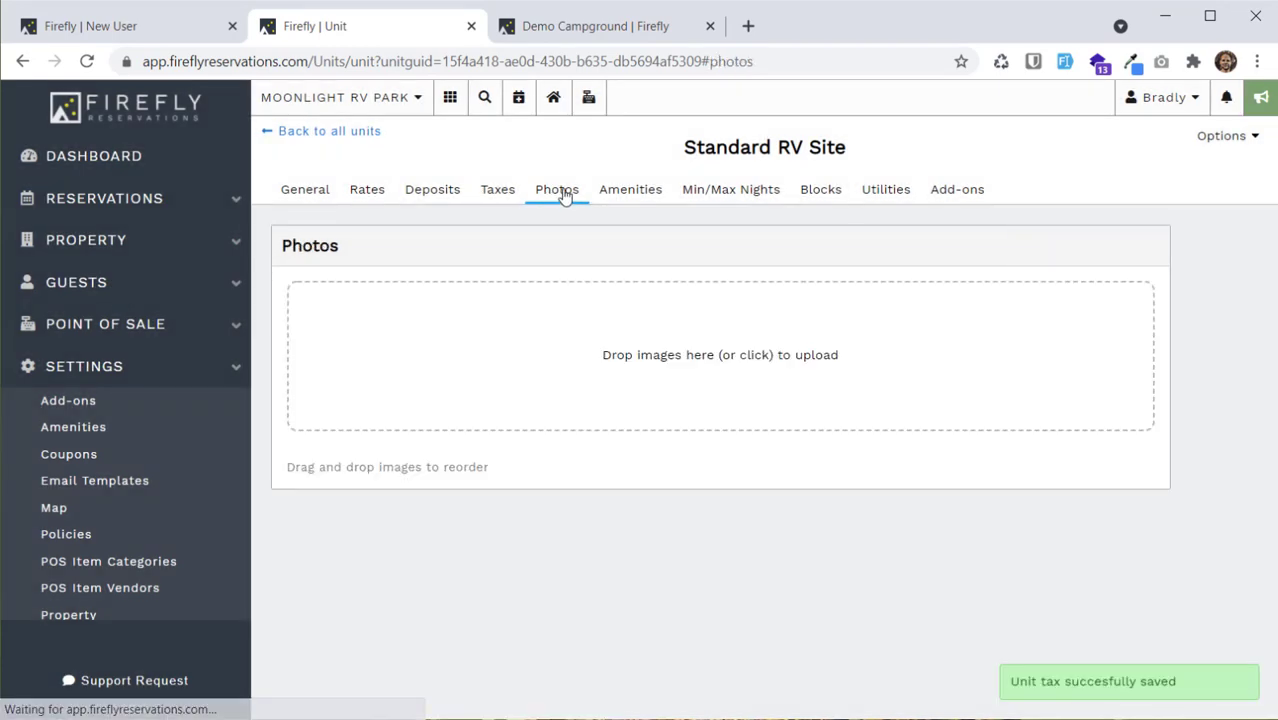
click(643, 352)
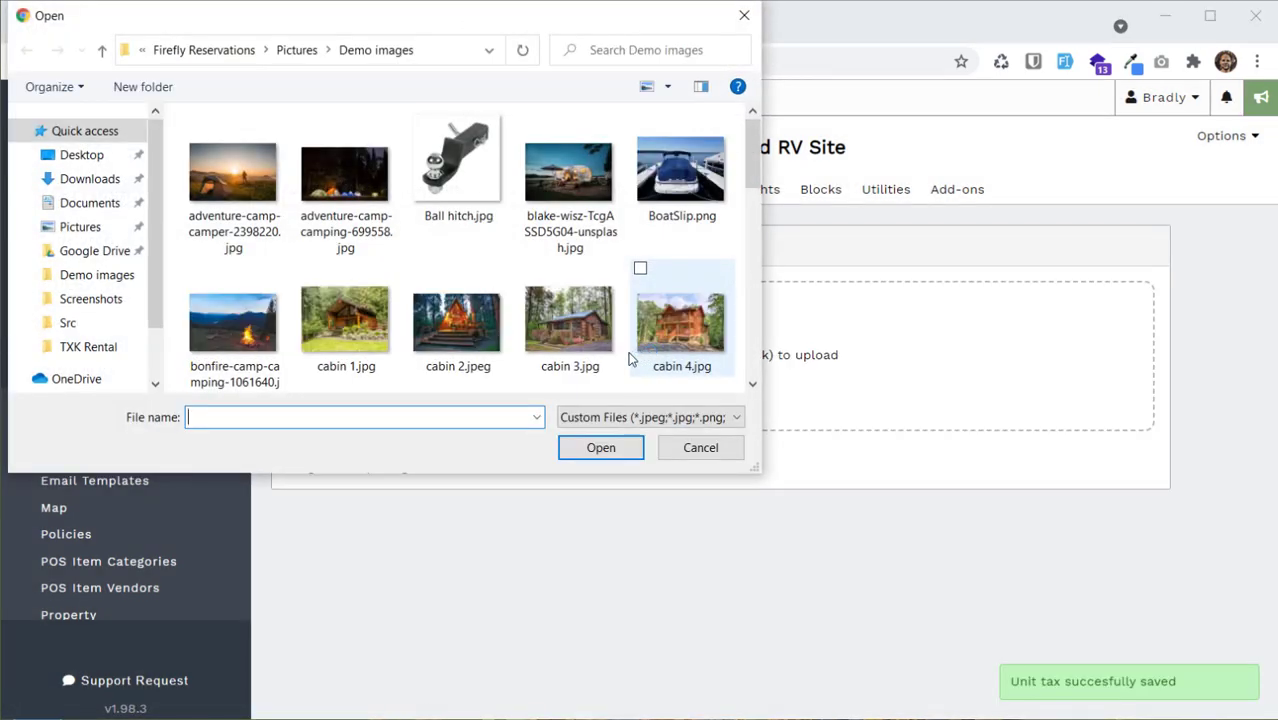
click(568, 320)
scroll(591, 252, down, 3)
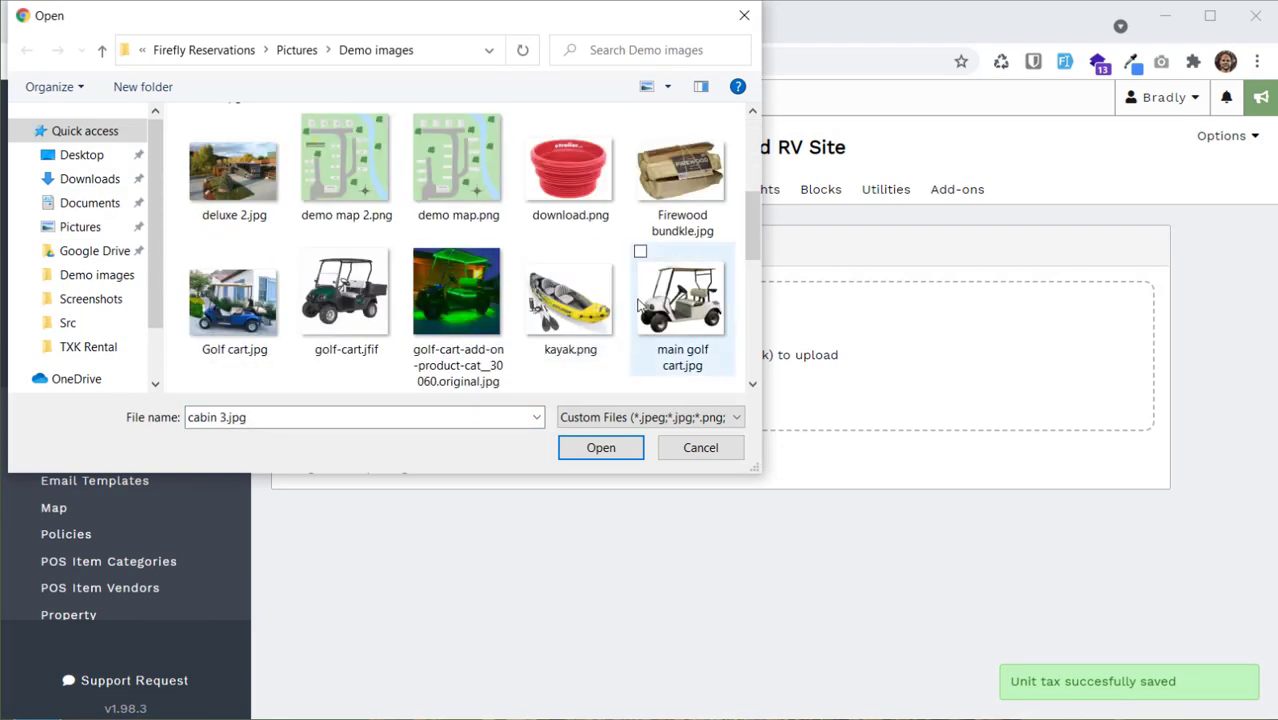
scroll(642, 271, down, 1)
scroll(640, 300, up, 2)
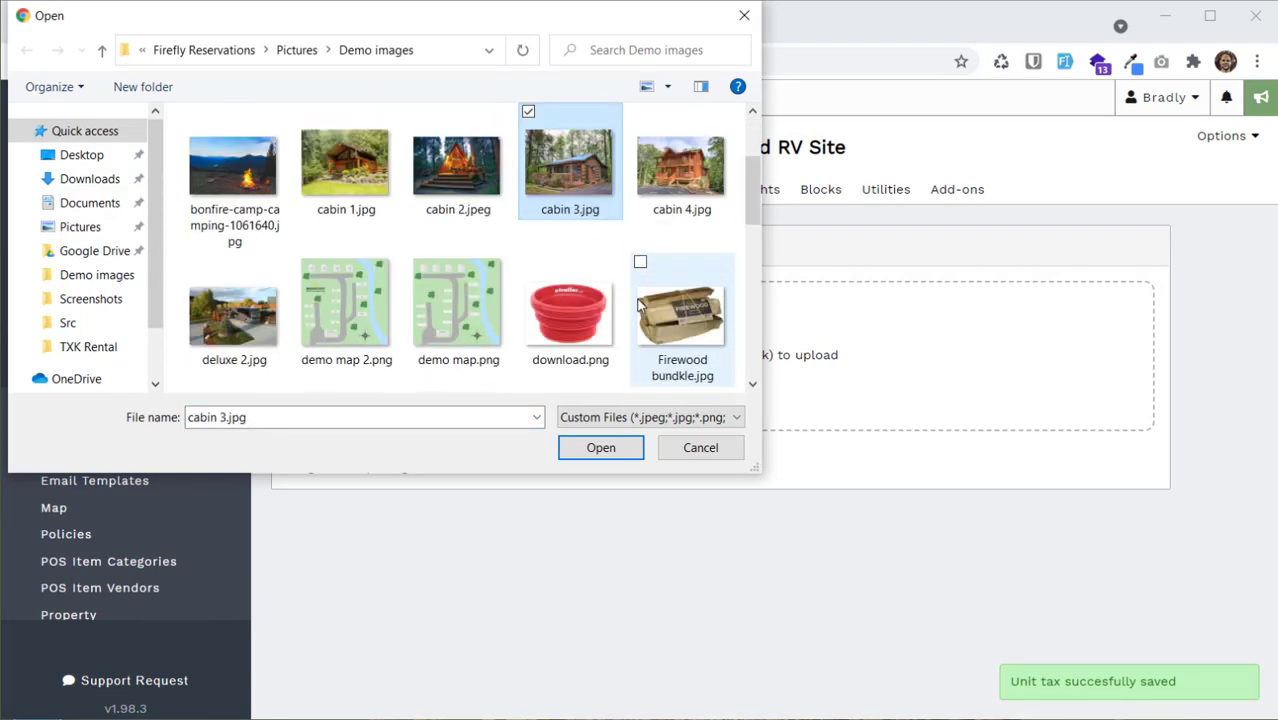
click(234, 318)
click(603, 446)
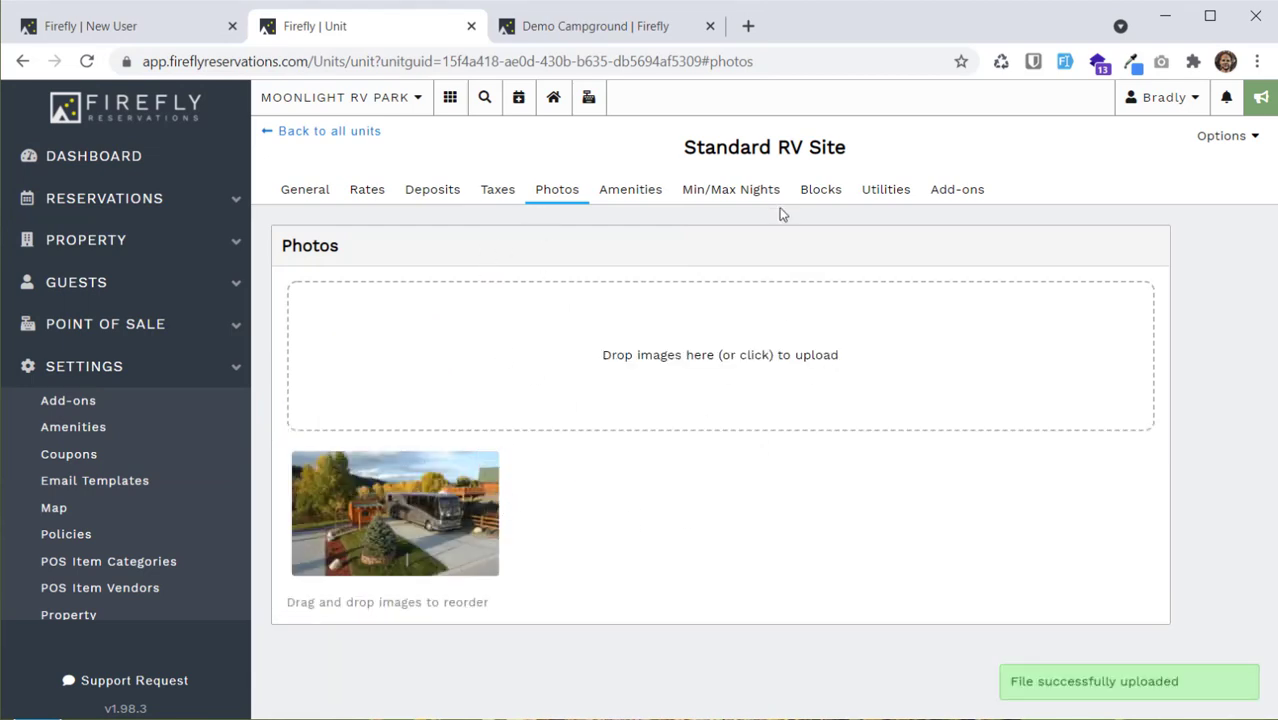
Assign the 30 amp, 50 amp, Picnic table, Water hookup and Wifi amenities to the unit and save.
click(633, 195)
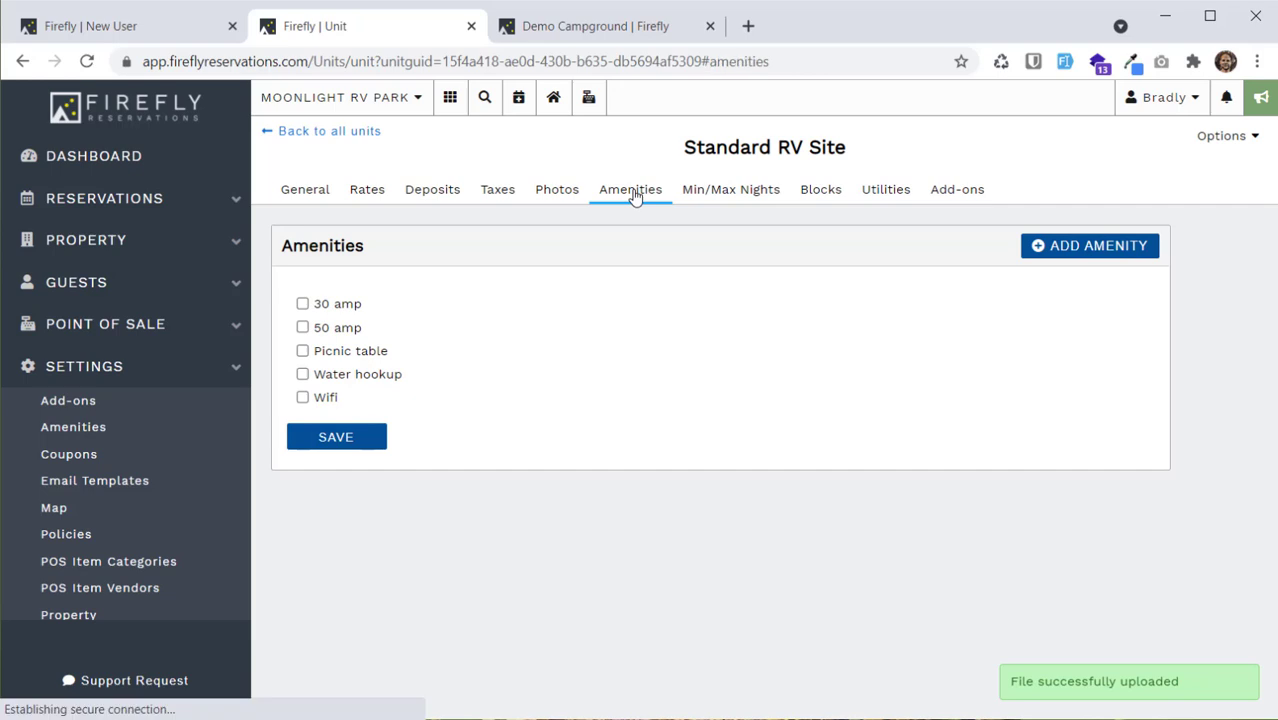
click(320, 304)
click(322, 327)
click(331, 351)
click(331, 382)
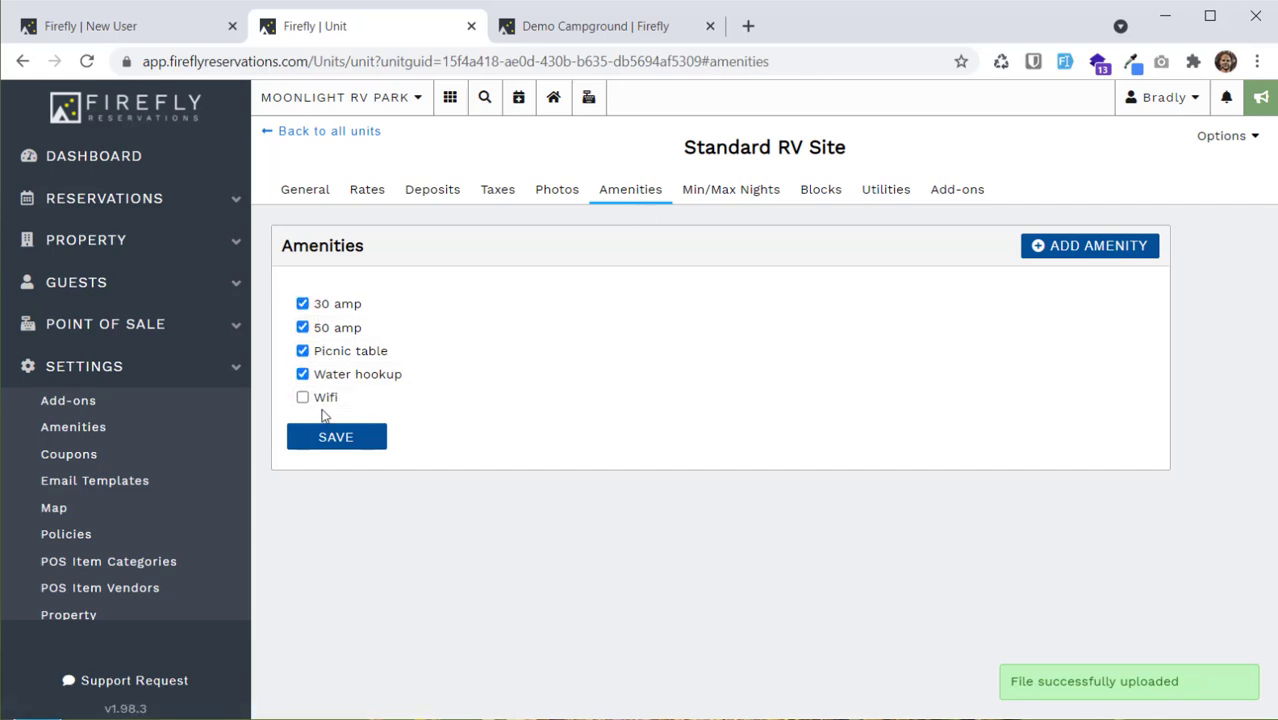
click(324, 400)
click(333, 437)
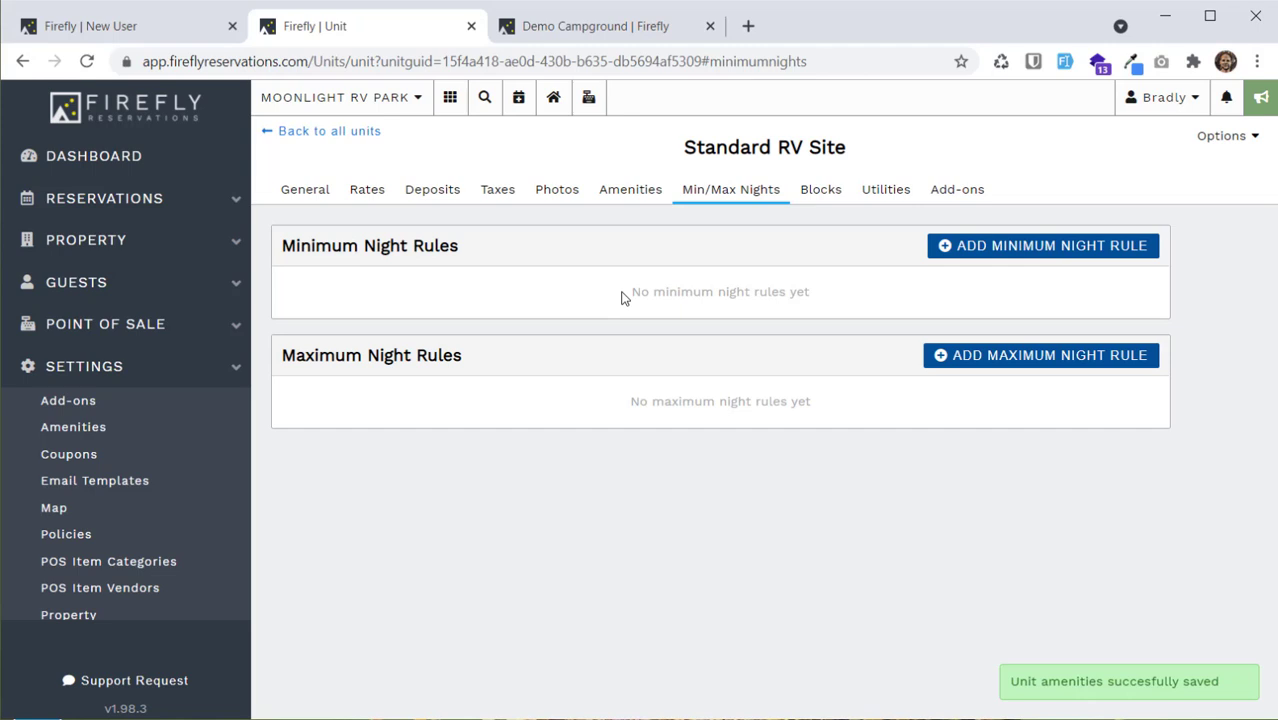
Add a minimum night rule of 3 nights for the unit, active from Jul 1 to Jul 31, 2021.
click(950, 245)
click(506, 320)
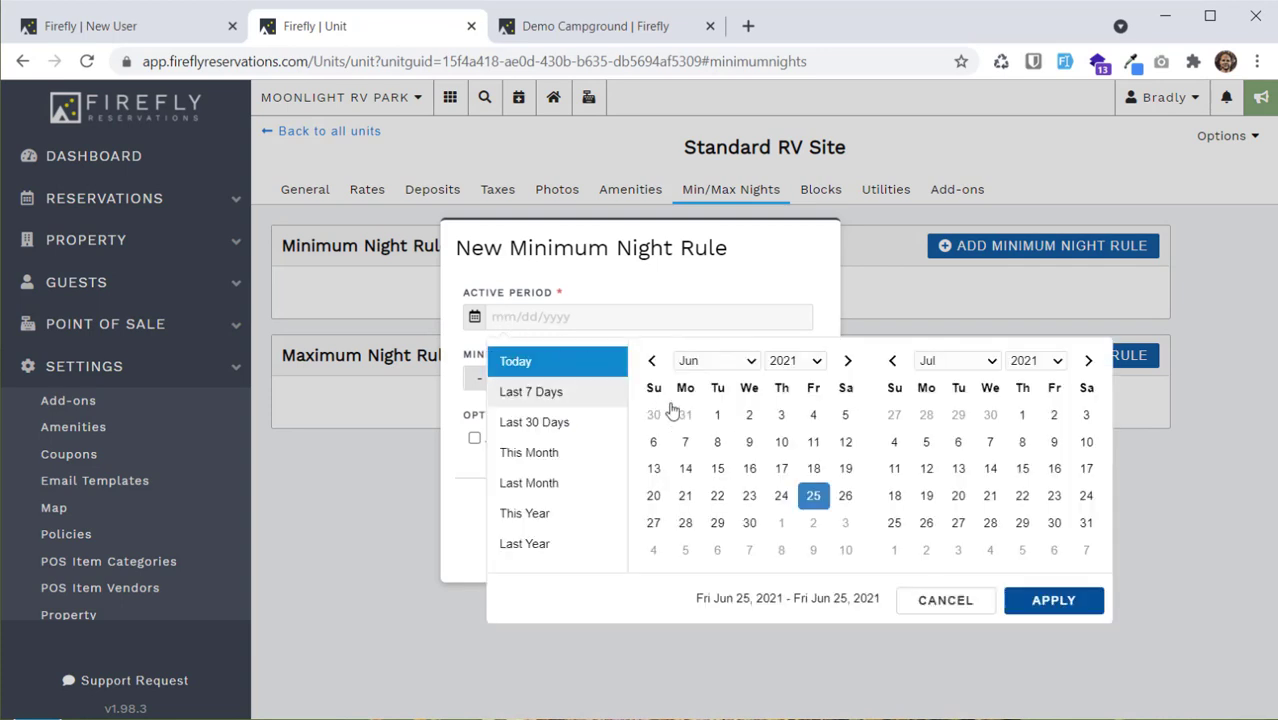
click(1022, 414)
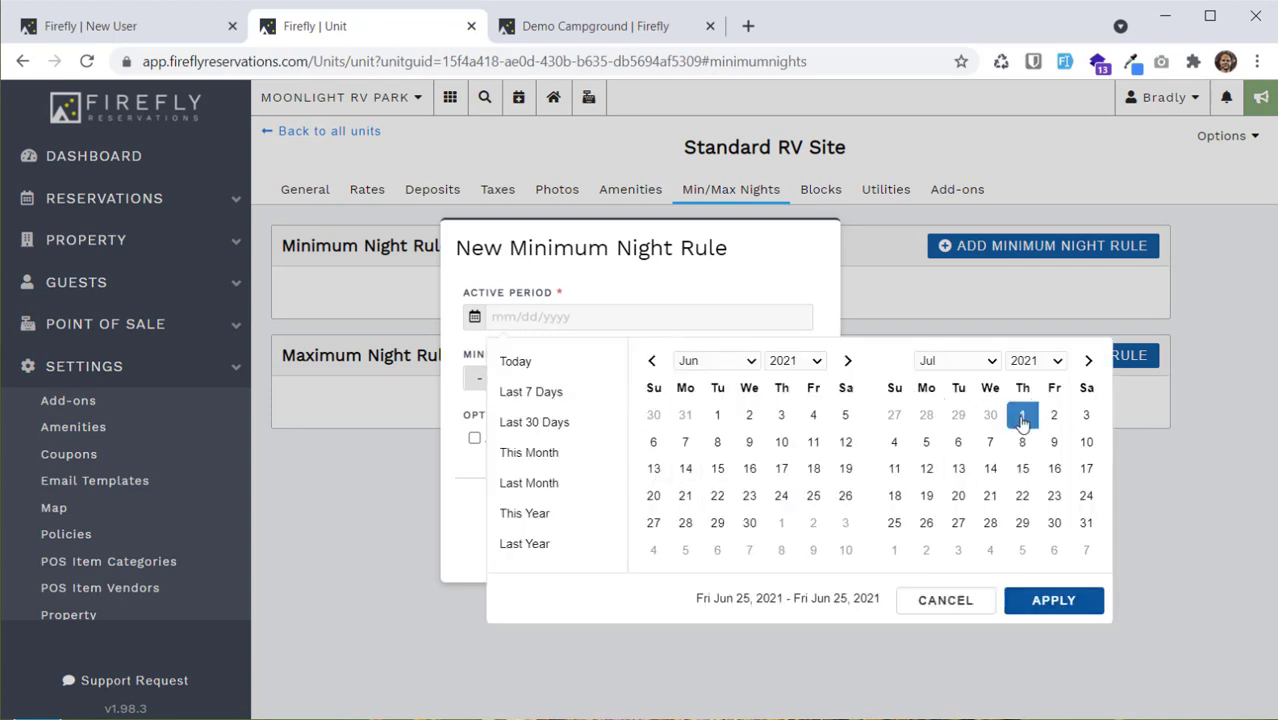
click(1086, 522)
click(1053, 600)
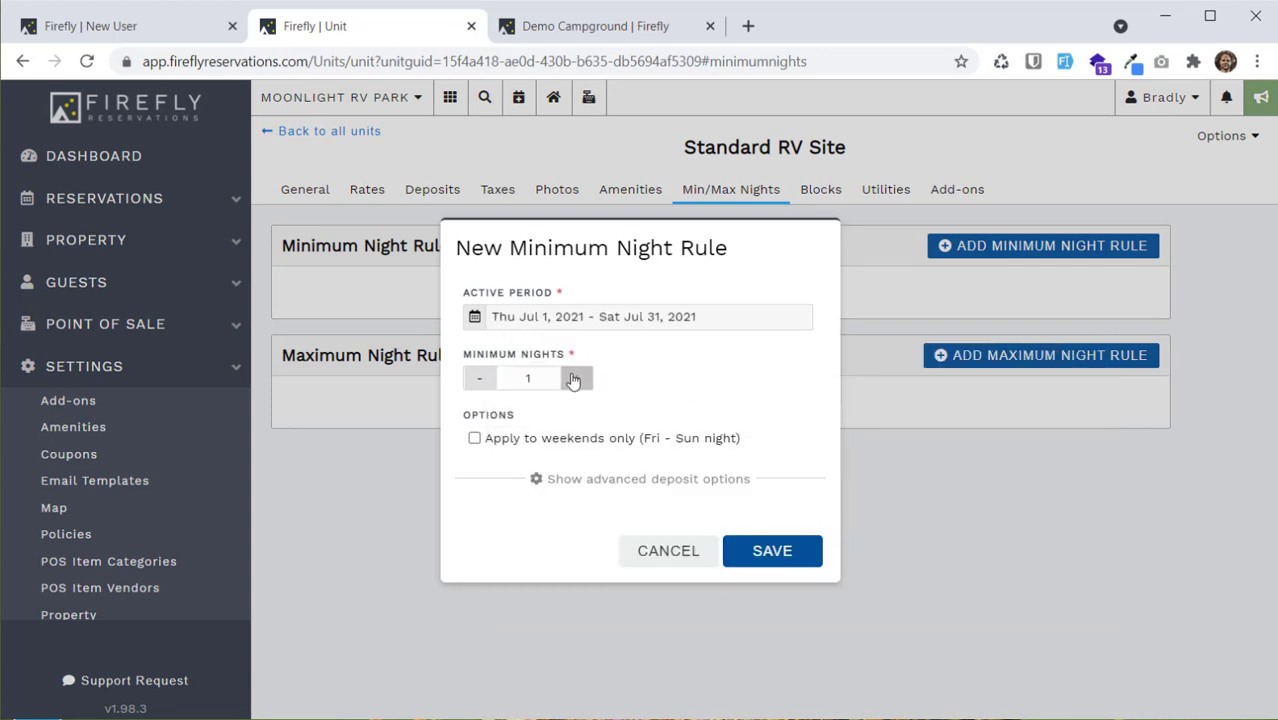
click(575, 378)
click(575, 378)
click(797, 553)
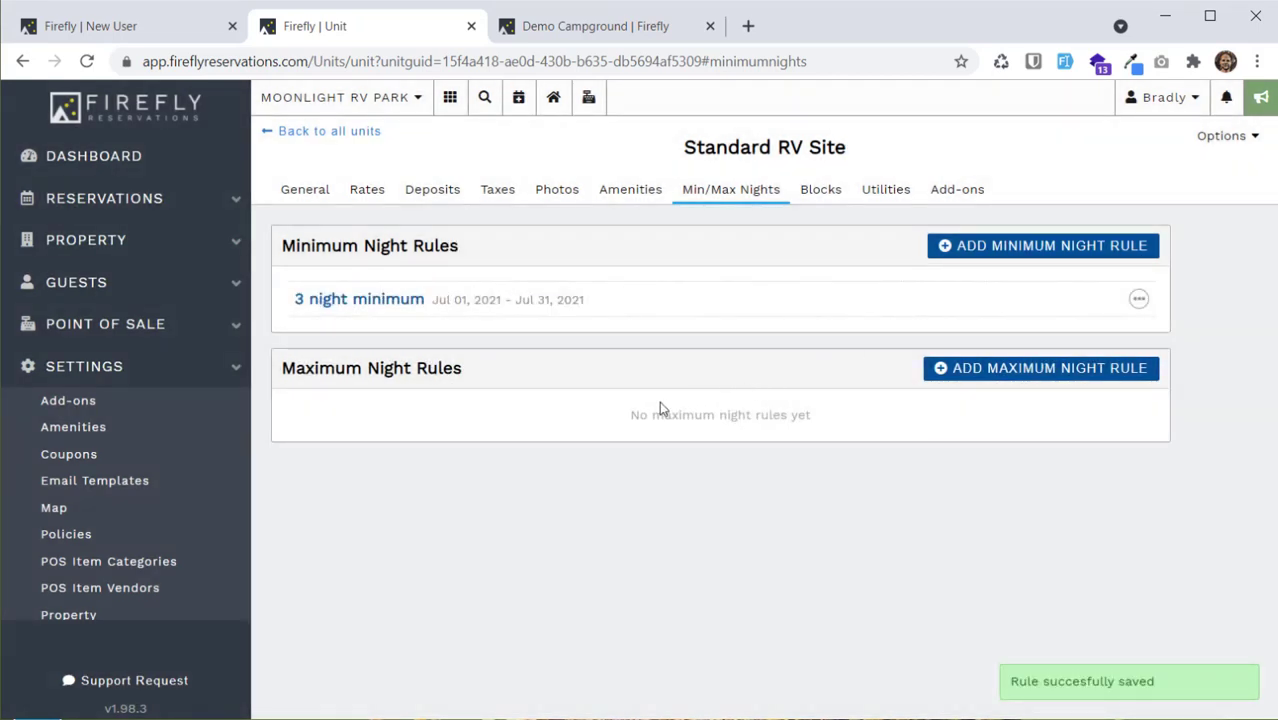
Block out the unit from Jul 1 to Jul 8, 2021 with the reason Repair and the note "Fixing the site".
click(824, 192)
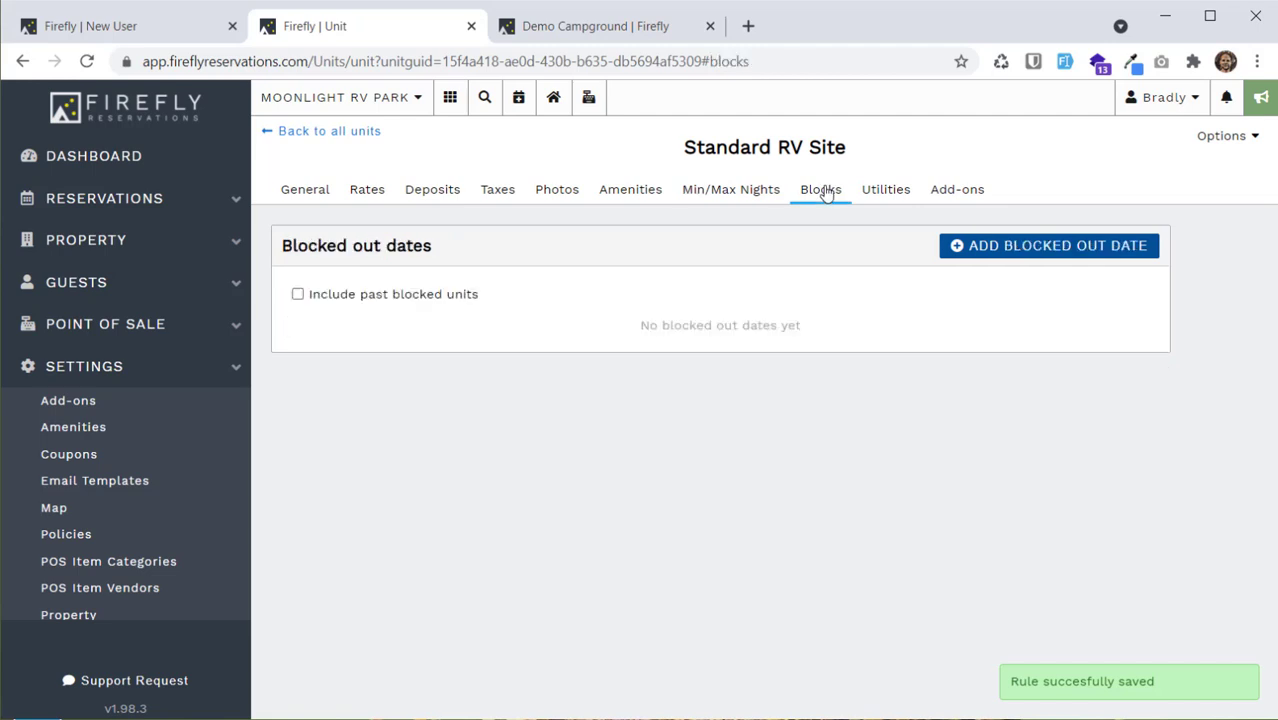
click(1089, 248)
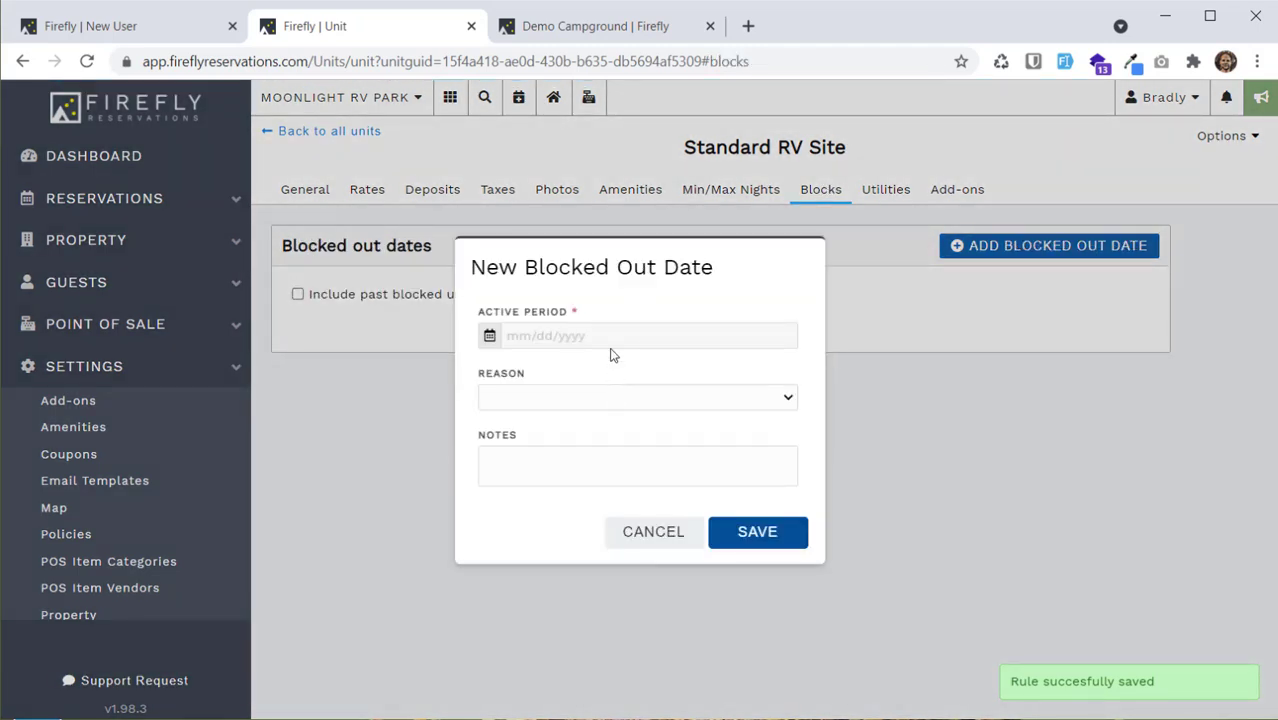
click(612, 342)
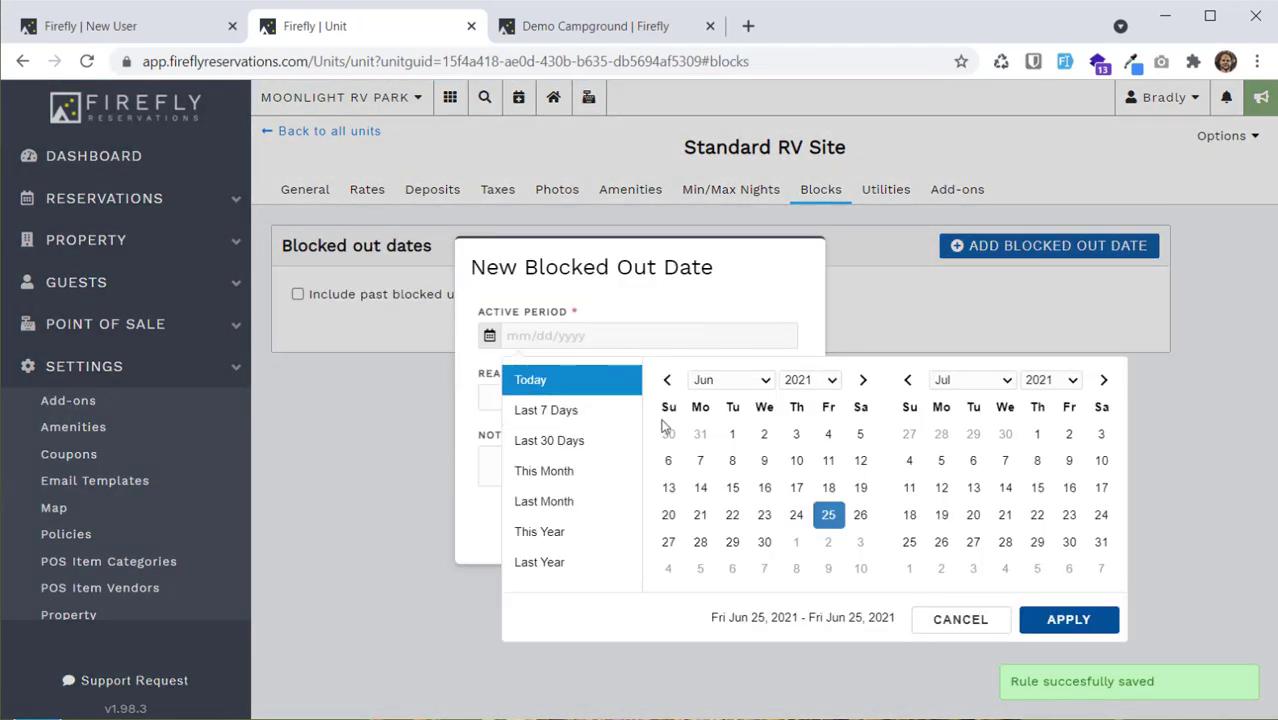
click(1037, 434)
click(1038, 461)
click(1060, 618)
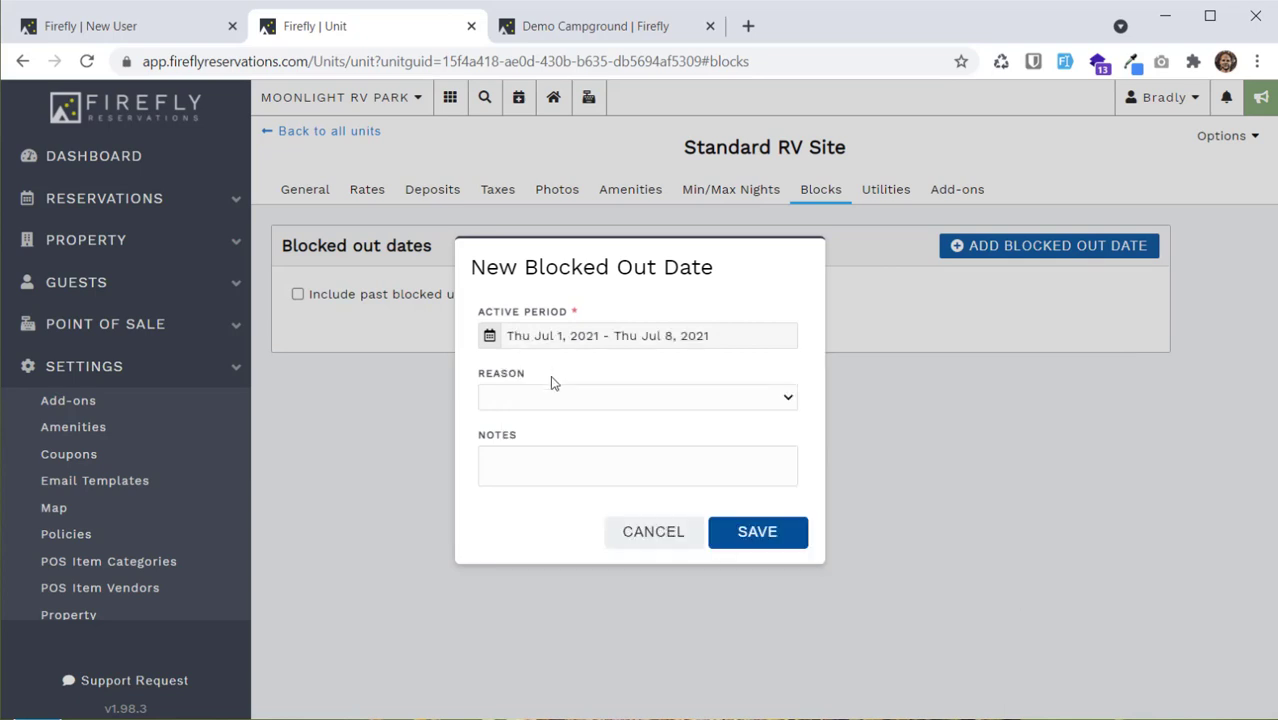
click(548, 400)
click(540, 553)
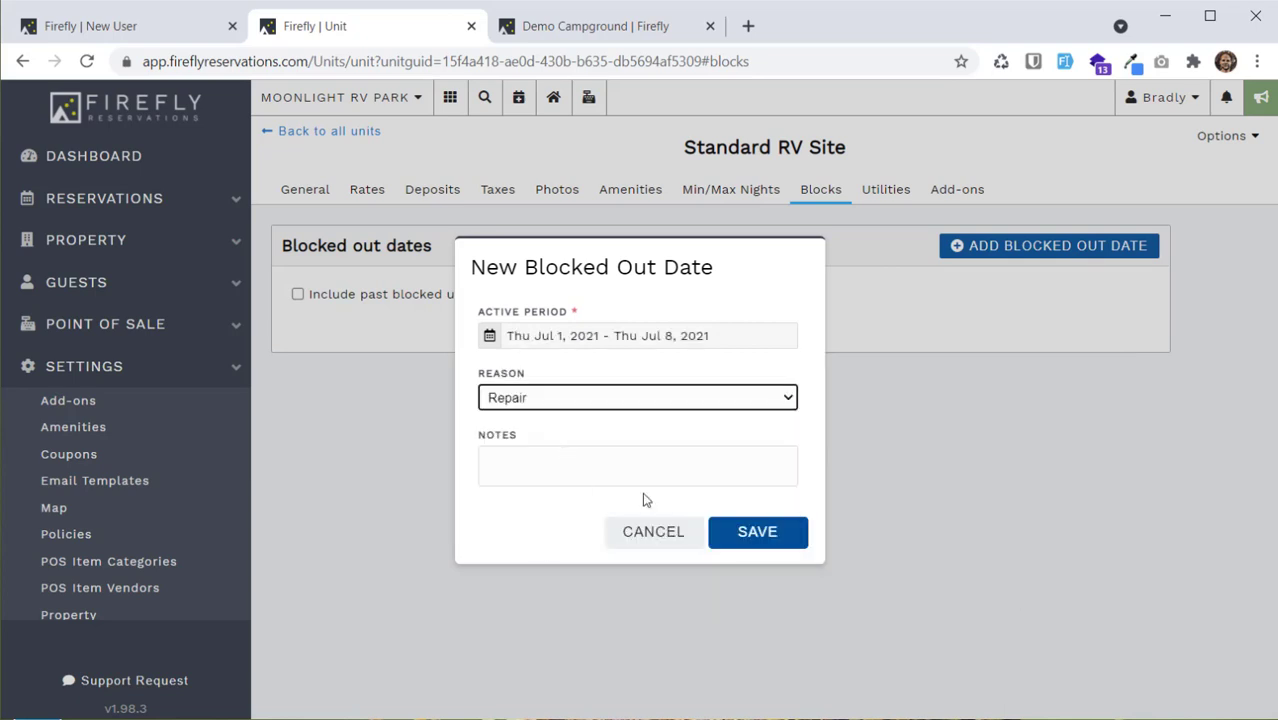
click(747, 472)
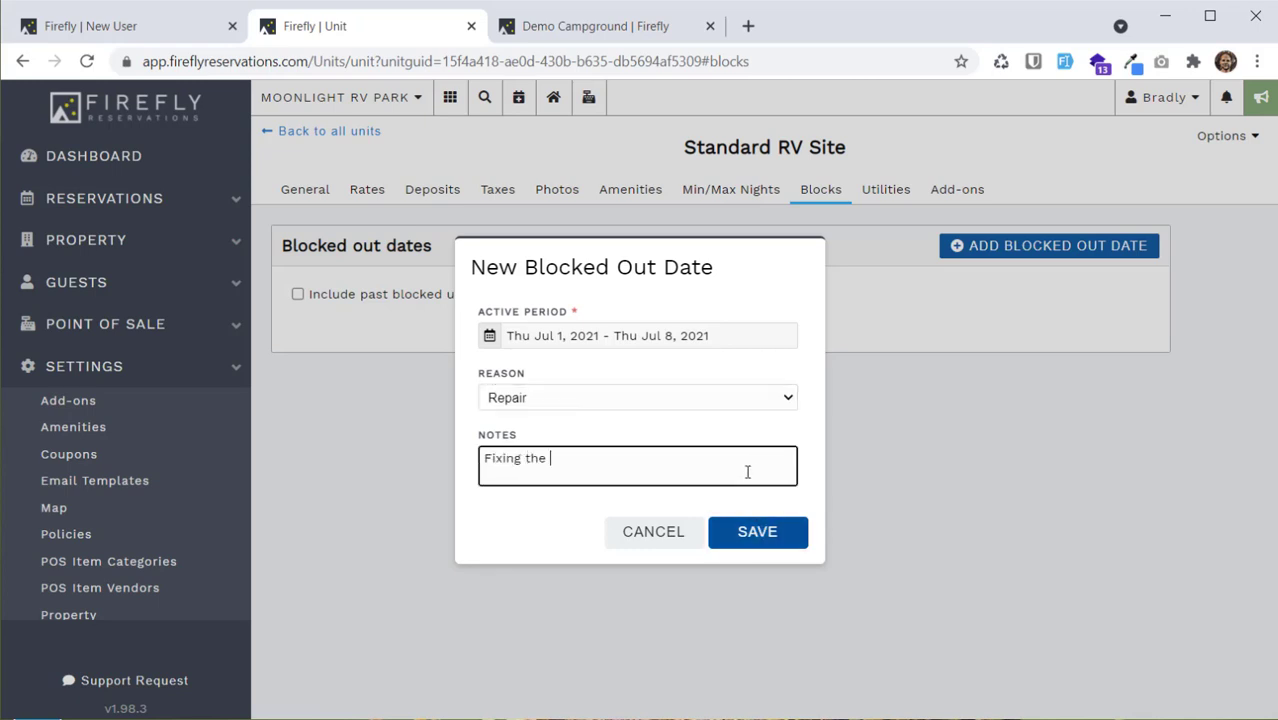
text(Fixing the site)
click(736, 531)
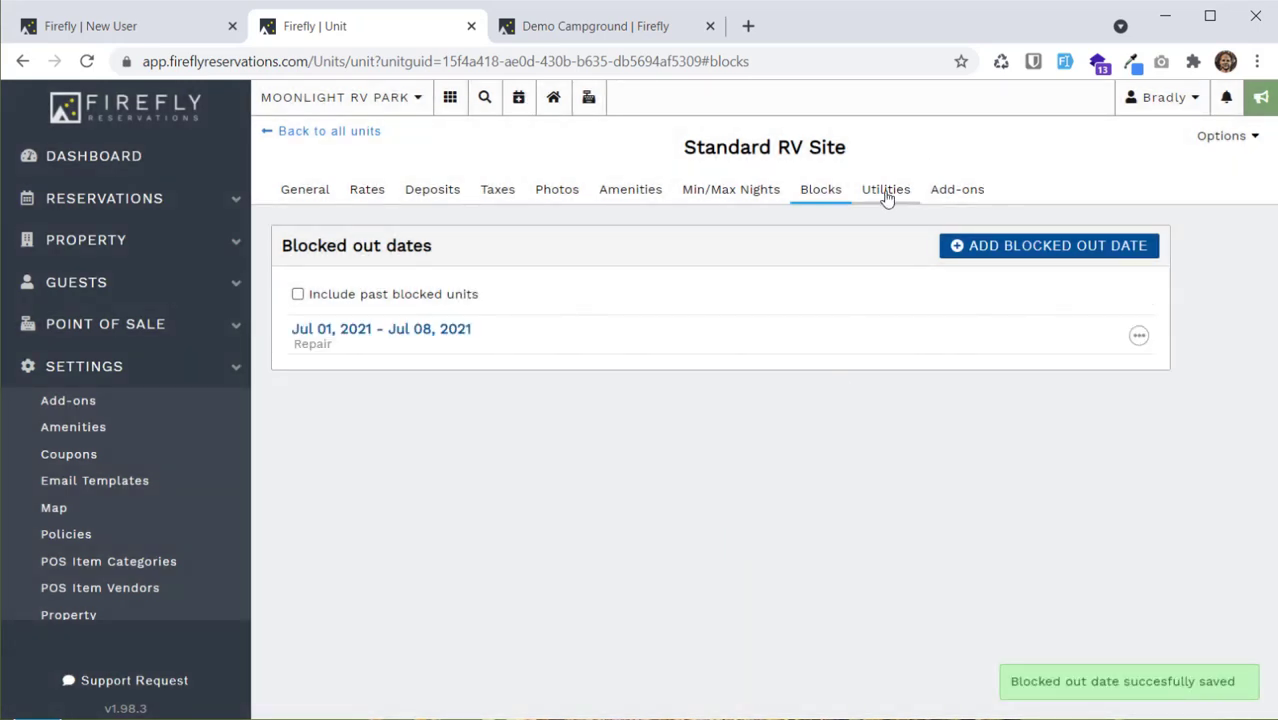
Add Electricity Deposit as a required add-on for Ongoing reservations, shown on the portal's add-ons page, and return to the list of all units.
click(957, 189)
click(975, 248)
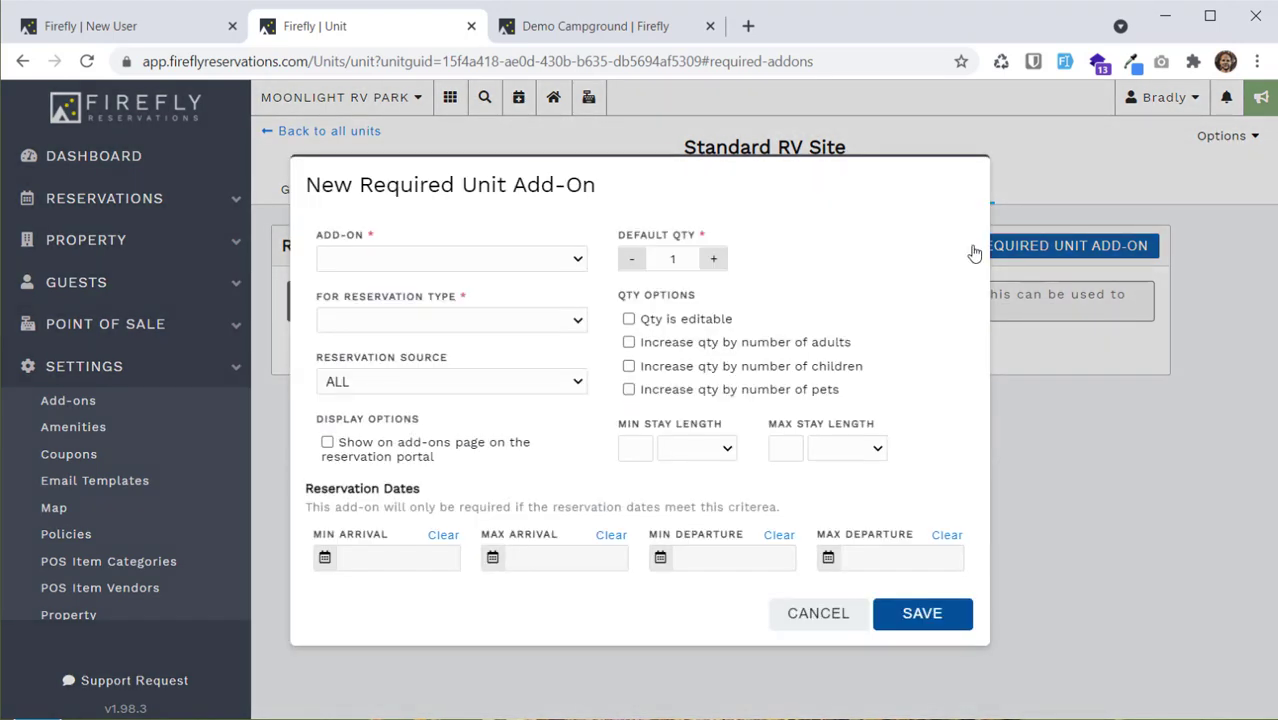
click(521, 258)
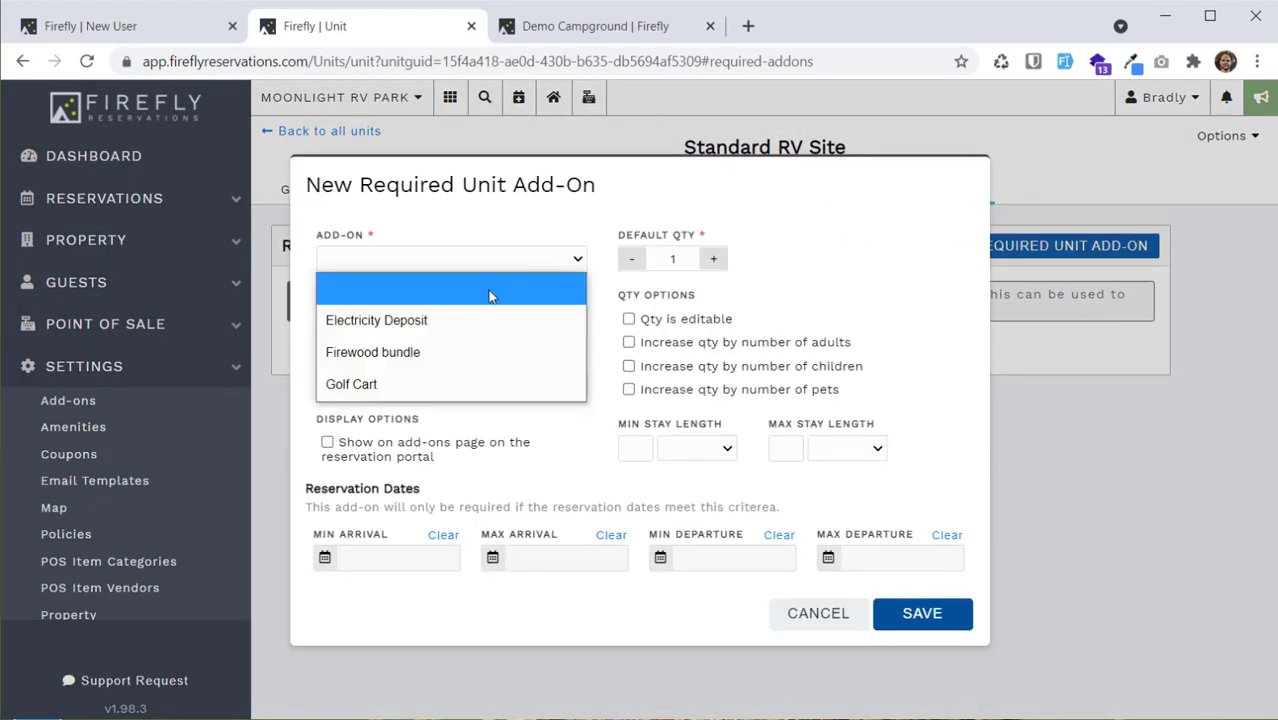
click(393, 331)
click(443, 320)
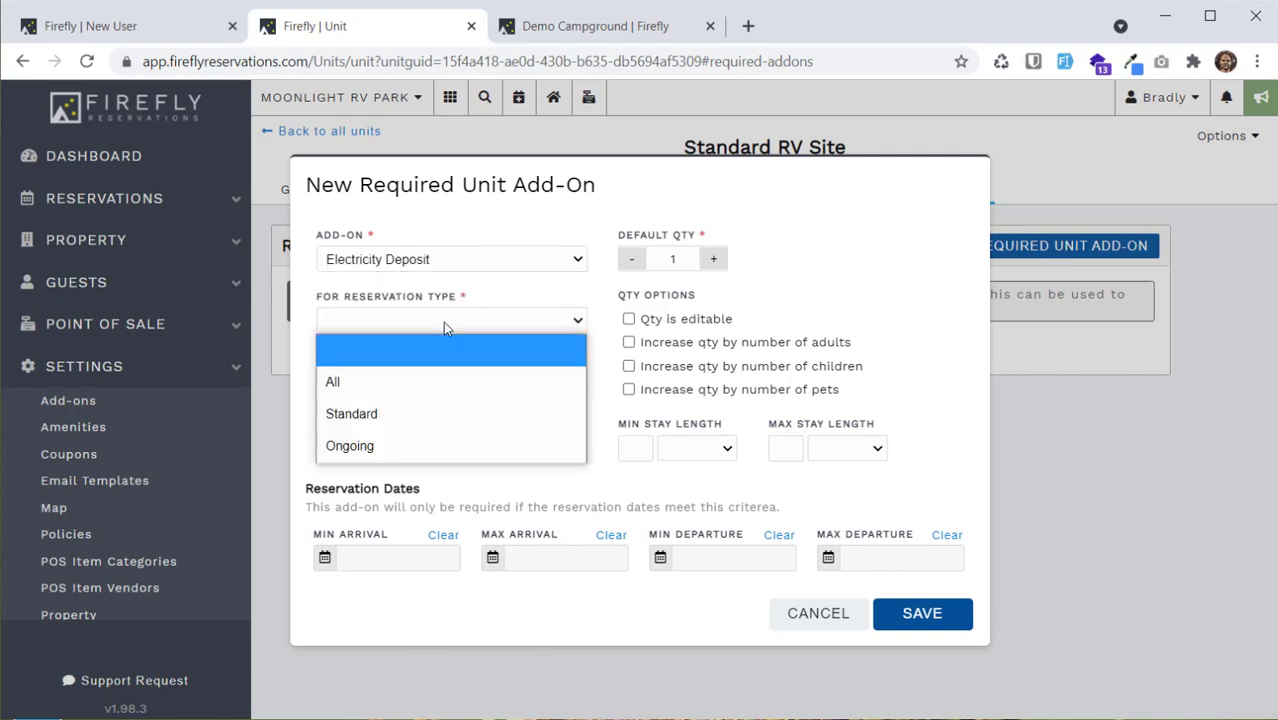
click(408, 446)
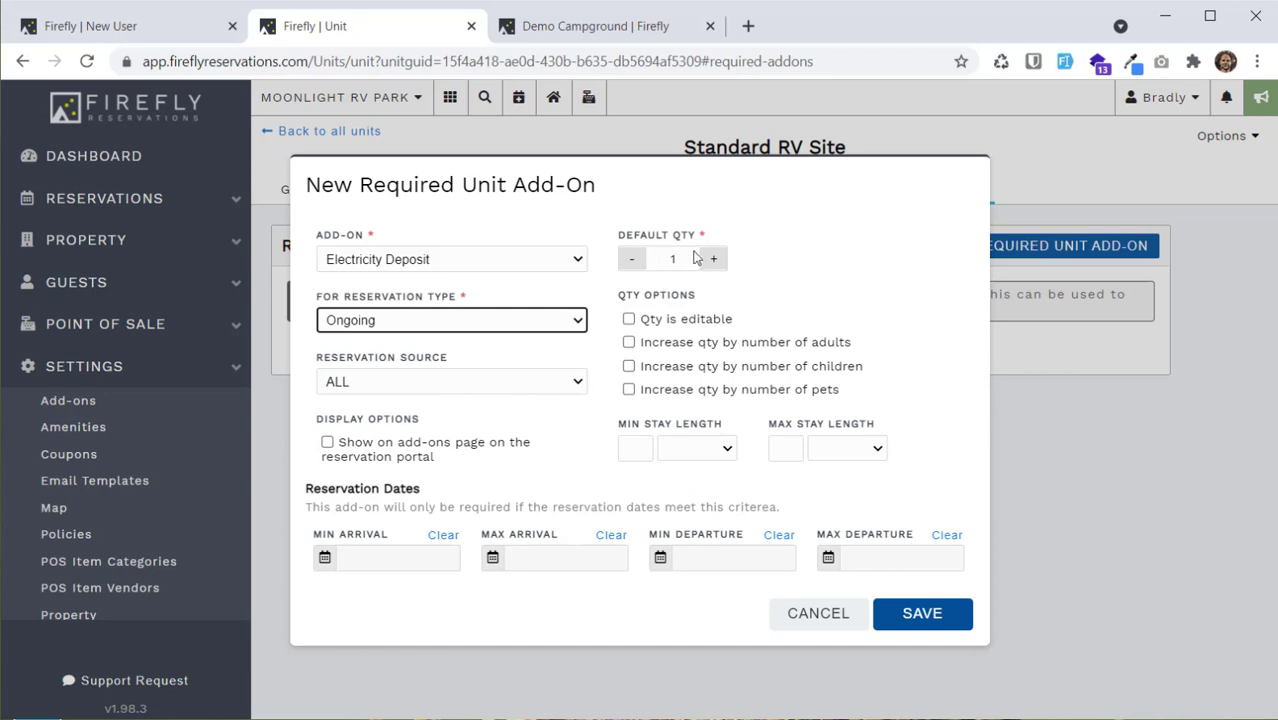
click(373, 453)
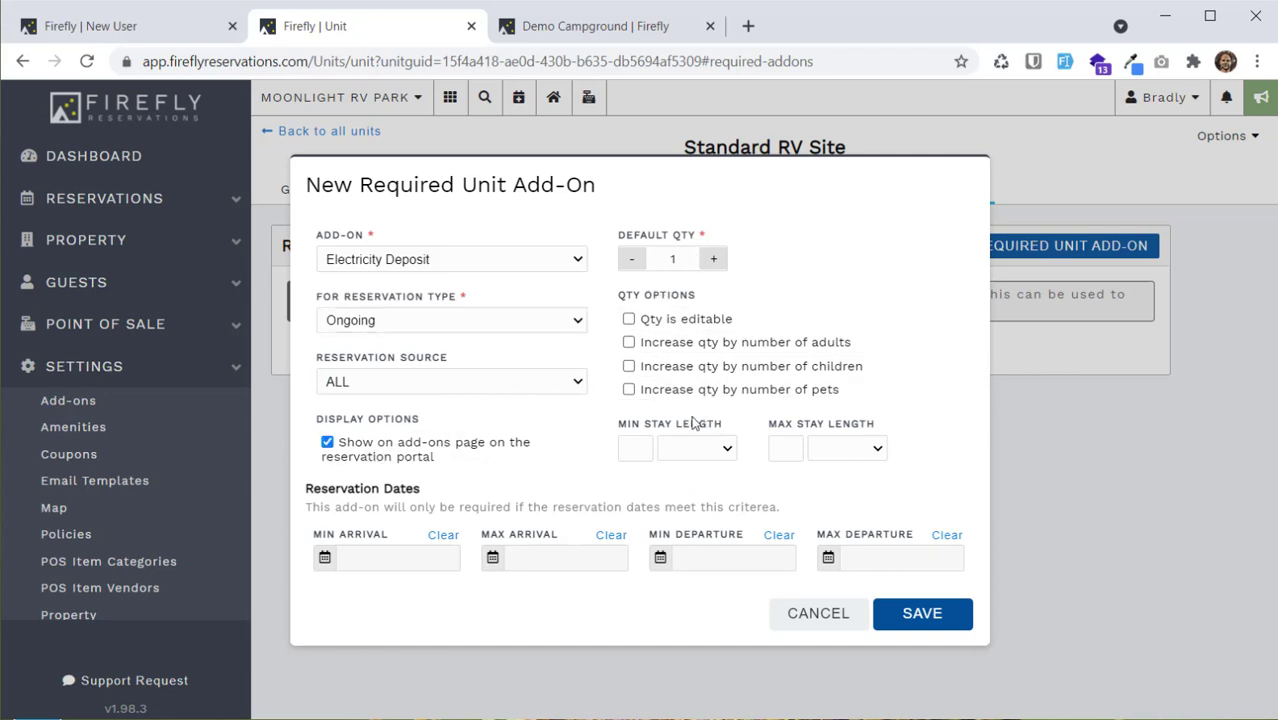
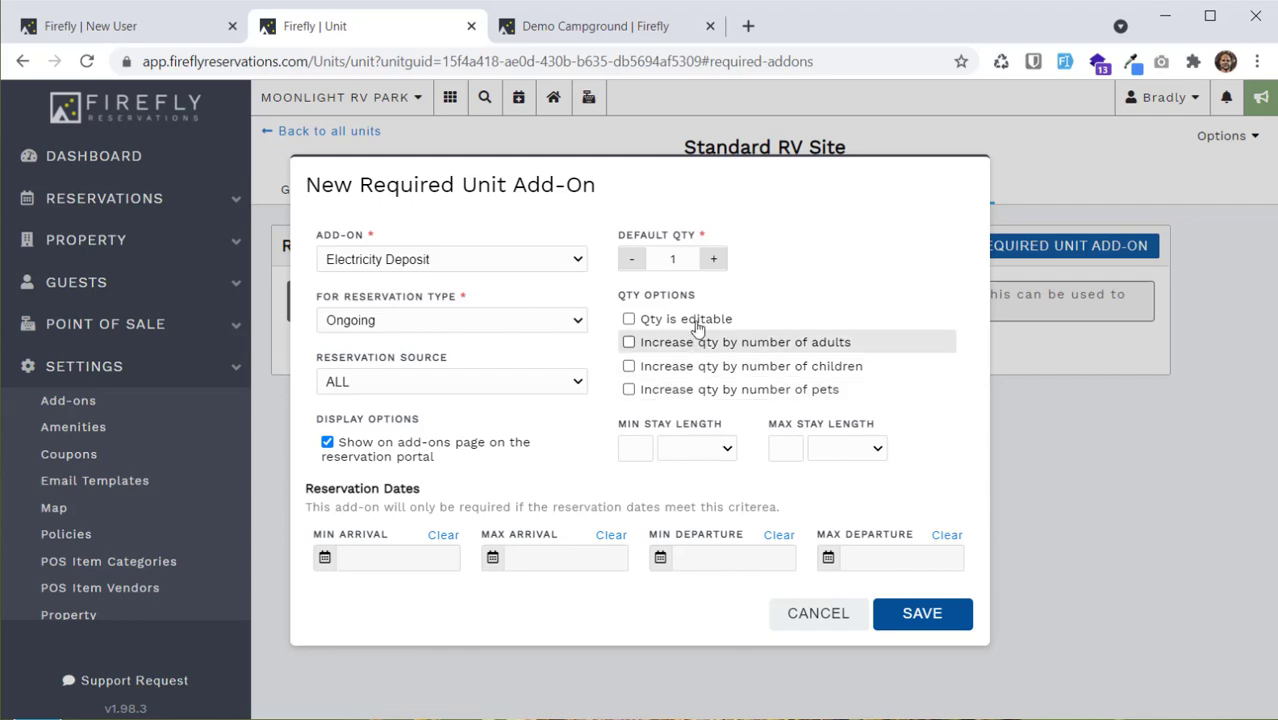
click(924, 615)
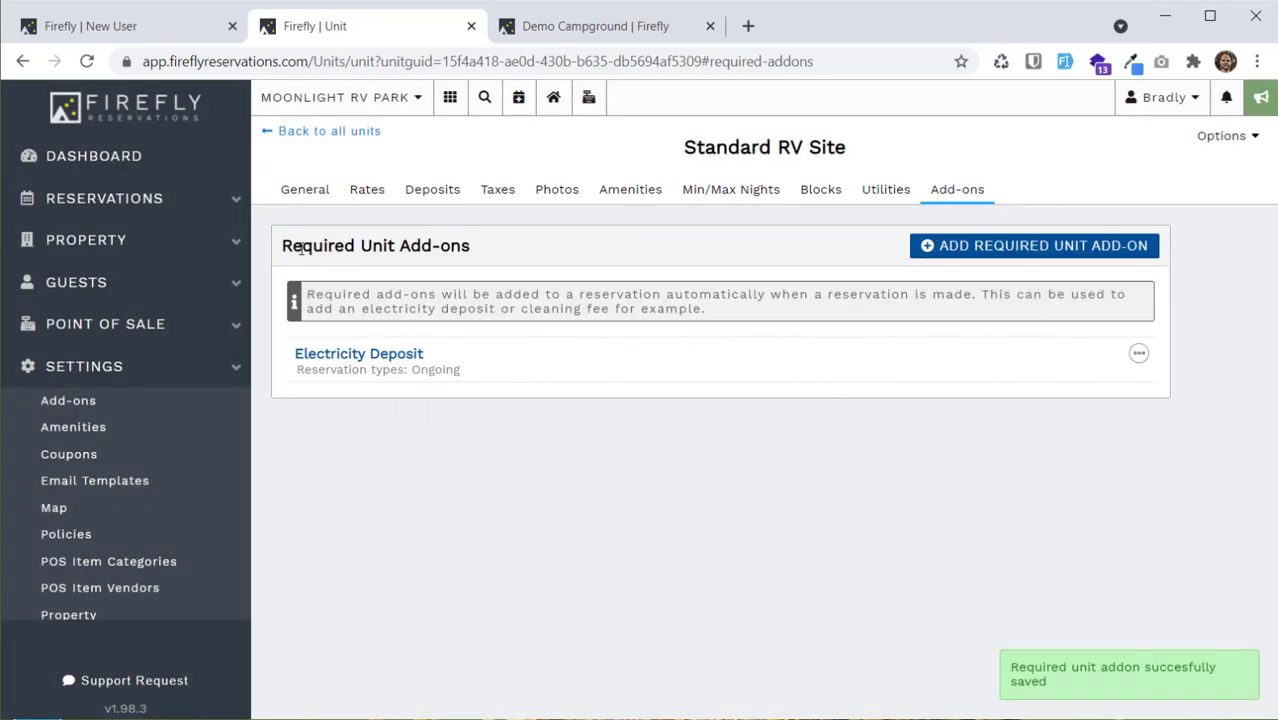
click(296, 192)
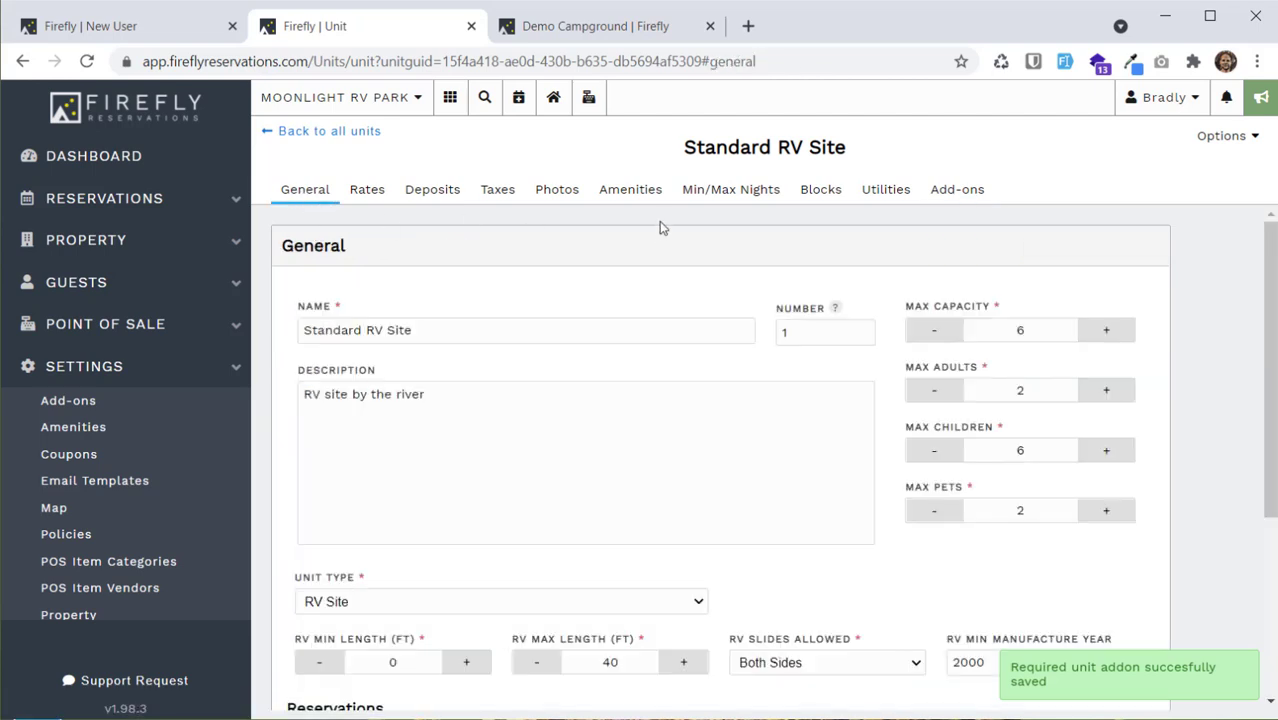
click(332, 133)
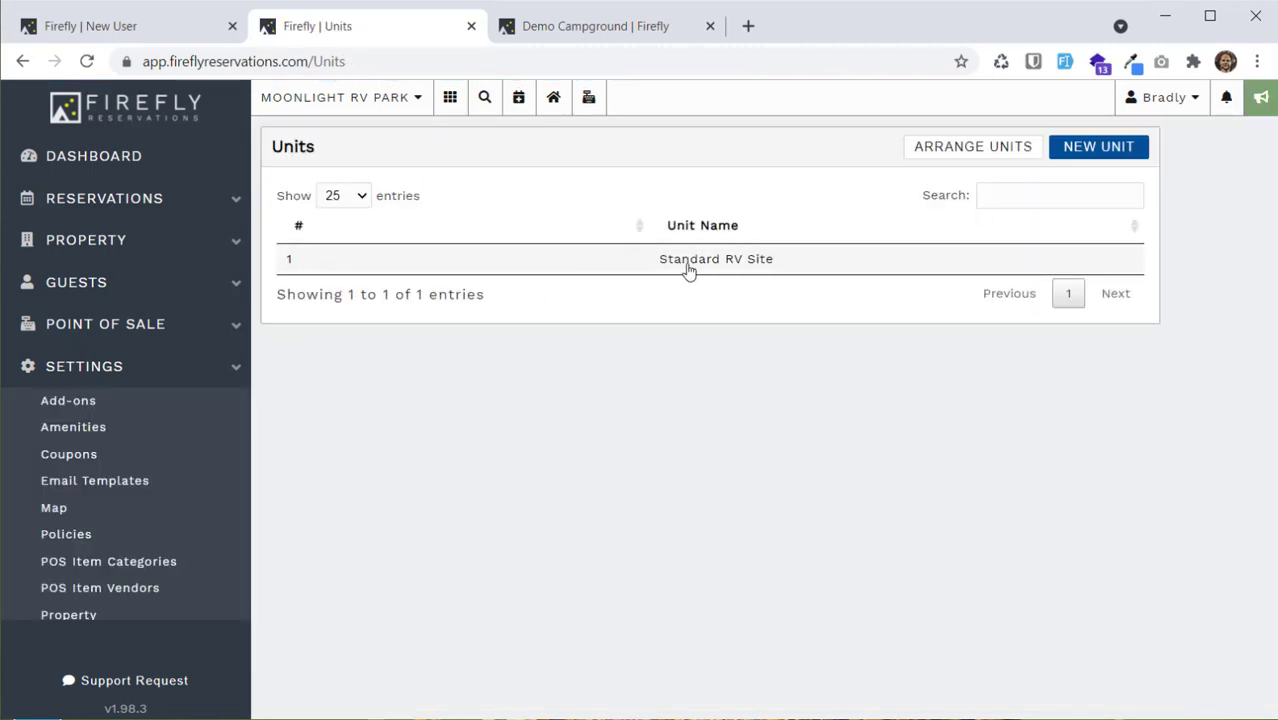
Clone the Standard RV Site unit nine times and return to the list of all units.
click(430, 265)
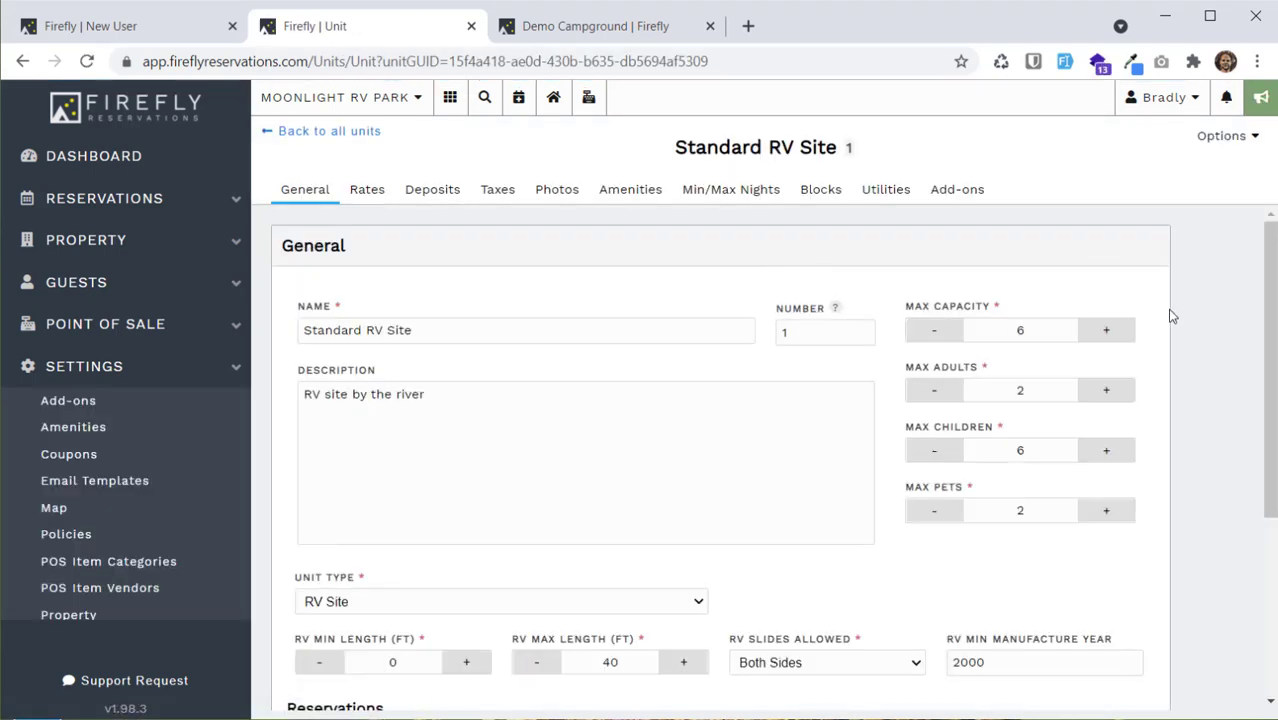
scroll(1165, 312, down, 2)
scroll(1163, 311, up, 2)
click(1228, 138)
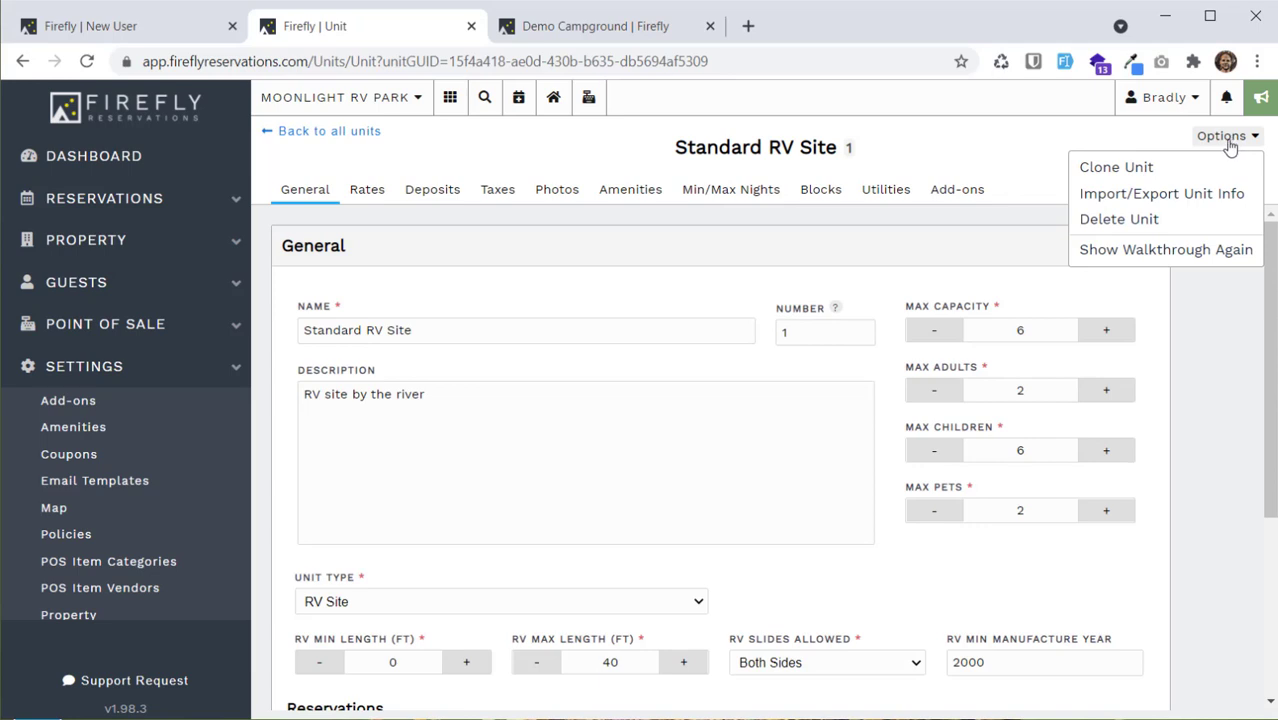
click(1100, 177)
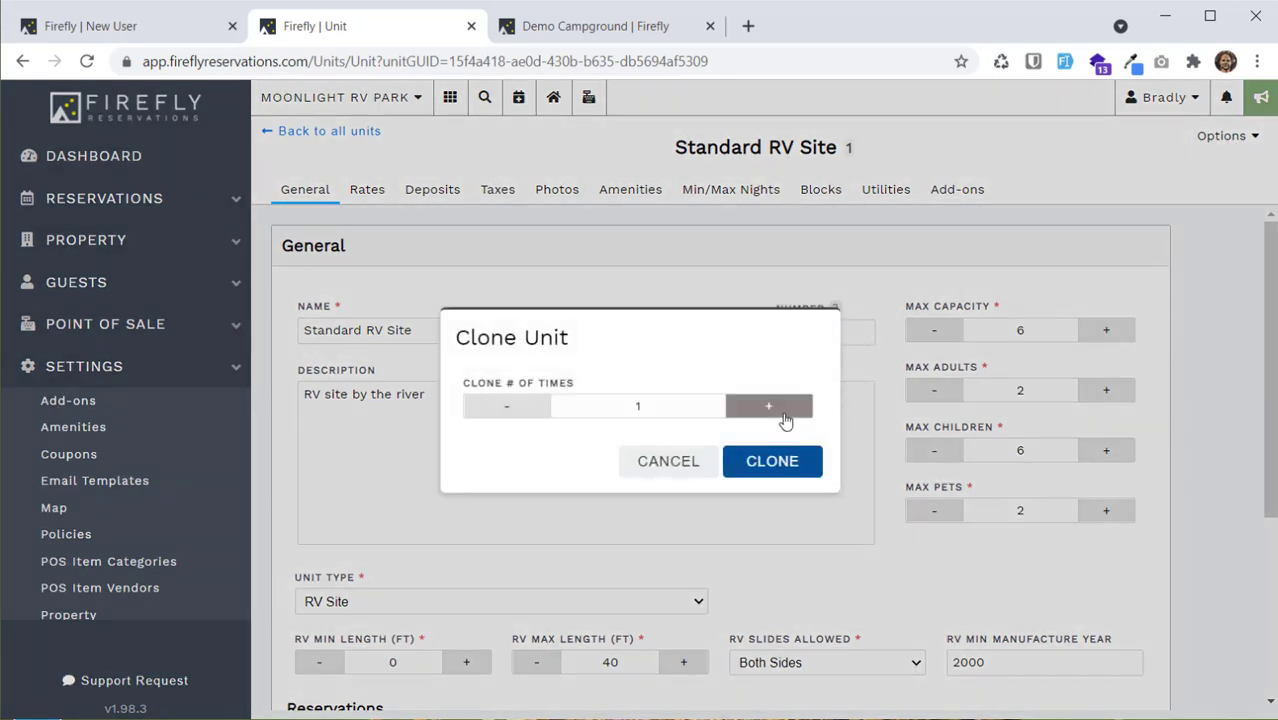
click(766, 408)
click(766, 408)
click(766, 408)
click(764, 412)
click(763, 413)
click(771, 468)
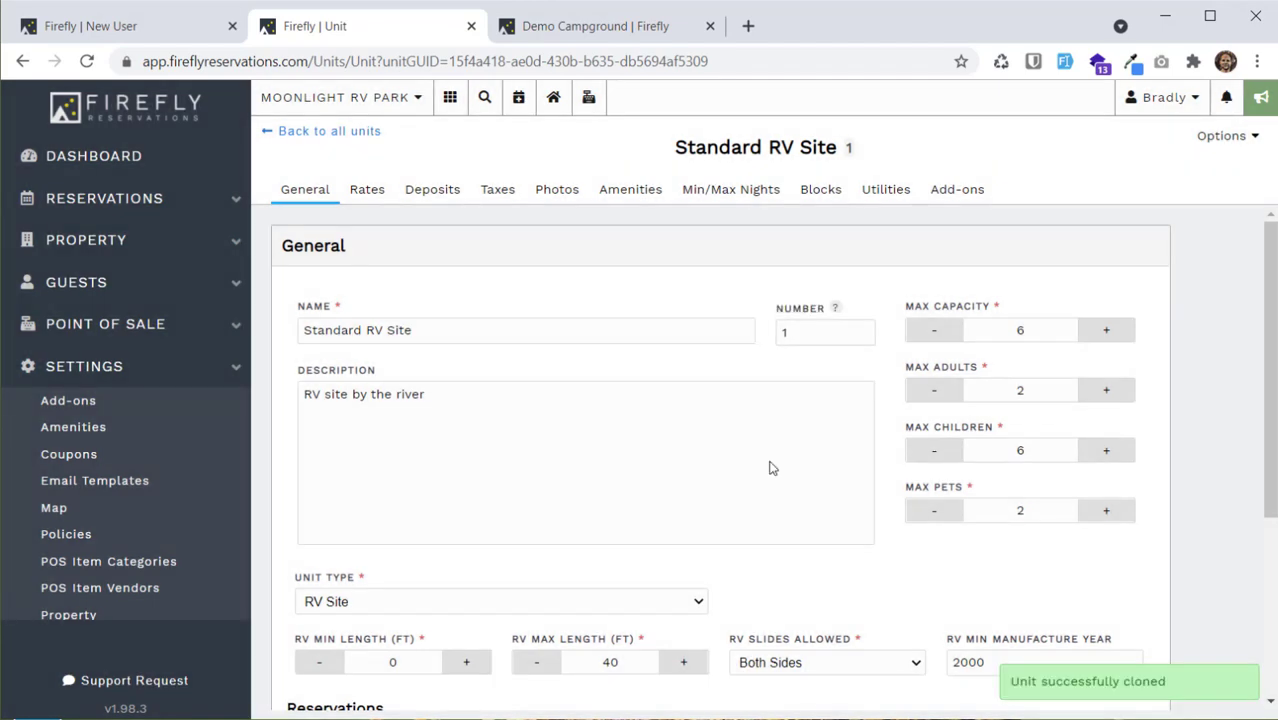
click(337, 131)
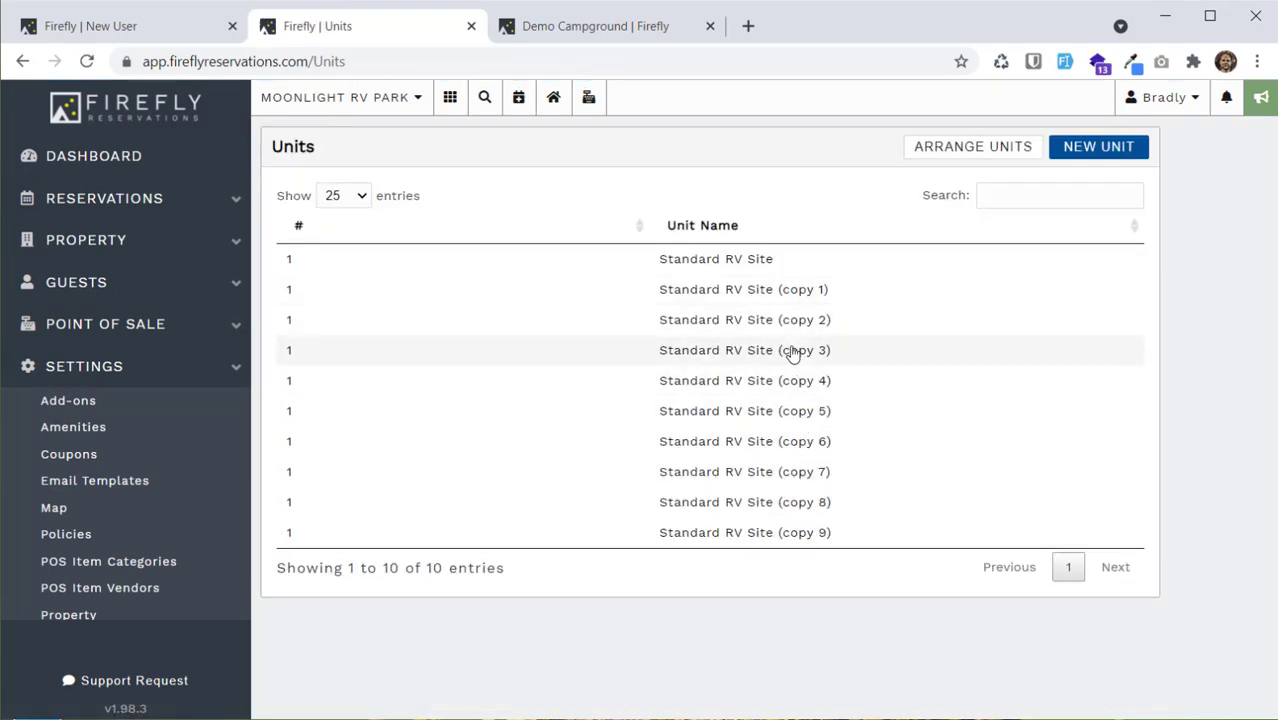
Examine the general settings, rates, deposit rules and taxes of Standard RV Site (copy 1), and return to the unit list.
click(773, 300)
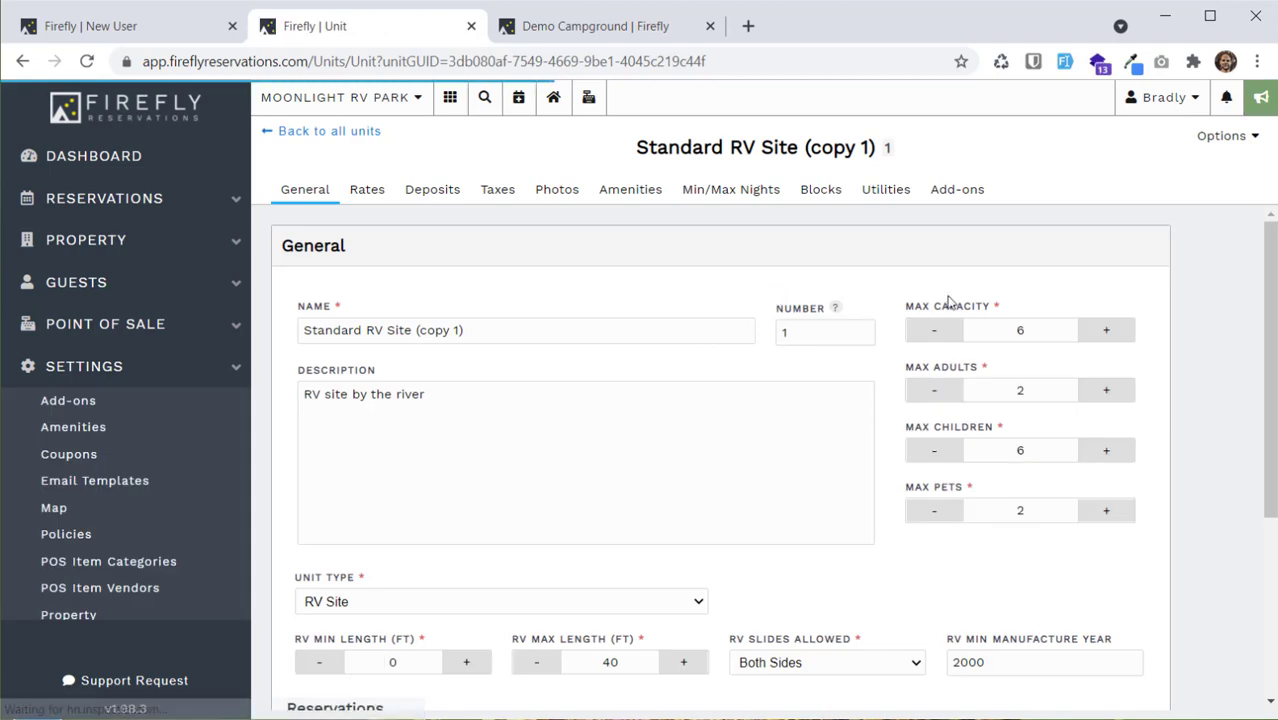
scroll(1224, 340, down, 2)
scroll(1221, 340, down, 2)
scroll(936, 266, up, 4)
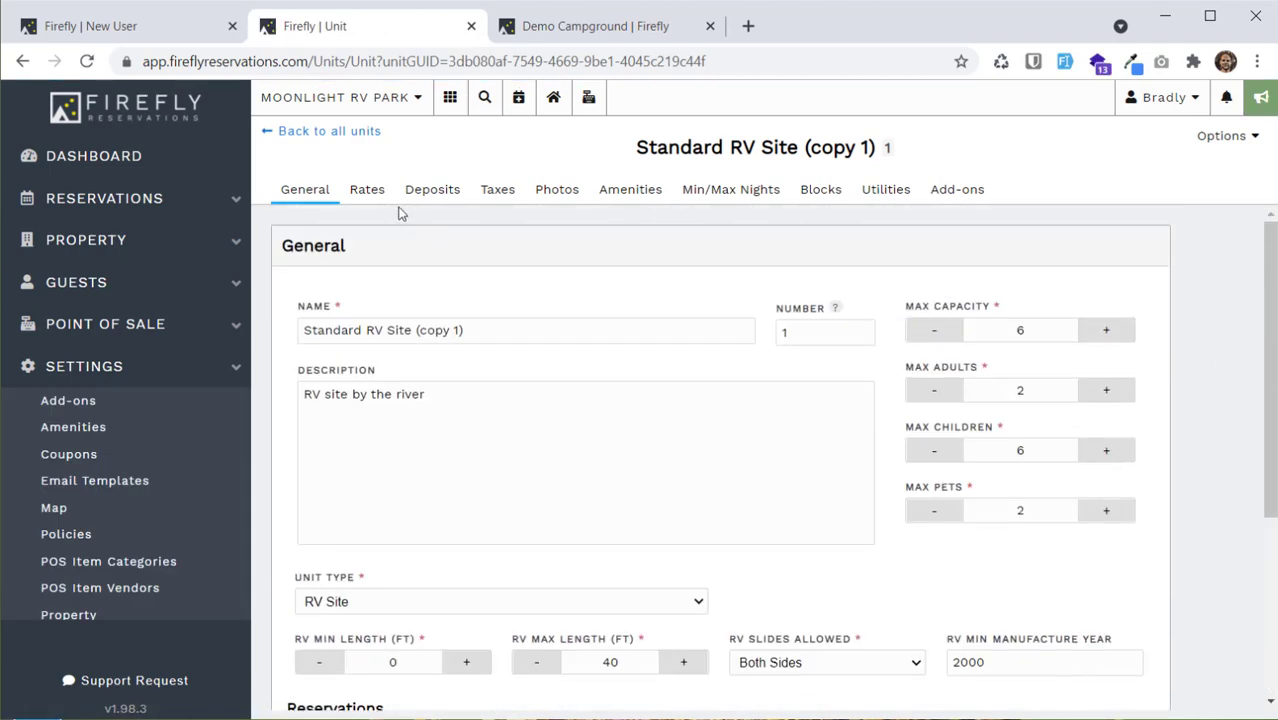
click(366, 199)
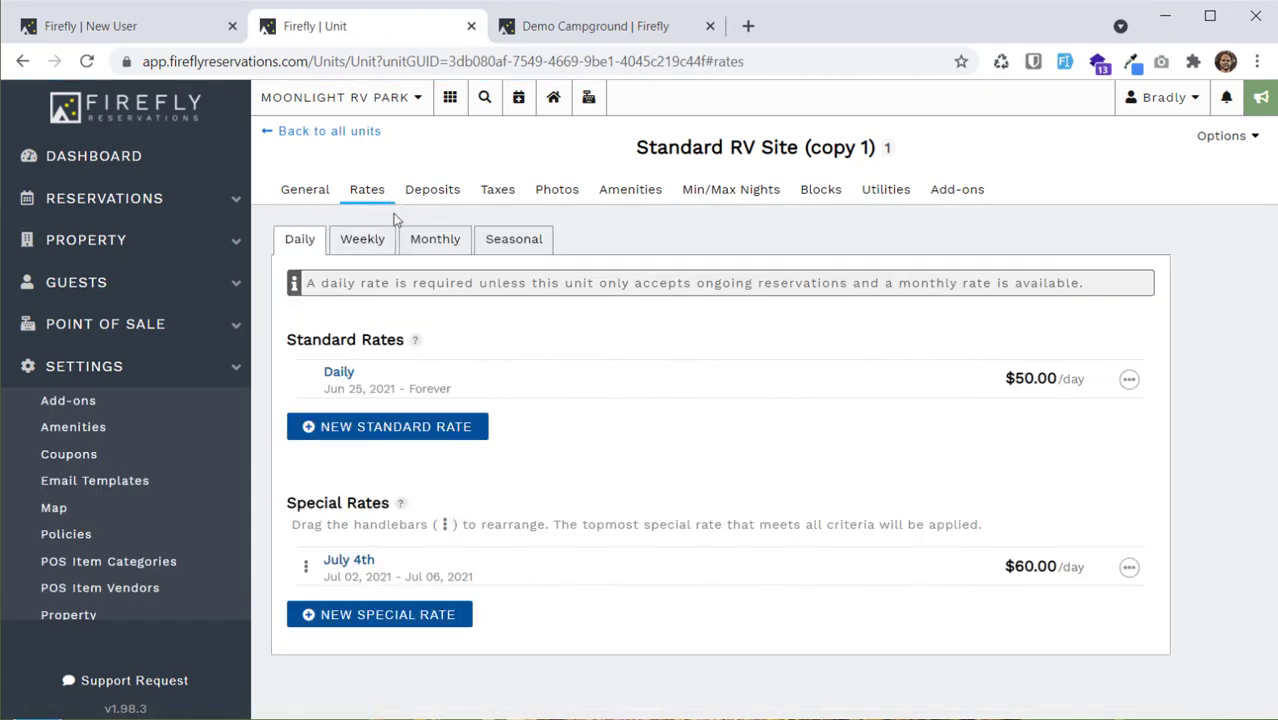
click(362, 239)
click(430, 196)
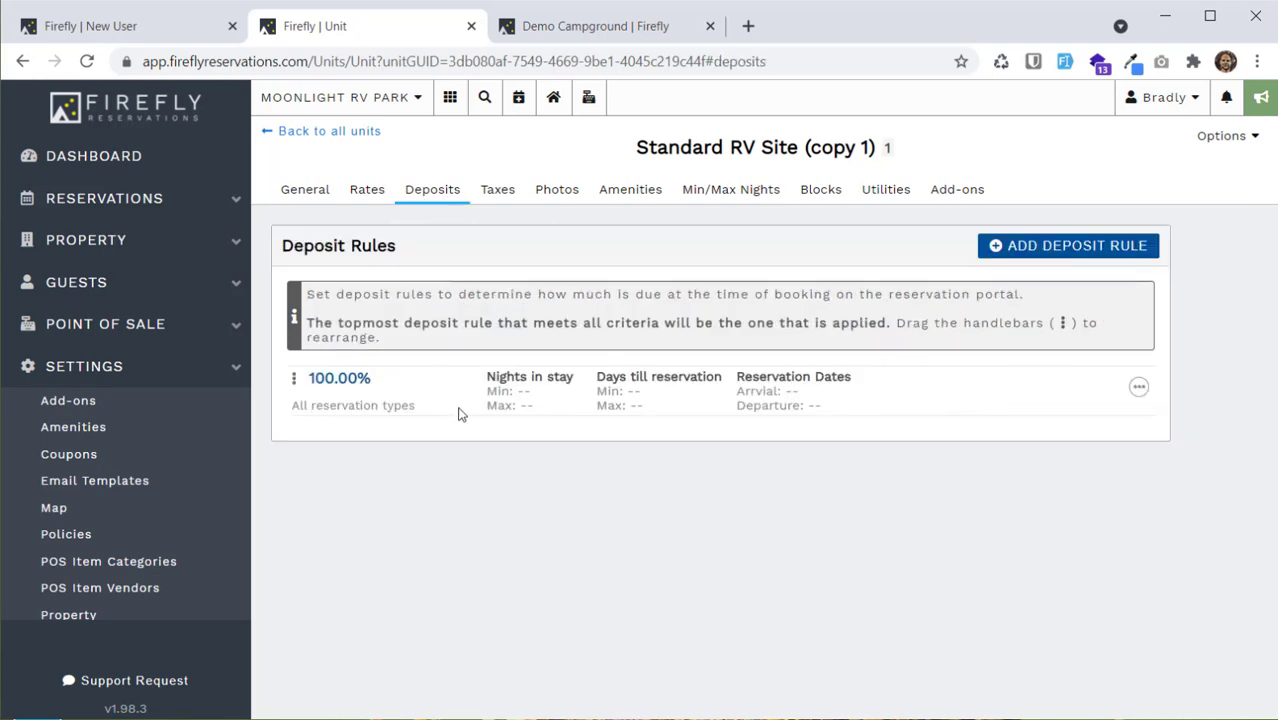
click(499, 195)
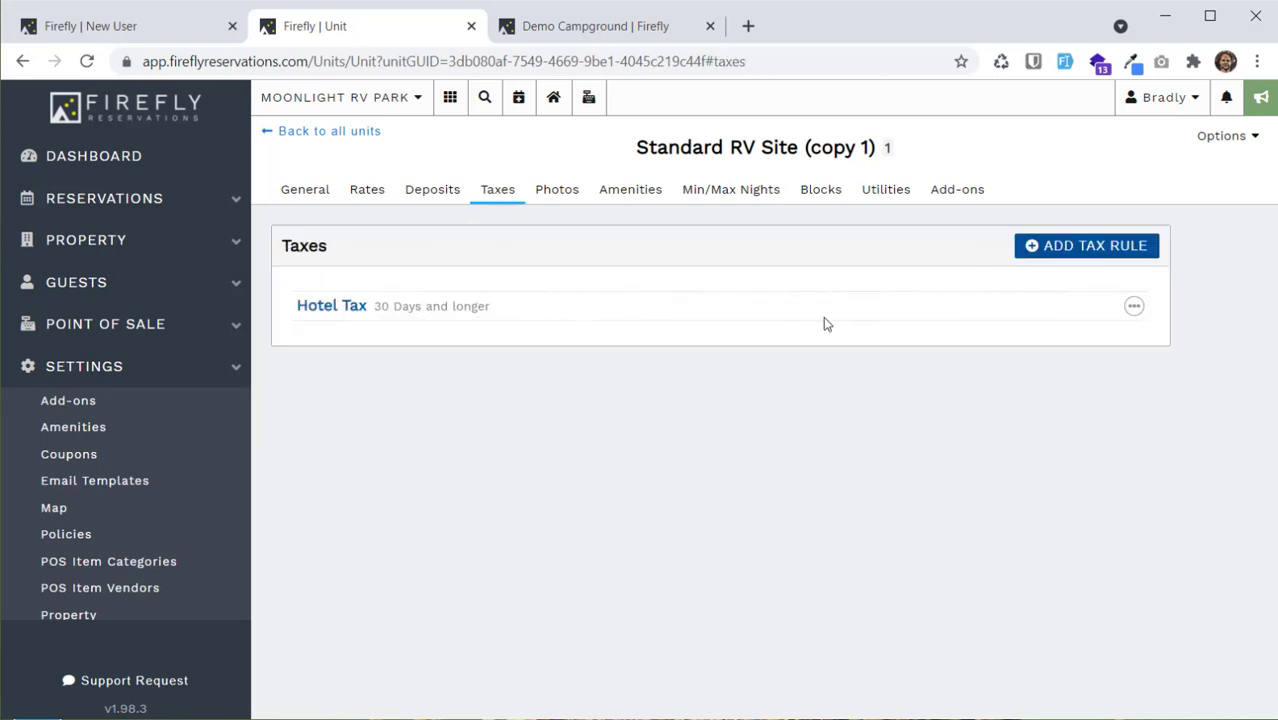
click(358, 135)
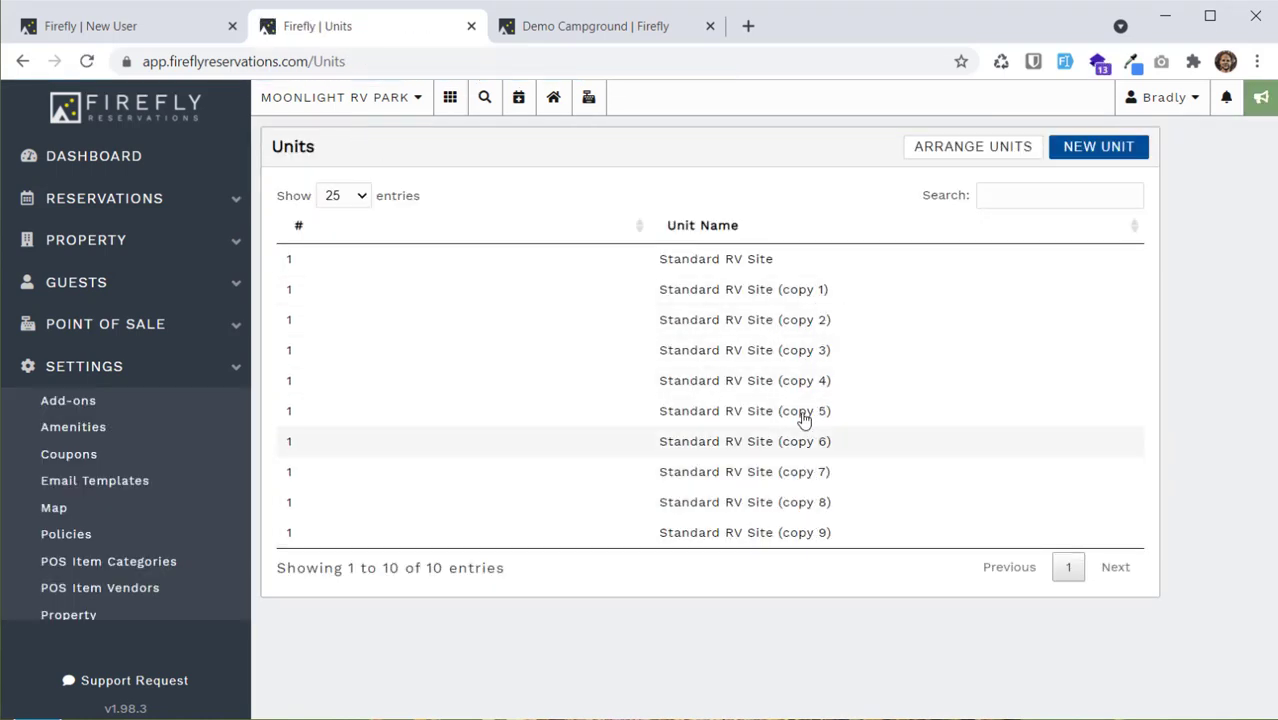
Open the unit arrangement page and set the unit numbers to match the sort order.
click(971, 148)
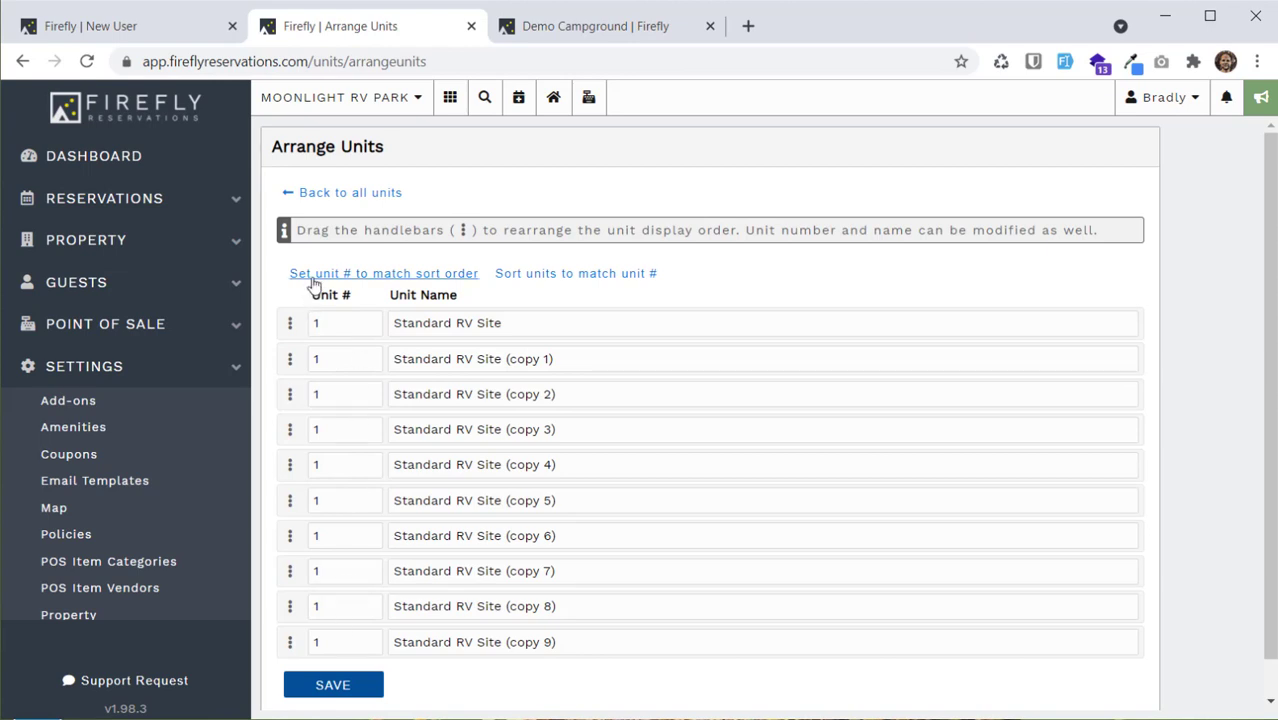
click(435, 275)
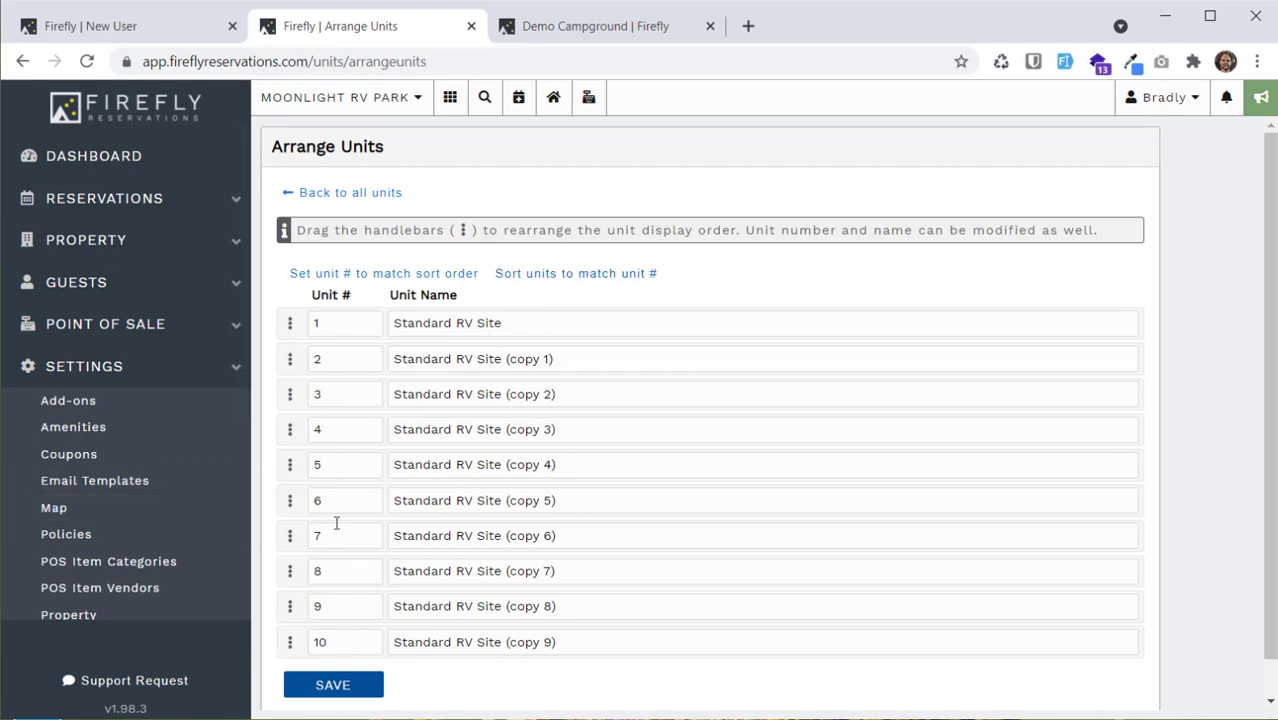
mouse_move(290, 642)
mouse_down()
mouse_move(288, 568)
mouse_move(289, 646)
mouse_up()
Remove the copy suffix from every cloned unit's name, leaving Standard RV Site, save the arrangement and return to the unit list.
click(568, 359)
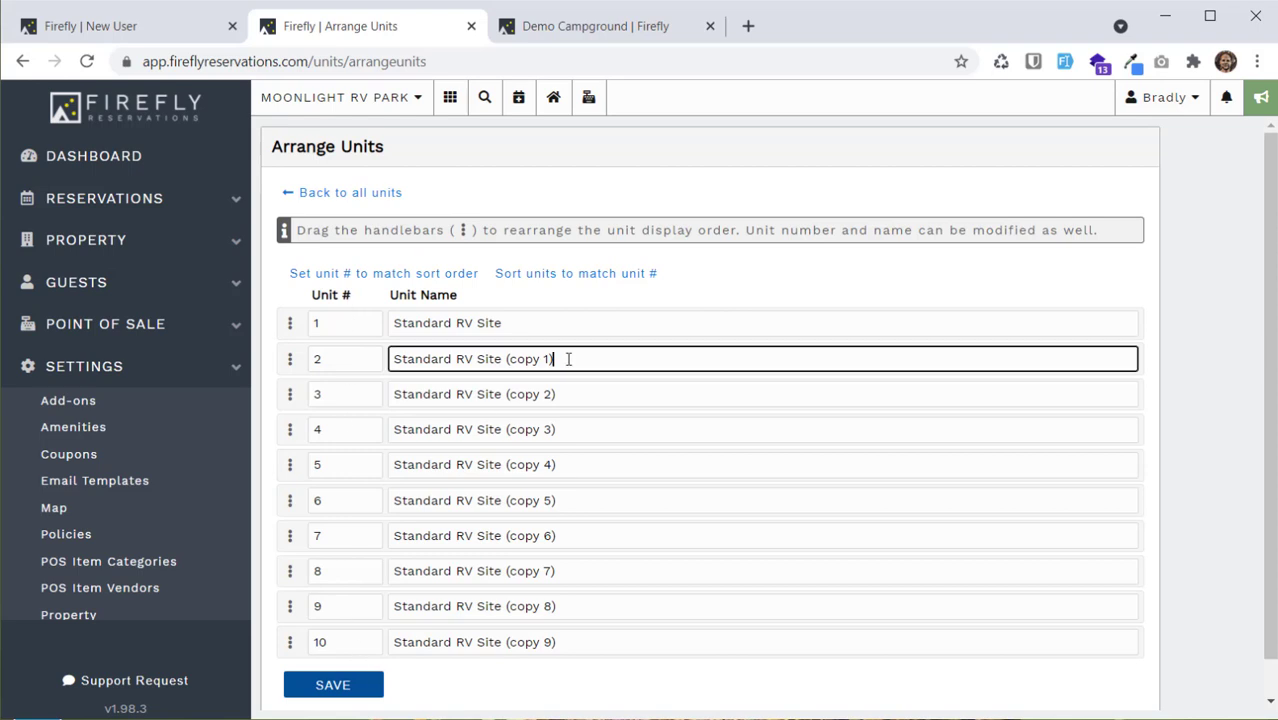
key(BackSpace)
key(BackSpace)
key(BackSpace)
drag(556, 395, 510, 397)
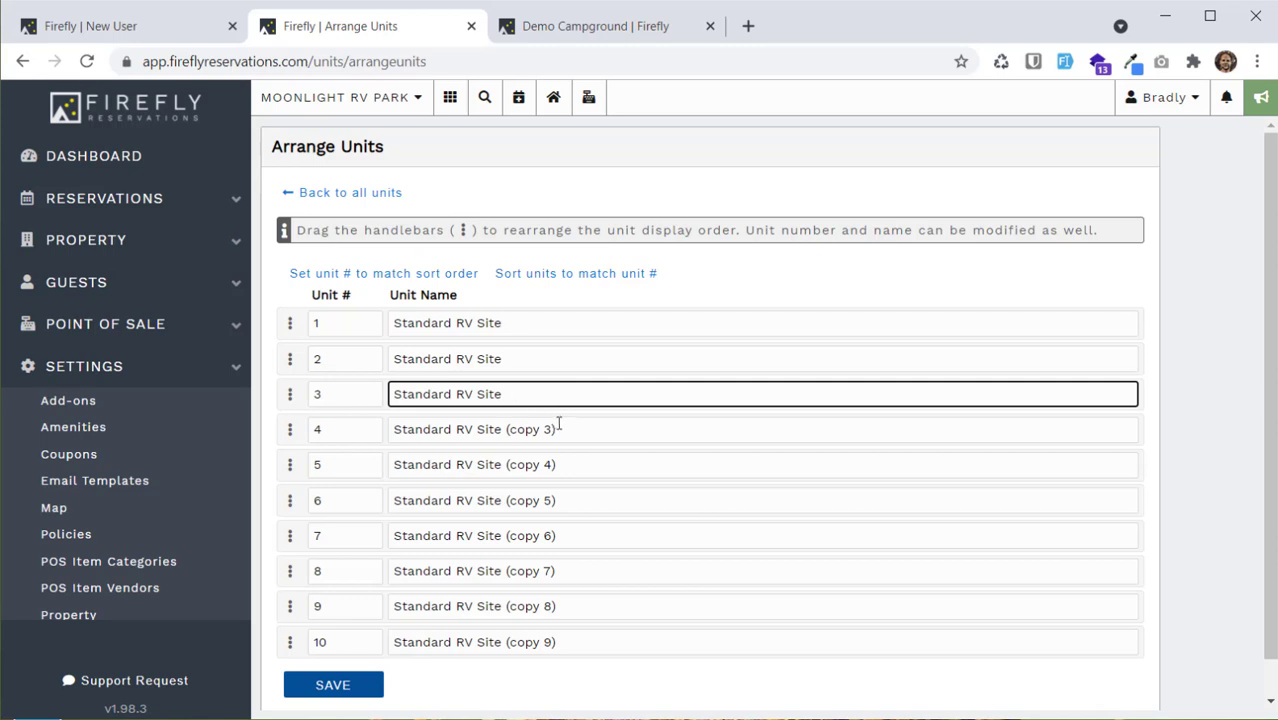
drag(558, 429, 501, 429)
key(BackSpace)
click(332, 686)
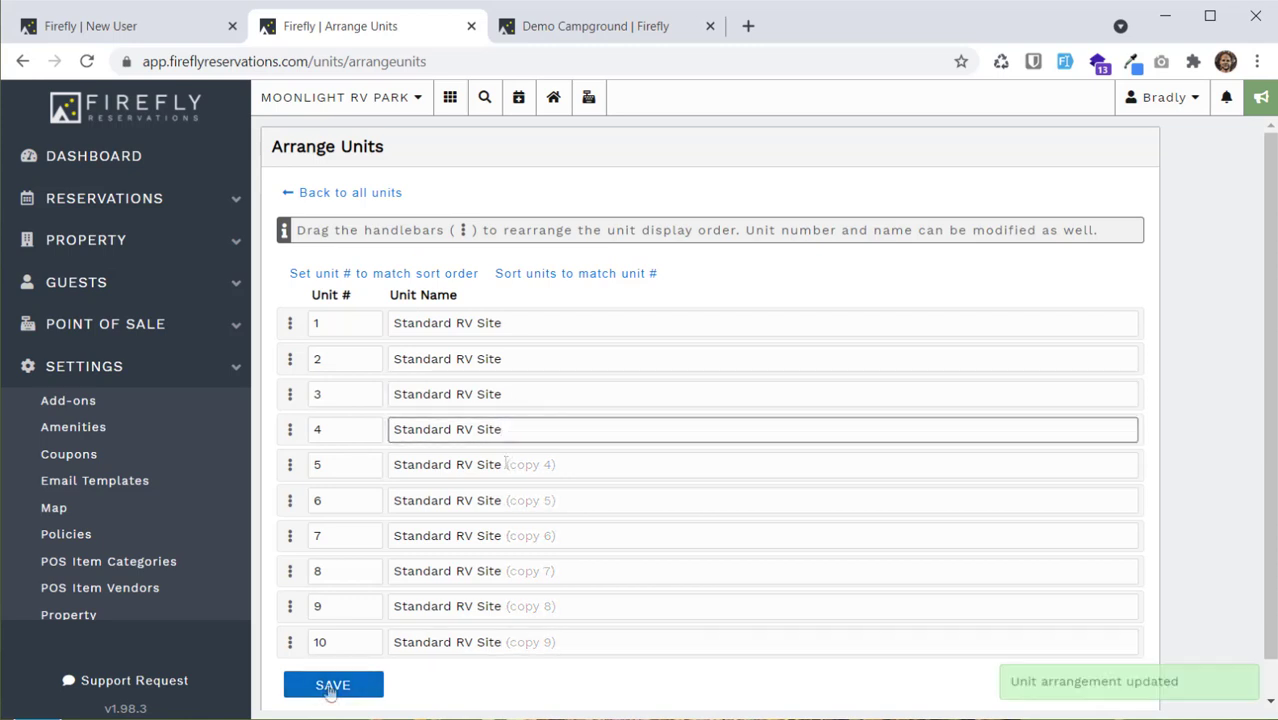
click(333, 194)
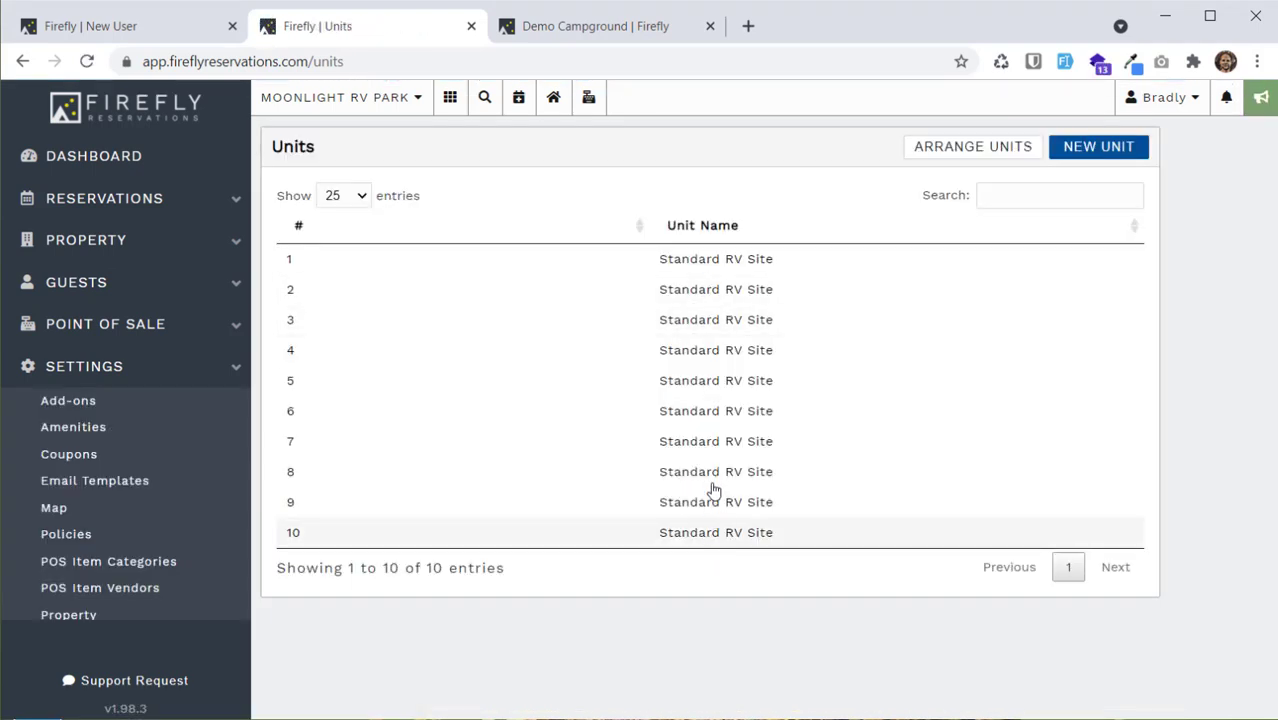
Open unit 1 from the reservation grid, stop hiding it from the online reservation portal, and save its general info.
click(453, 99)
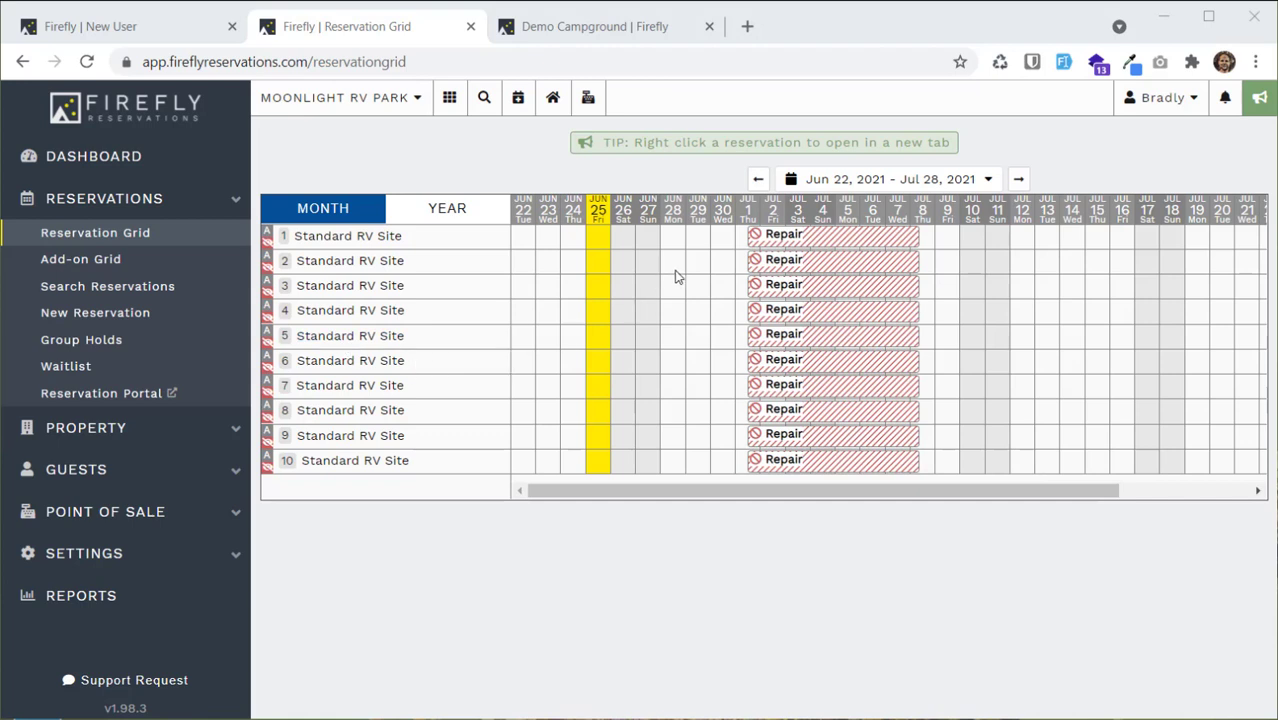
mouse_move(768, 246)
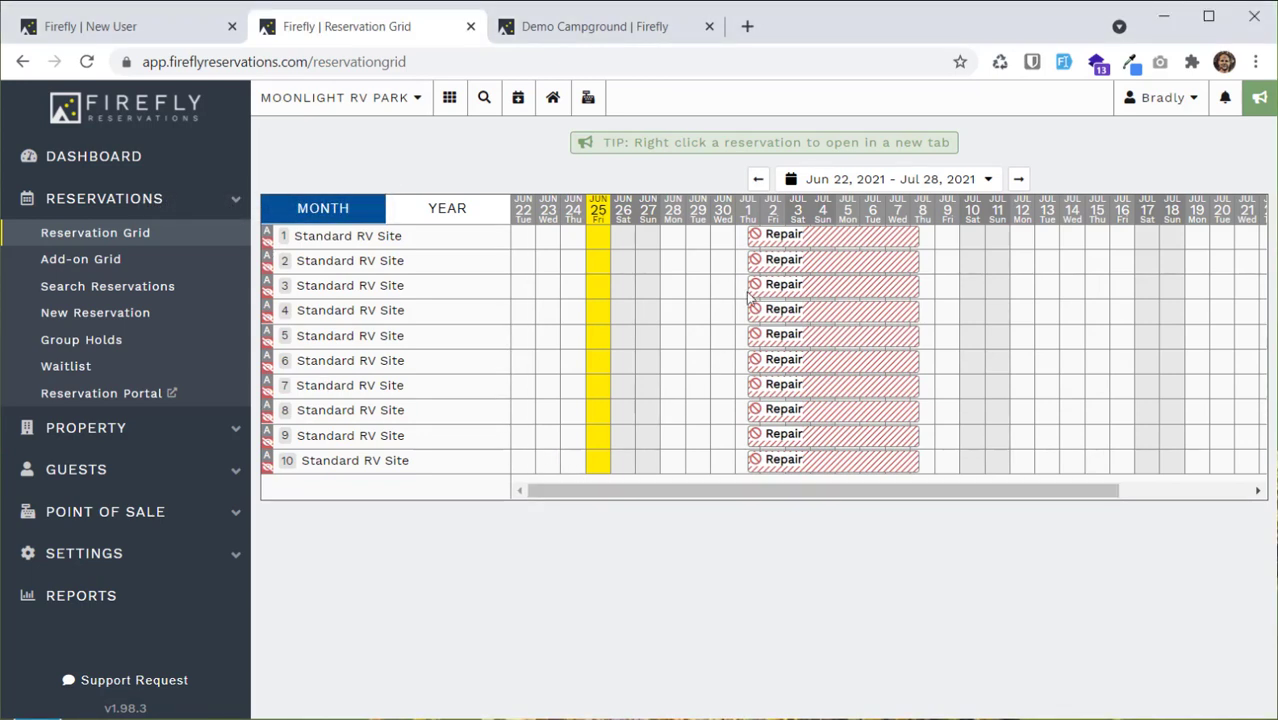
mouse_move(760, 284)
mouse_move(267, 277)
click(349, 238)
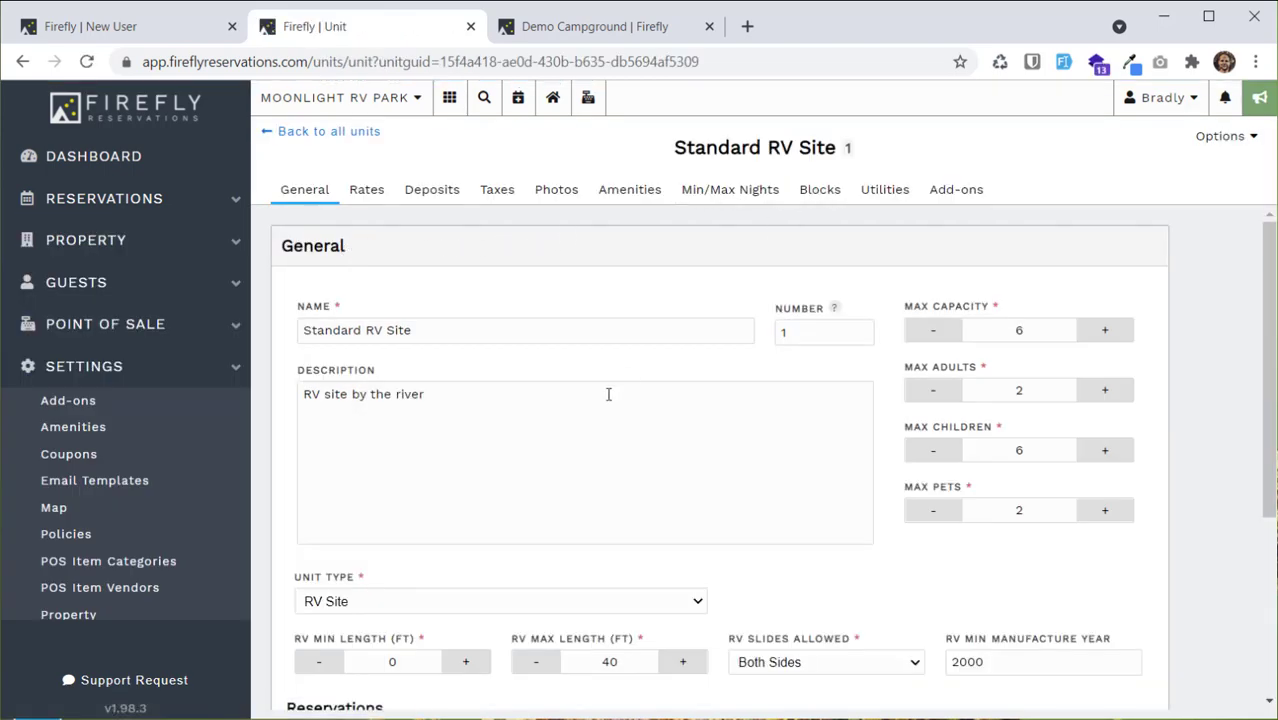
scroll(606, 410, down, 3)
click(372, 545)
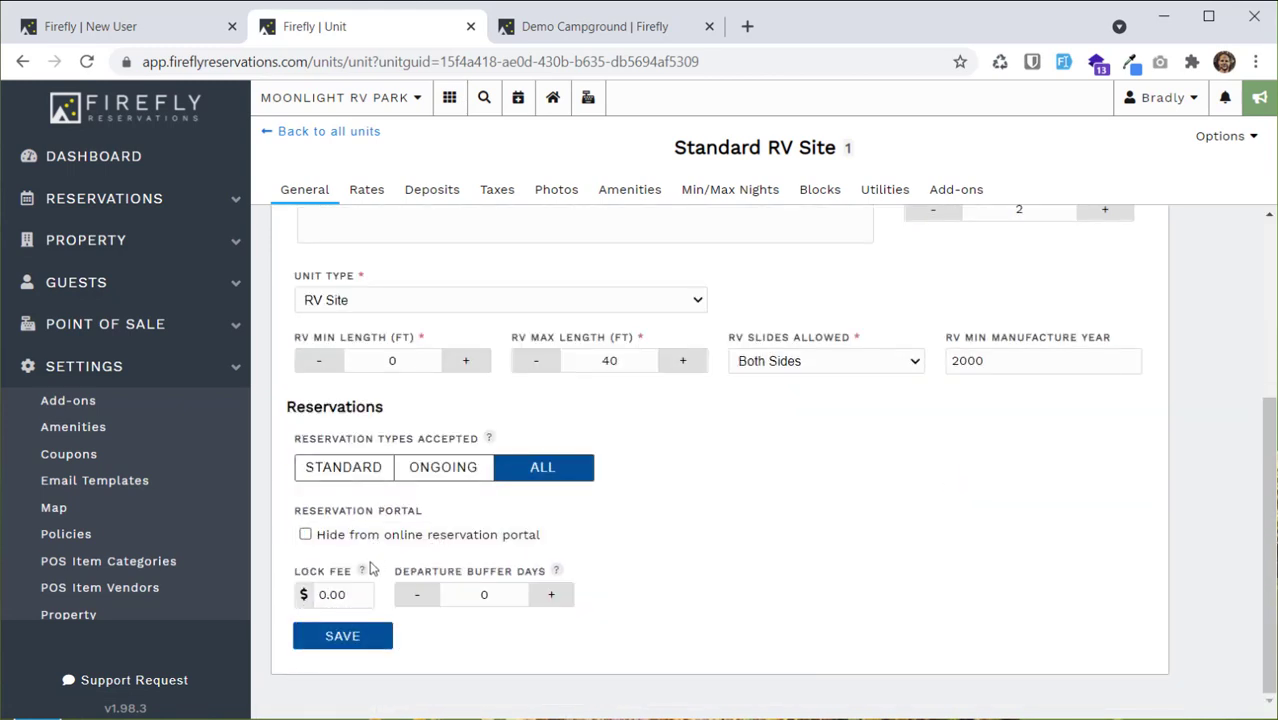
click(342, 634)
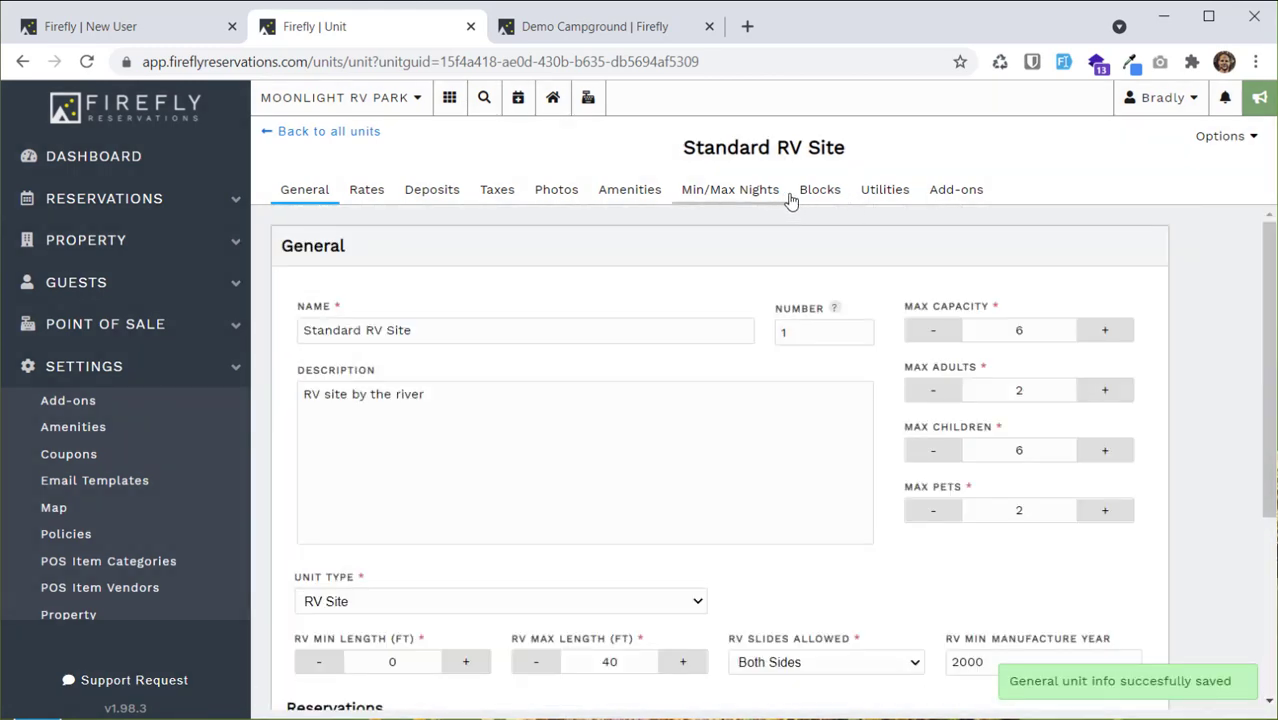
Delete unit 1's Jul 1 to Jul 8, 2021 Repair block and check the reservation grid.
click(822, 192)
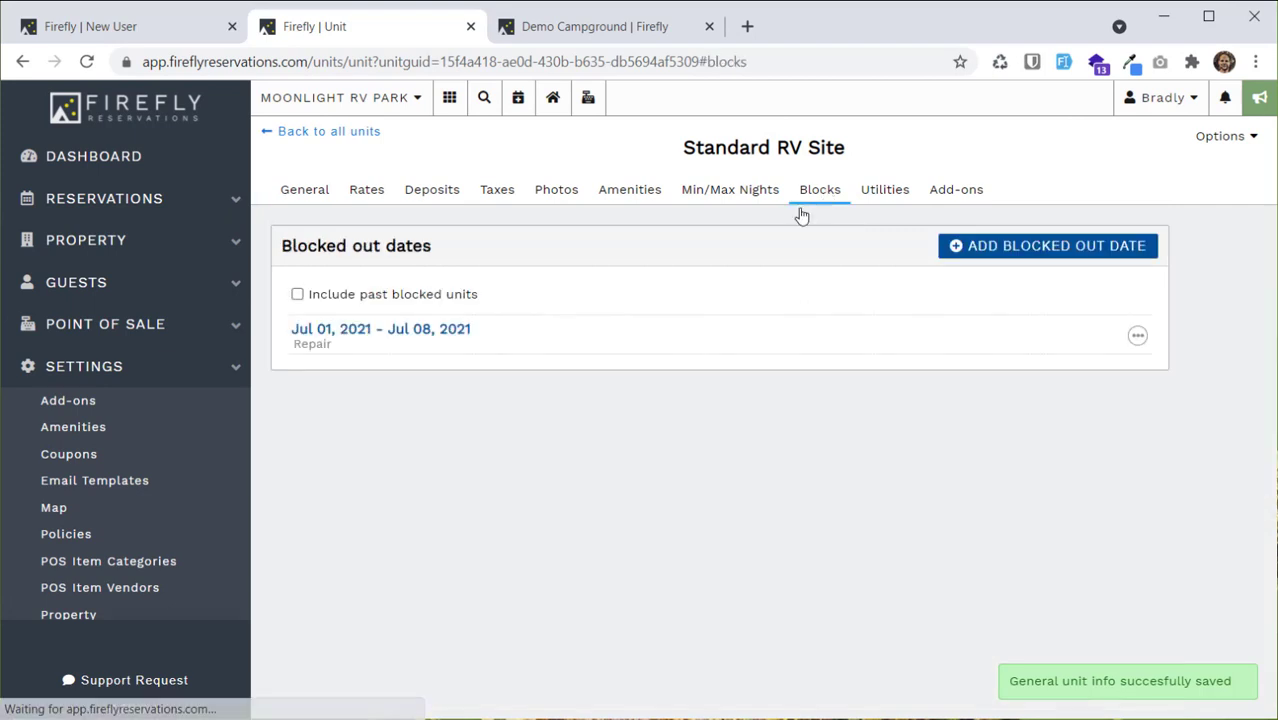
click(1137, 337)
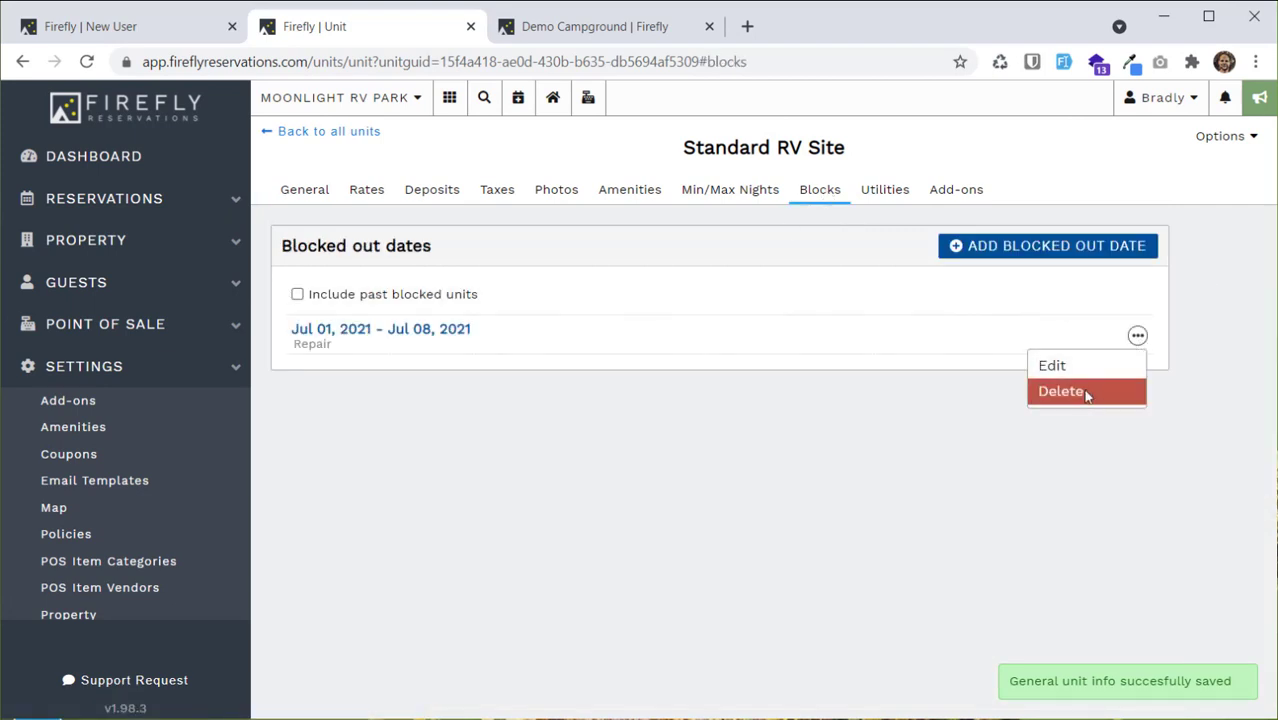
click(1062, 391)
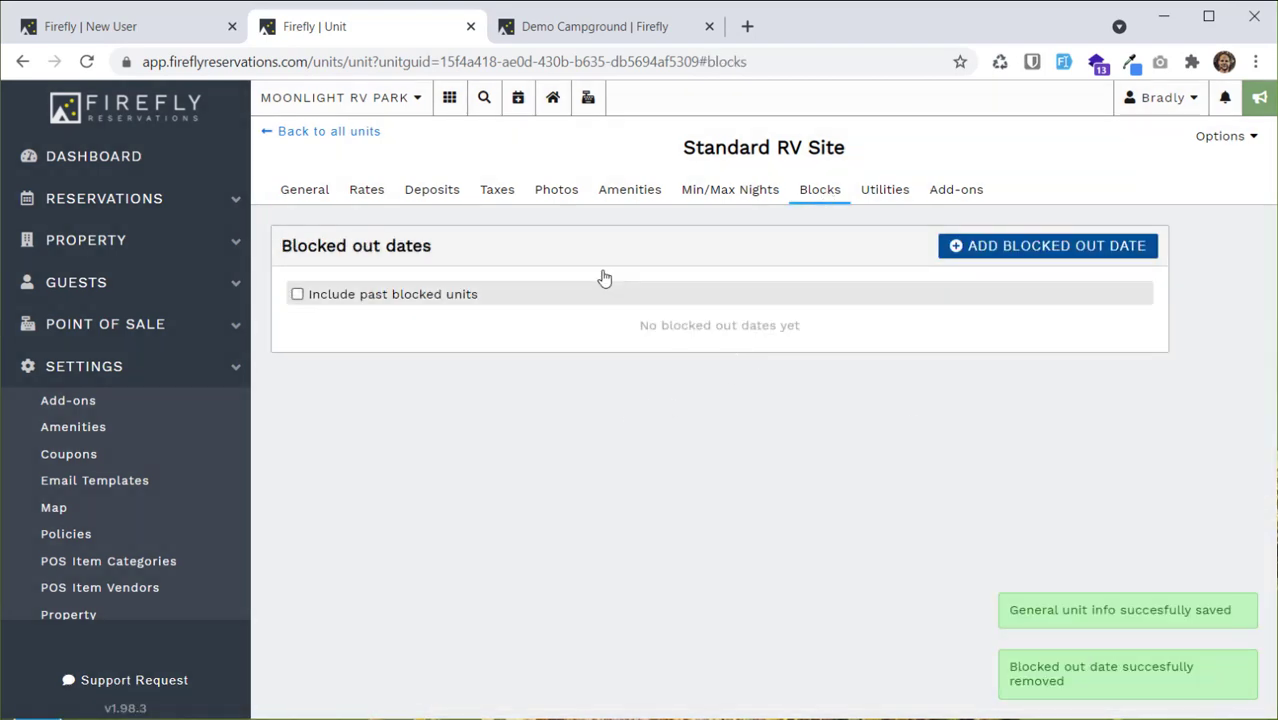
click(449, 98)
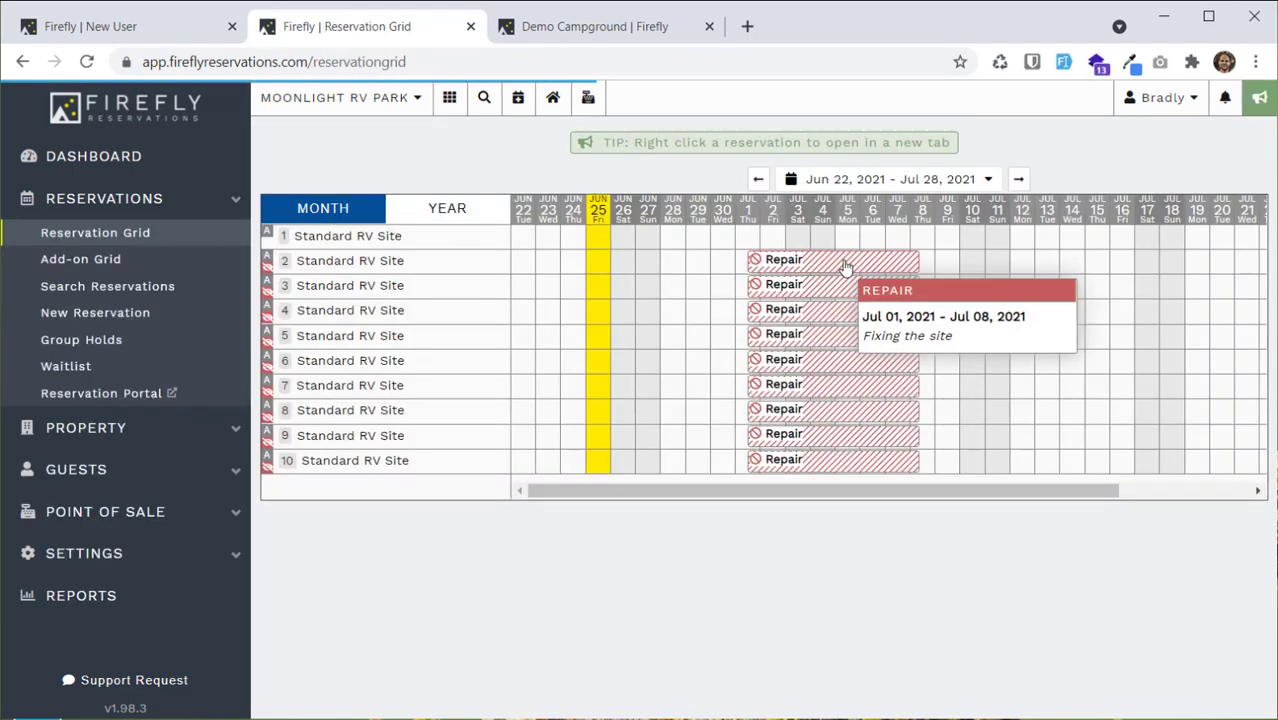
Export unit 1's Block out dates and Hide from Reservation Portal settings to units 2 through 10, and reopen the reservation grid.
click(340, 237)
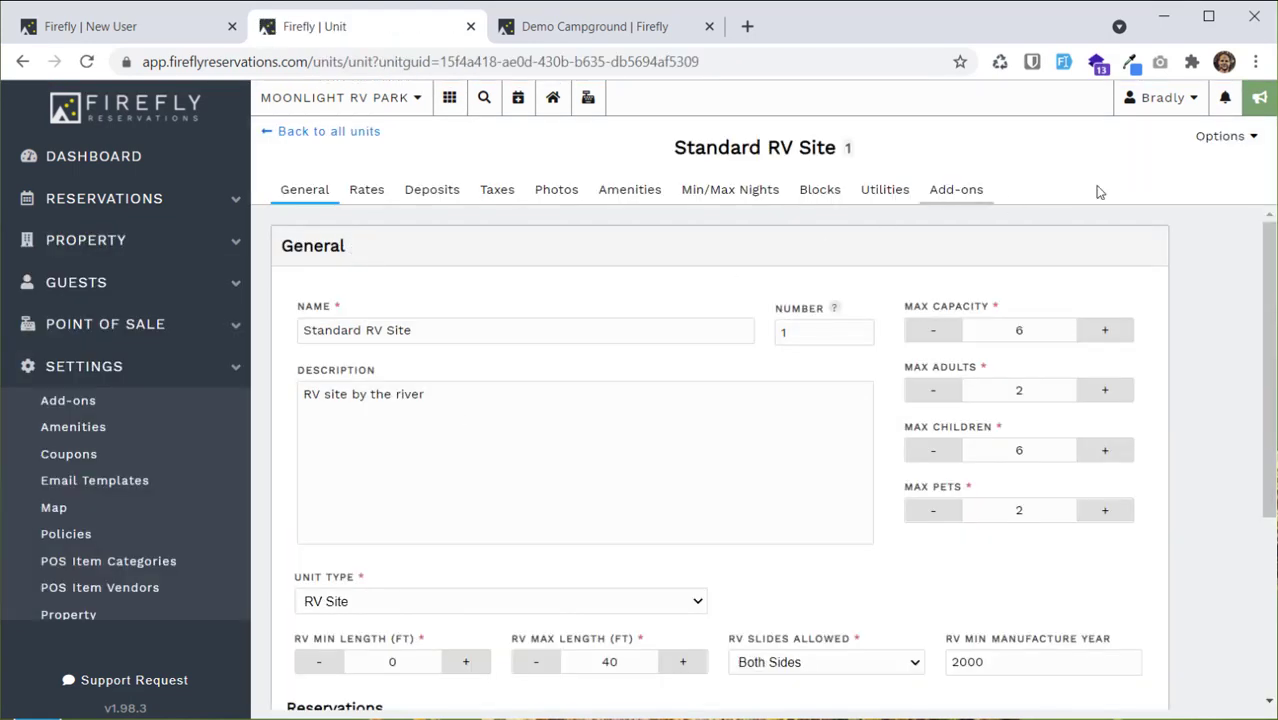
click(1230, 141)
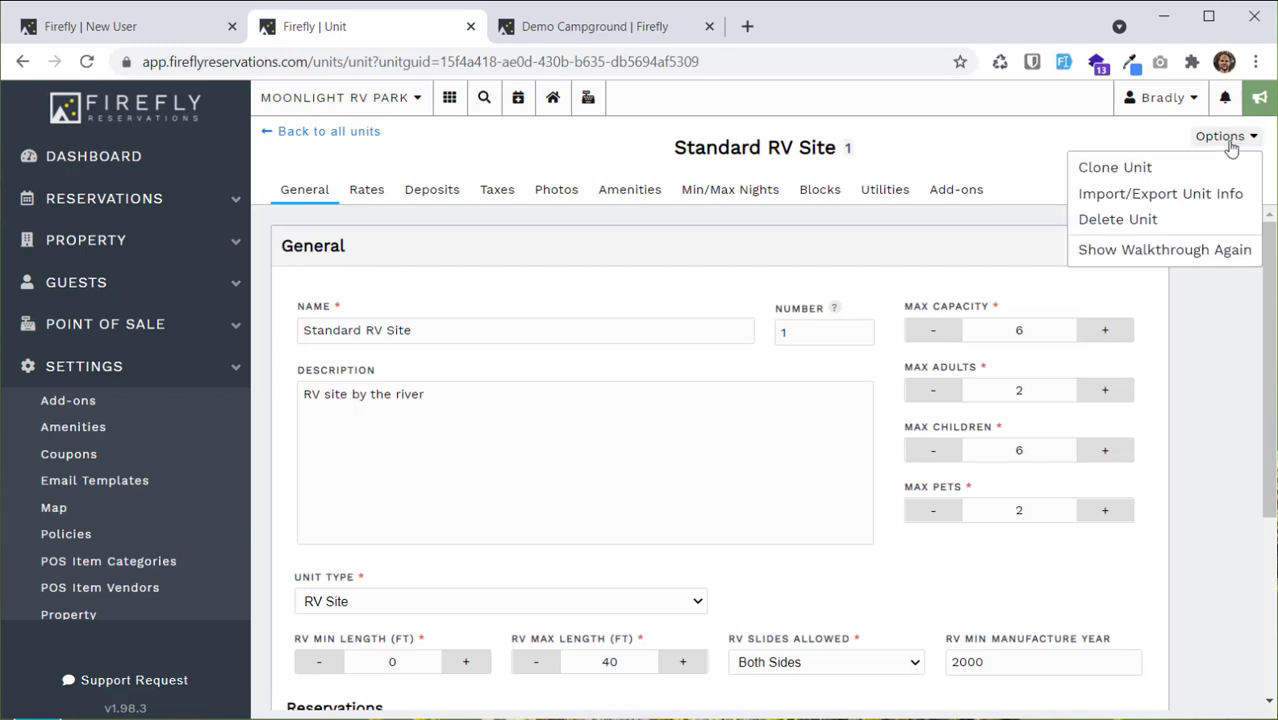
click(1140, 197)
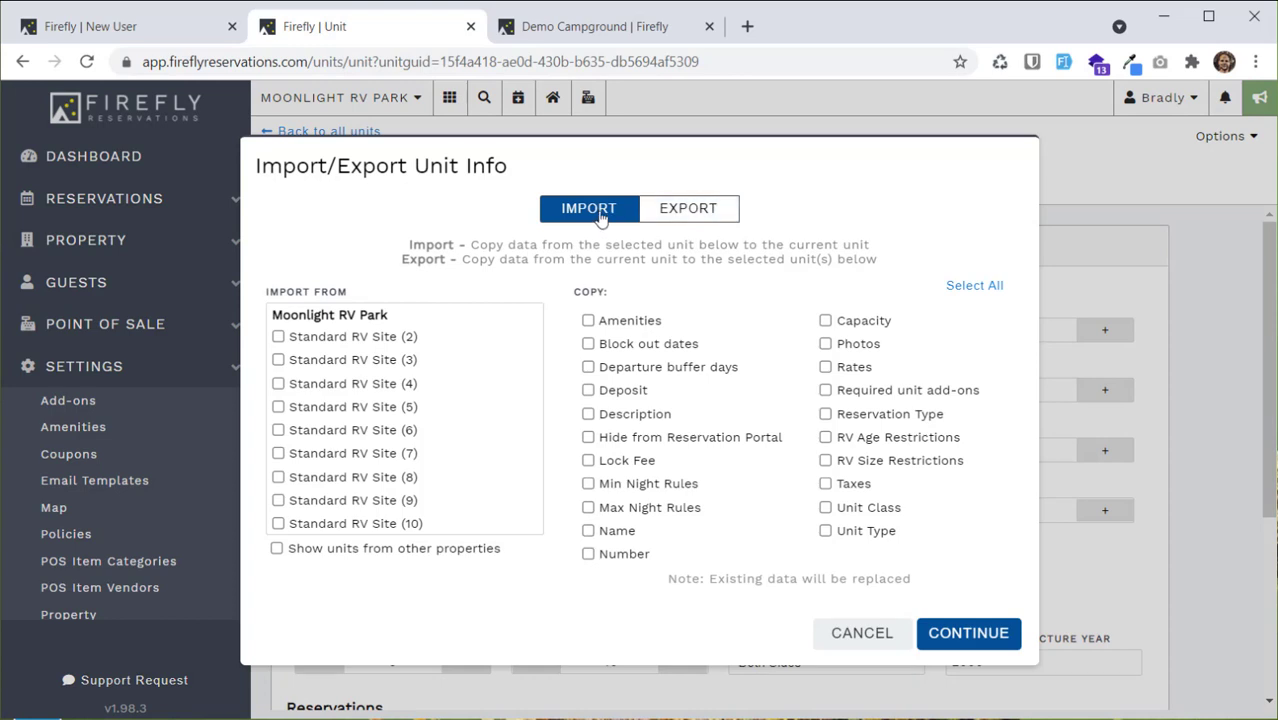
click(680, 208)
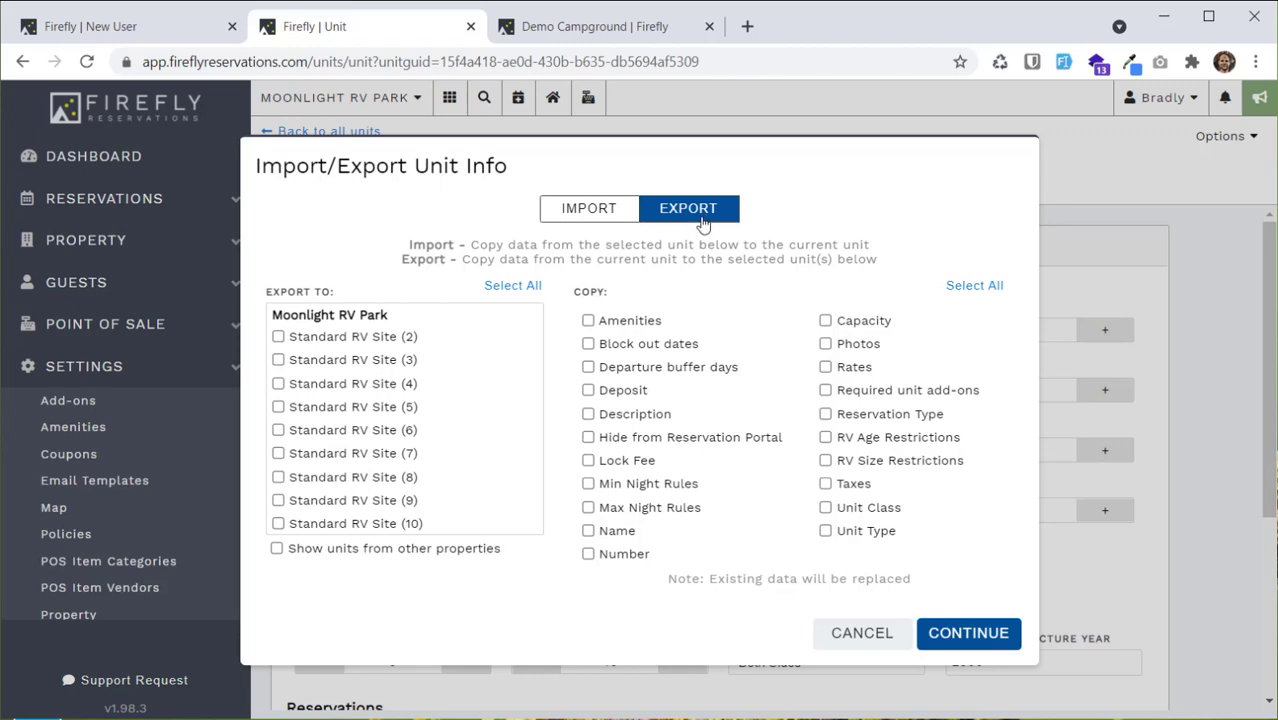
click(526, 287)
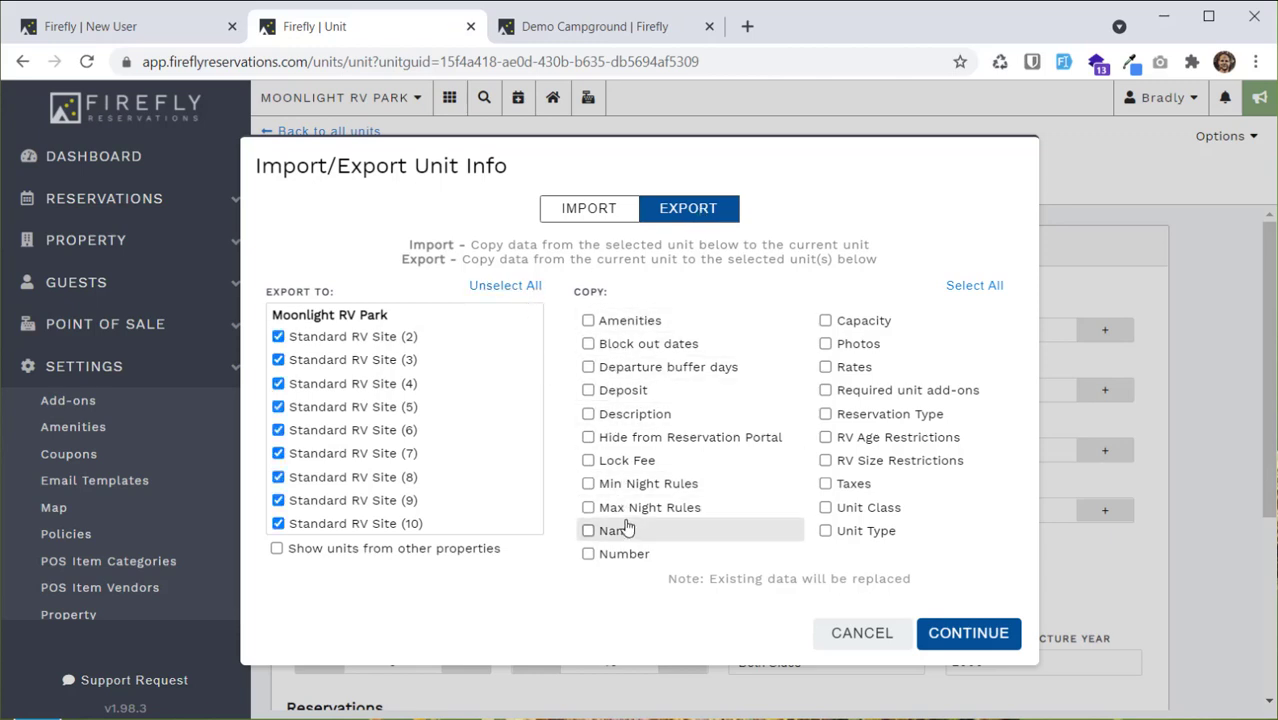
click(688, 348)
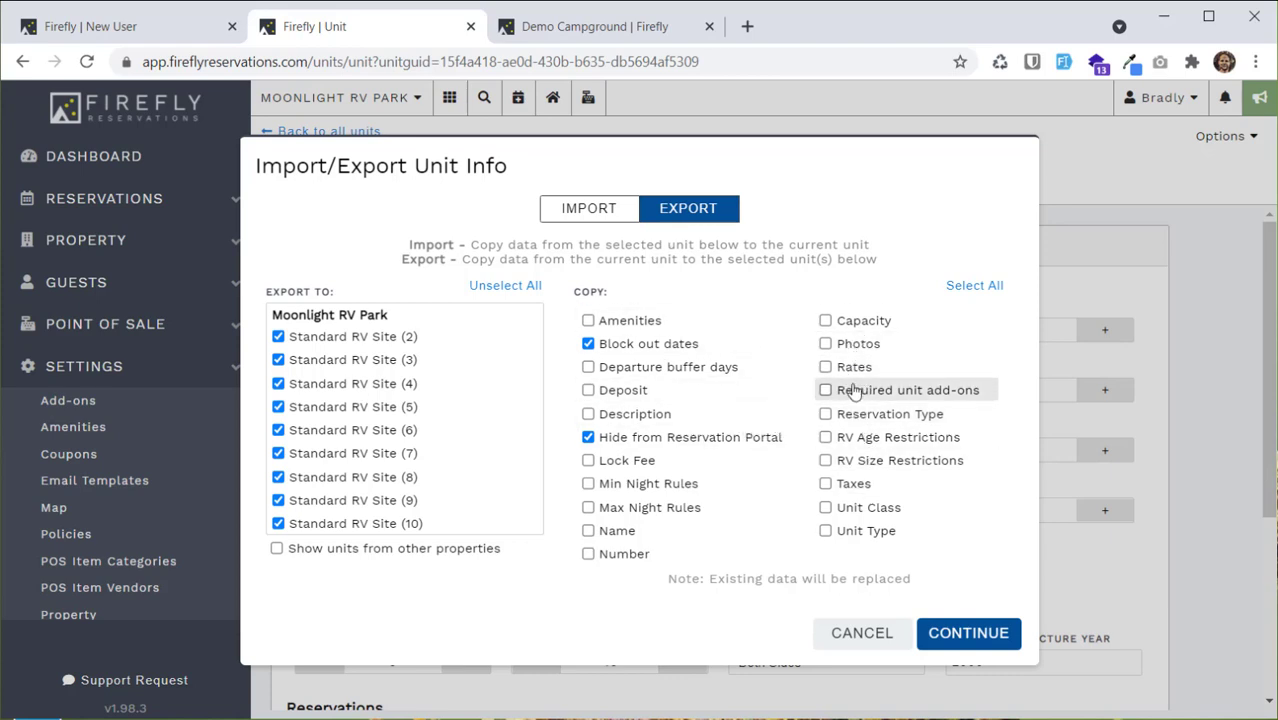
click(985, 633)
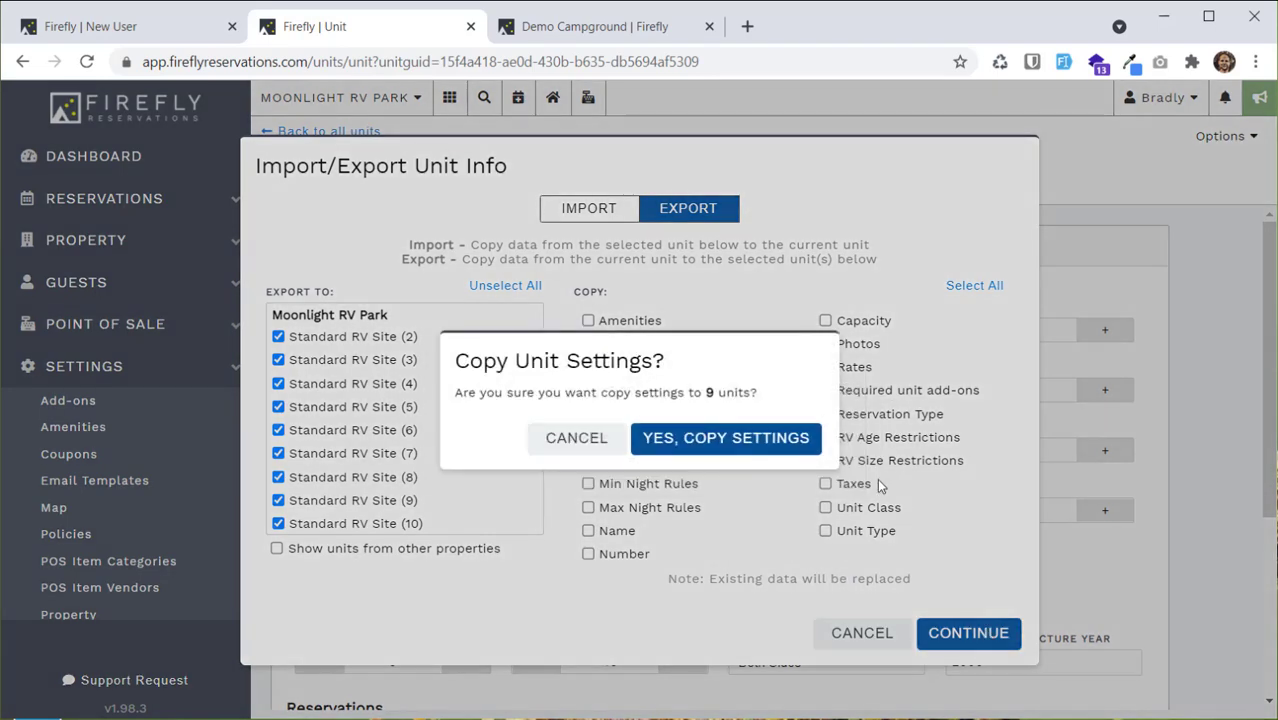
click(749, 440)
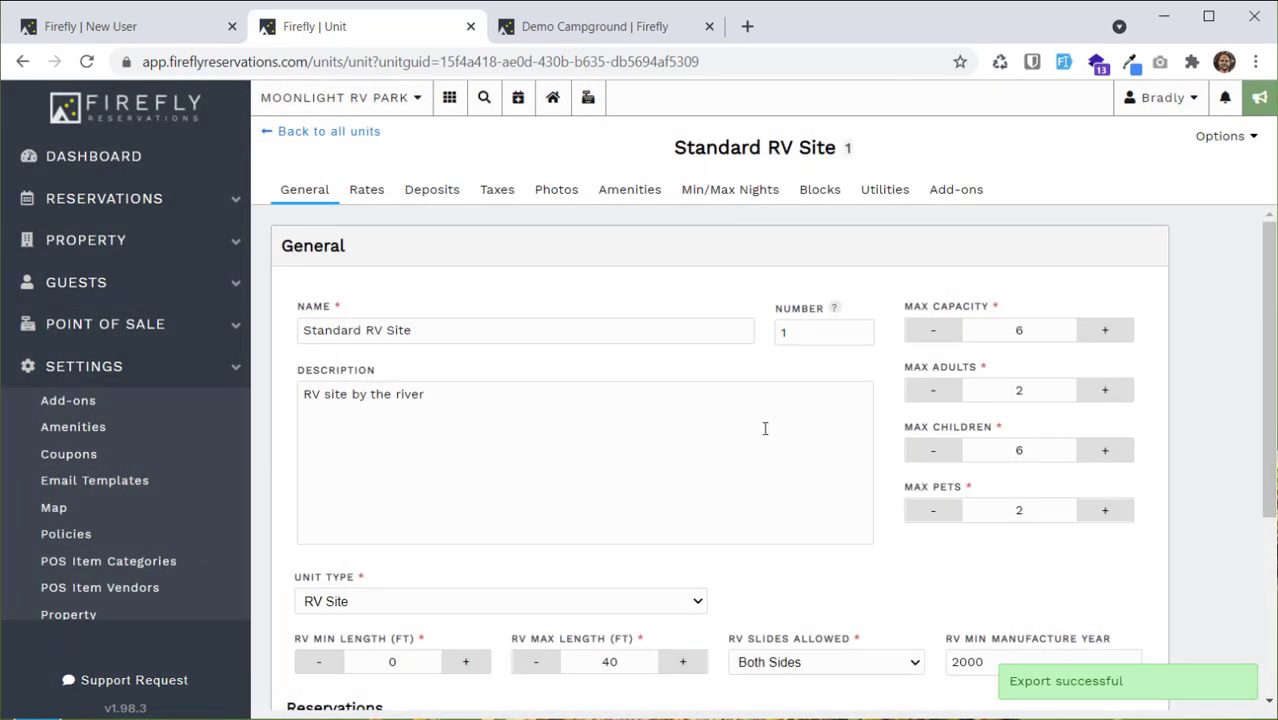
click(449, 97)
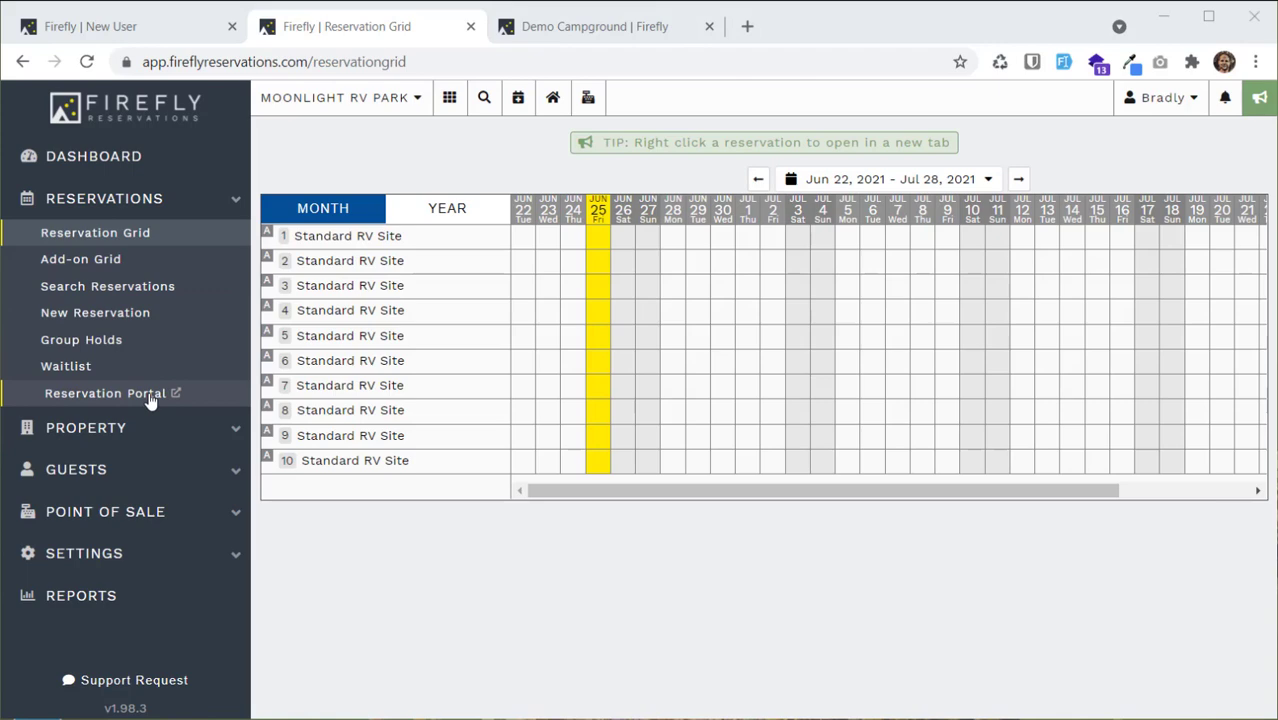
Start a new reservation and search RV Site availability for Jun 25 to 26, 2021, with RV length 25 ft and No Slides.
click(99, 314)
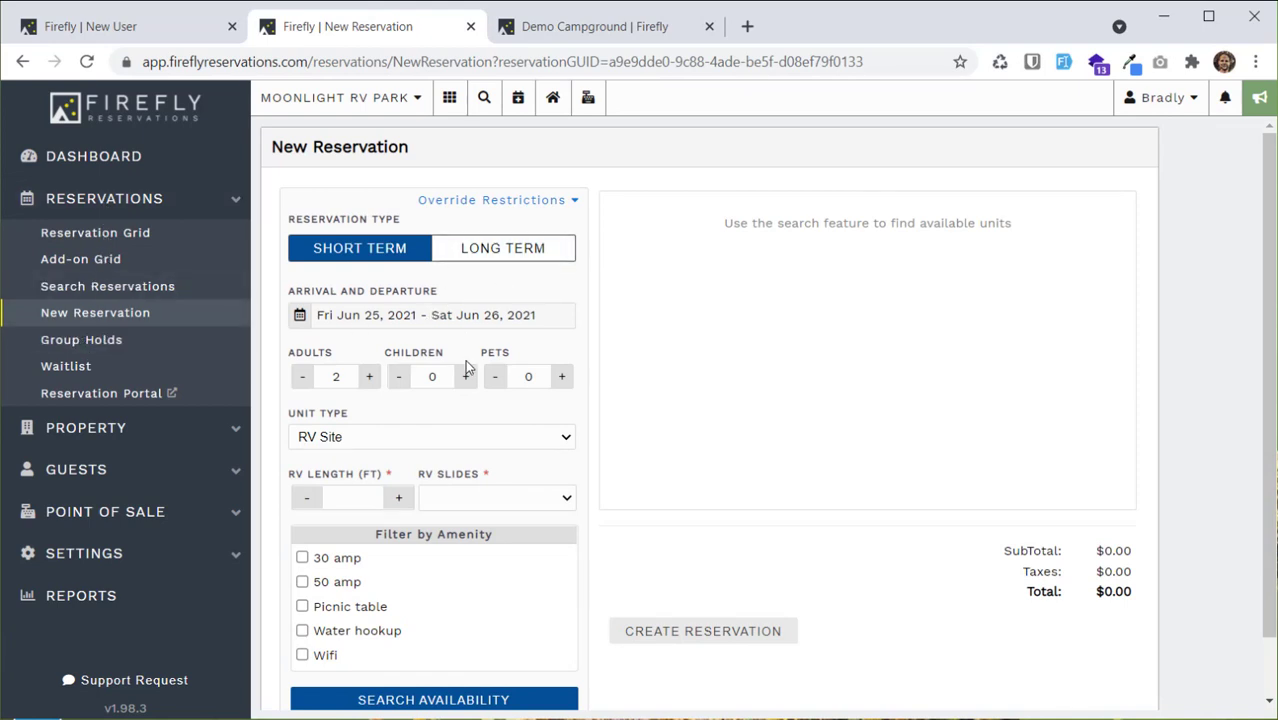
scroll(476, 380, down, 1)
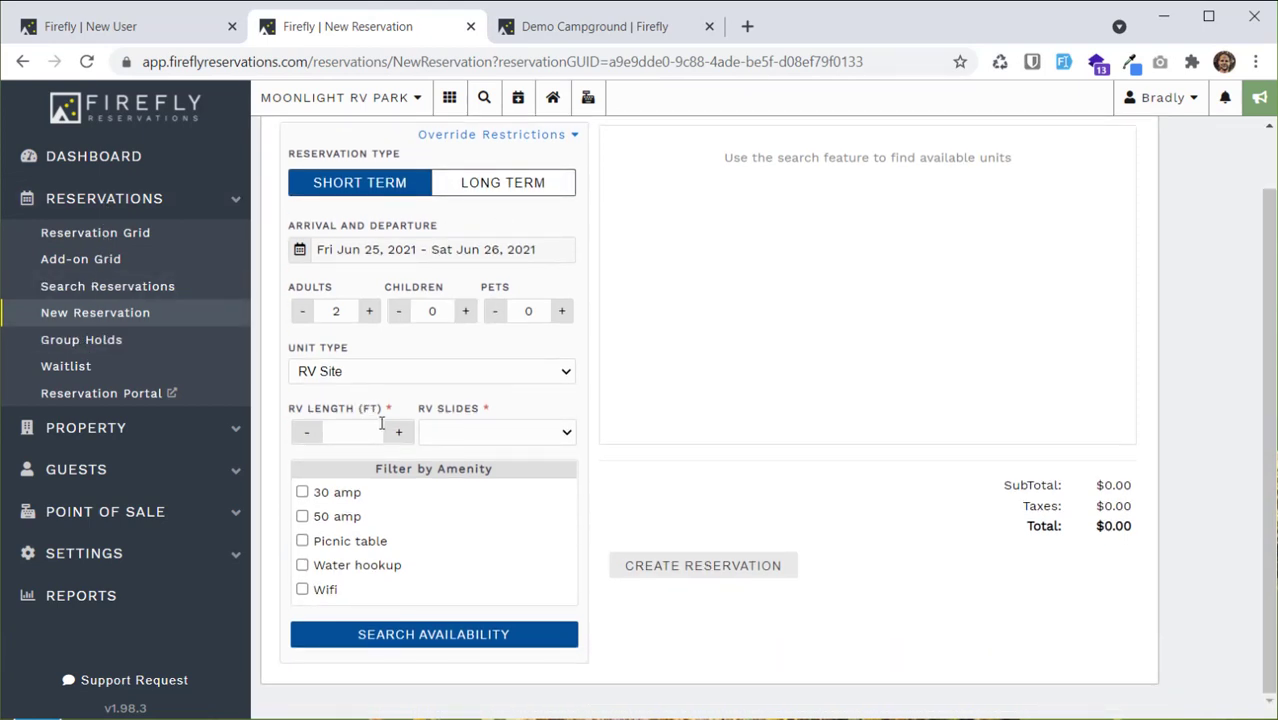
click(398, 431)
click(470, 432)
click(455, 493)
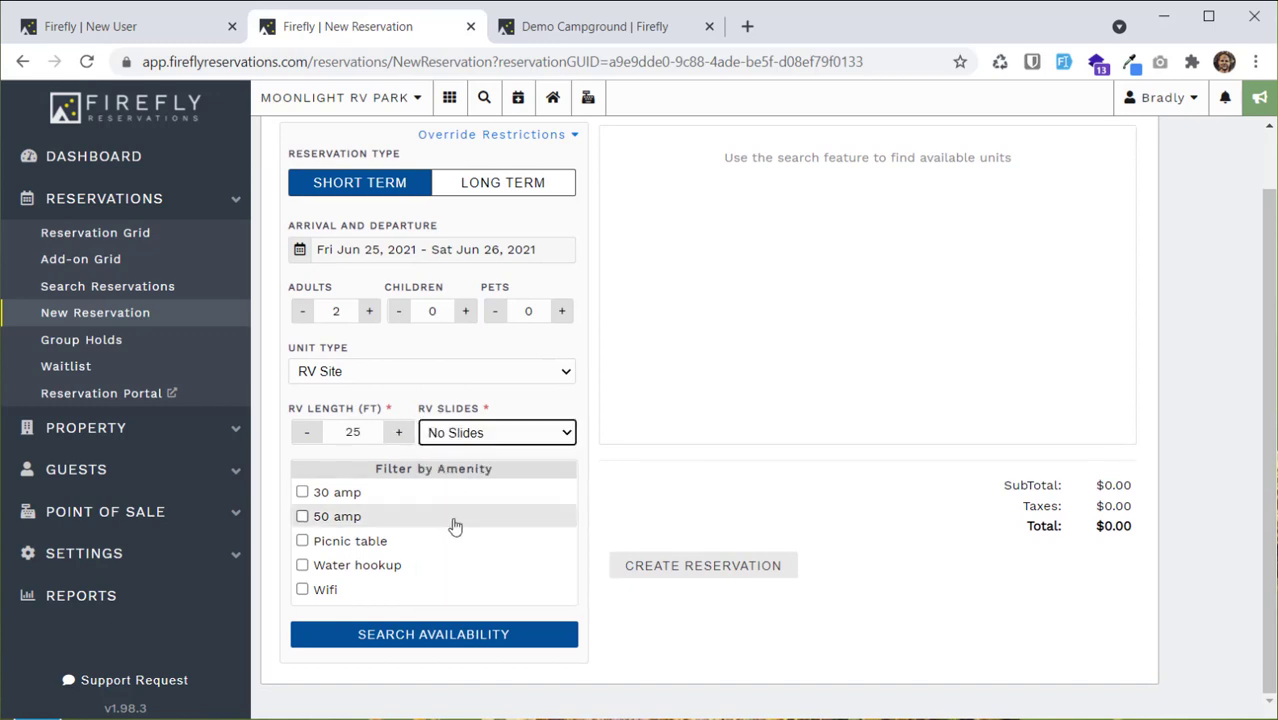
click(422, 637)
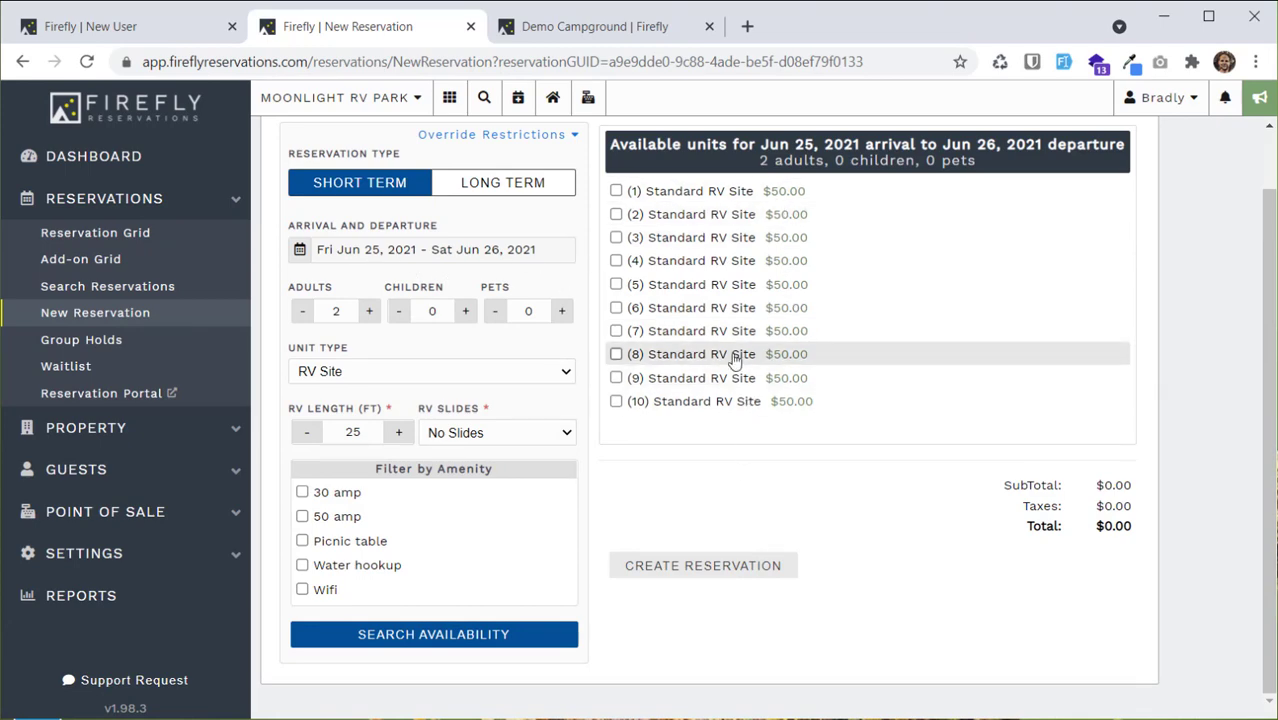
Add unit 1, Standard RV Site, to the new reservation and review its guest, add-on and reservation sections.
click(720, 191)
scroll(740, 366, down, 3)
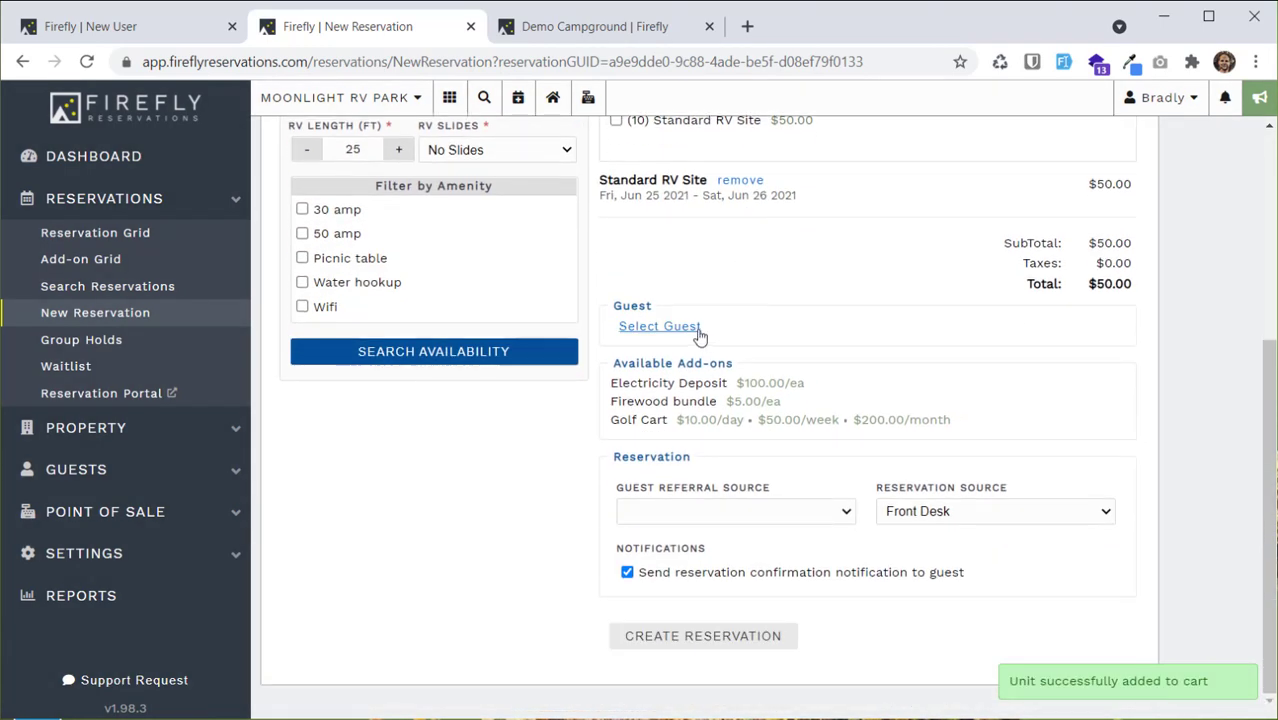
scroll(764, 285, up, 4)
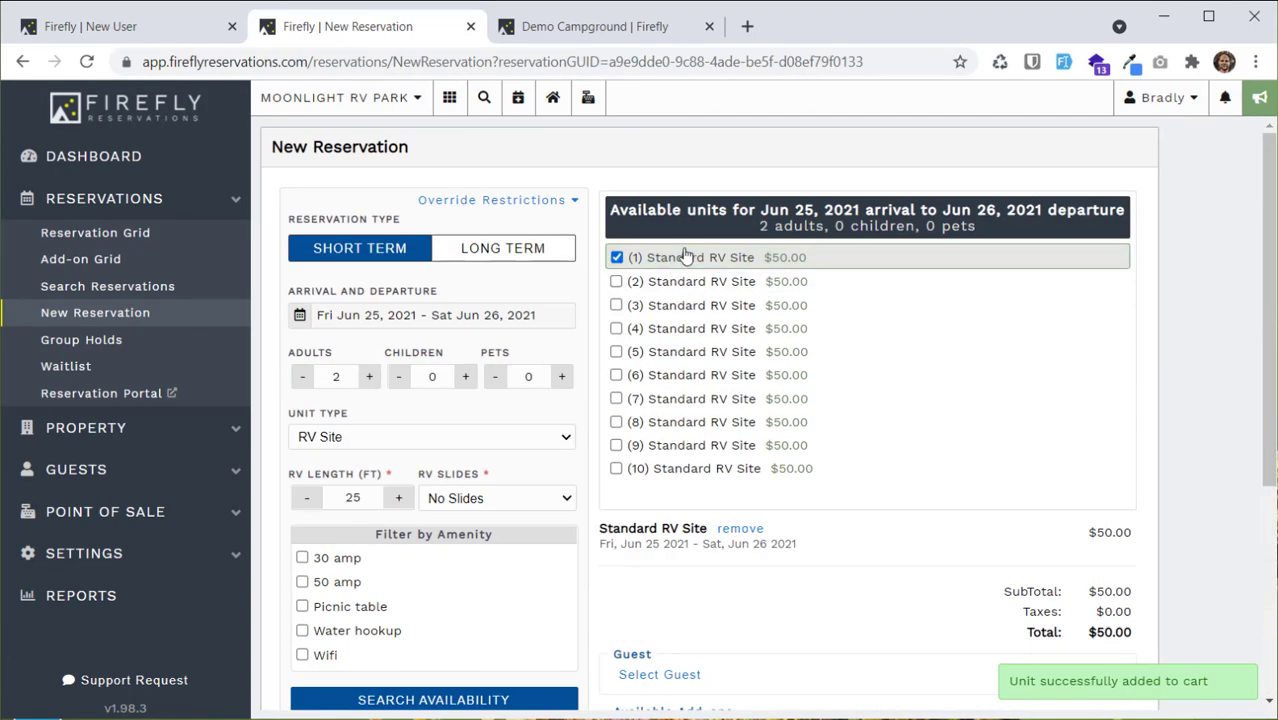
View the property's online reservation portal and return to the new reservation page.
click(105, 394)
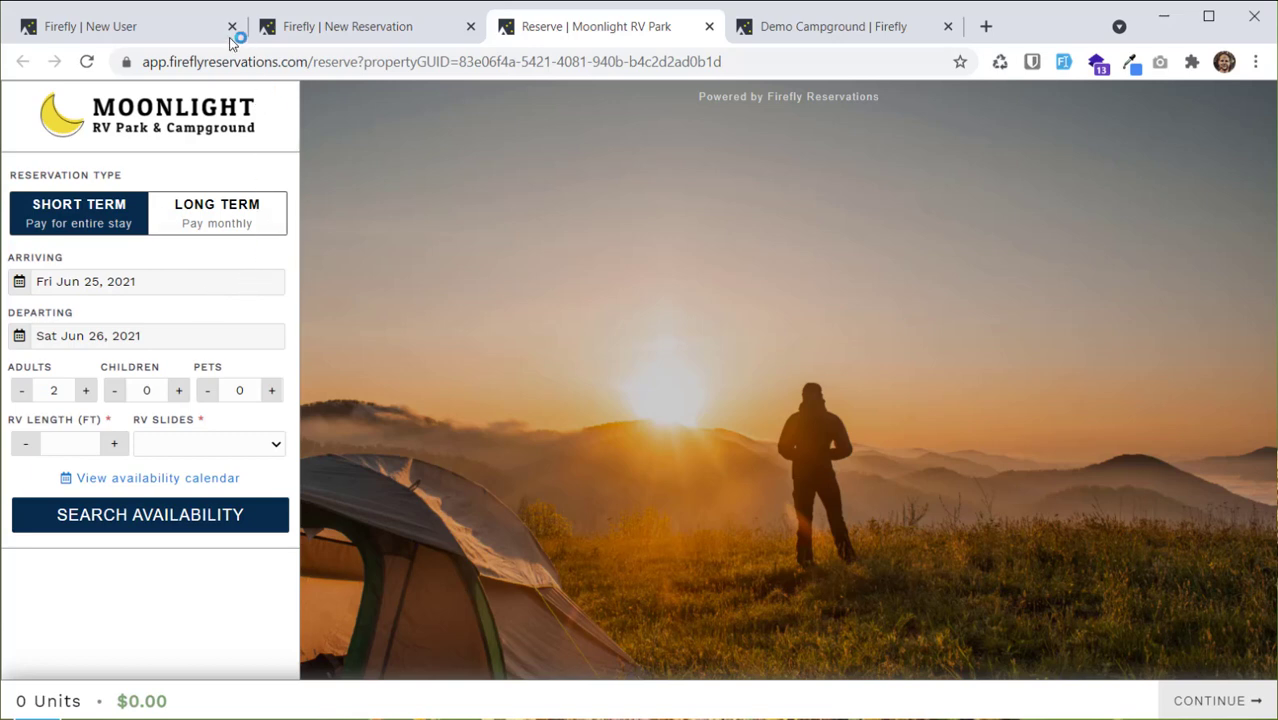
click(309, 30)
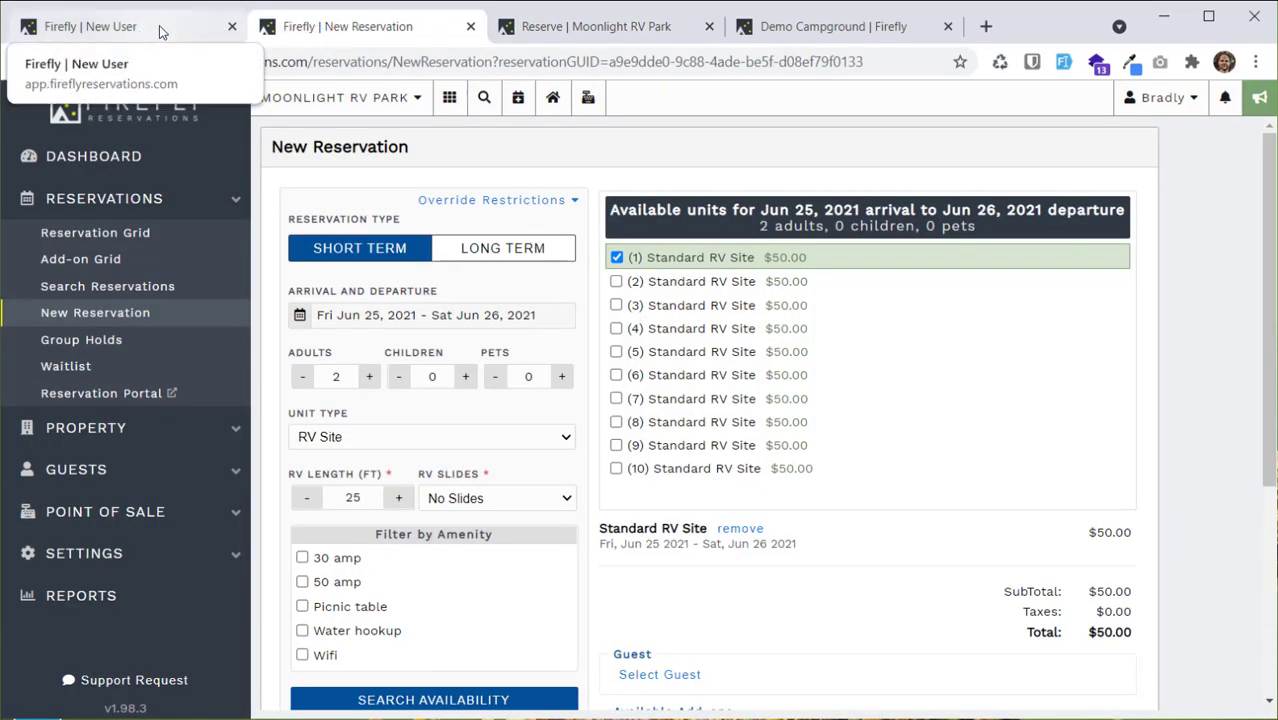
Upload the Moonlight campground map image from the Demo images folder as the property's map and look it over.
click(118, 430)
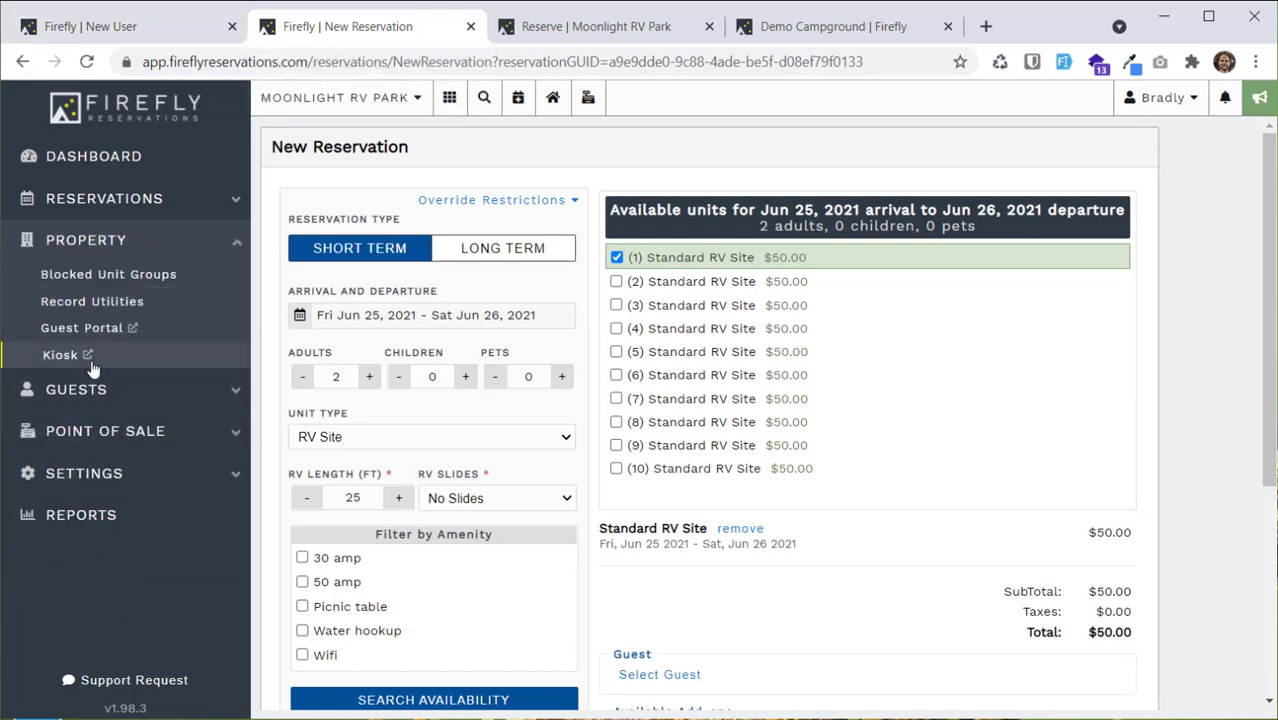
click(90, 473)
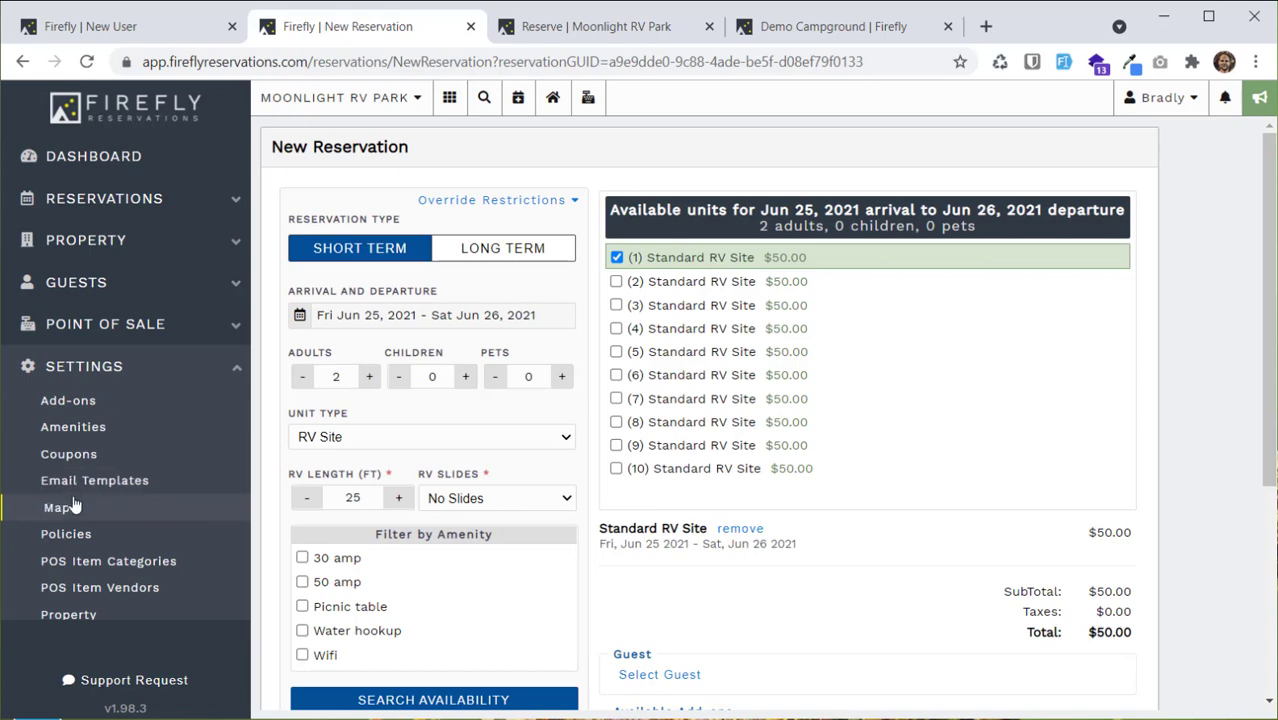
click(70, 507)
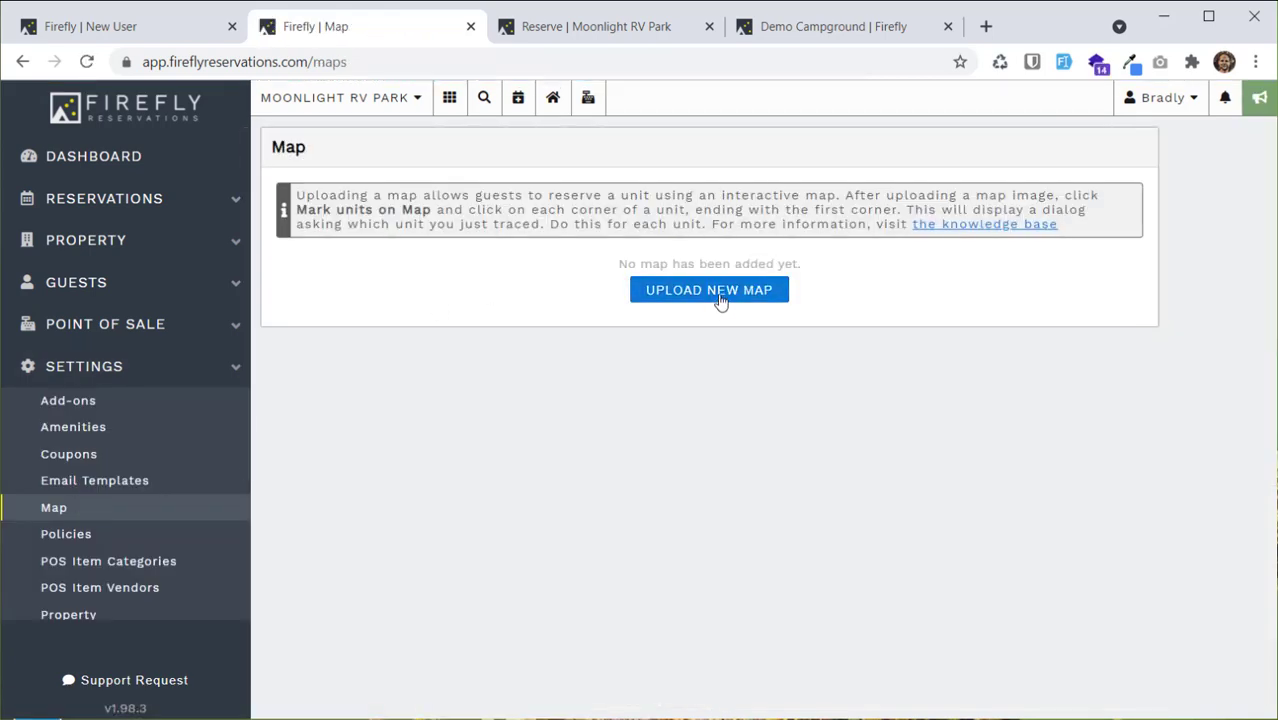
click(719, 299)
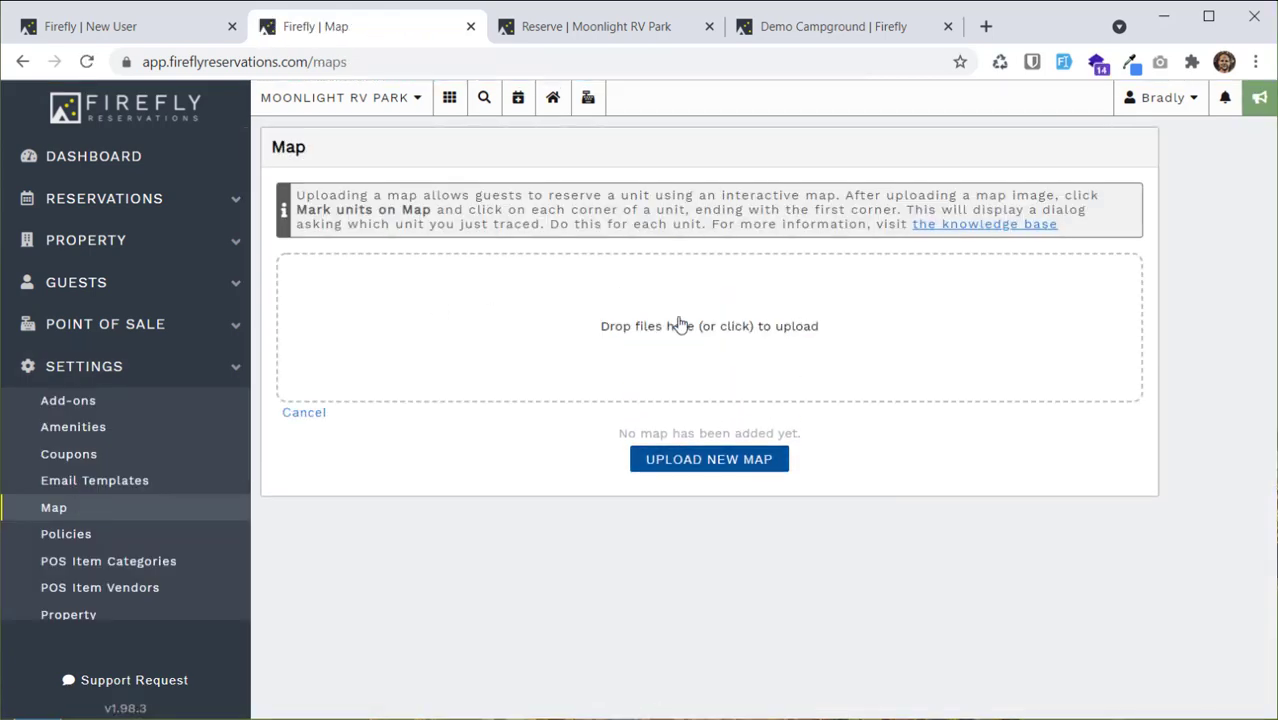
click(679, 324)
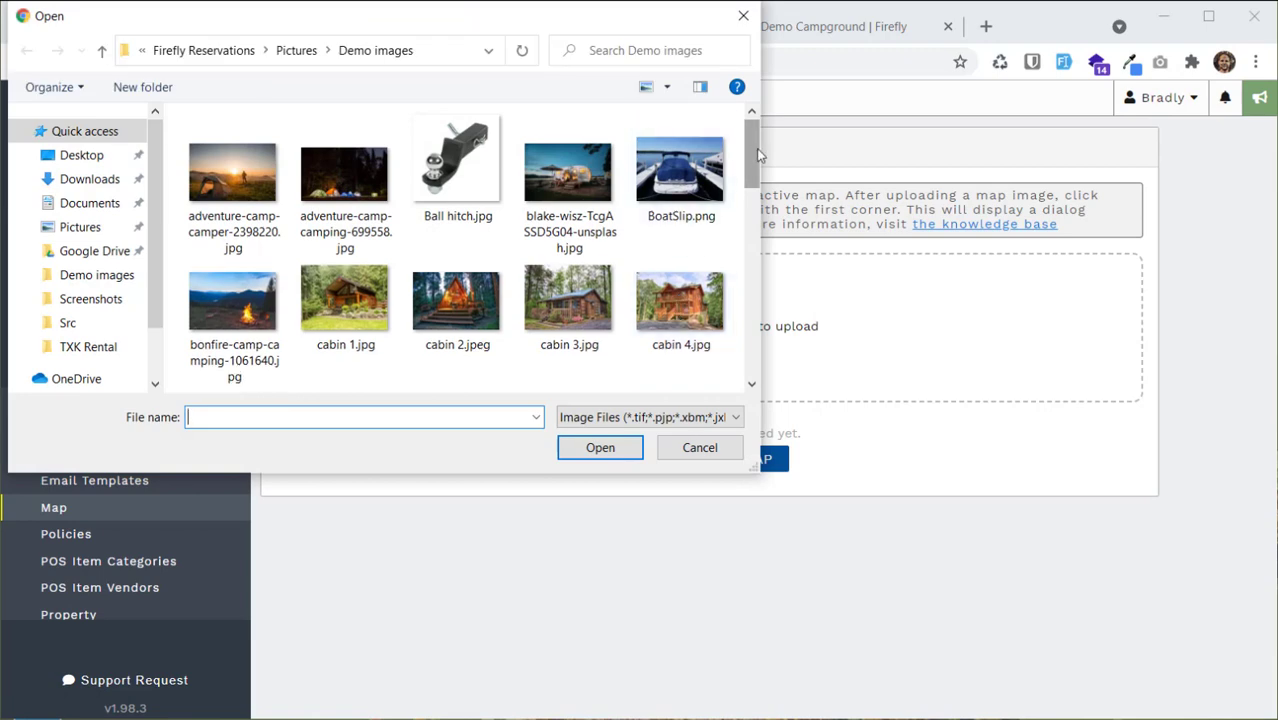
drag(757, 155, 757, 212)
double_click(352, 235)
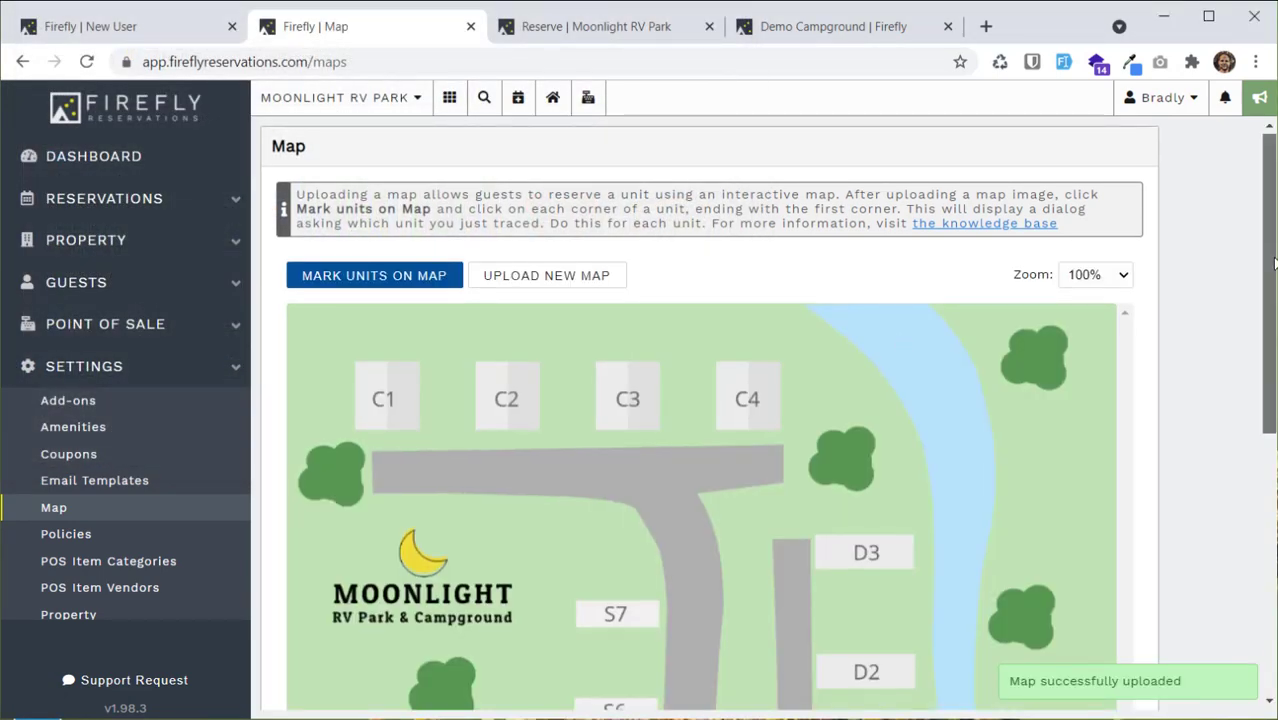
scroll(1274, 263, down, 1)
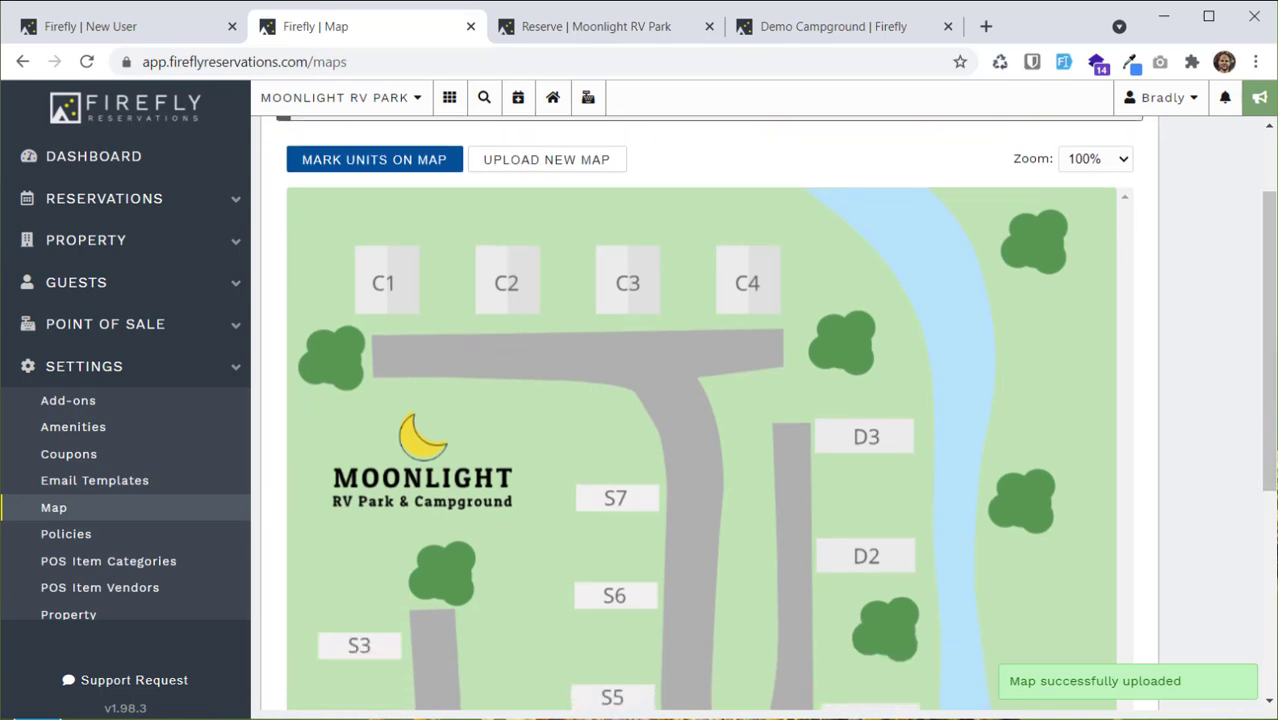
scroll(1270, 300, down, 1)
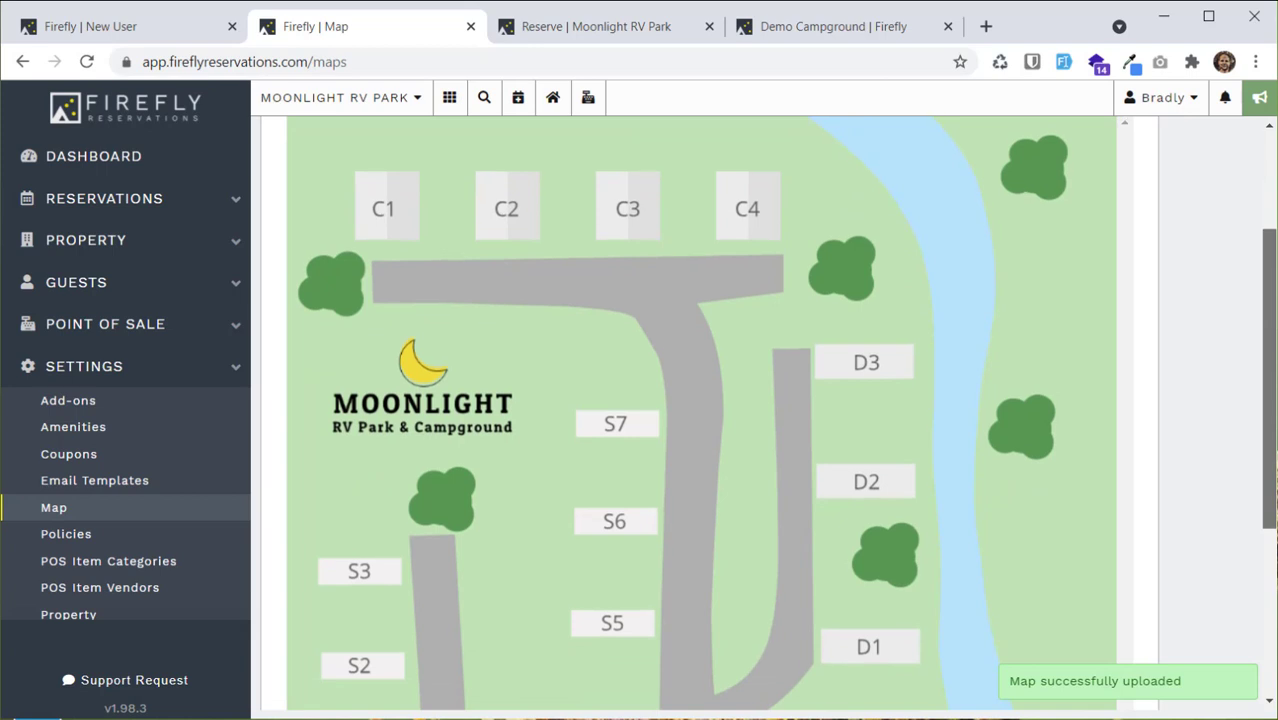
drag(1270, 378, 1270, 305)
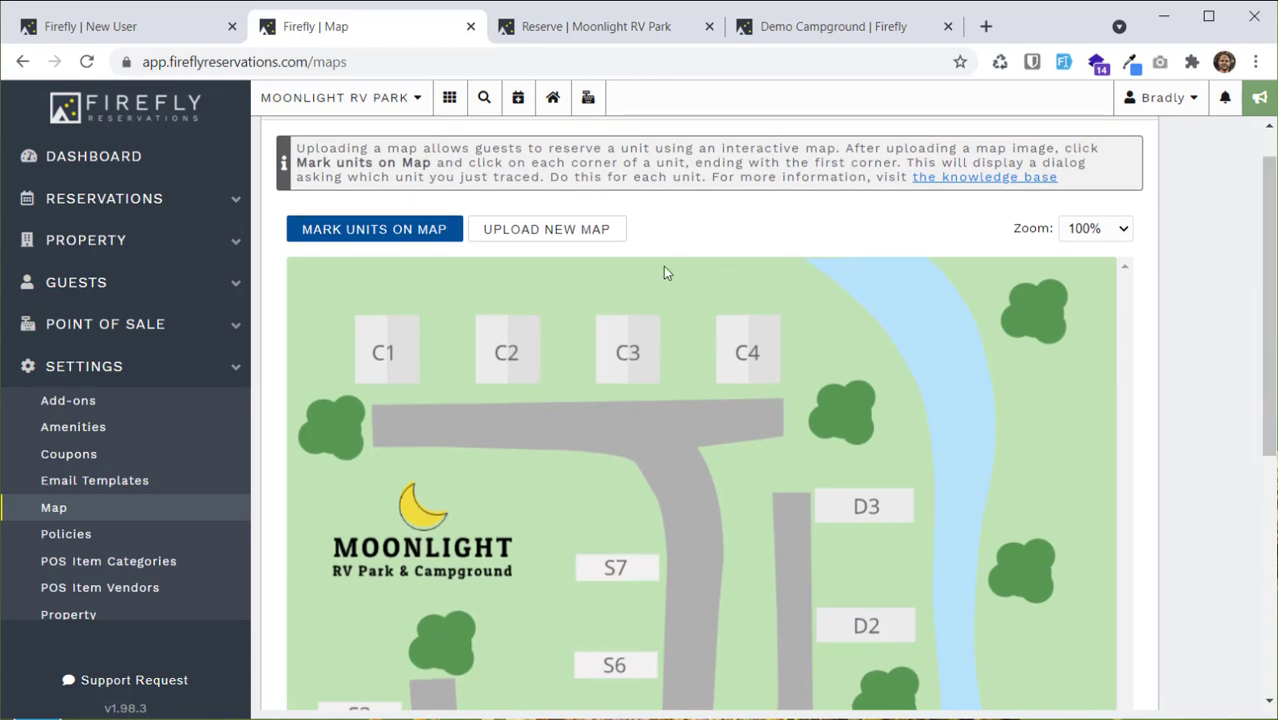
Outline the S1 site on the map, assign it to Standard RV Site (1), and finish marking units.
click(376, 230)
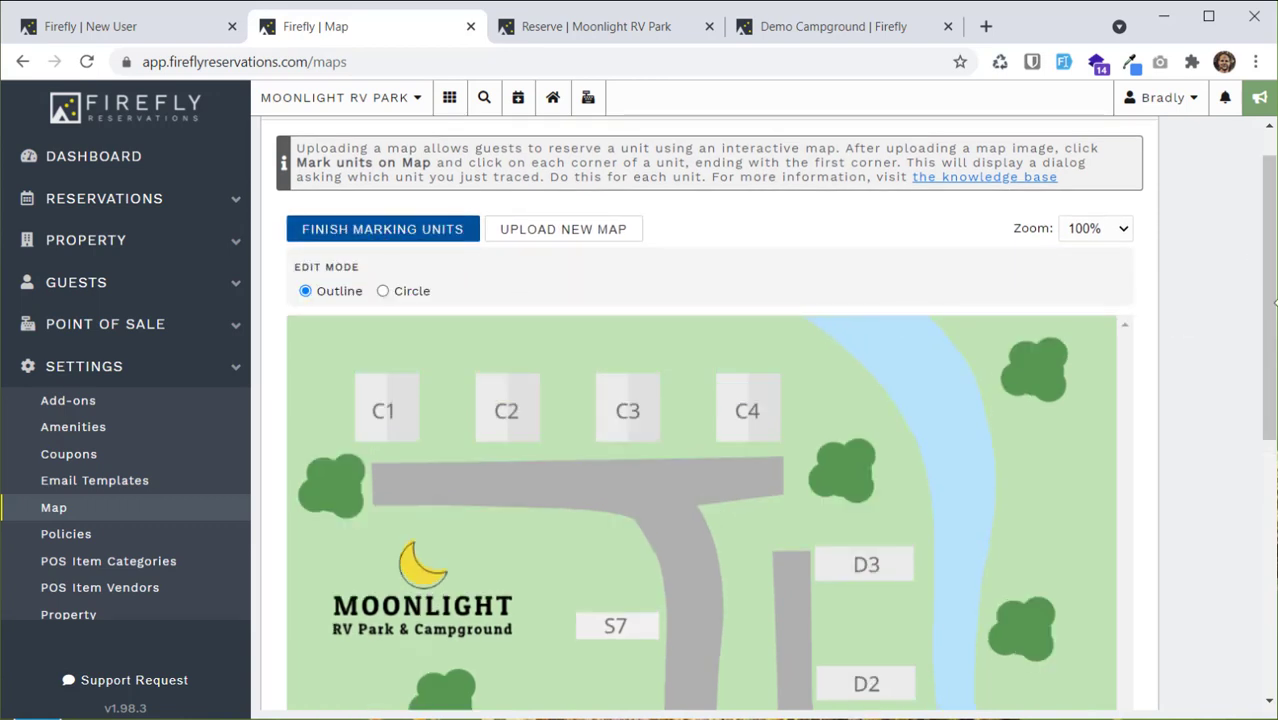
drag(1271, 308, 1267, 366)
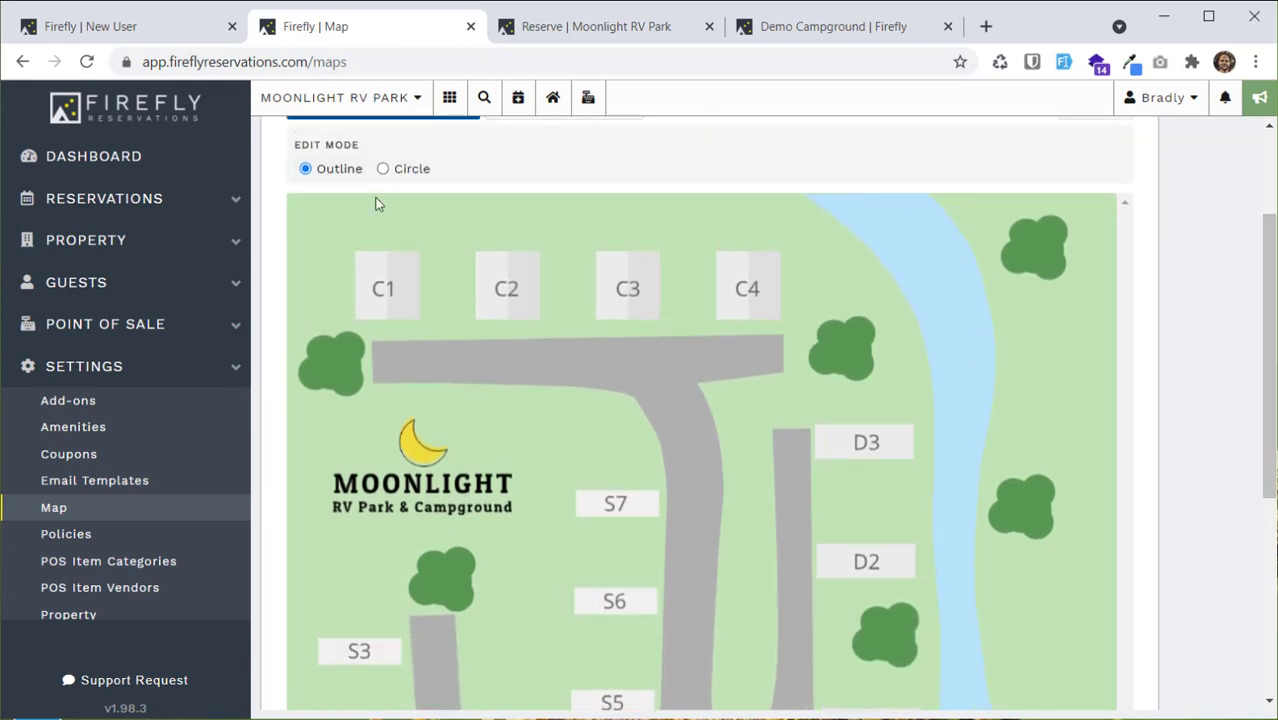
scroll(725, 417, down, 4)
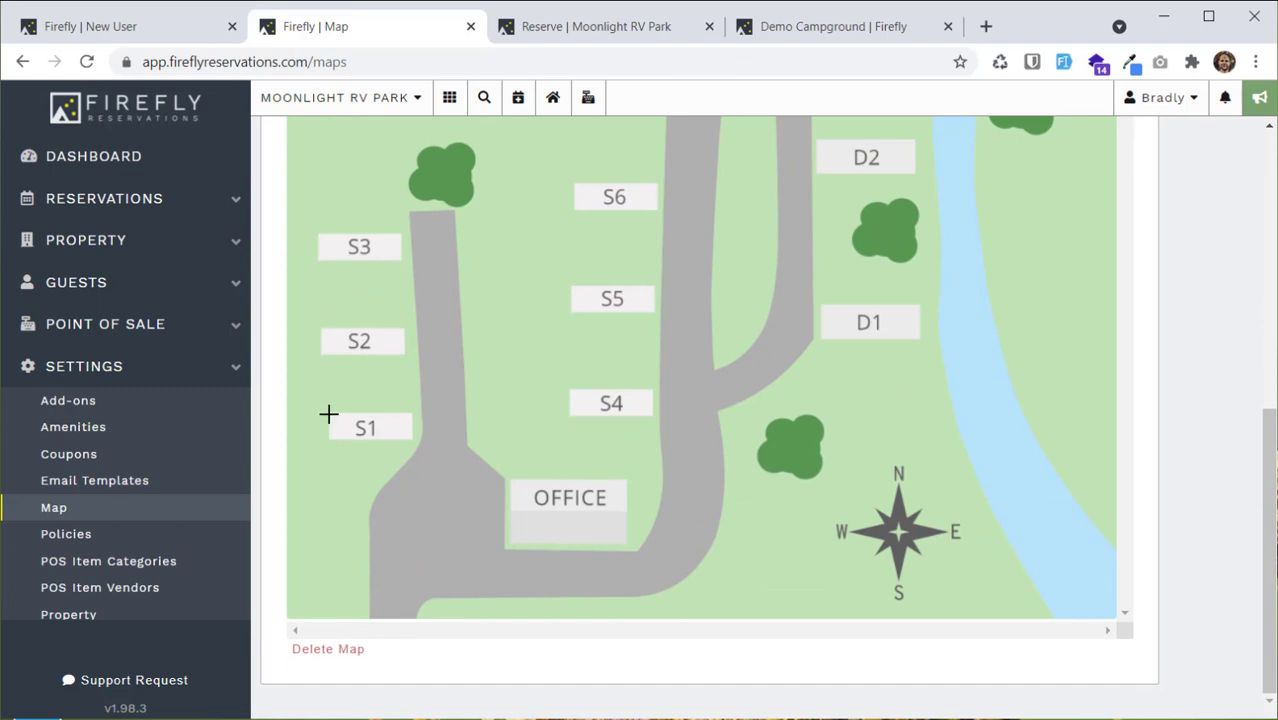
click(412, 440)
click(411, 412)
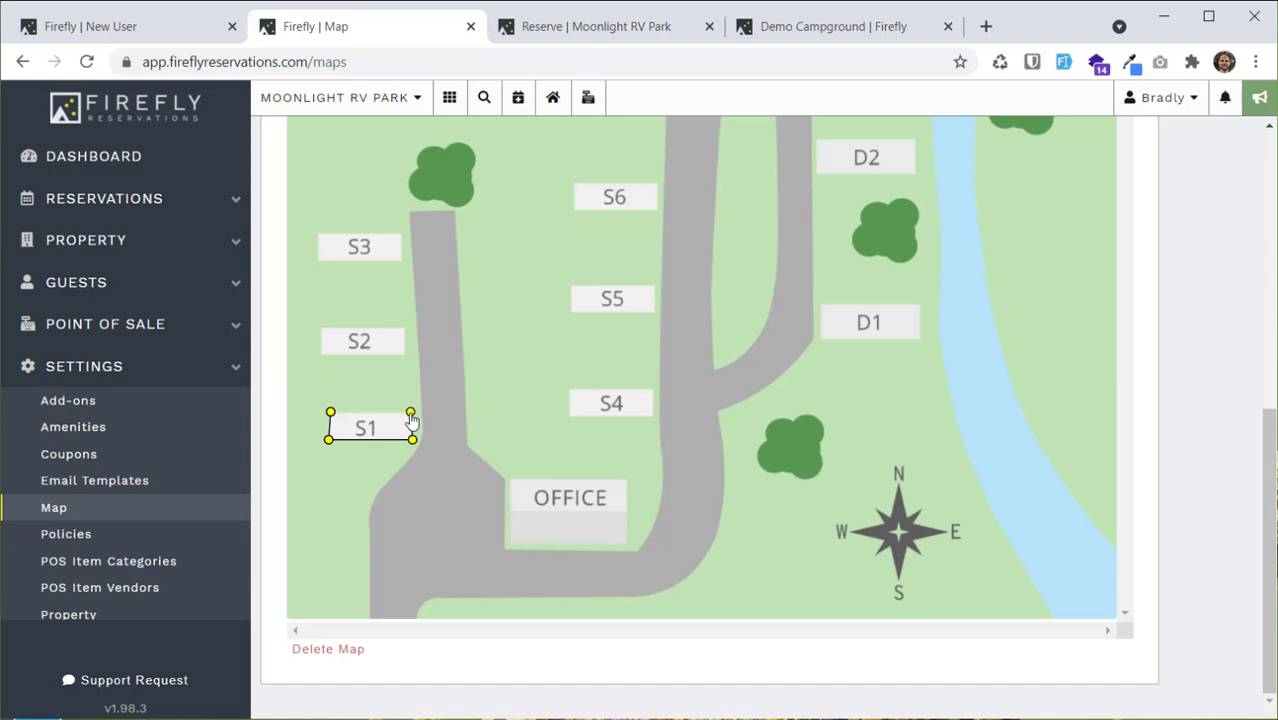
click(332, 414)
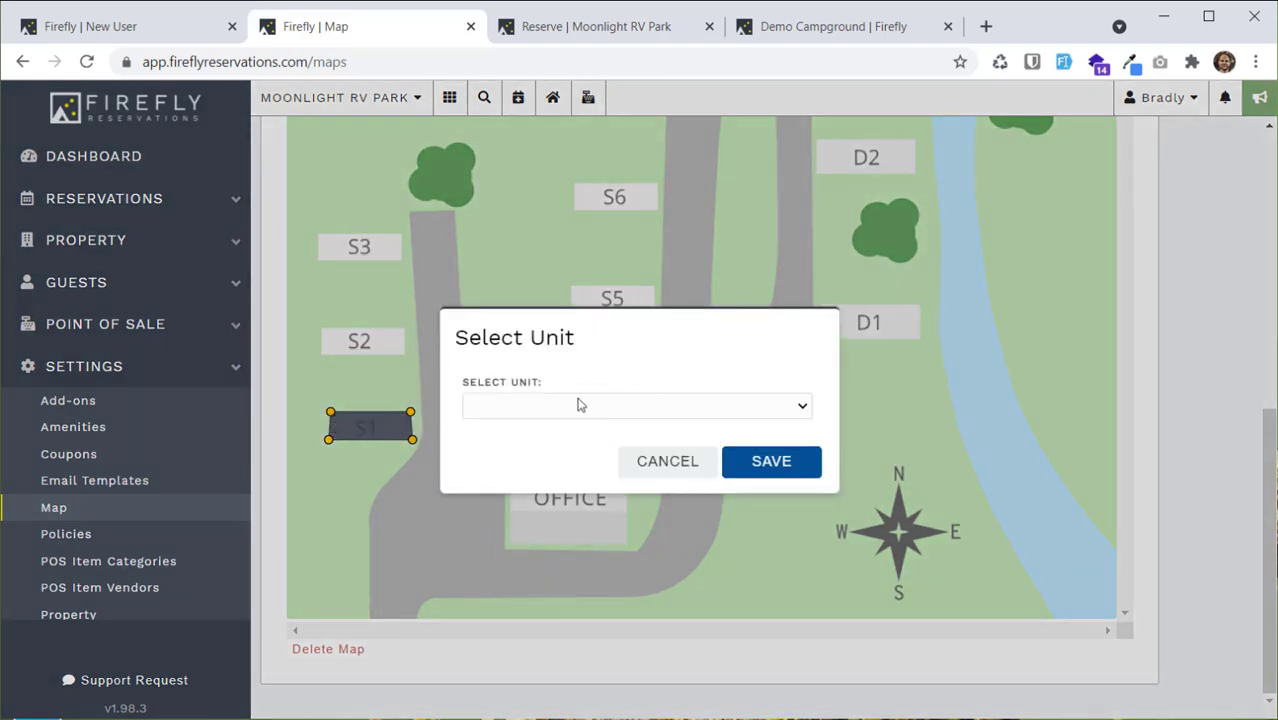
click(513, 414)
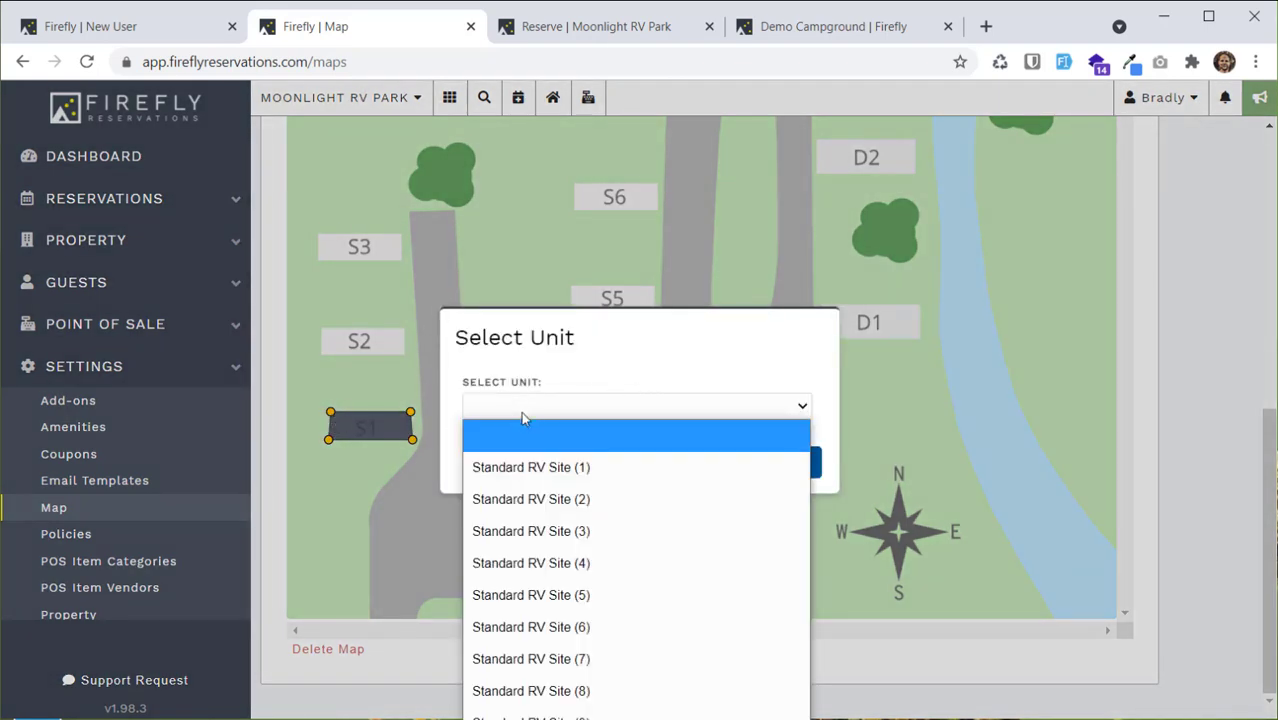
click(560, 470)
click(786, 474)
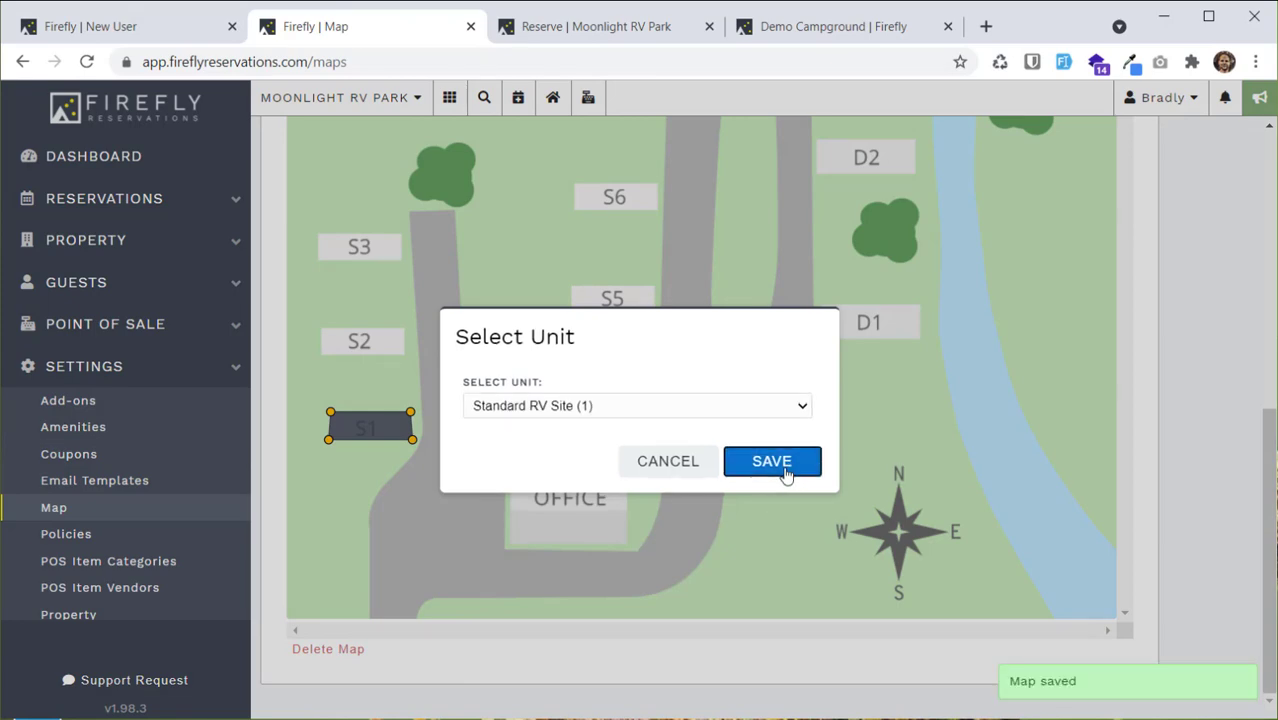
scroll(1062, 350, up, 5)
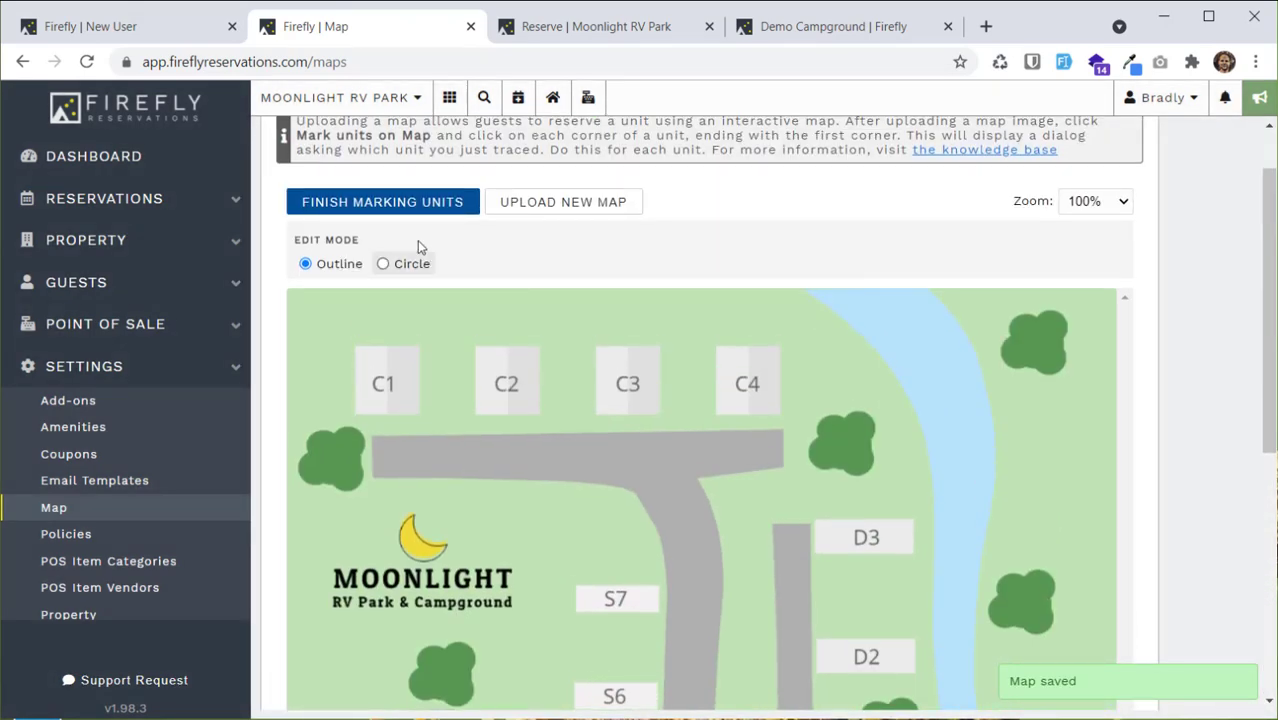
click(415, 212)
Check the unit details of the marked S1 site on the map and close them.
scroll(425, 400, down, 5)
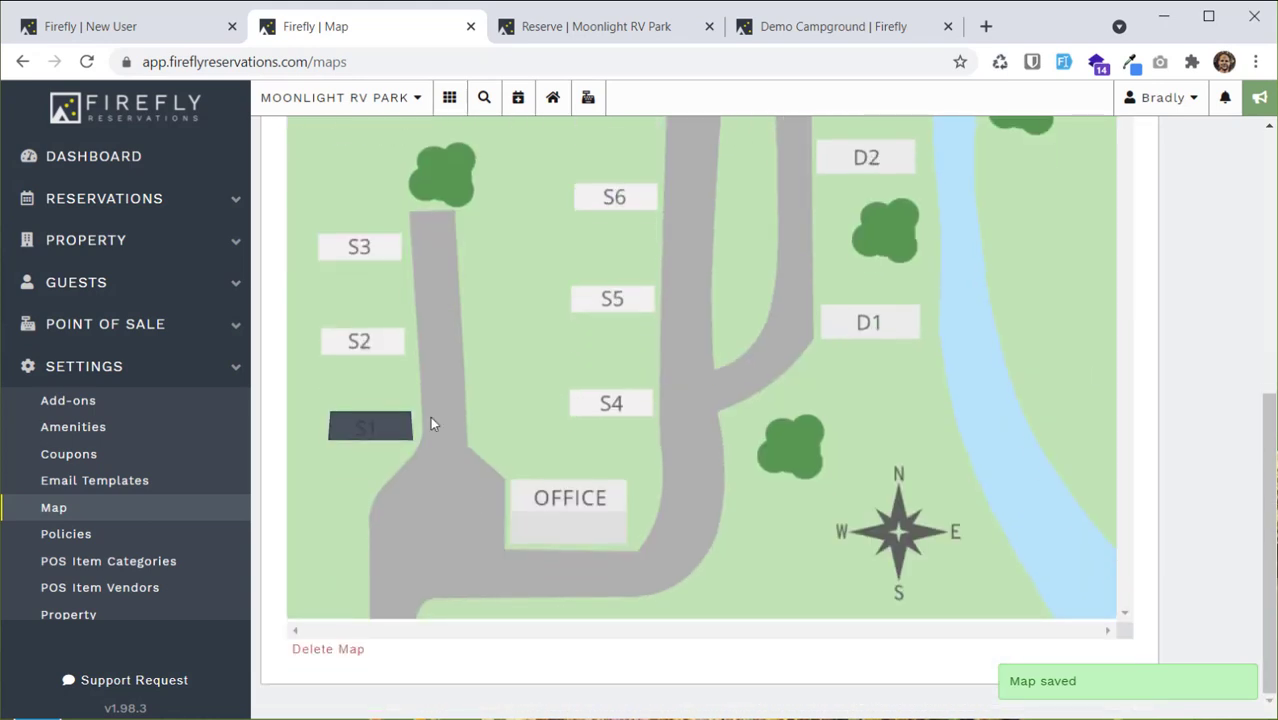
click(385, 438)
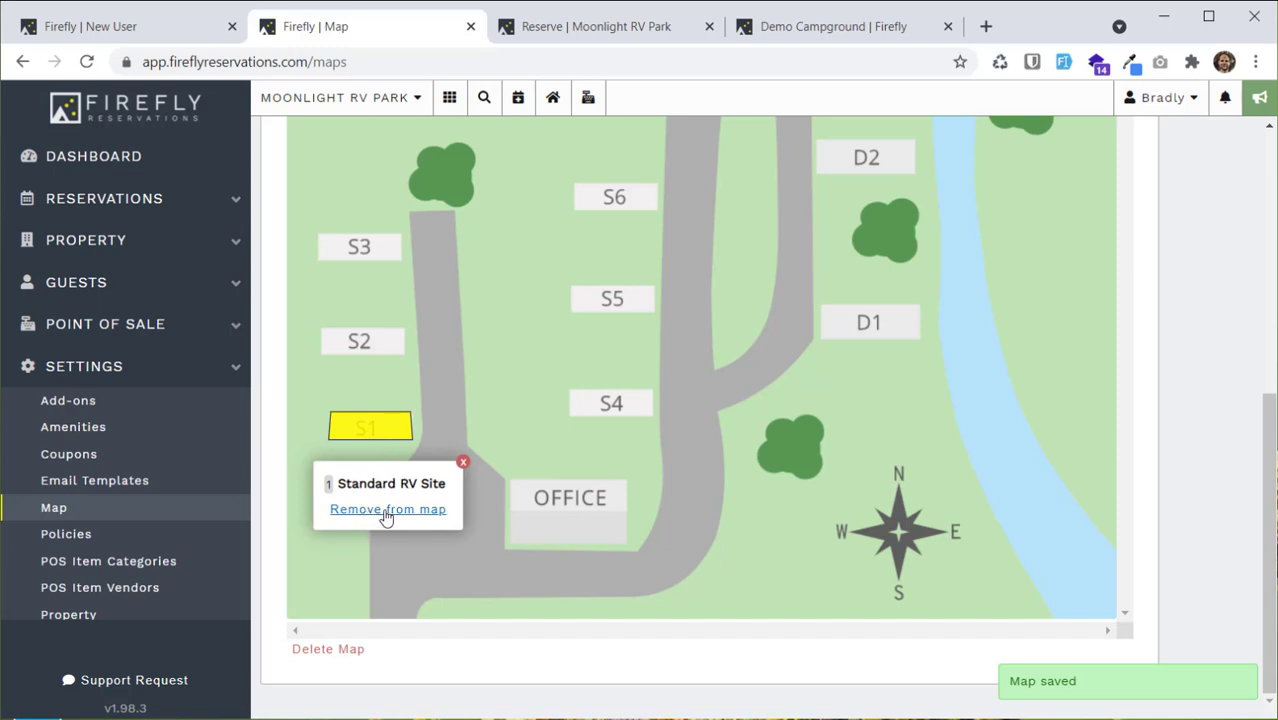
click(463, 465)
Zoom the map to 200% to inspect the S1 outline, and set the zoom back to 100%.
scroll(1193, 236, up, 5)
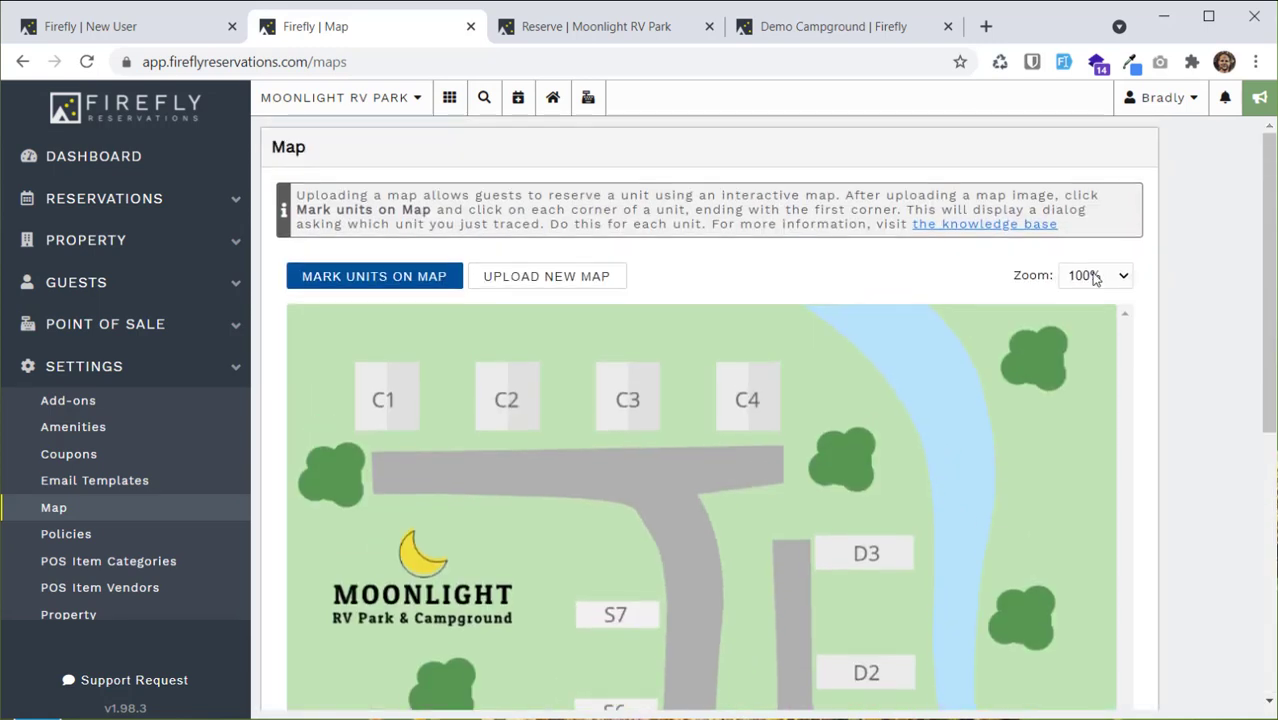
click(1098, 276)
click(1082, 366)
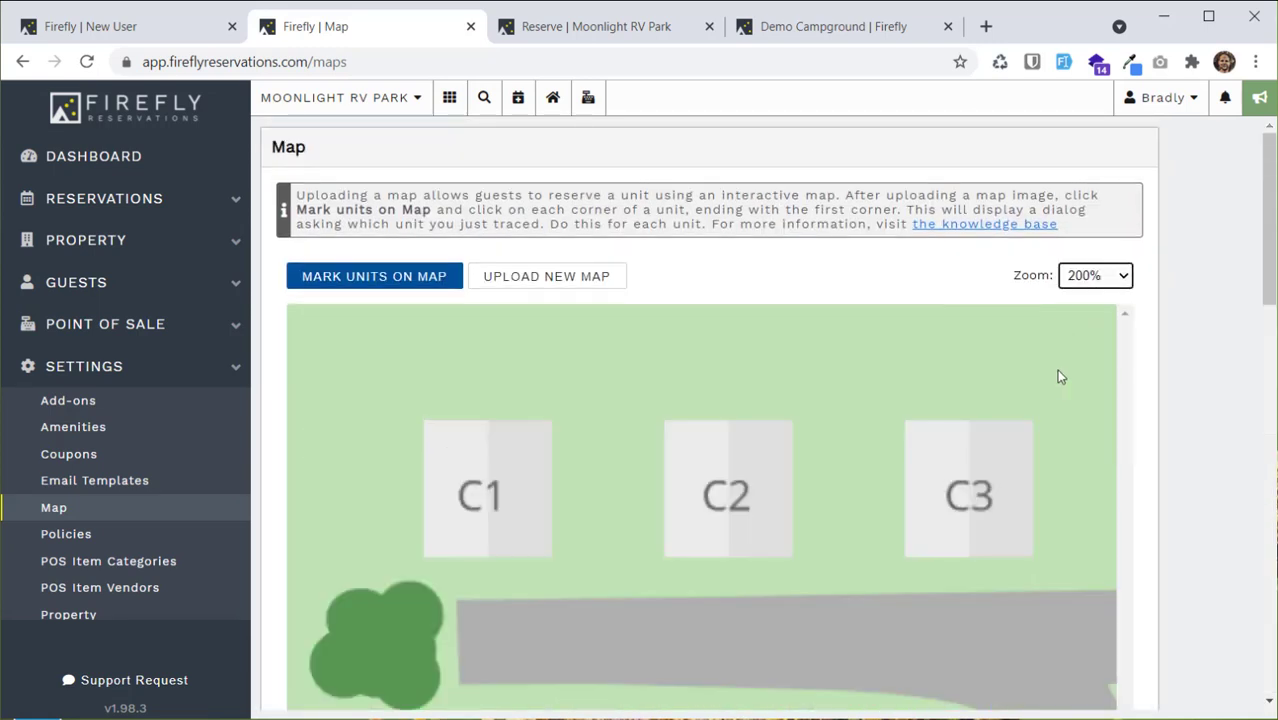
scroll(1056, 370, down, 5)
scroll(1060, 377, down, 5)
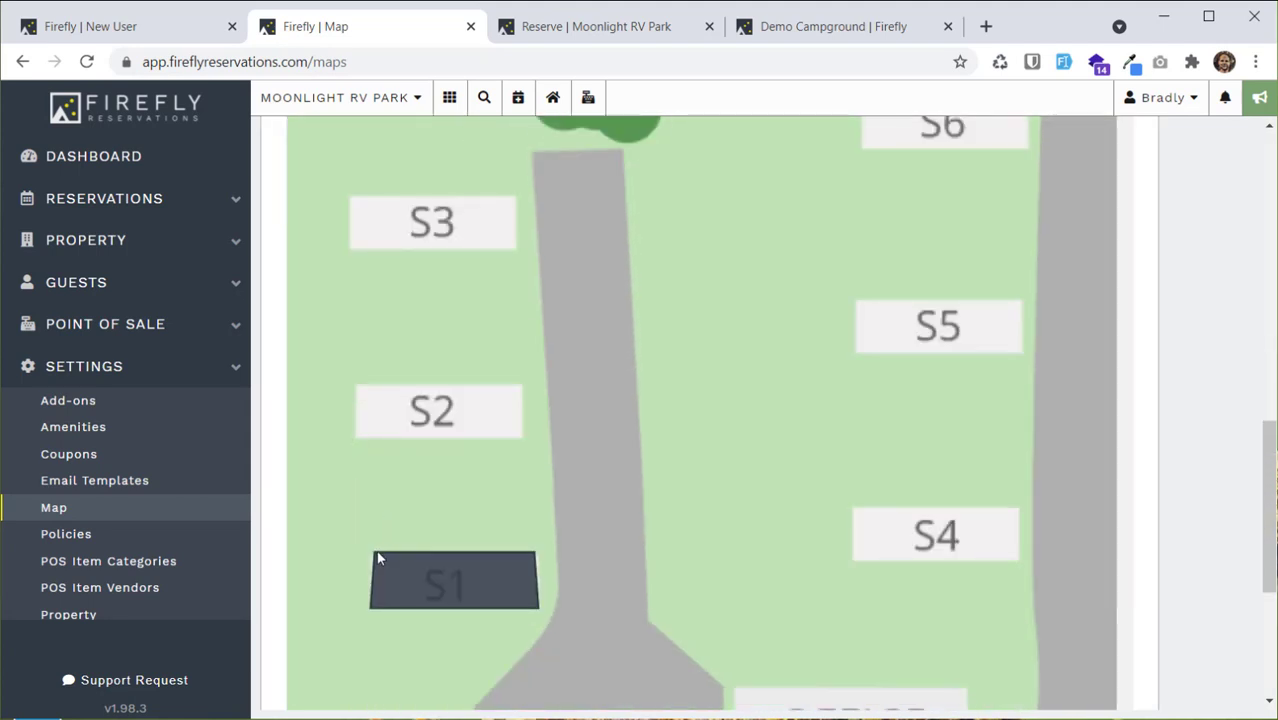
scroll(576, 432, up, 10)
click(1073, 278)
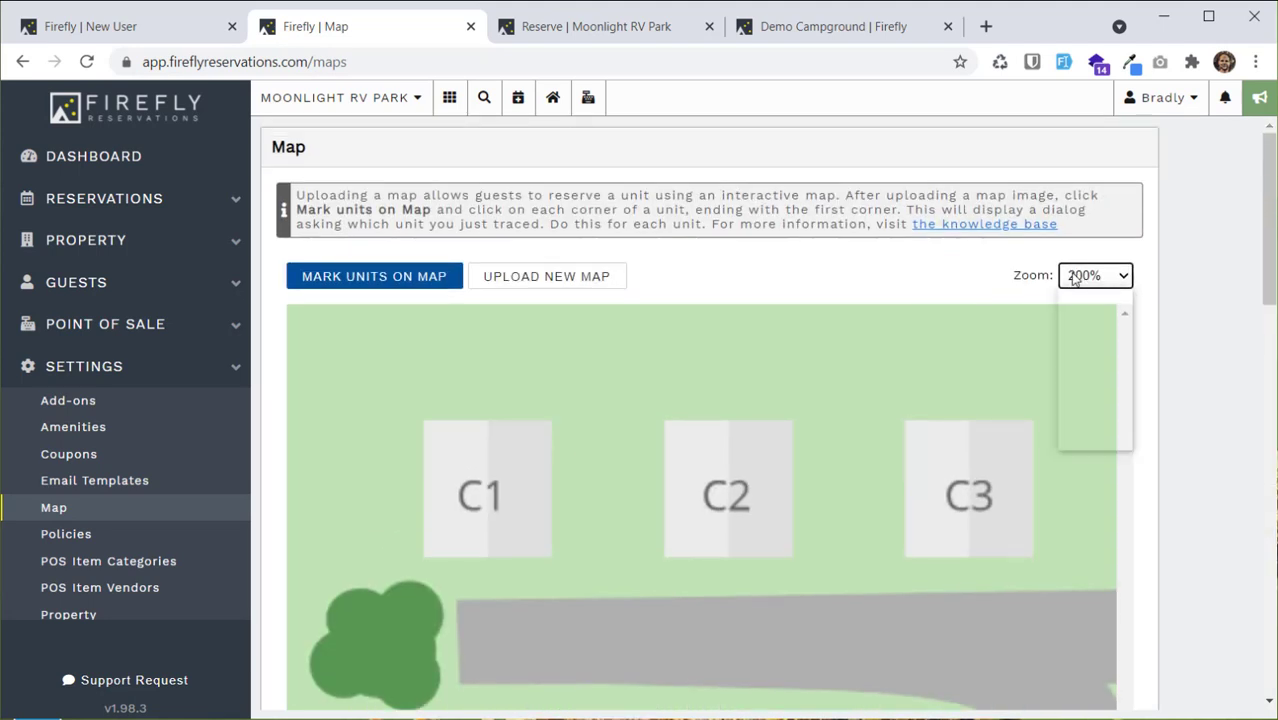
click(1082, 301)
Start marking units on the map in circle mode with a circle diameter of 20.
click(425, 277)
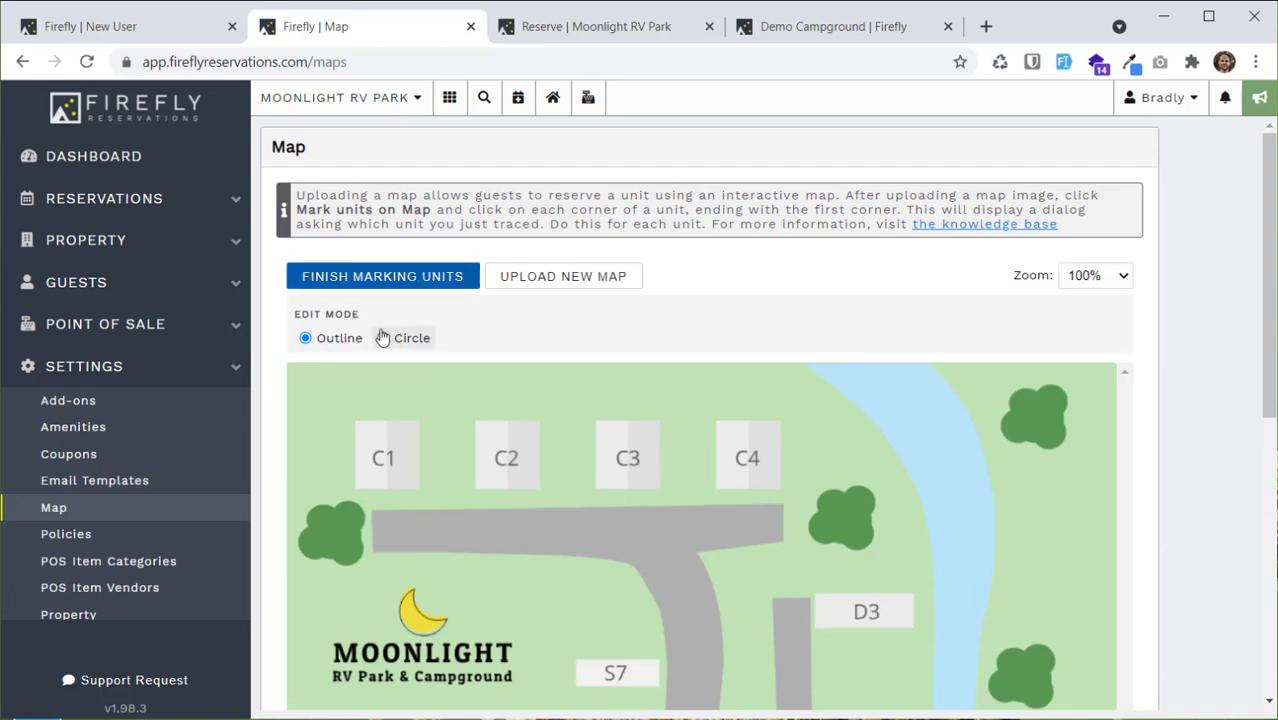
click(382, 338)
scroll(645, 342, down, 1)
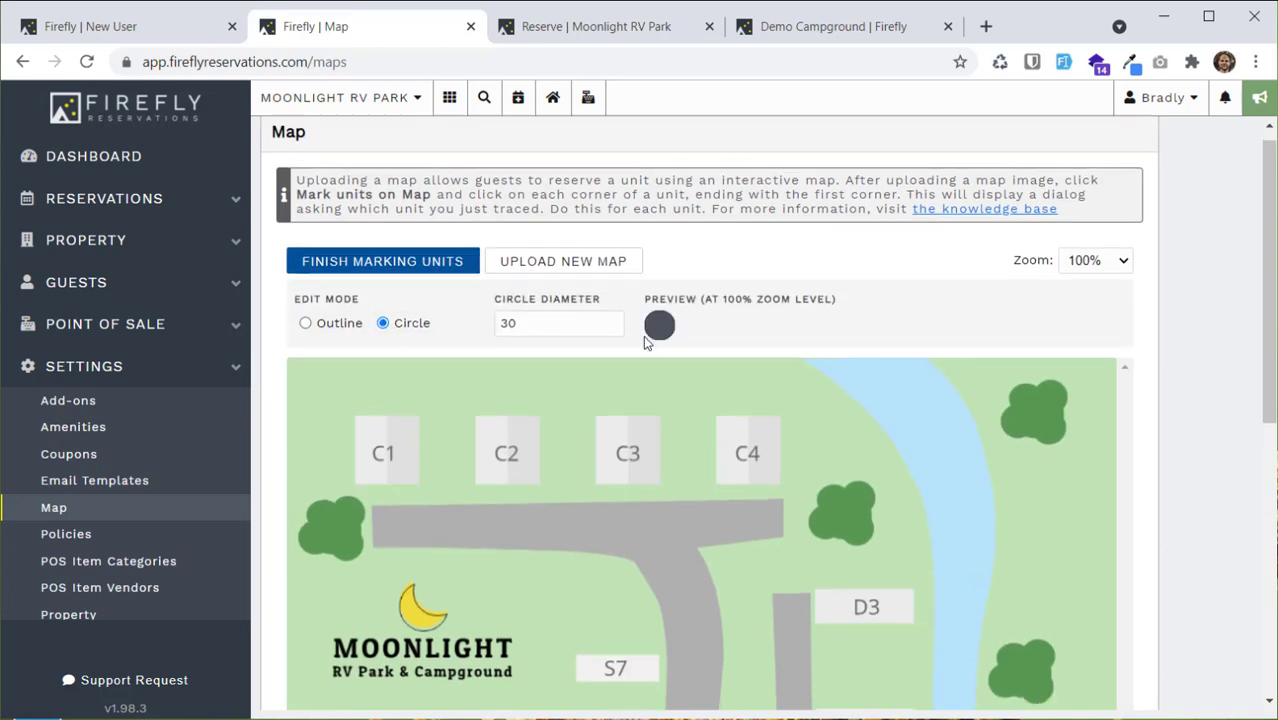
scroll(640, 330, down, 2)
drag(583, 177, 493, 177)
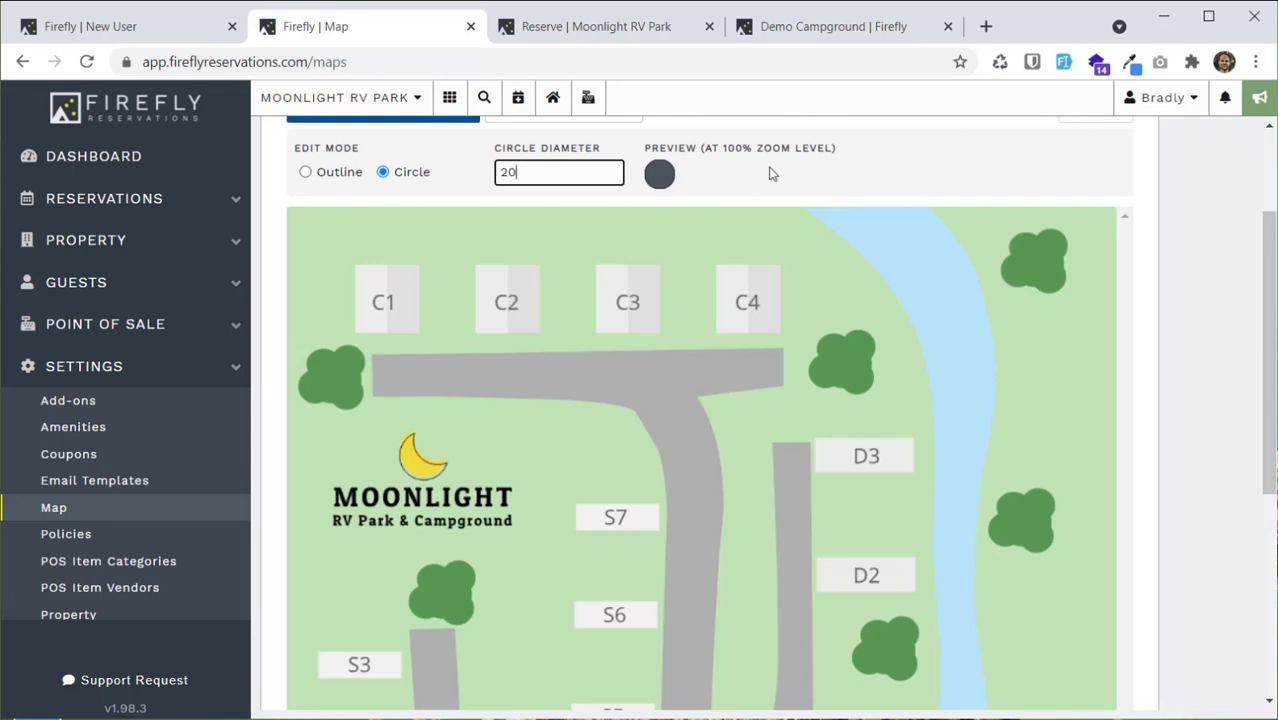
Place a circle marker on the S2 site and assign it to Standard RV Site (2).
scroll(448, 488, down, 4)
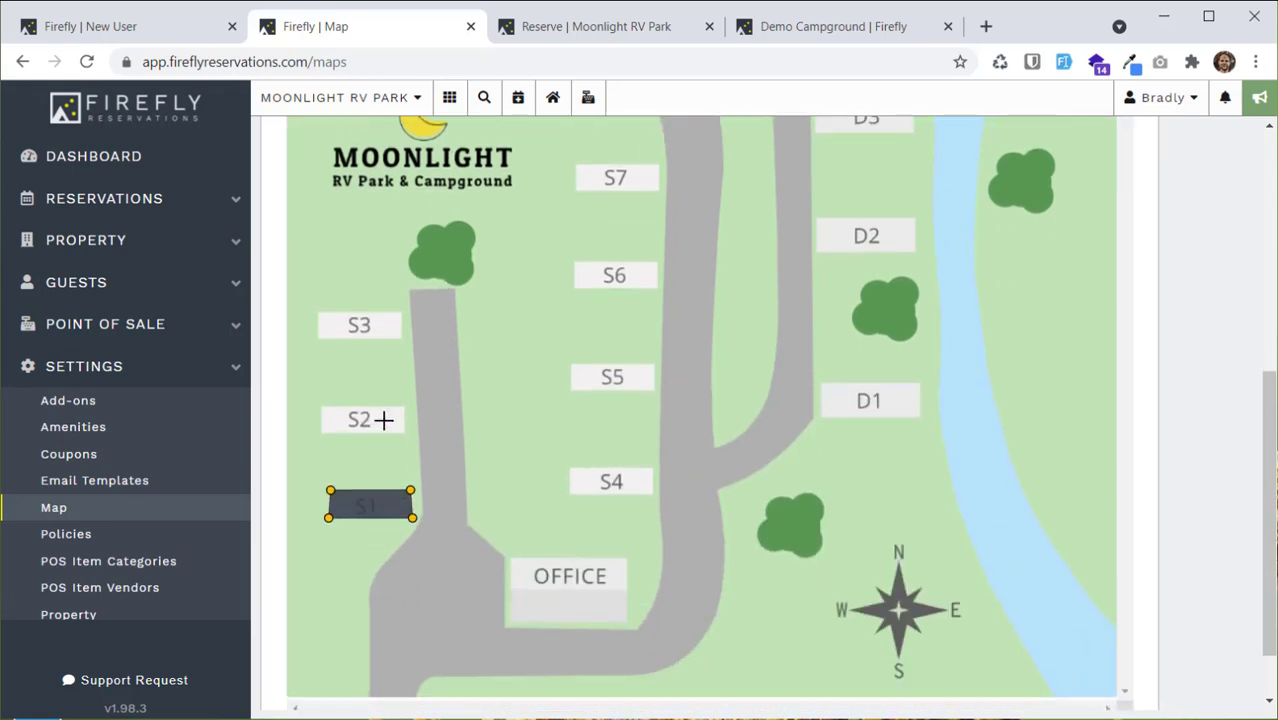
click(384, 420)
click(521, 409)
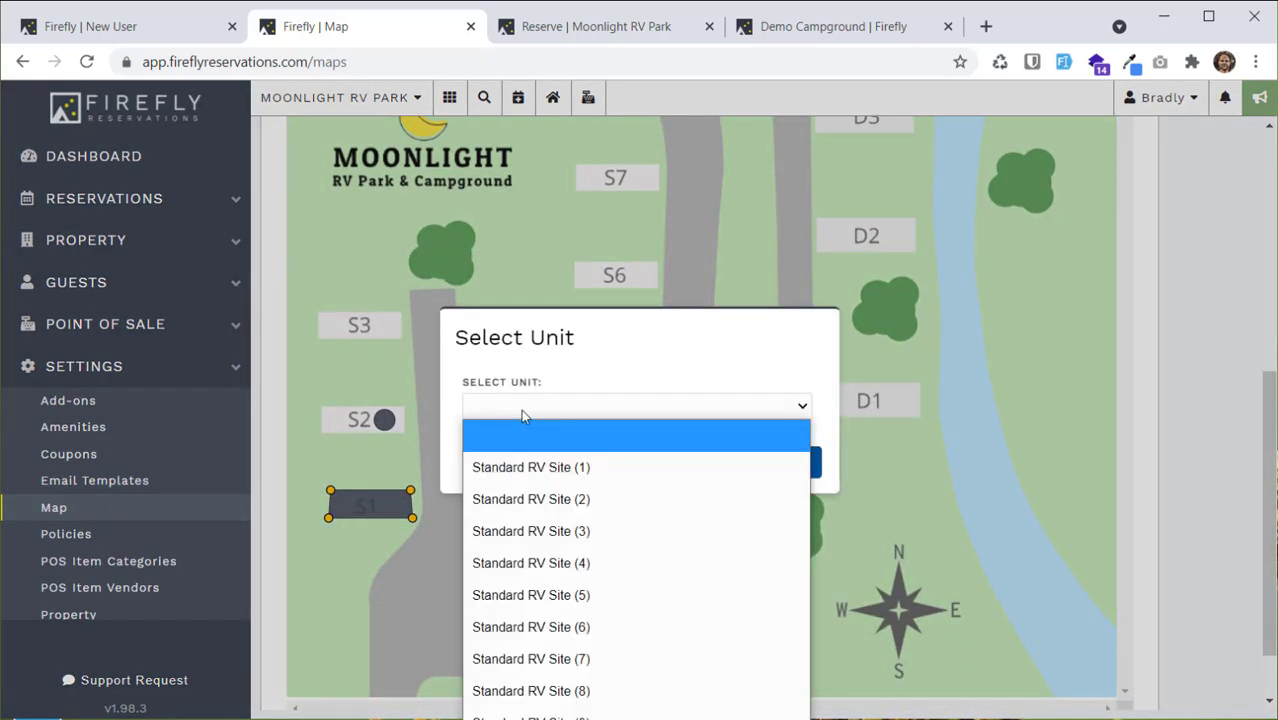
click(538, 510)
click(750, 463)
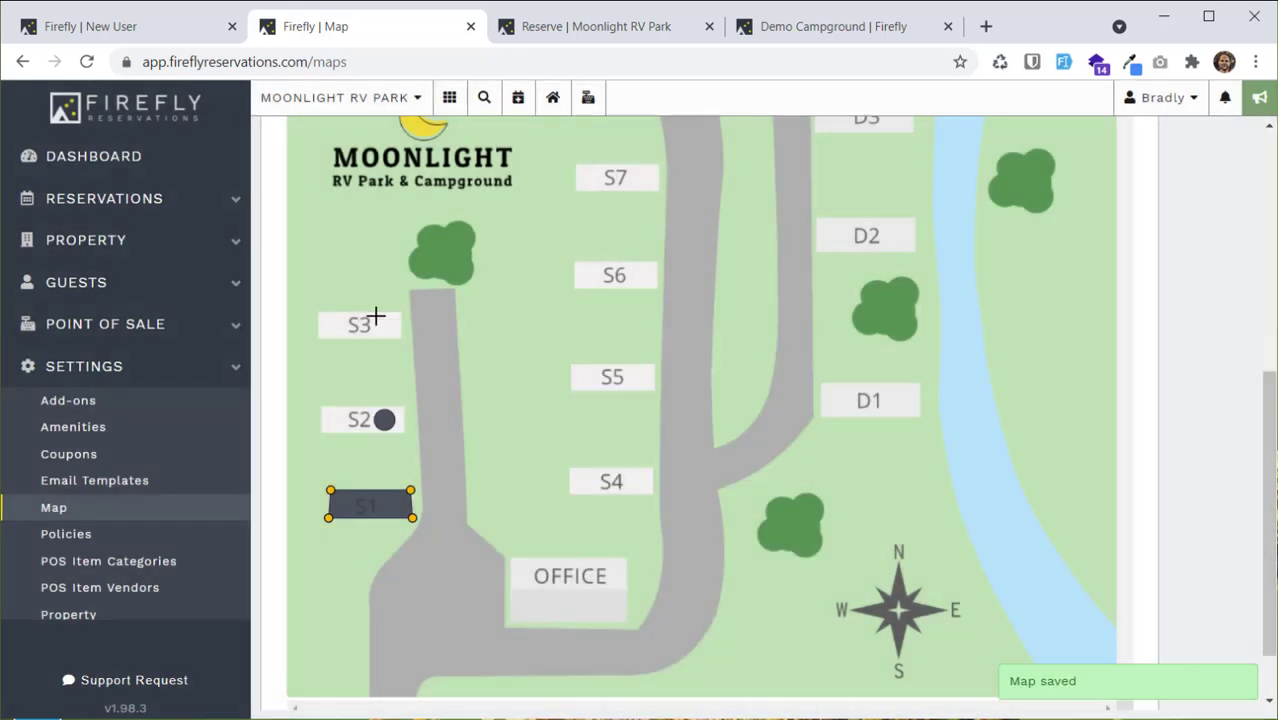
Place a circle marker on the S3 site and assign it to Standard RV Site (3).
click(385, 325)
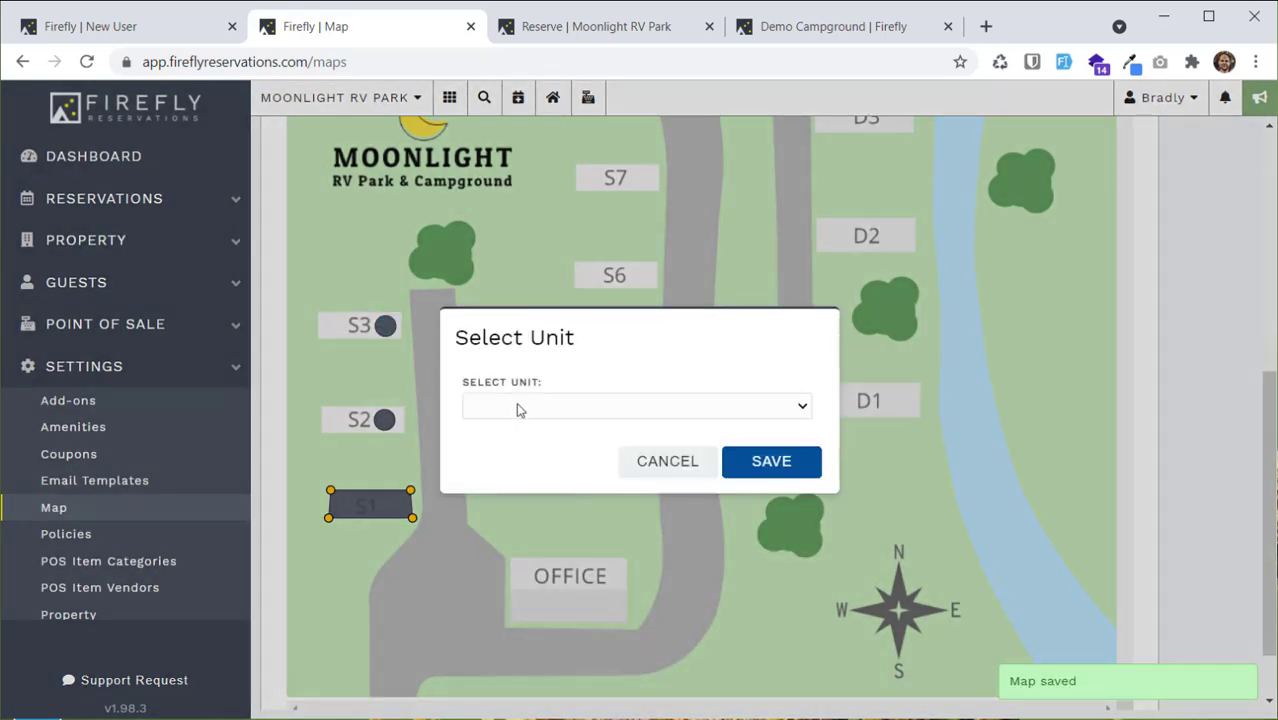
click(516, 408)
click(540, 528)
click(768, 462)
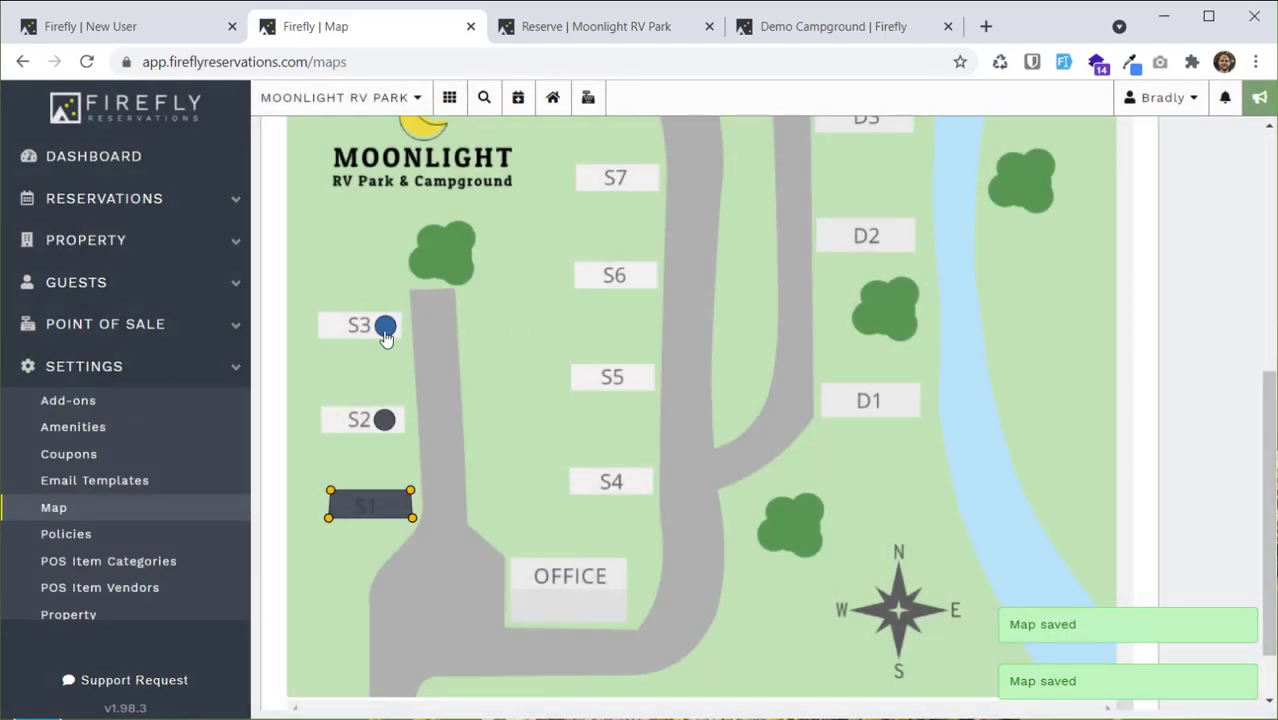
Cancel the extra unit selection at S2, finish marking units and look over the marked sites.
click(384, 420)
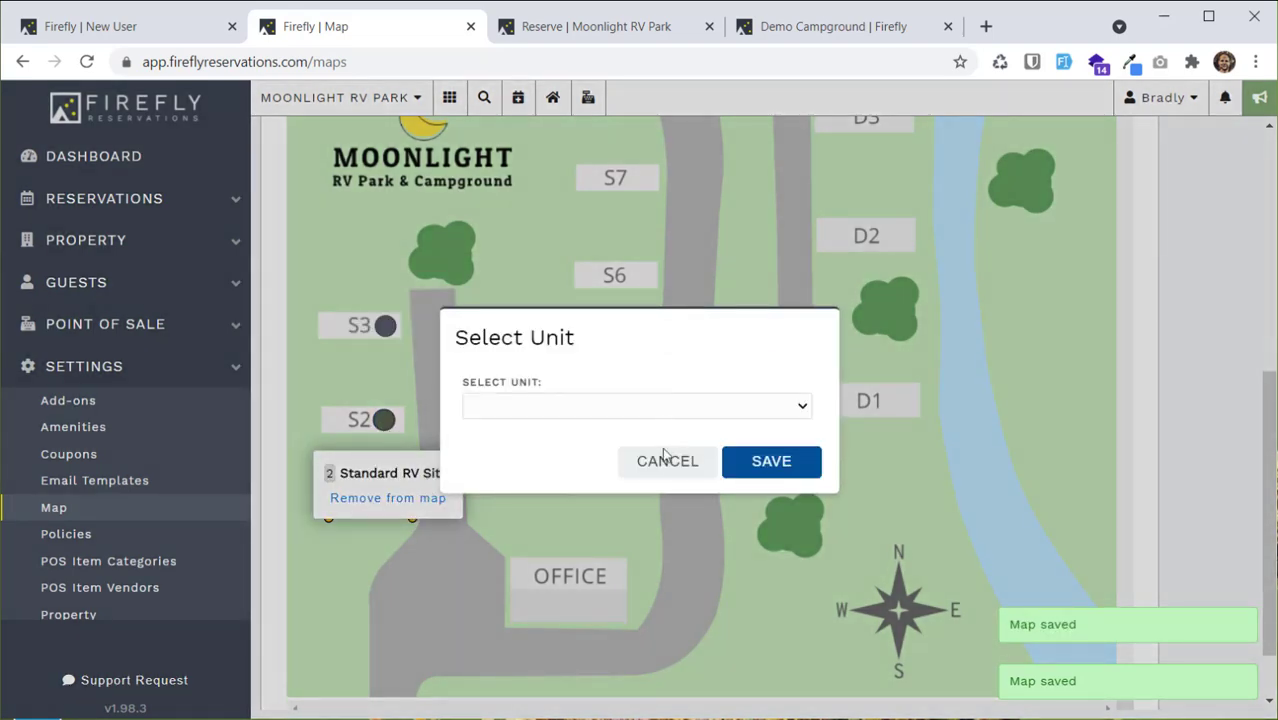
click(662, 465)
scroll(1174, 290, up, 5)
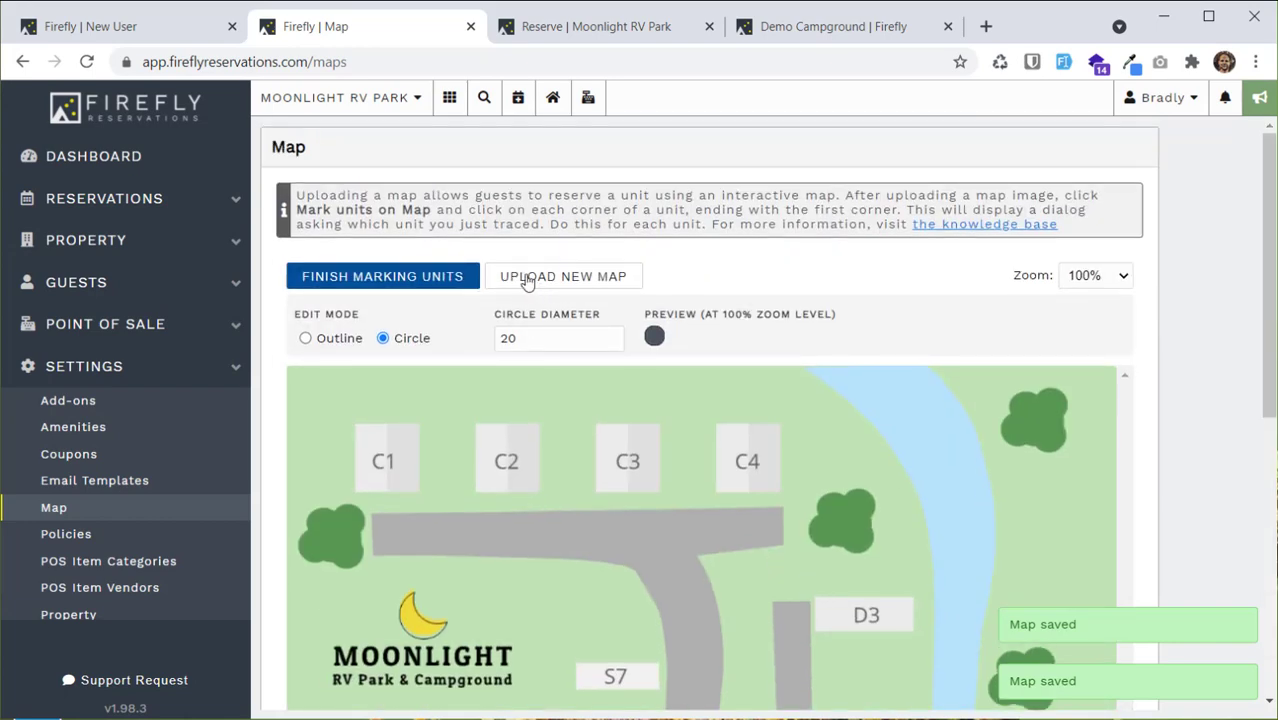
click(402, 280)
scroll(1131, 365, down, 2)
scroll(1131, 365, down, 4)
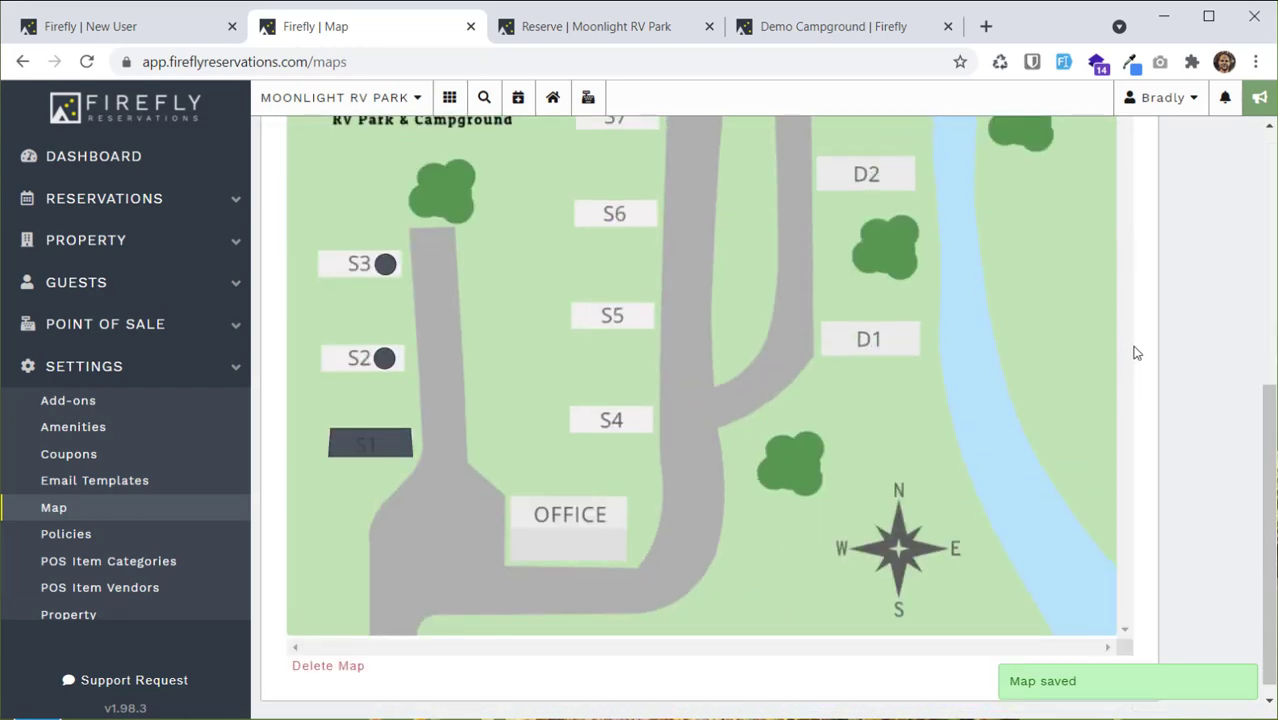
scroll(1135, 351, up, 3)
Search short-term availability on the Moonlight reservation page for a 25 ft RV with no slides.
click(626, 28)
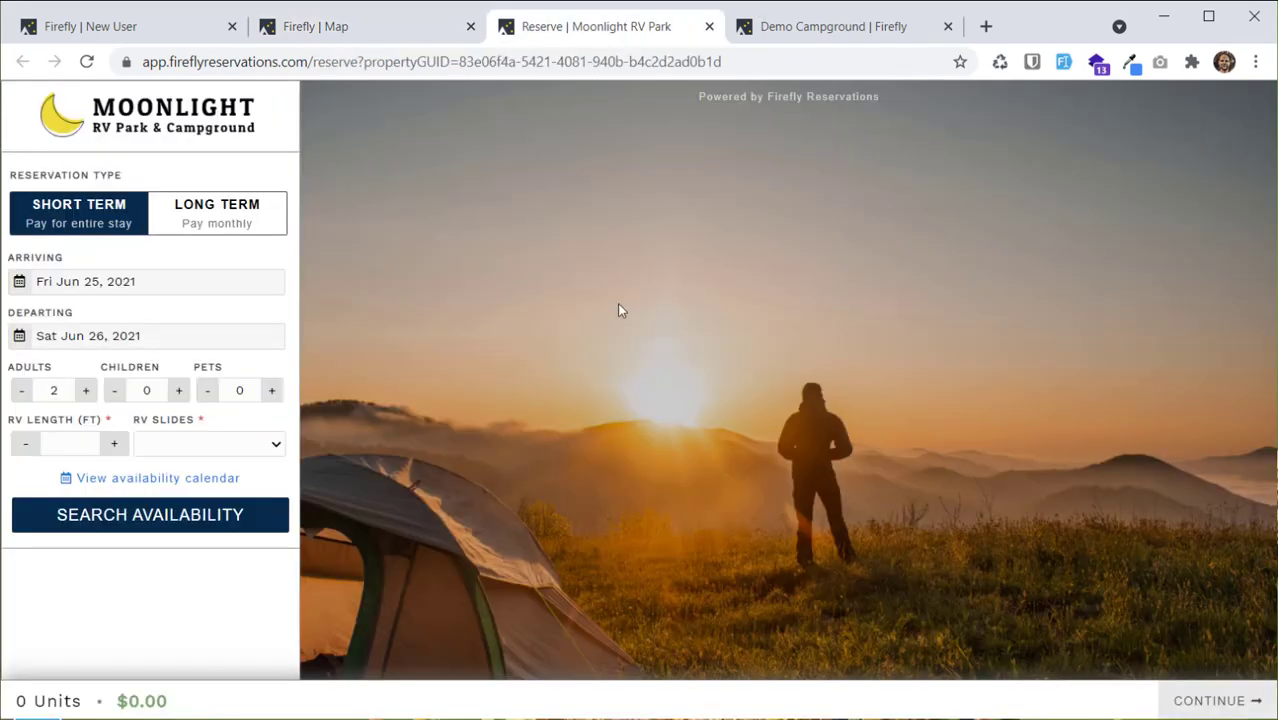
click(114, 443)
click(170, 446)
click(157, 502)
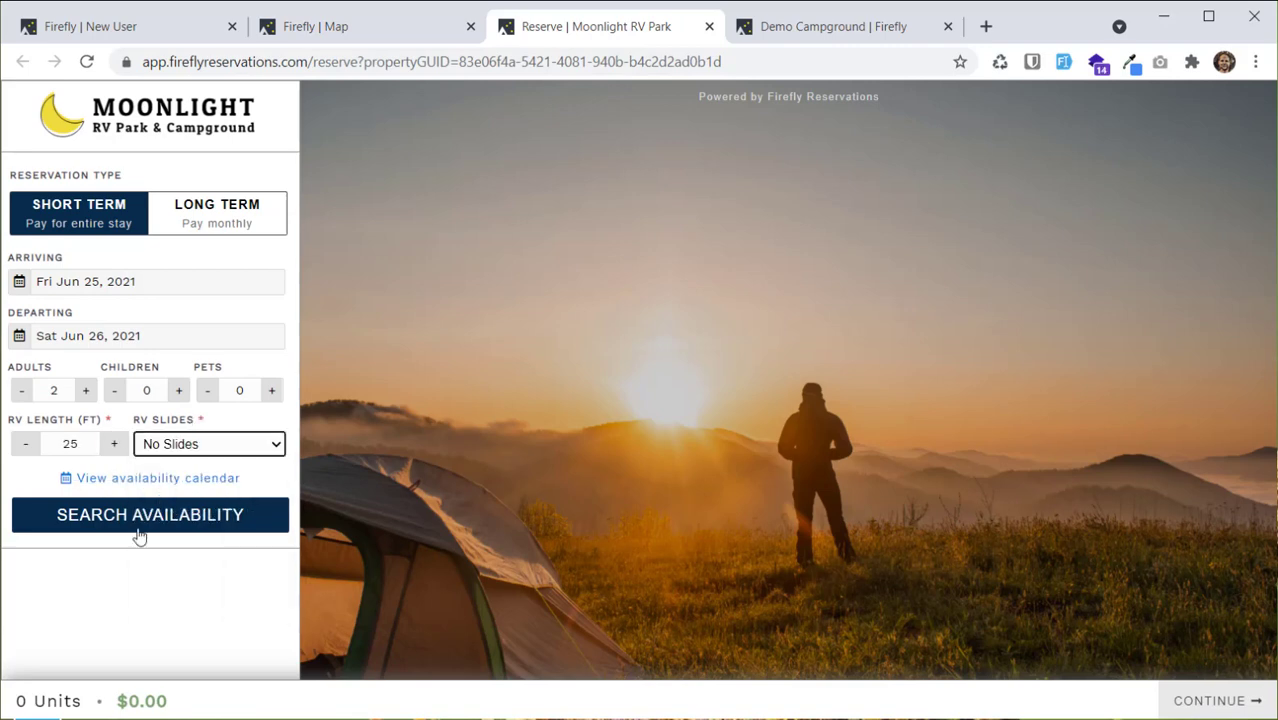
click(140, 530)
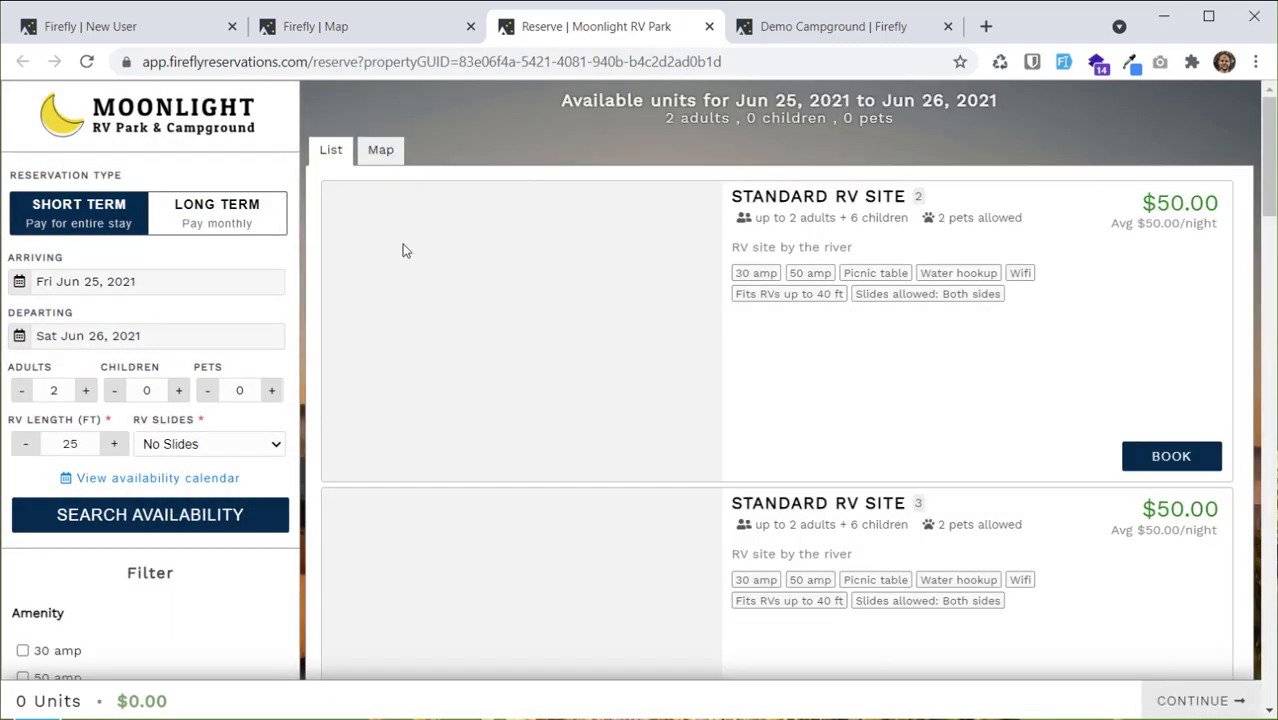
Check the availability of sites S1, S2 and S3 on the guest map, and return to the list of available units.
click(384, 157)
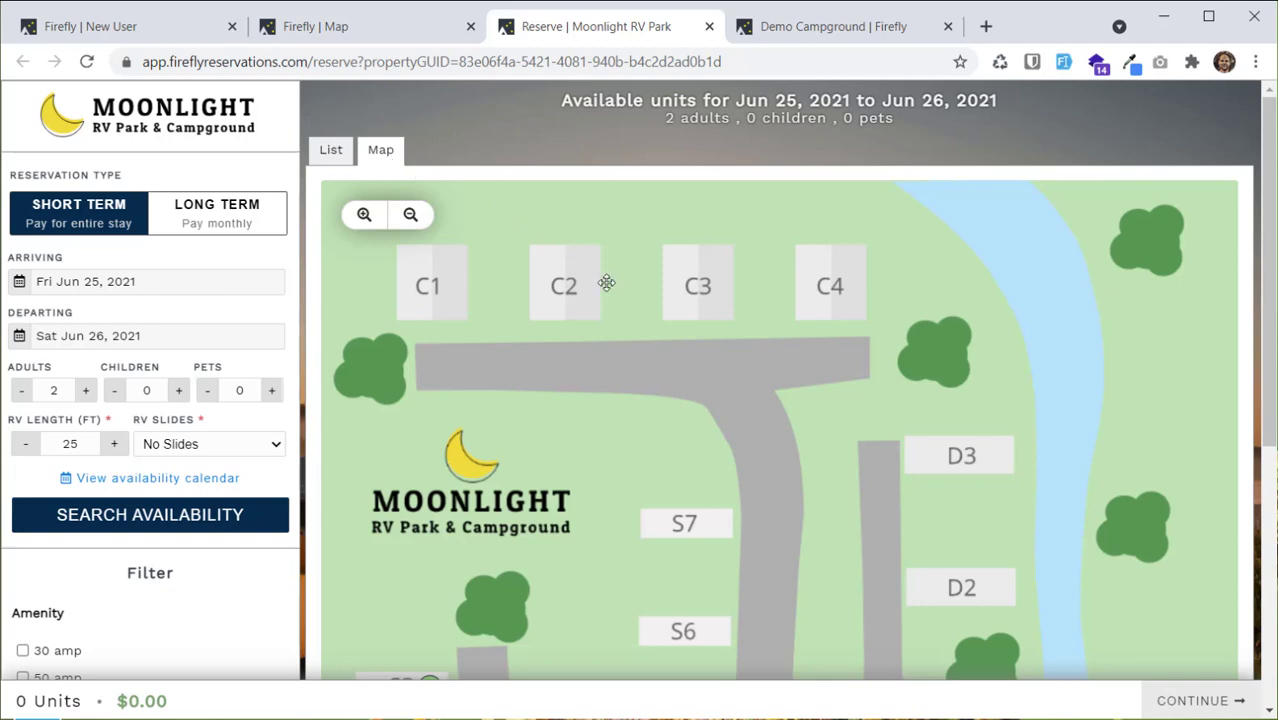
scroll(606, 283, down, 5)
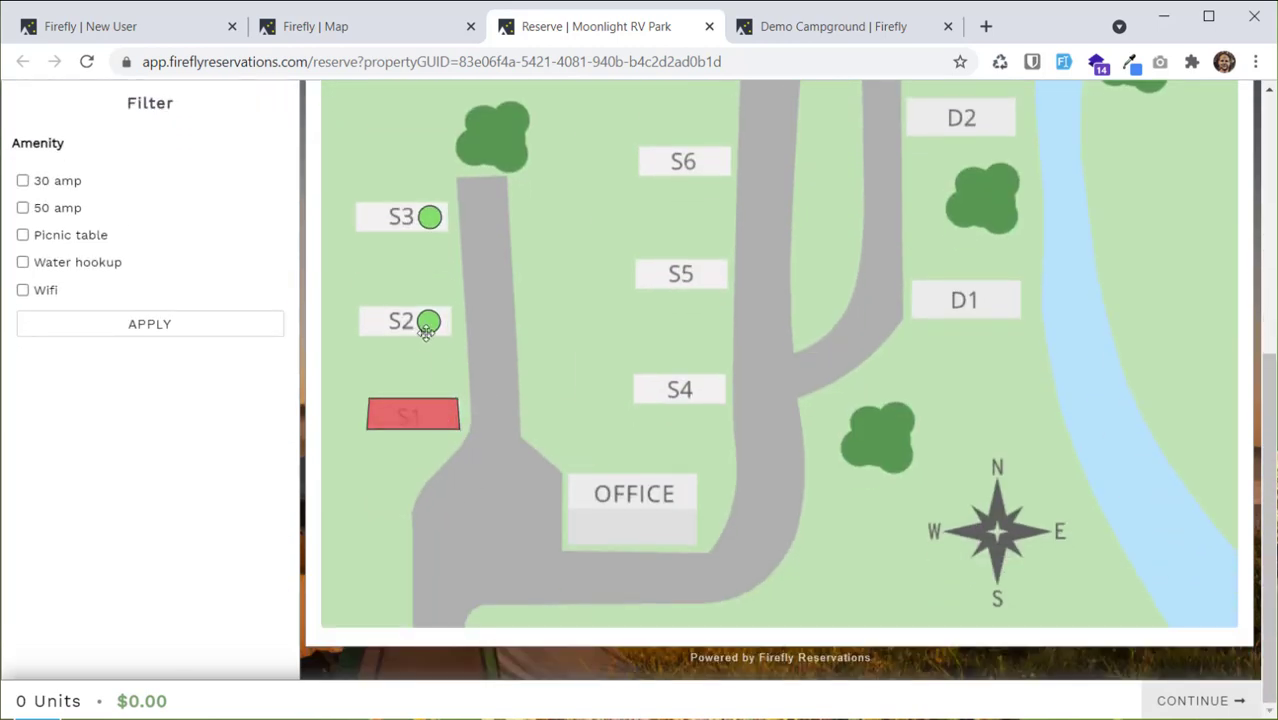
mouse_move(417, 421)
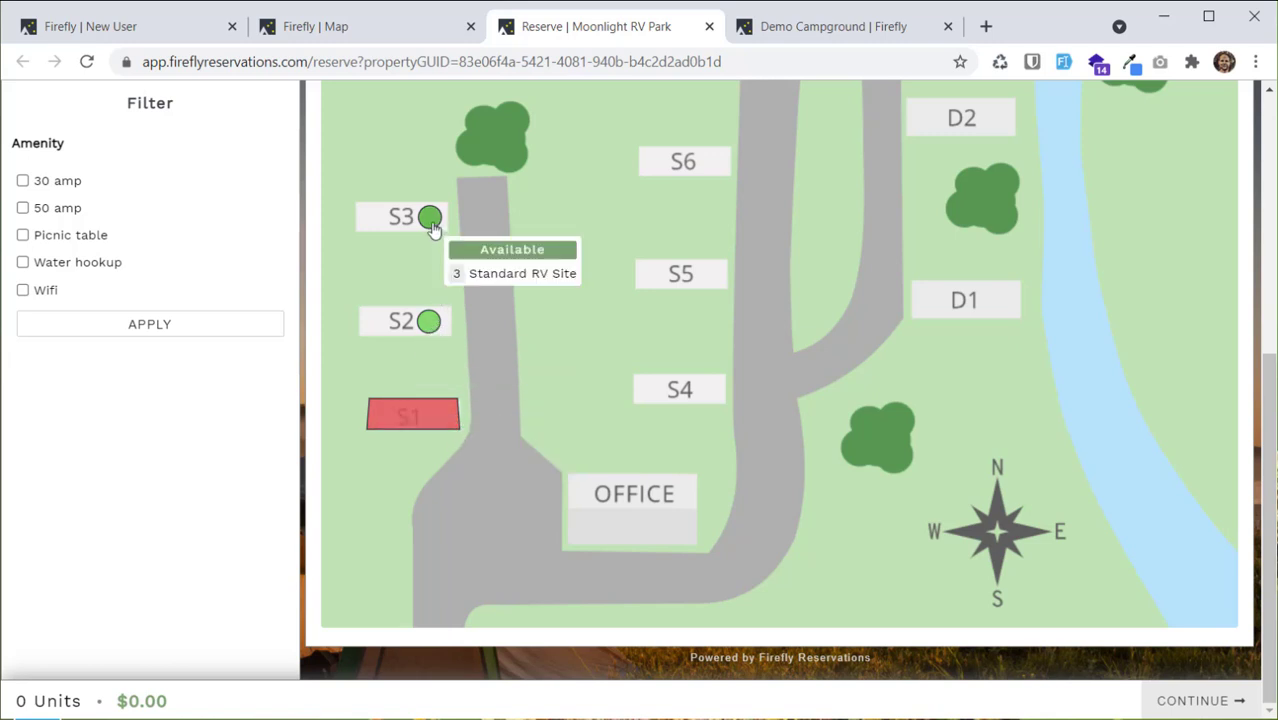
scroll(667, 303, up, 1)
scroll(667, 303, up, 4)
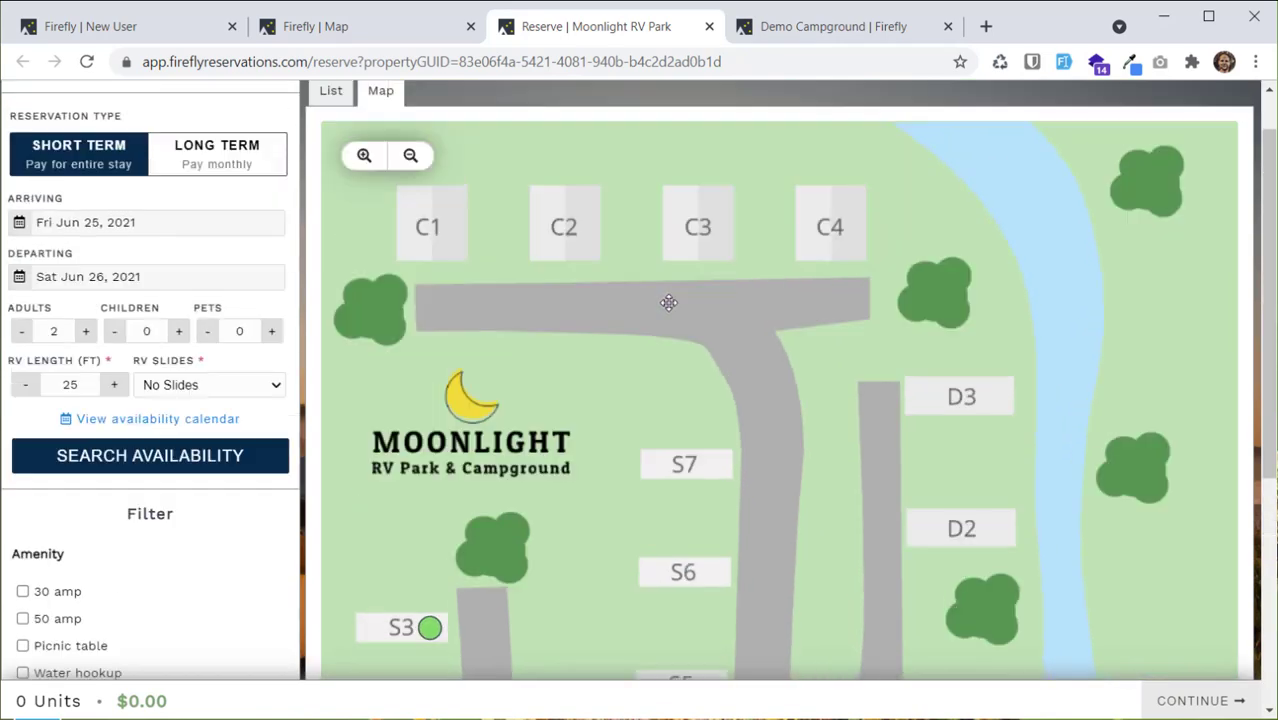
click(333, 162)
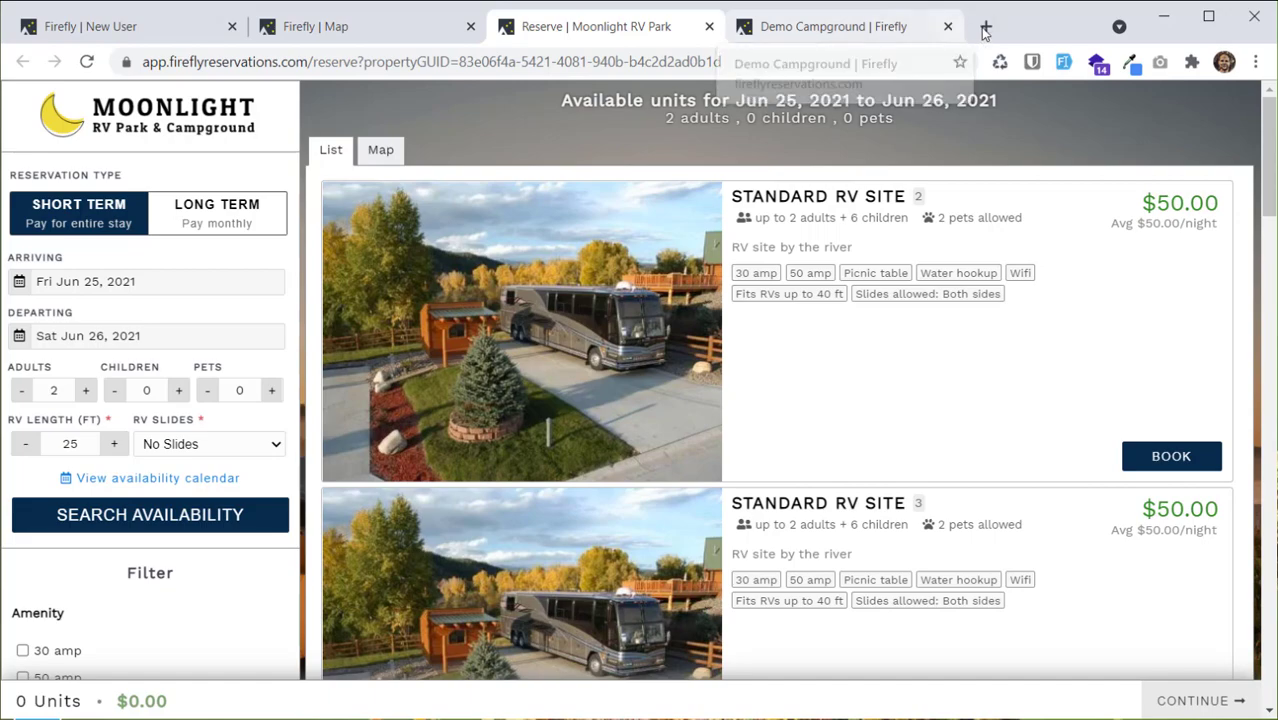
Open fireflyreservations.com in a new browser tab and browse the support knowledge base articles.
key(ctrl+t)
text(f)
key(Return)
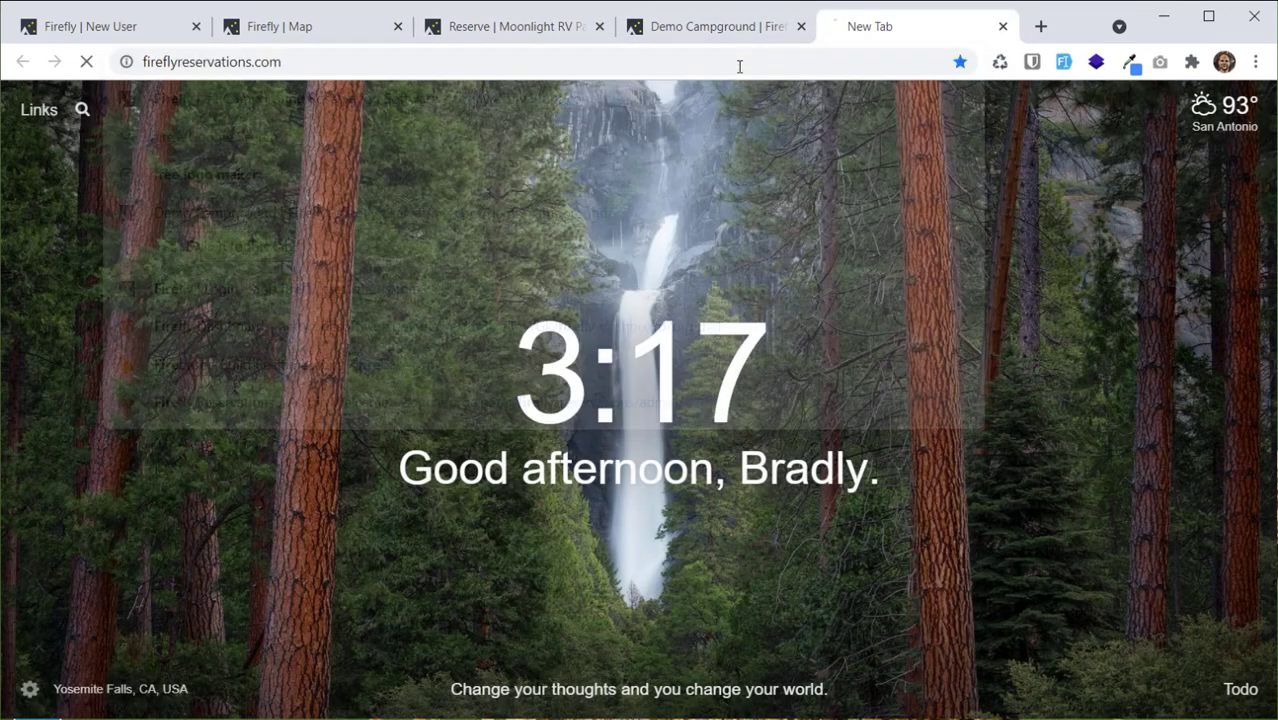
mouse_move(437, 160)
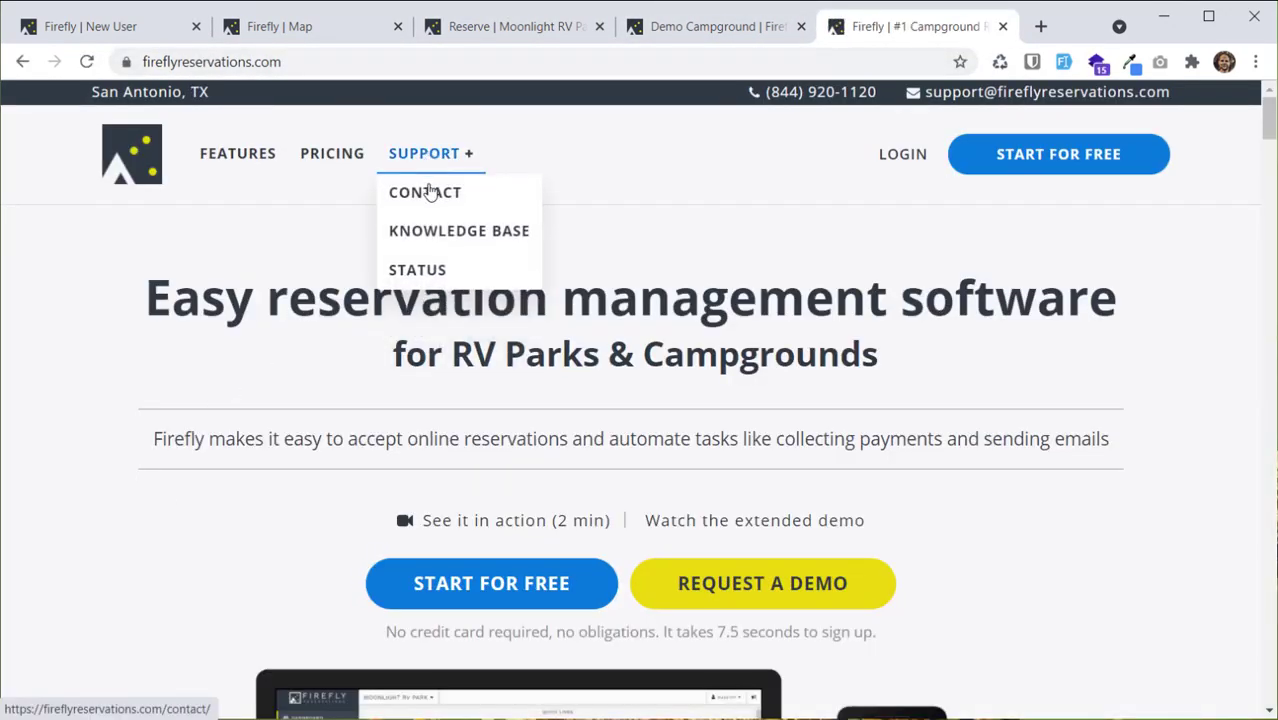
click(435, 231)
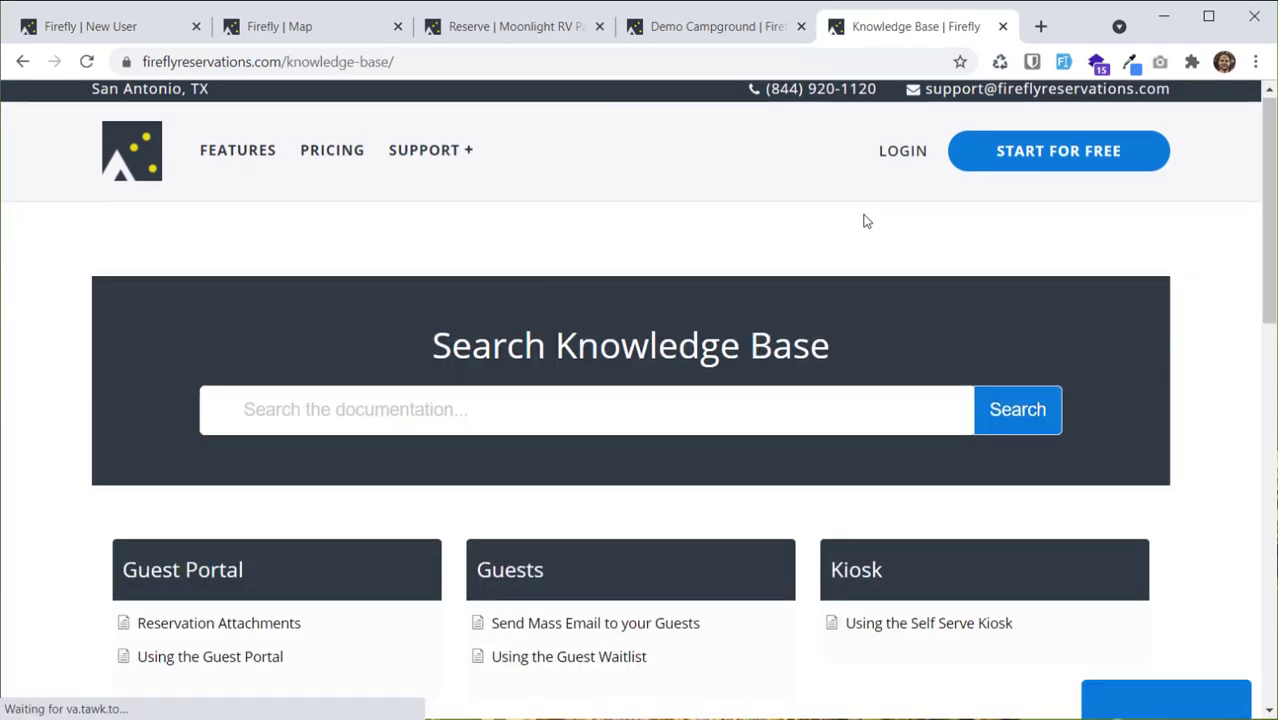
scroll(864, 220, down, 5)
scroll(745, 345, down, 2)
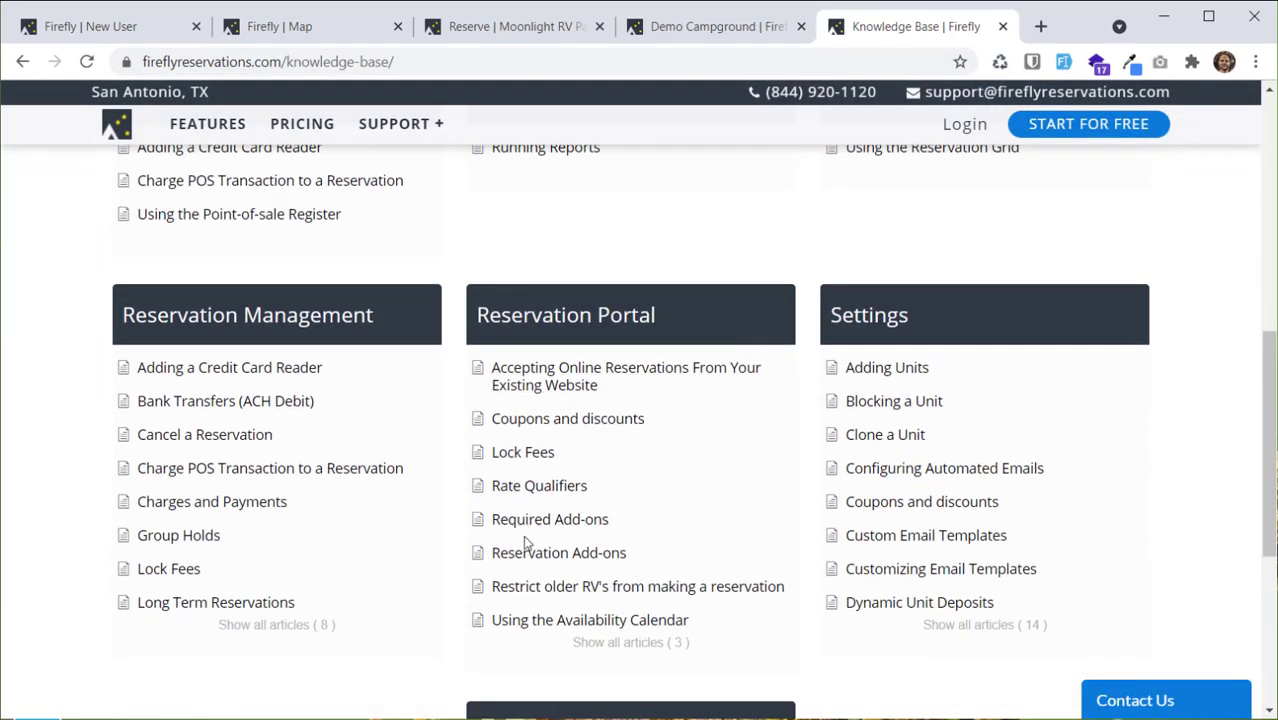
Open the Rate Qualifiers article under Reservation Portal and skim its instructions.
click(517, 487)
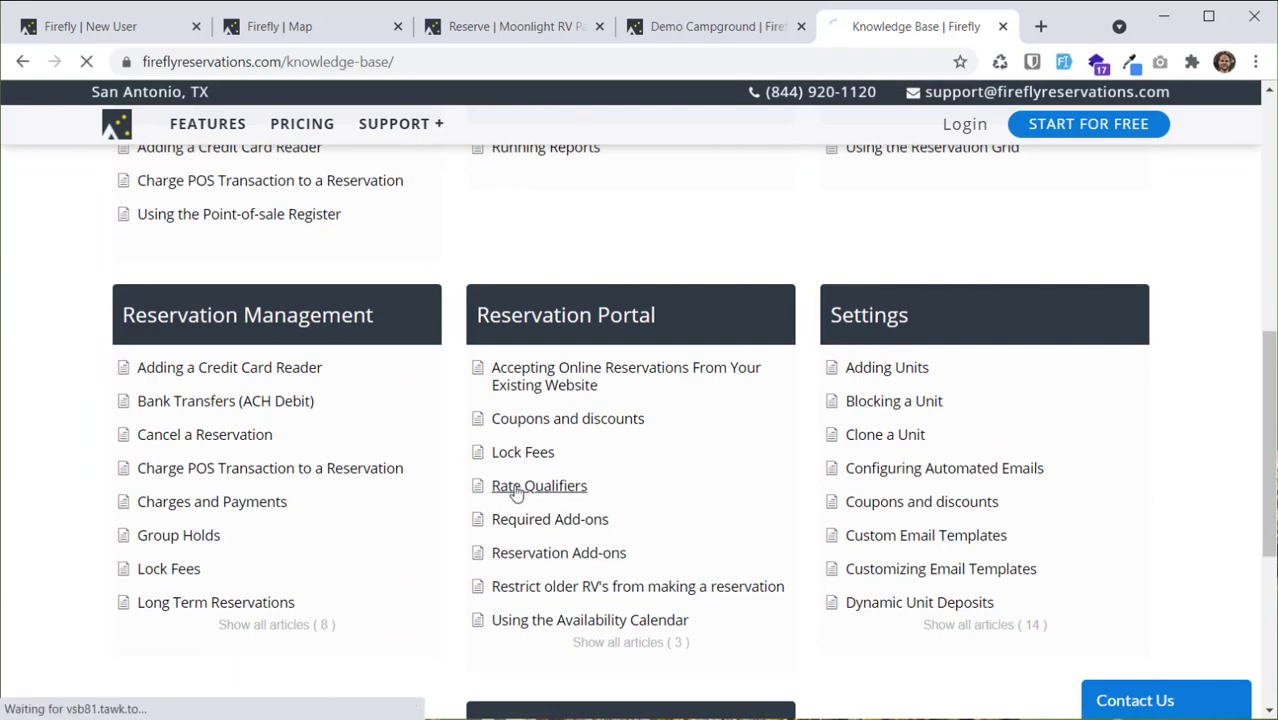
scroll(677, 450, down, 4)
scroll(677, 450, down, 4)
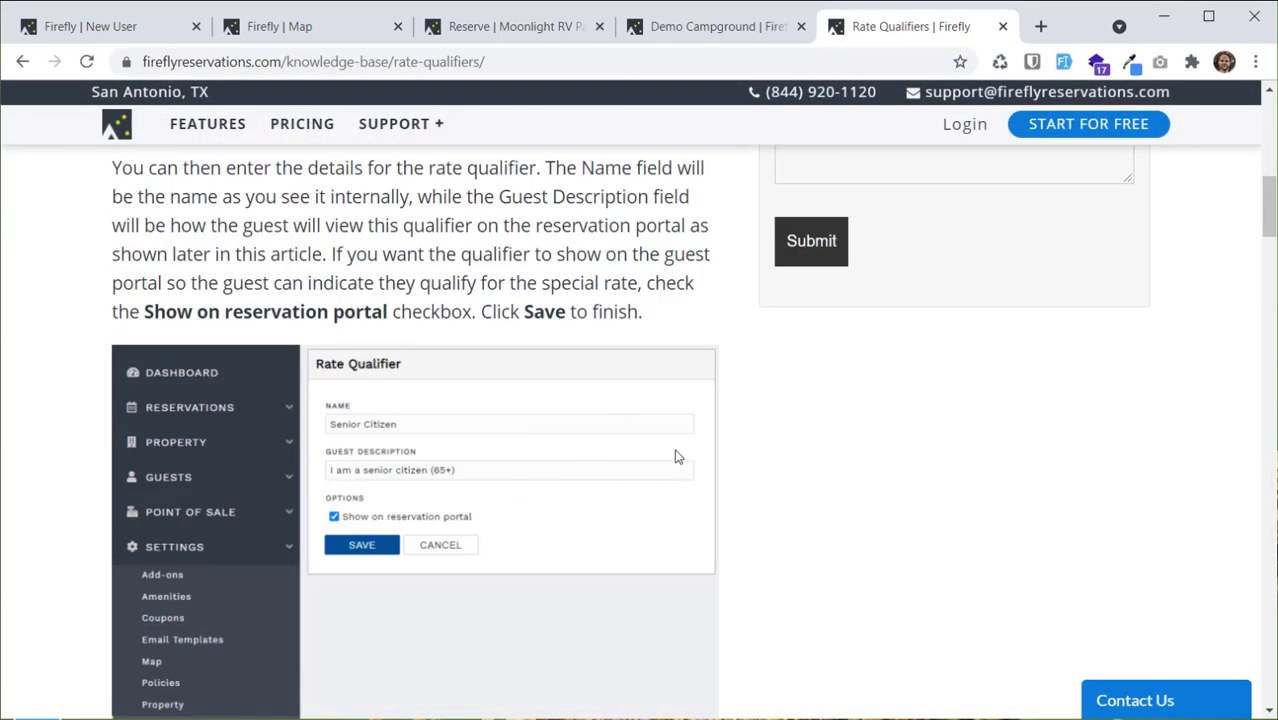
scroll(677, 450, up, 8)
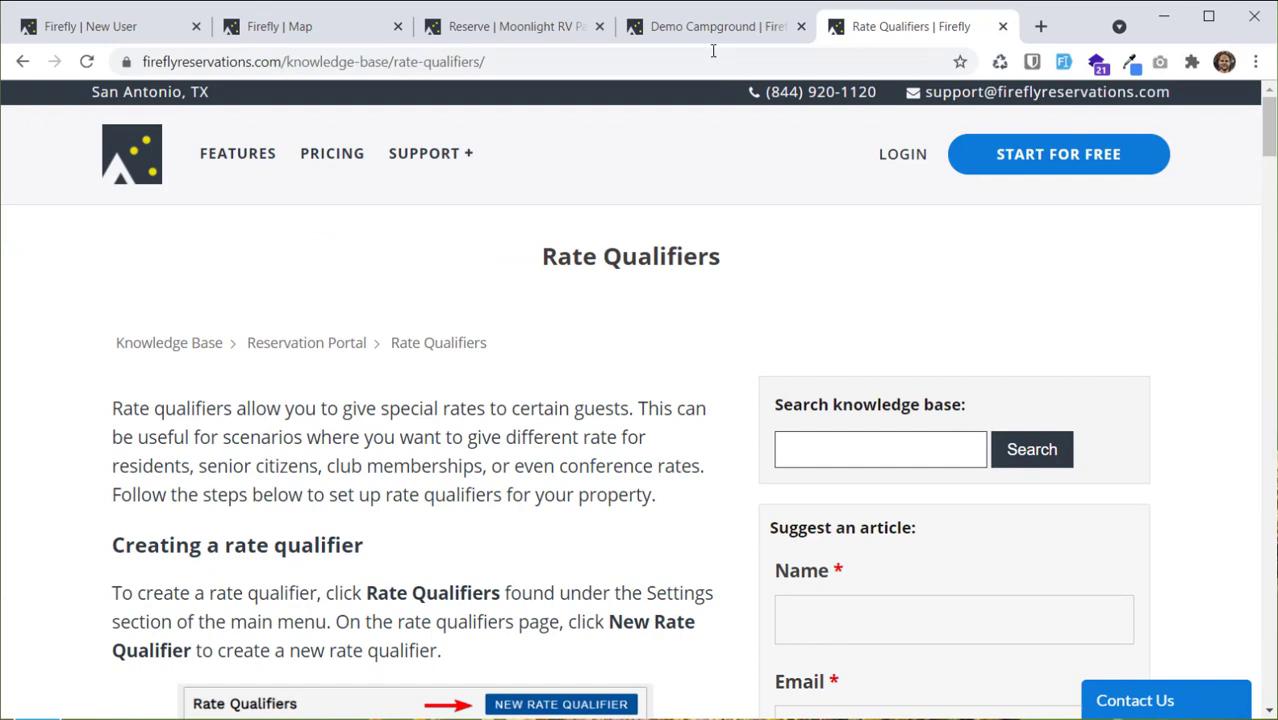
Return to the Moonlight RV Park map settings and open a support request at its message field.
click(110, 32)
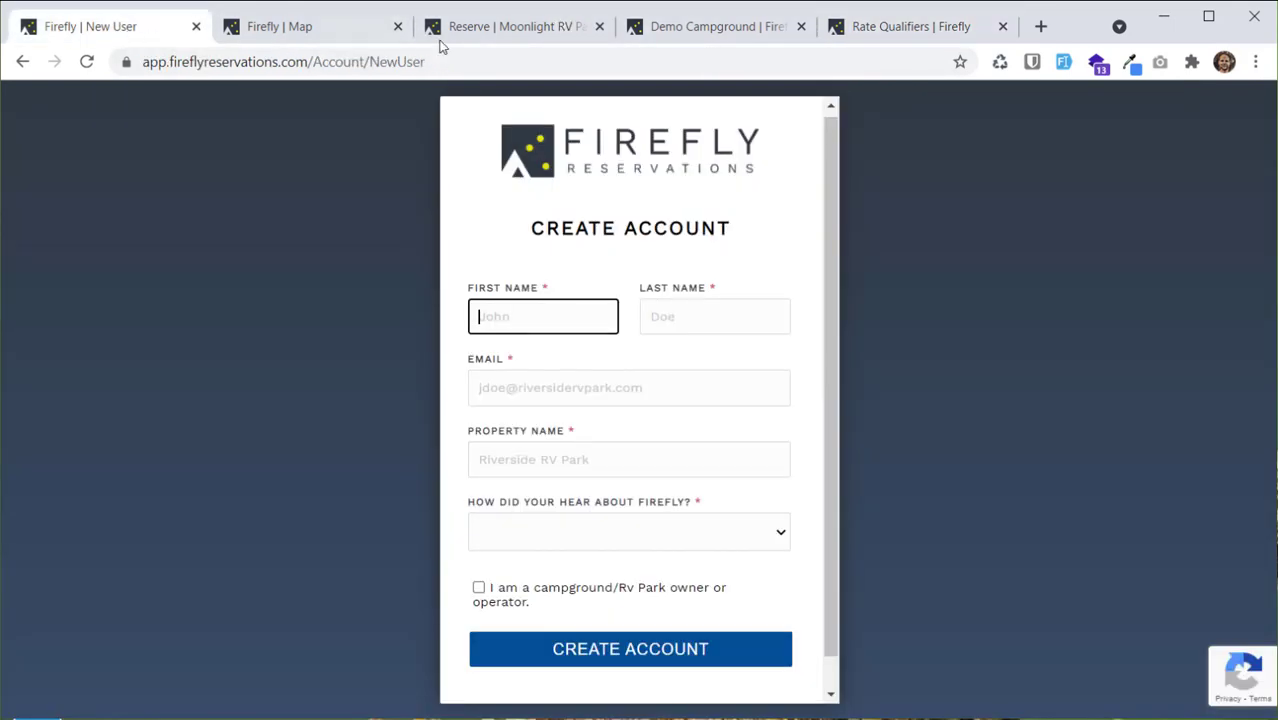
click(510, 28)
click(362, 30)
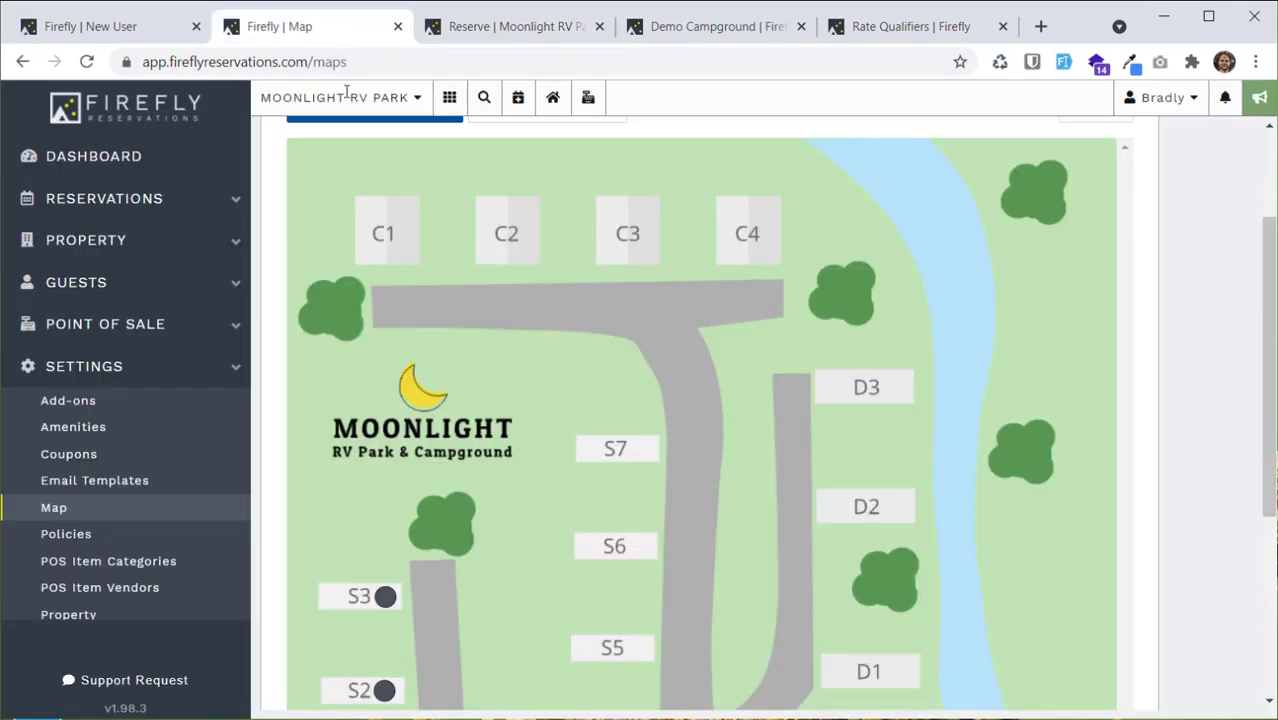
scroll(225, 400, down, 3)
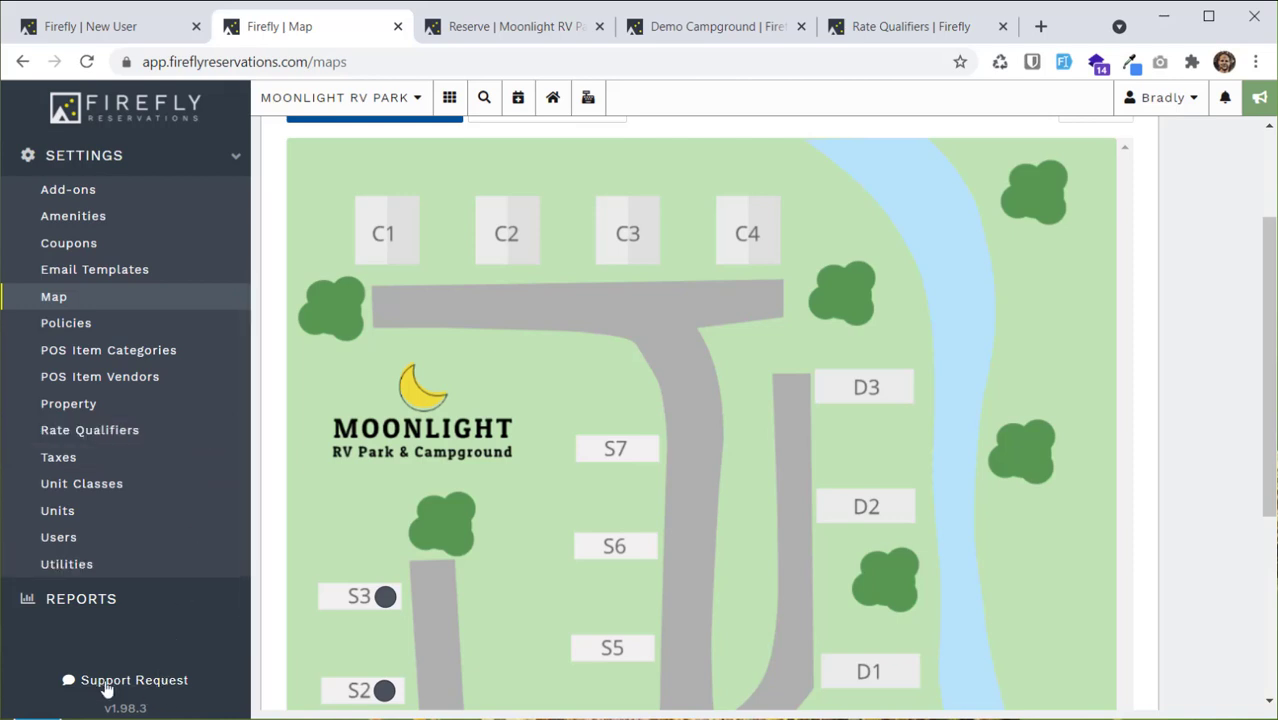
click(113, 688)
click(562, 481)
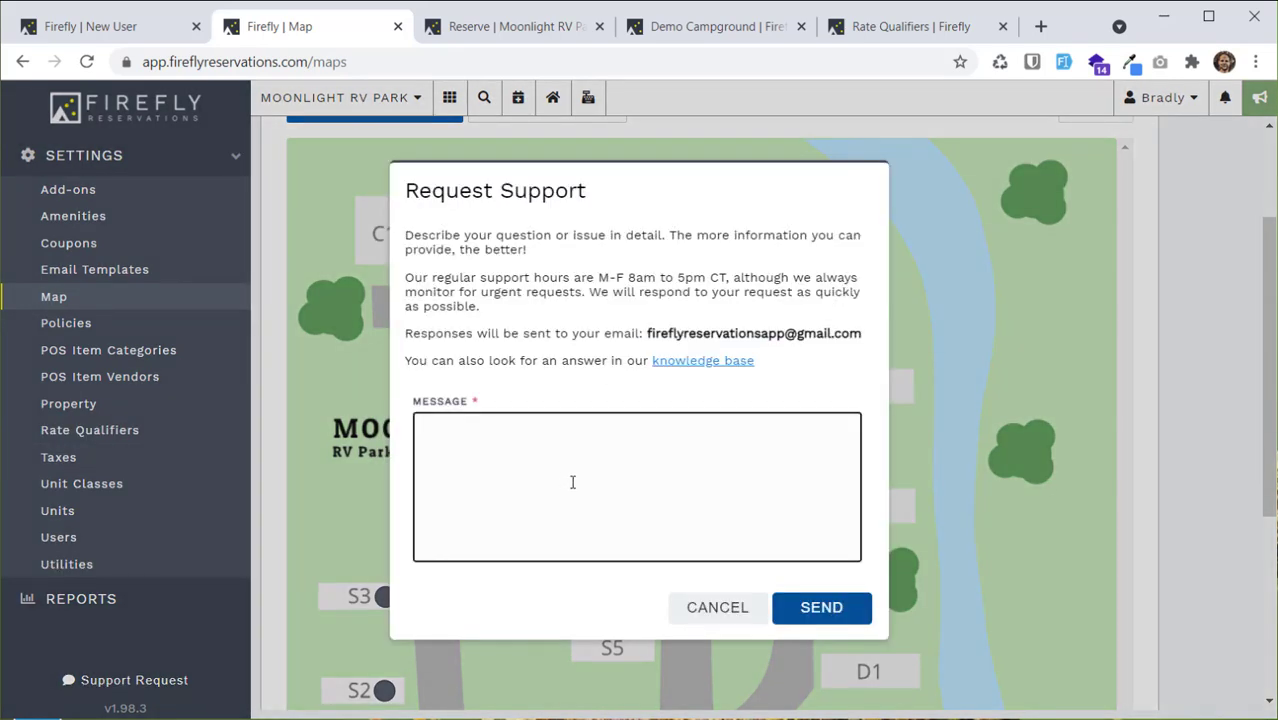